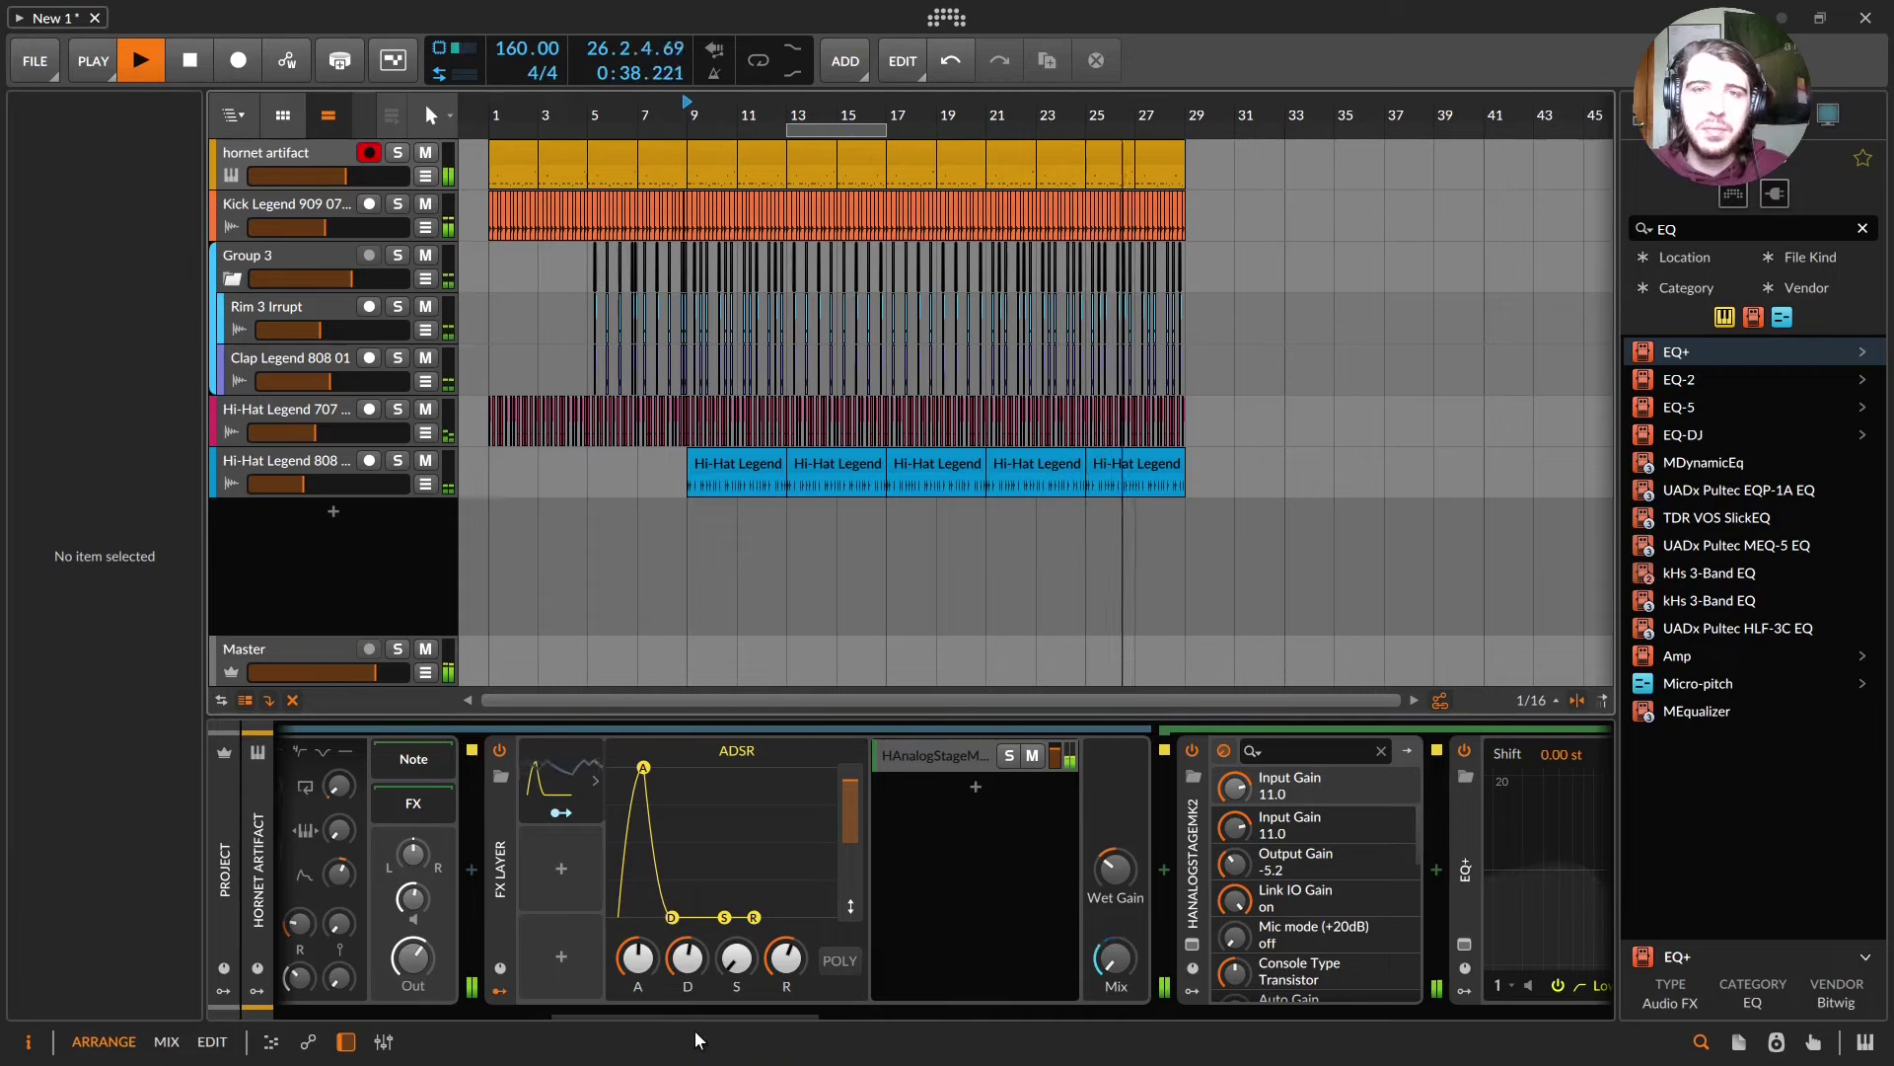
- Reduce the arrangement to one Phase-4 track feeding HAnalogStageMK2, with SPAN open on the Master
drag(714, 1009, 754, 1020)
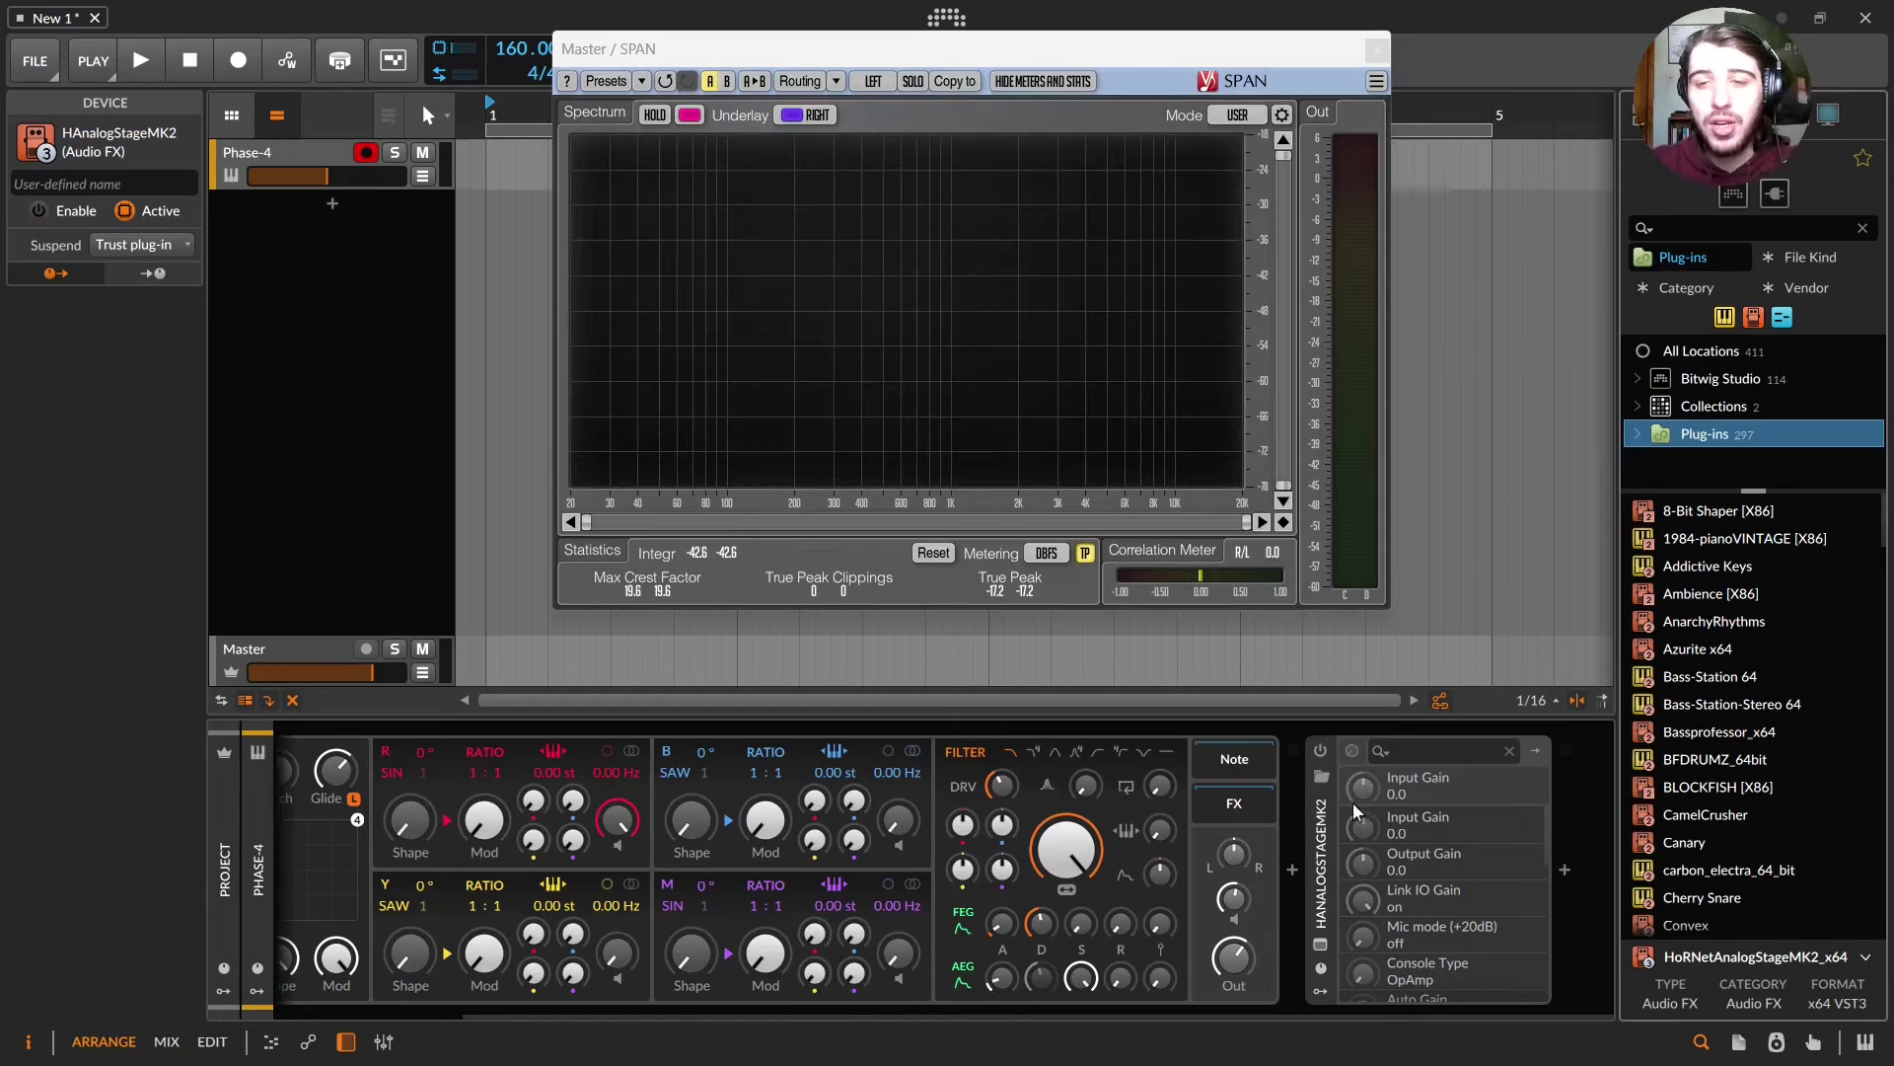
- Open the AnalogStage MK2 window and set the linked input gain to 7.0 dB (output −7.0 dB)
click(1322, 943)
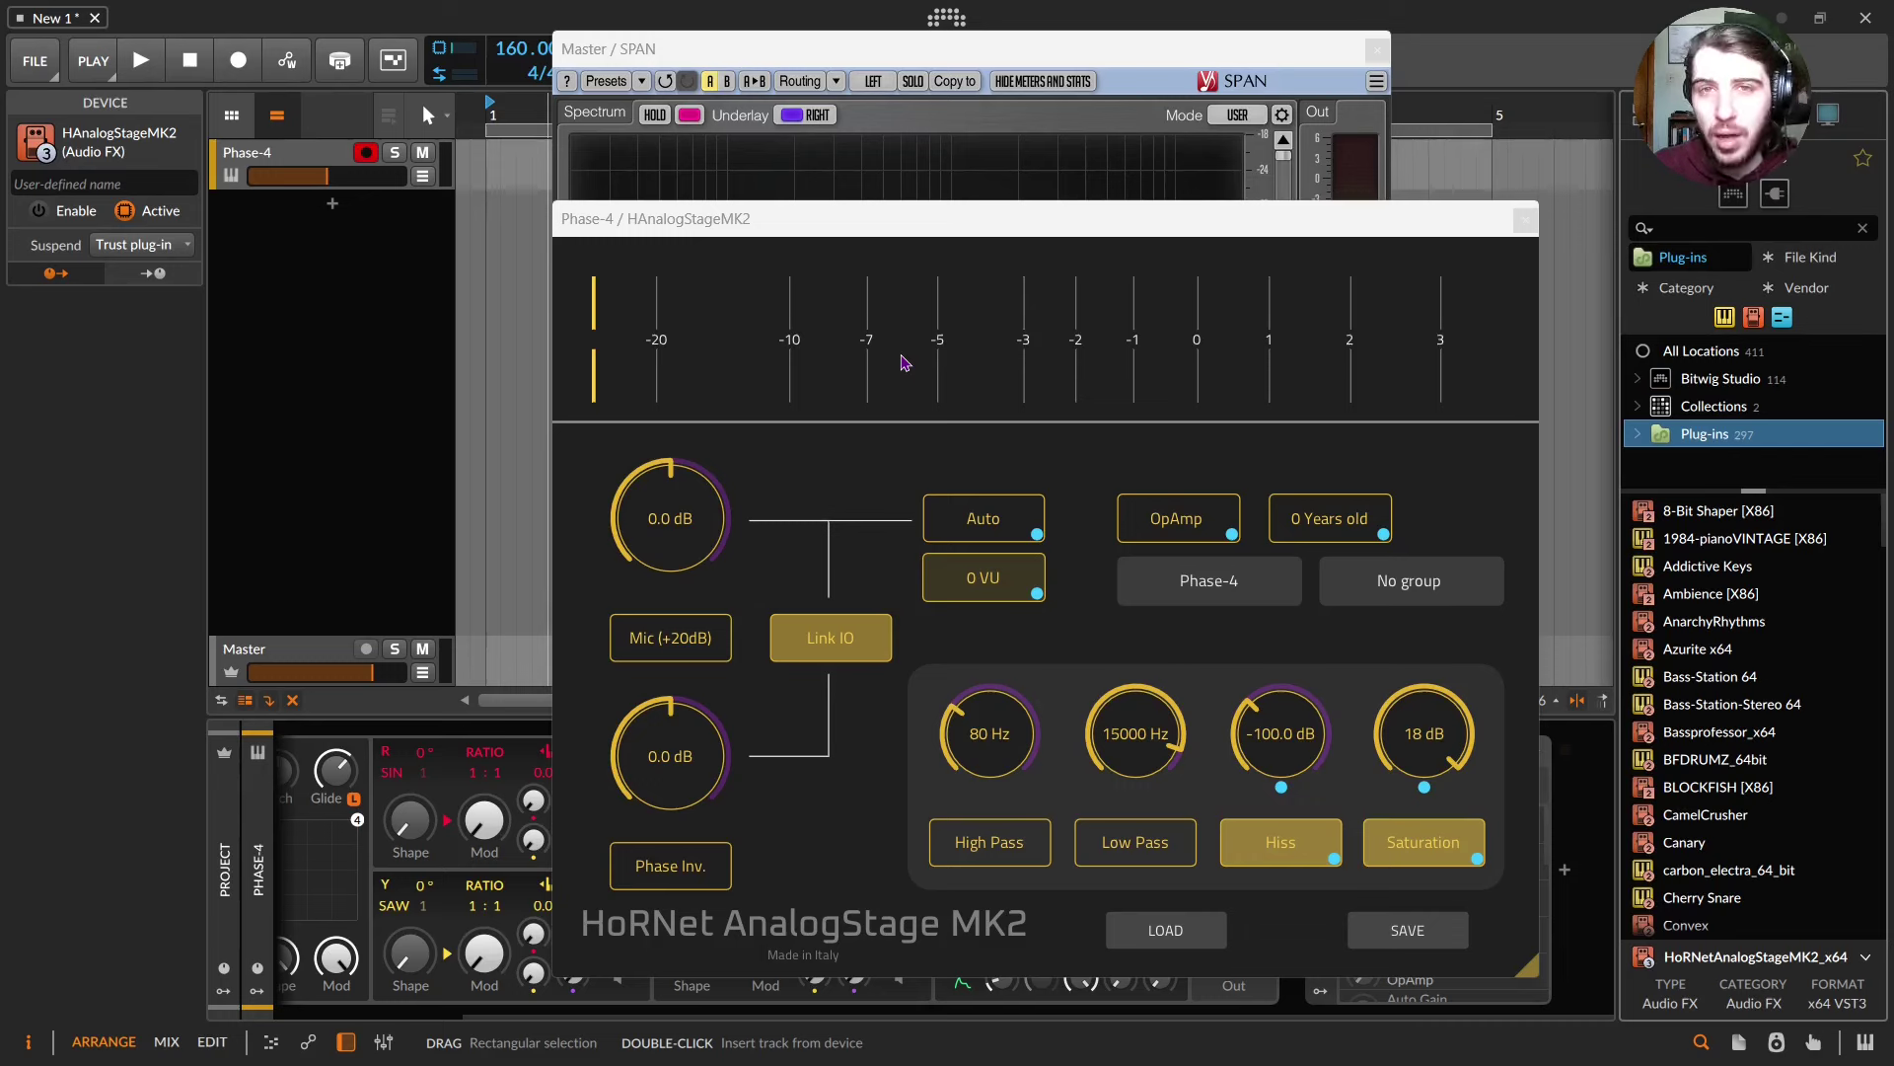
click(901, 363)
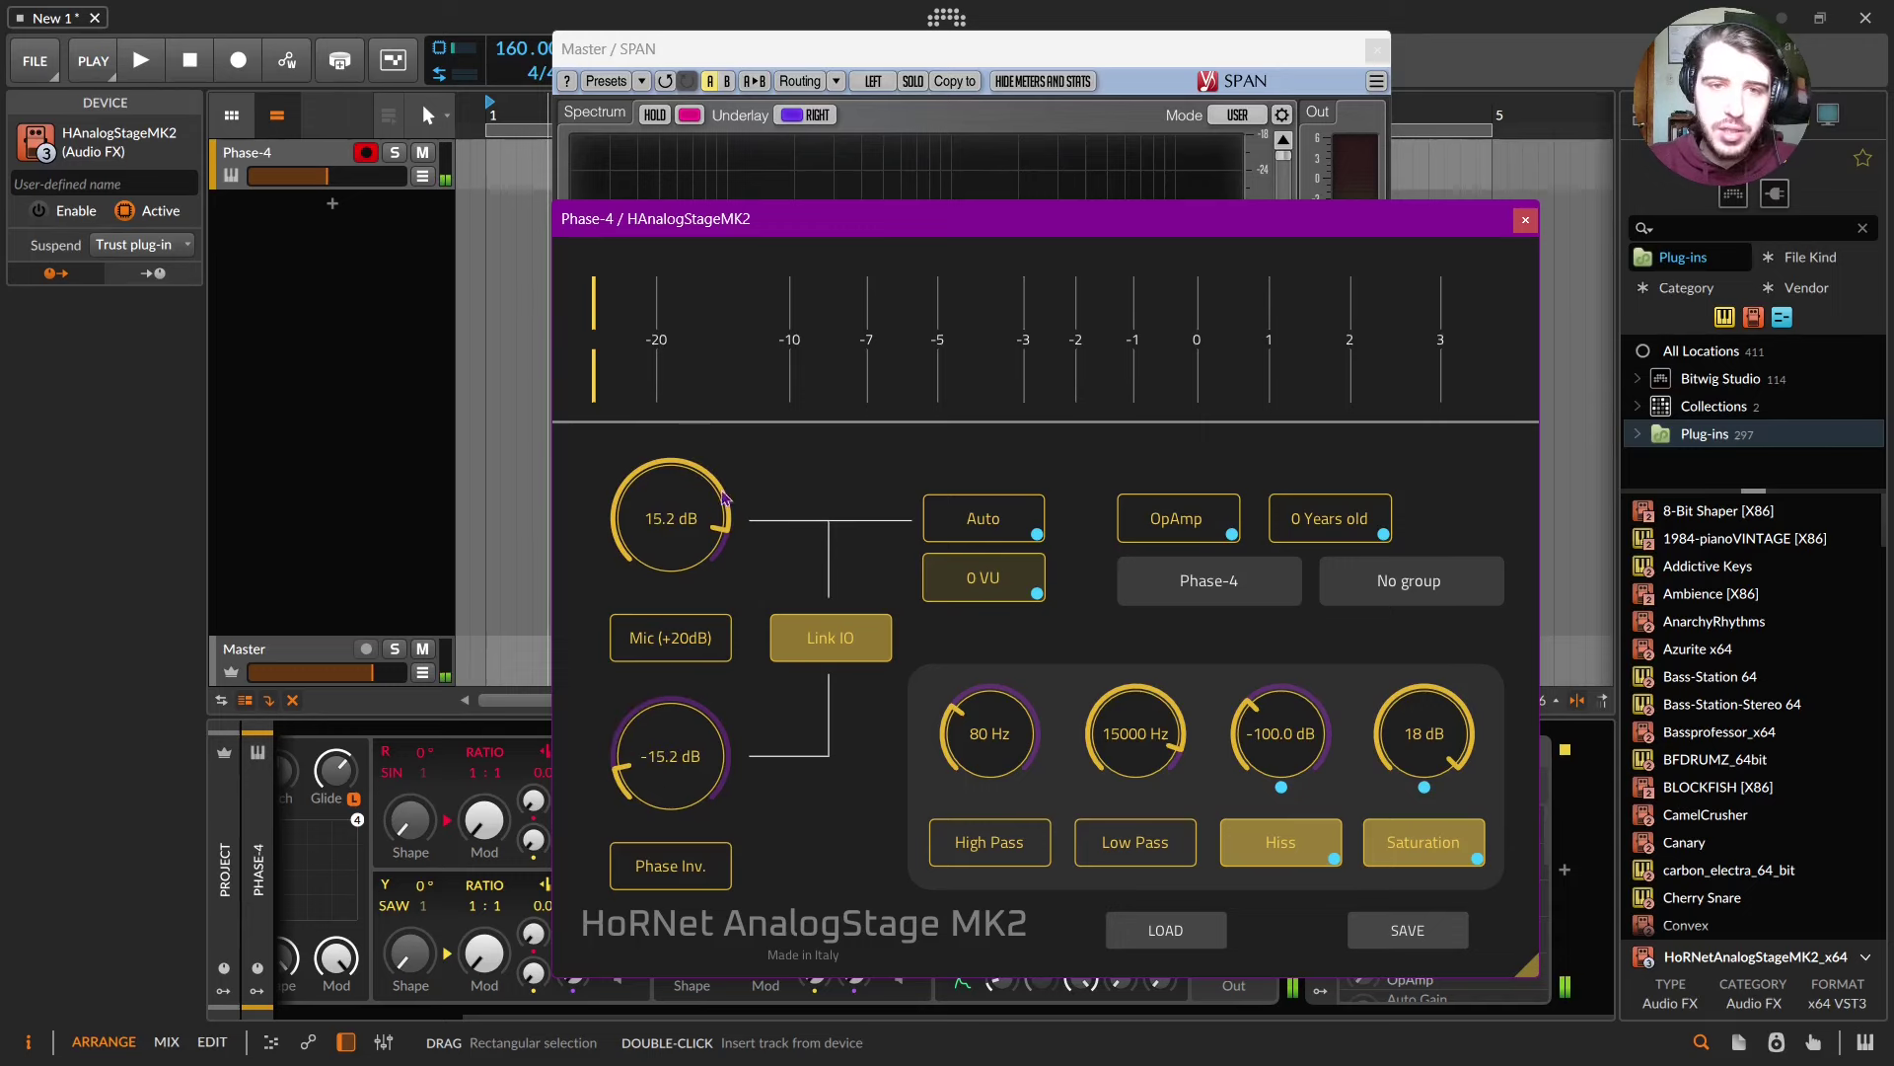
drag(670, 218, 305, 117)
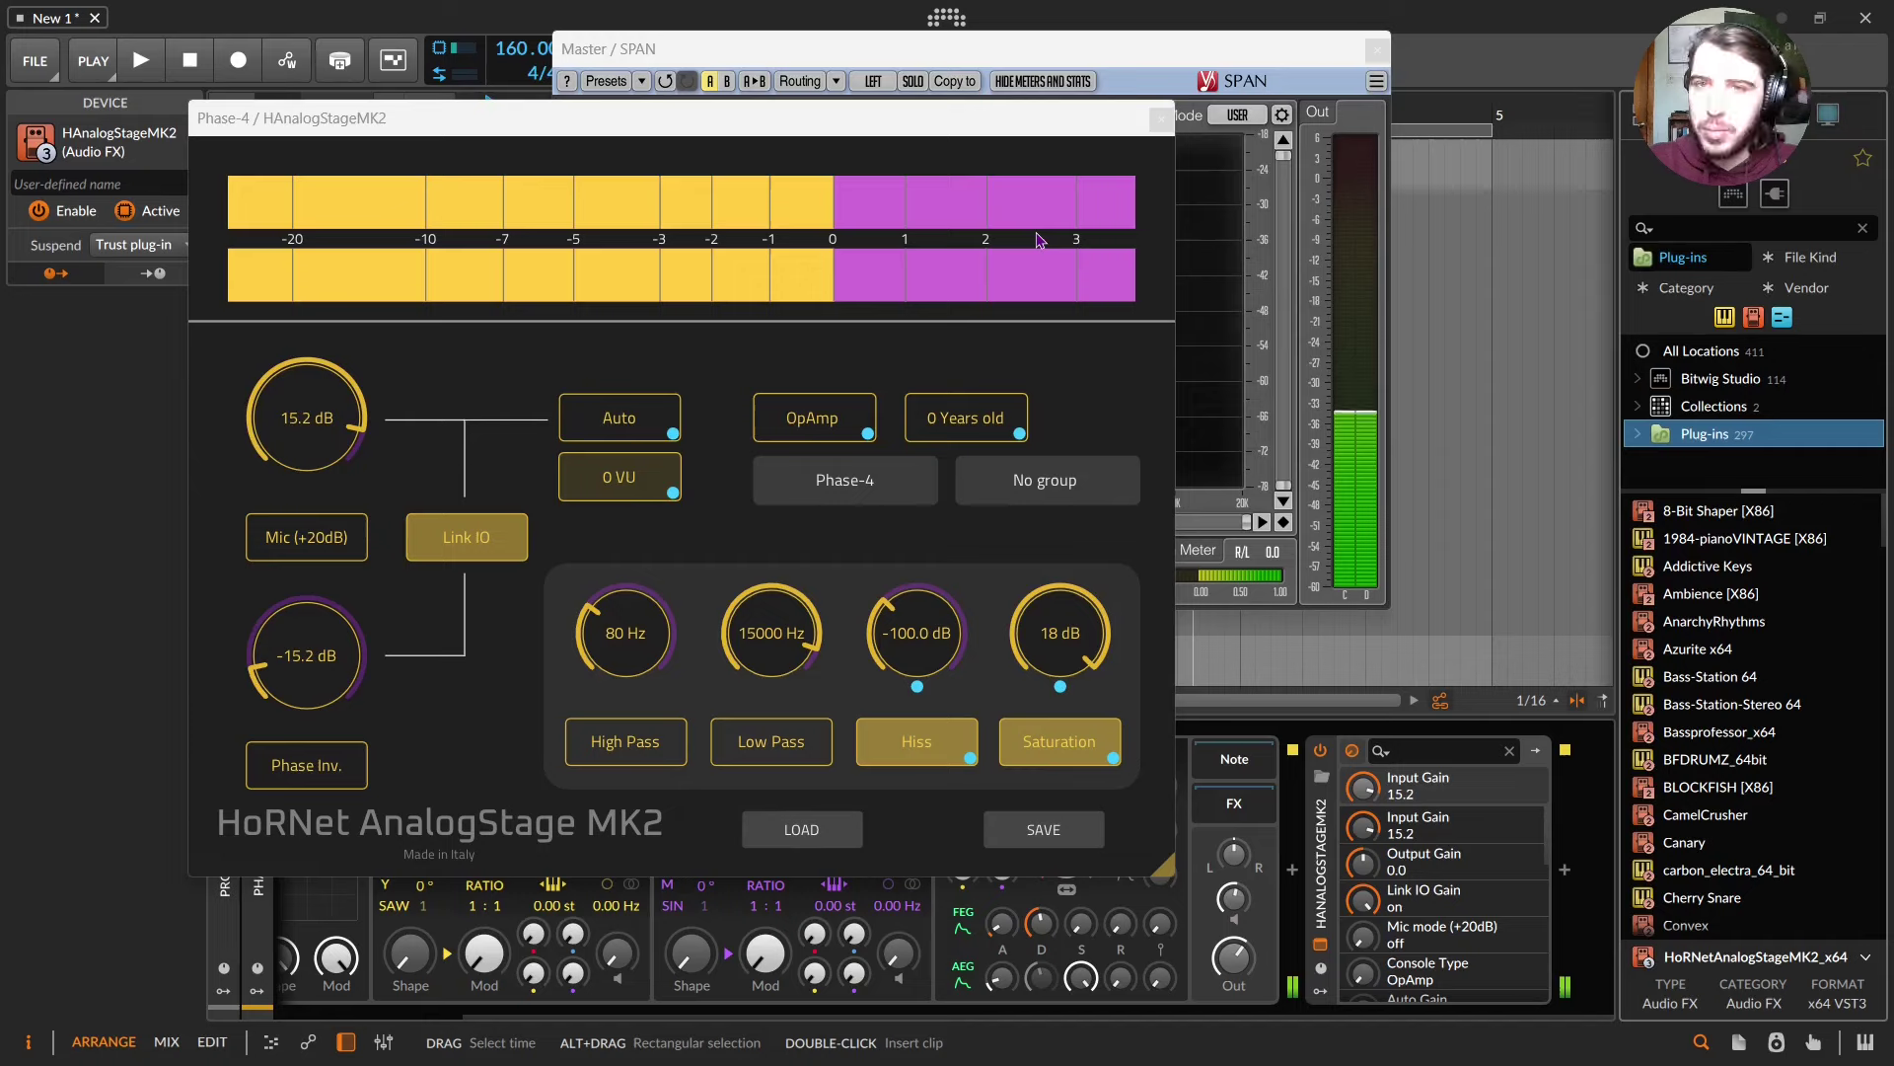
drag(341, 413, 341, 464)
- Remove an accidental duplicate of AnalogStage and reposition its reopened window clear of the tracks
click(1314, 884)
key(ctrl+d)
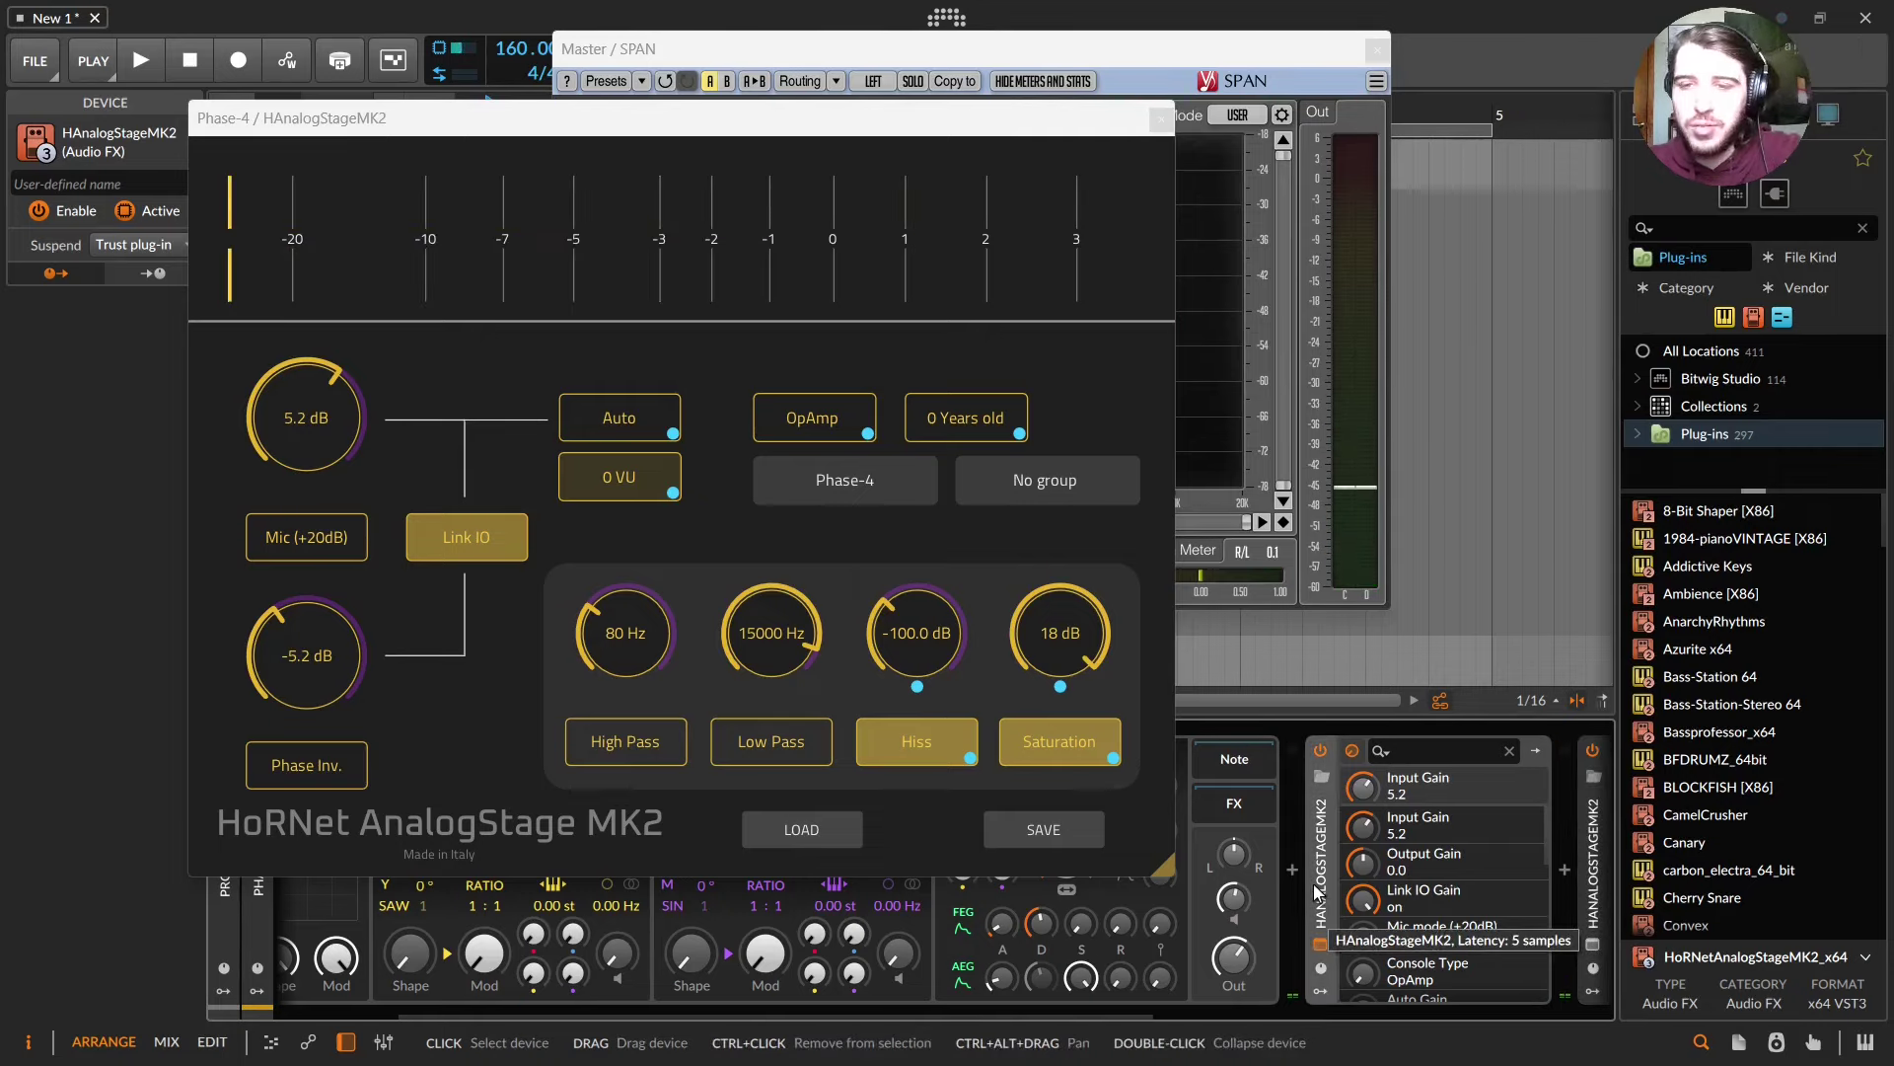
key(Delete)
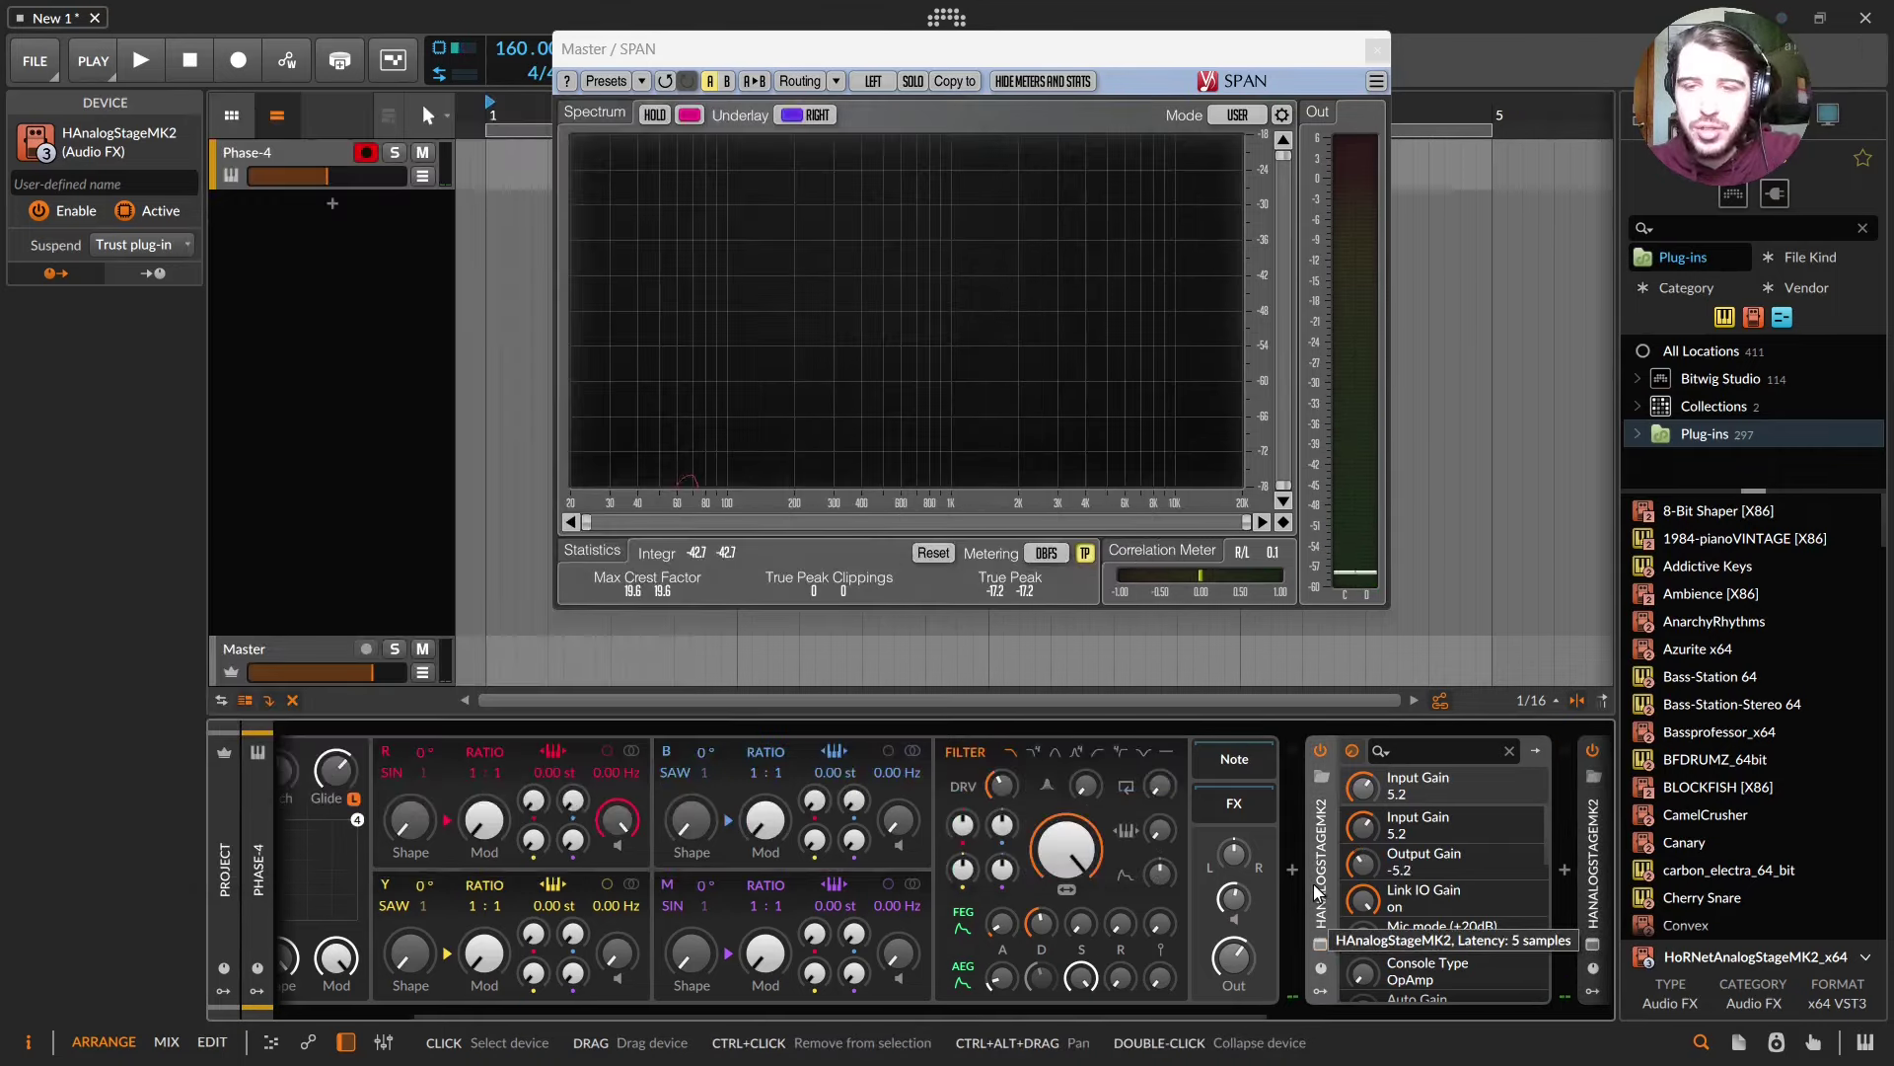
click(1320, 947)
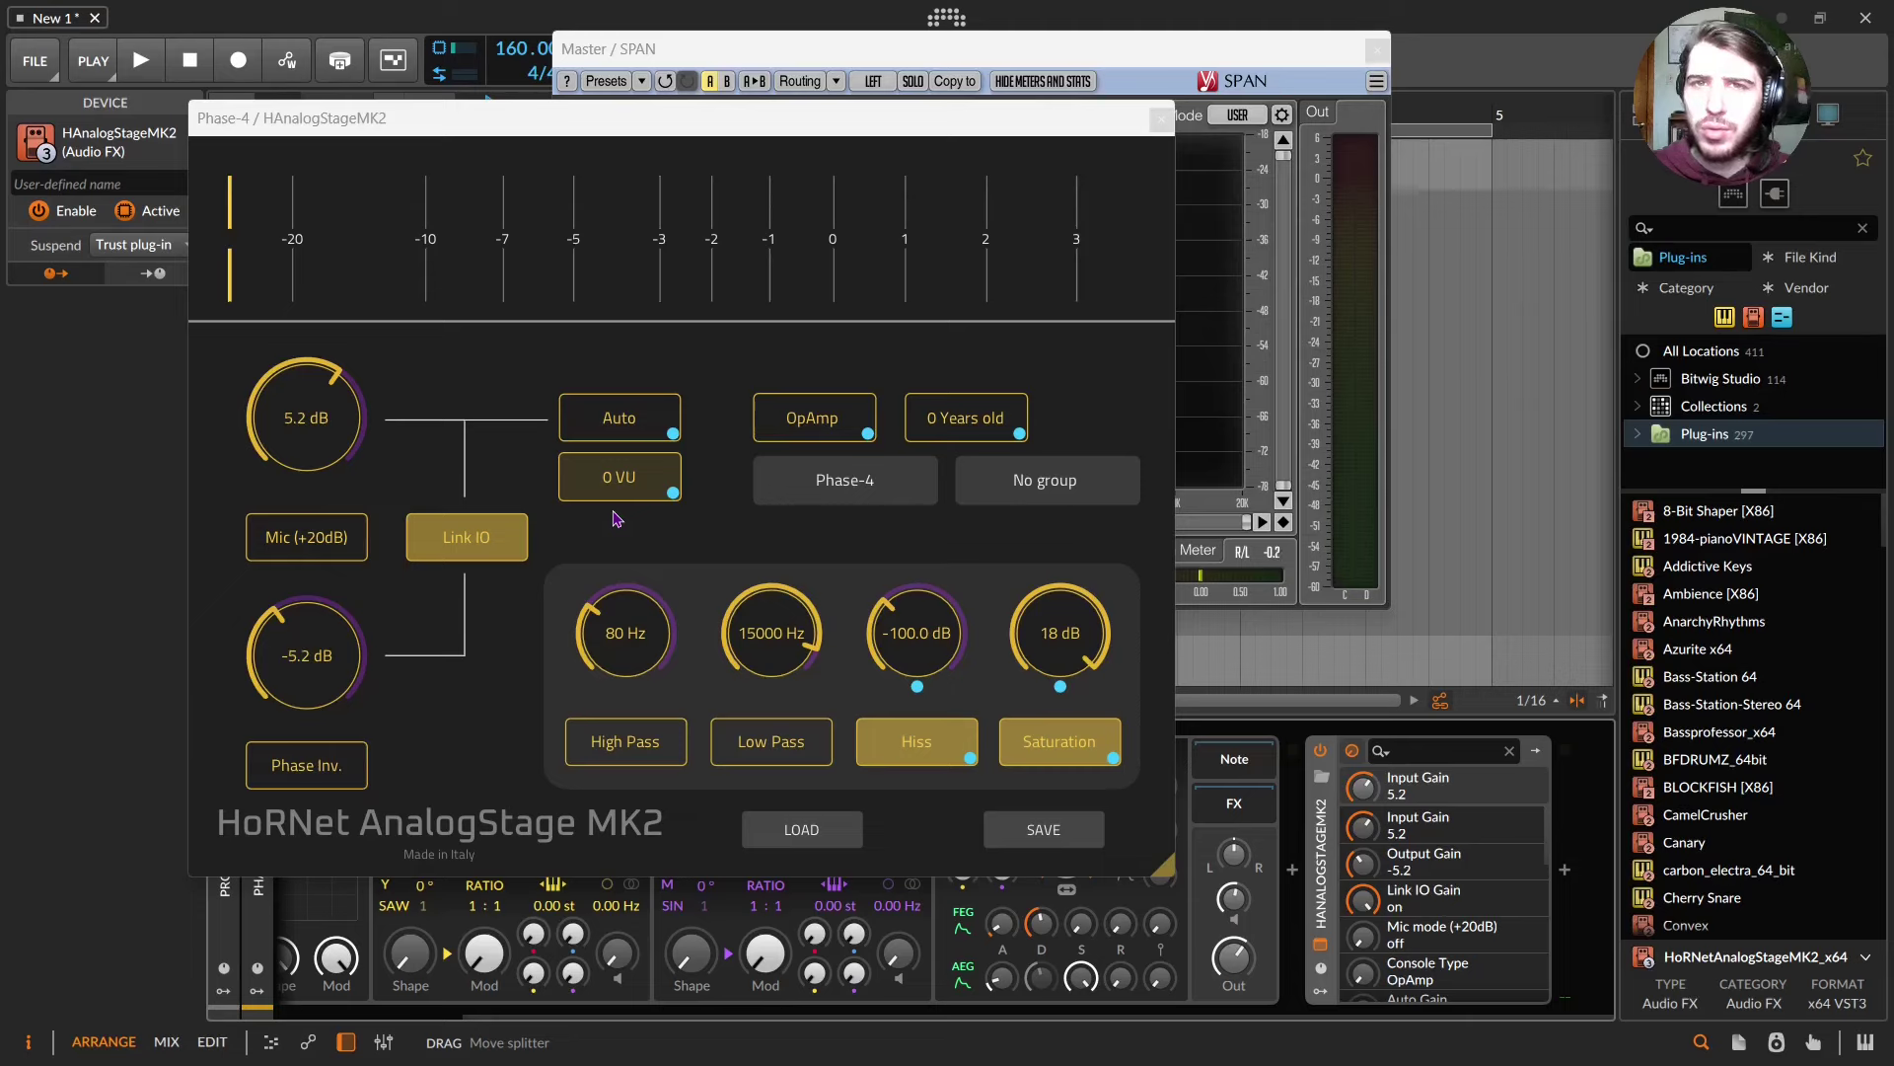
drag(645, 124, 613, 28)
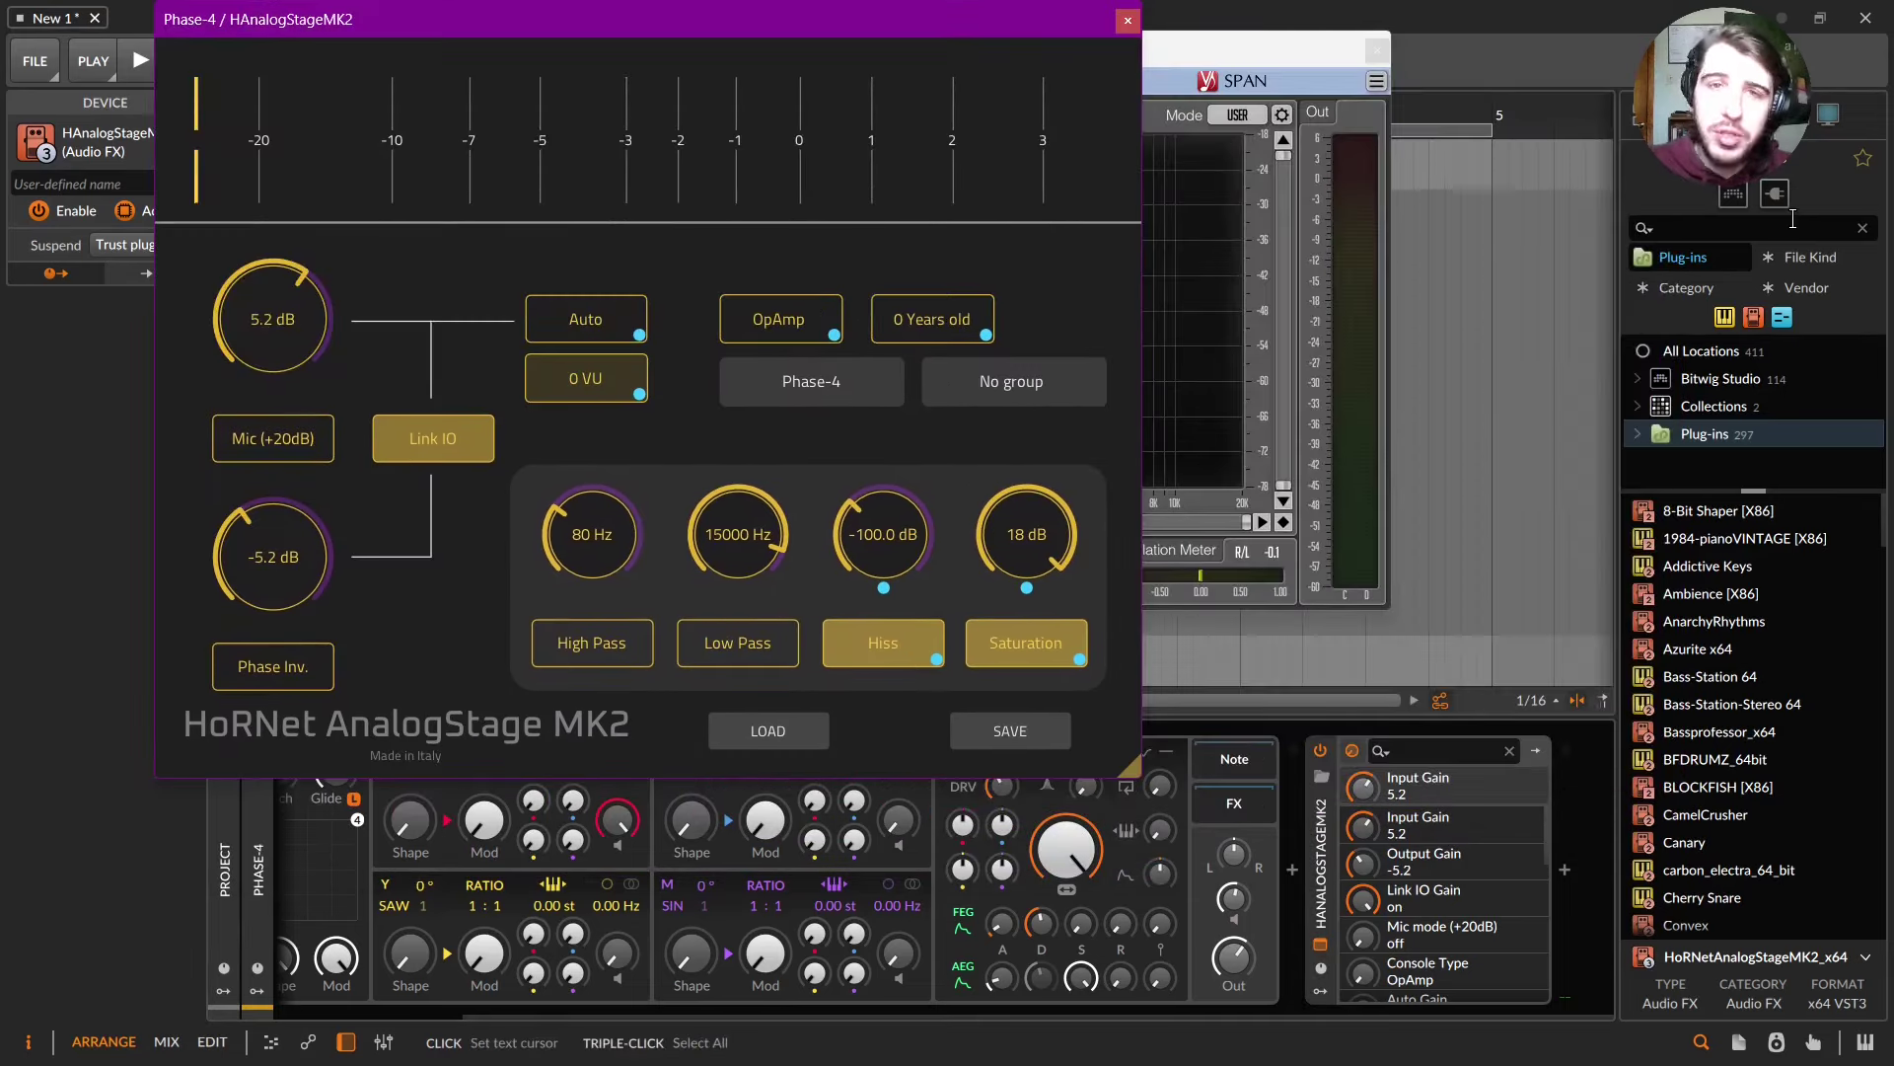
drag(437, 17, 643, 15)
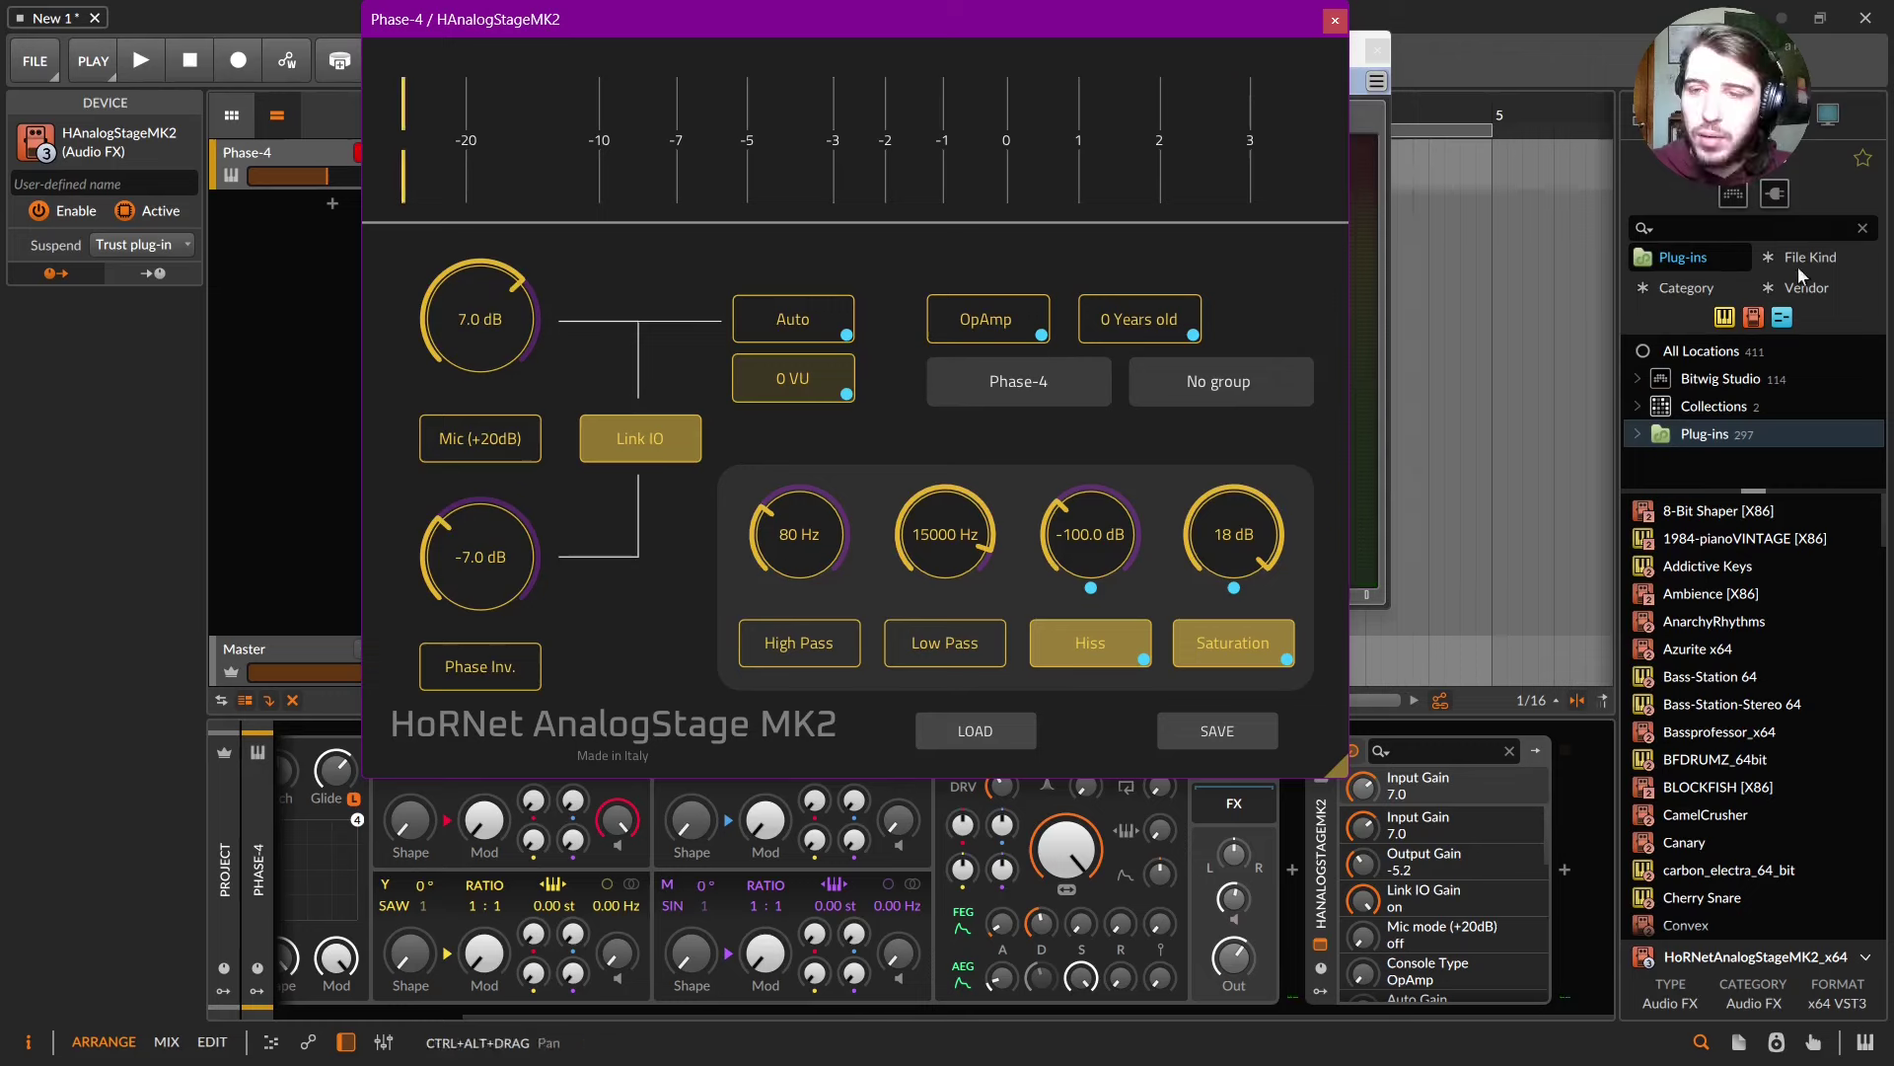
click(1729, 237)
- Add Tool inside an FX Layer plus a Peak Limiter, then close the AnalogStage window
text(TOOL)
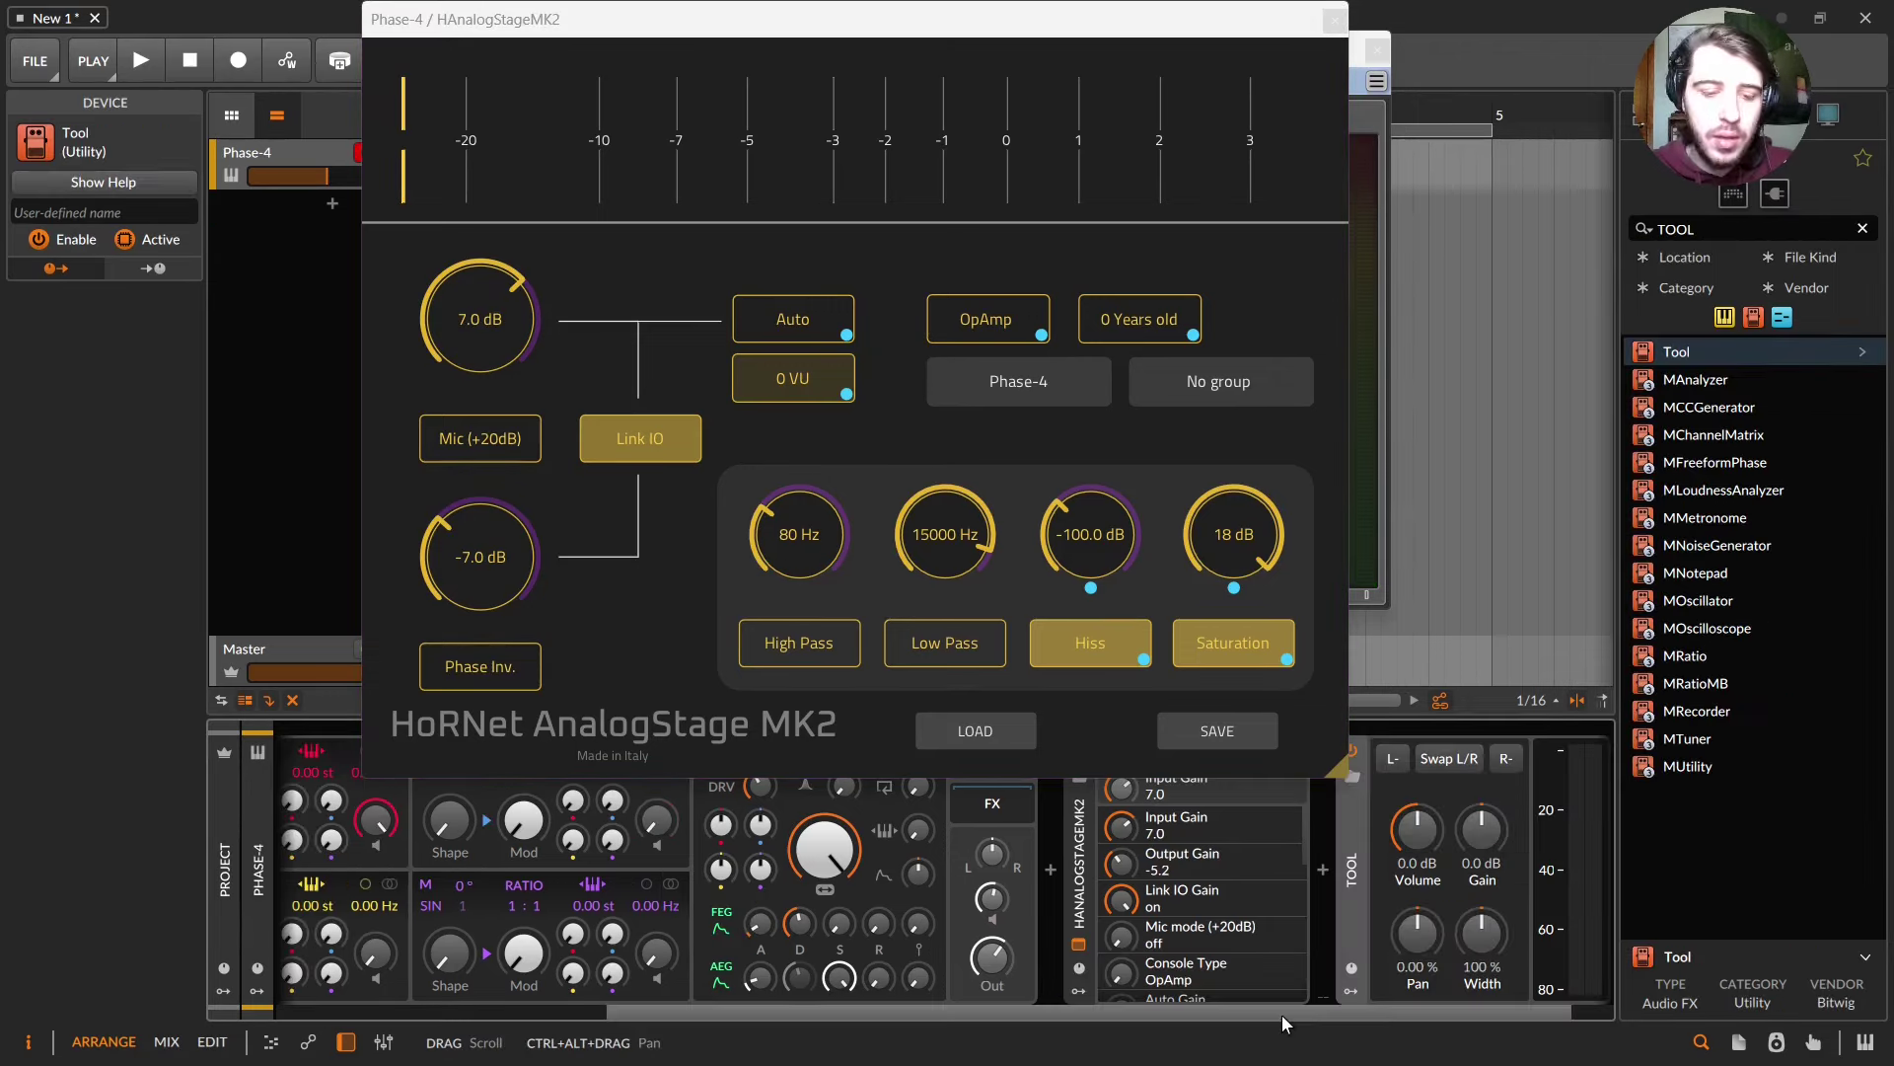
key(ctrl+g)
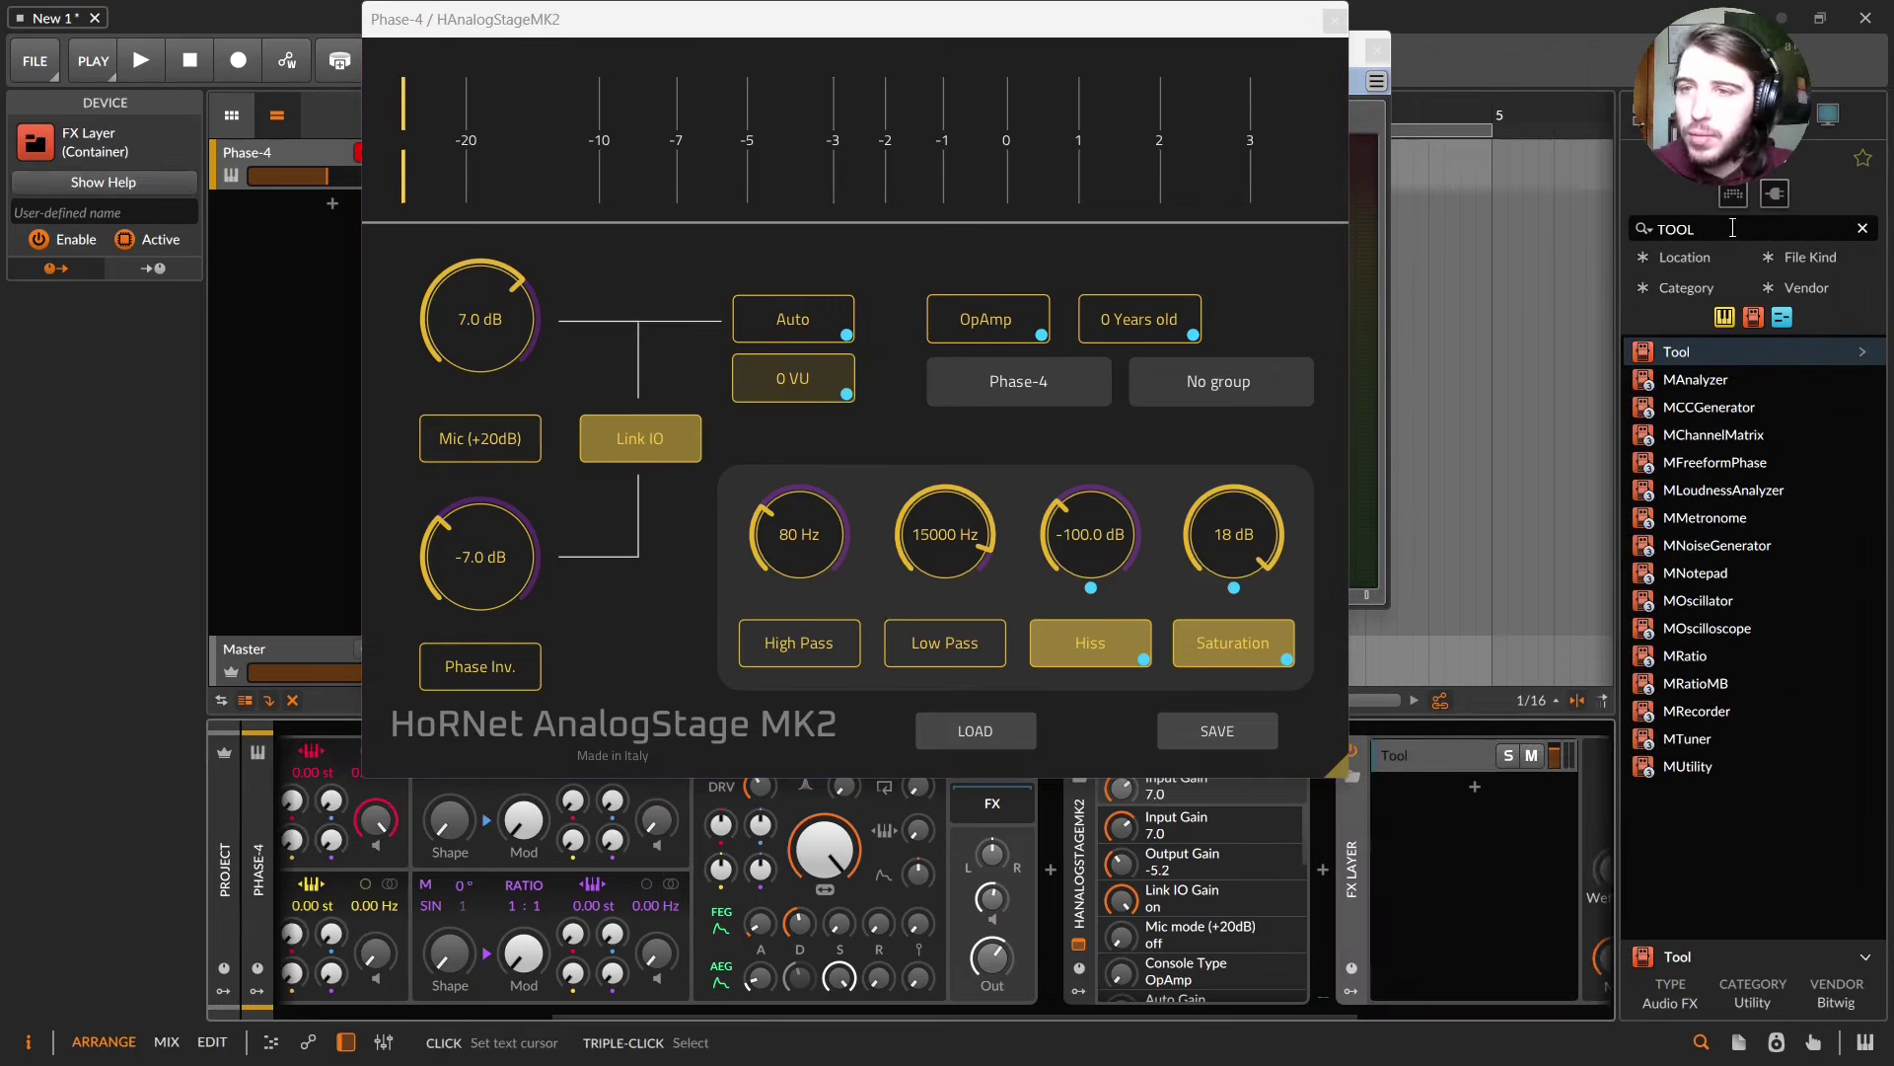
drag(1716, 229, 1404, 204)
text(LIMI)
key(Return)
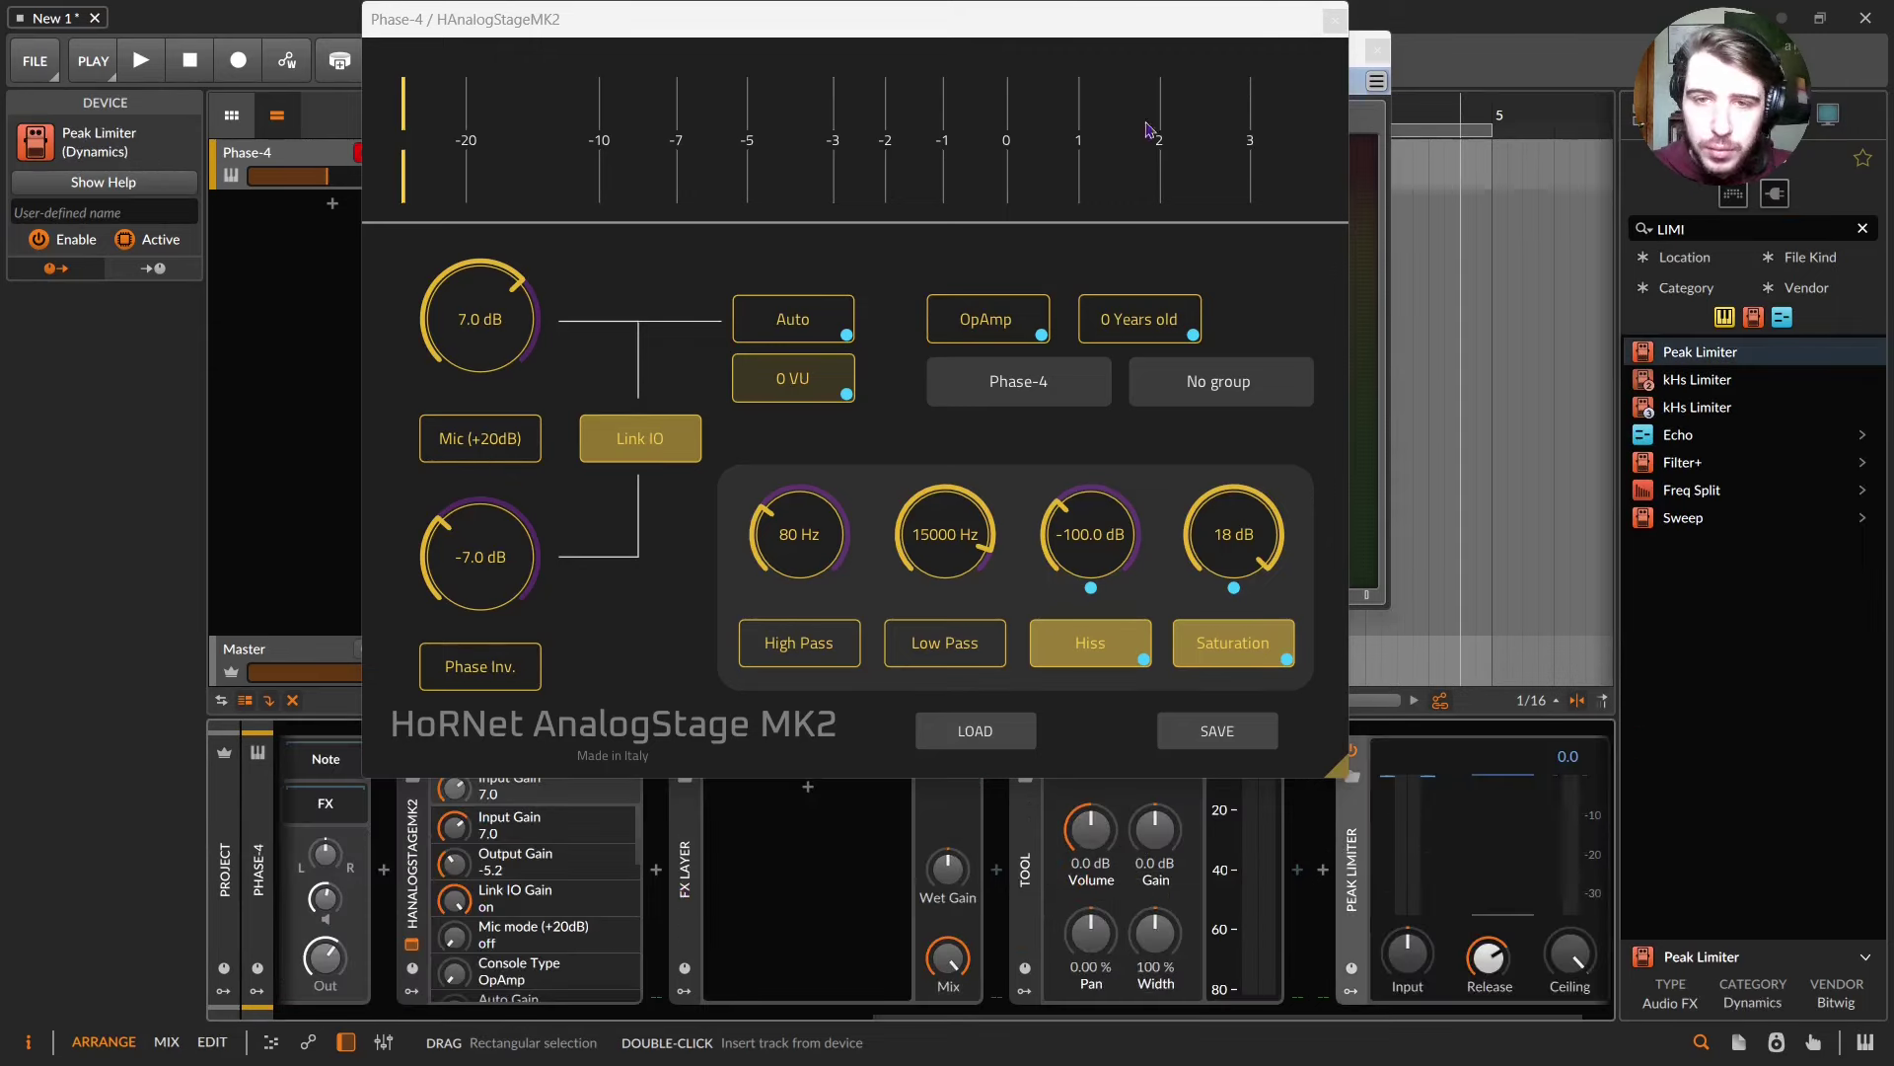
click(1334, 19)
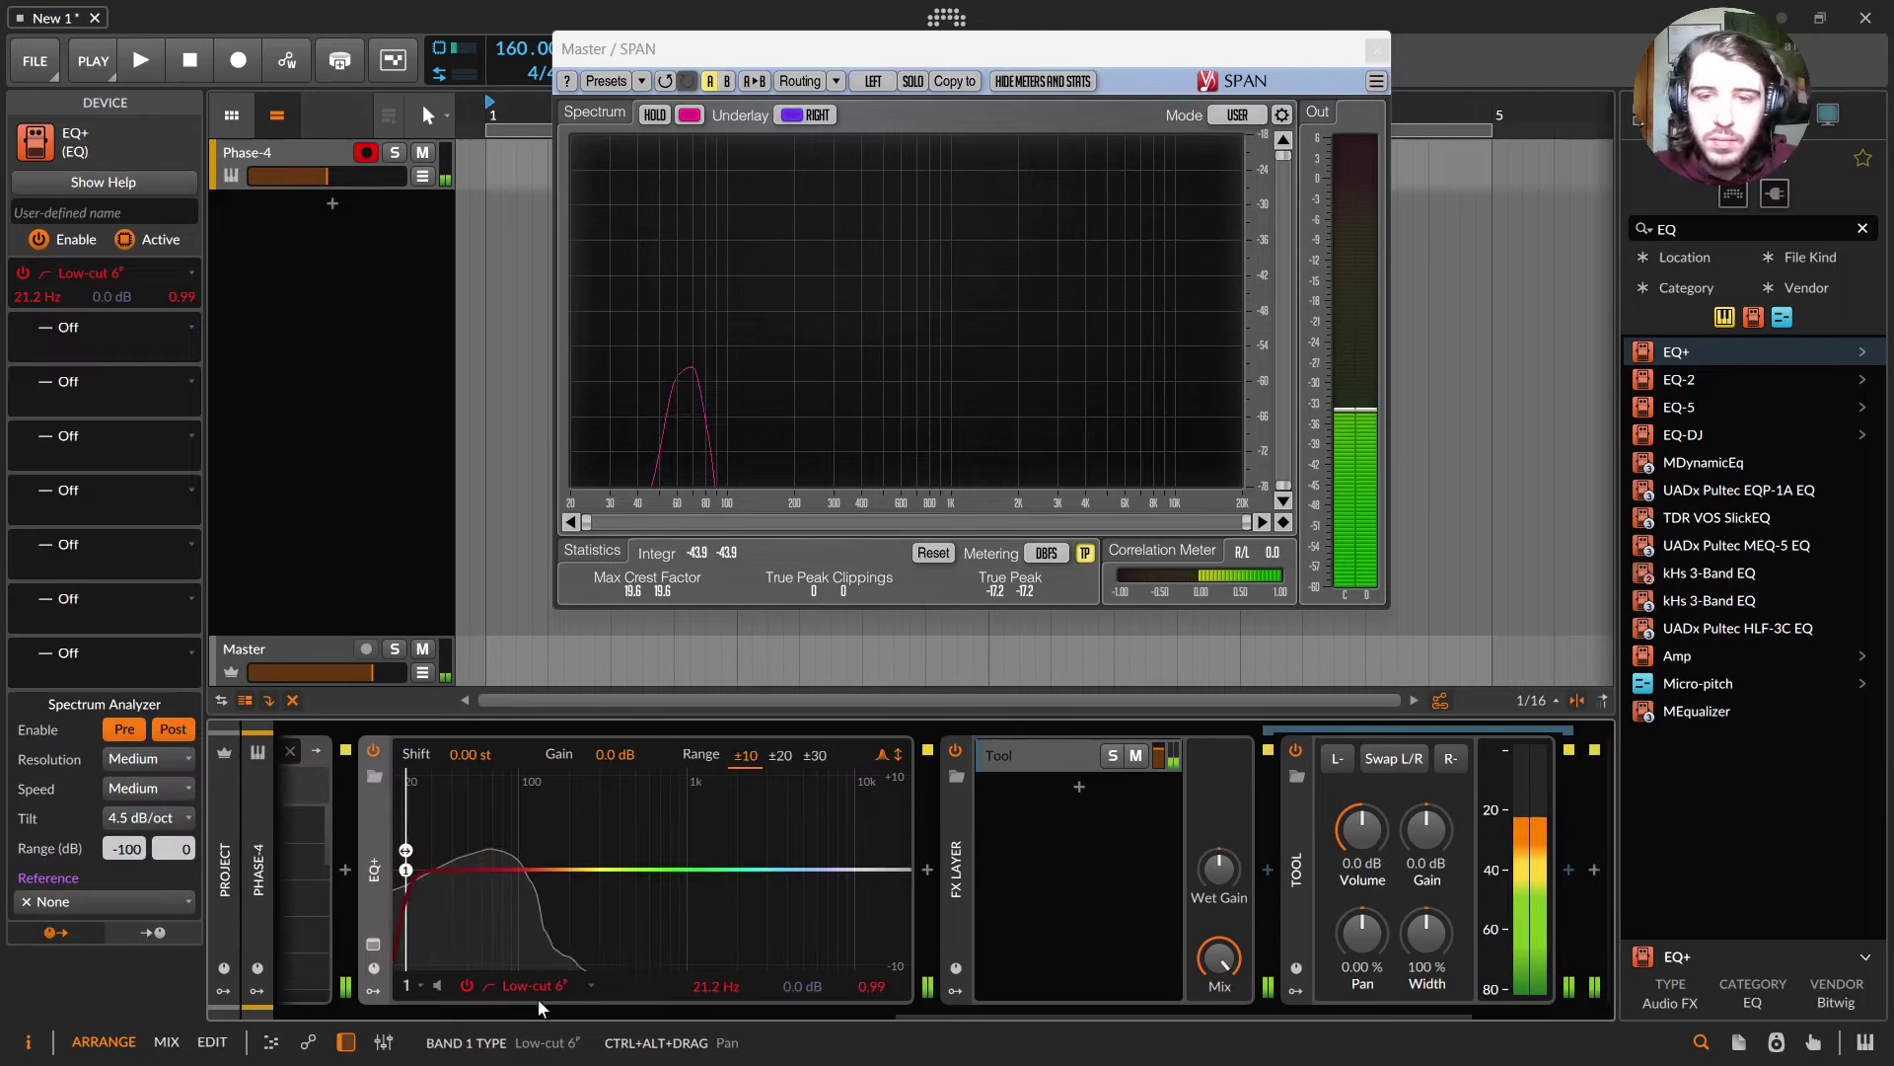
- Set the EQ+ low-cut to 138 Hz and compare AnalogStage bypassed versus active
drag(406, 870, 542, 871)
drag(944, 1015, 726, 1004)
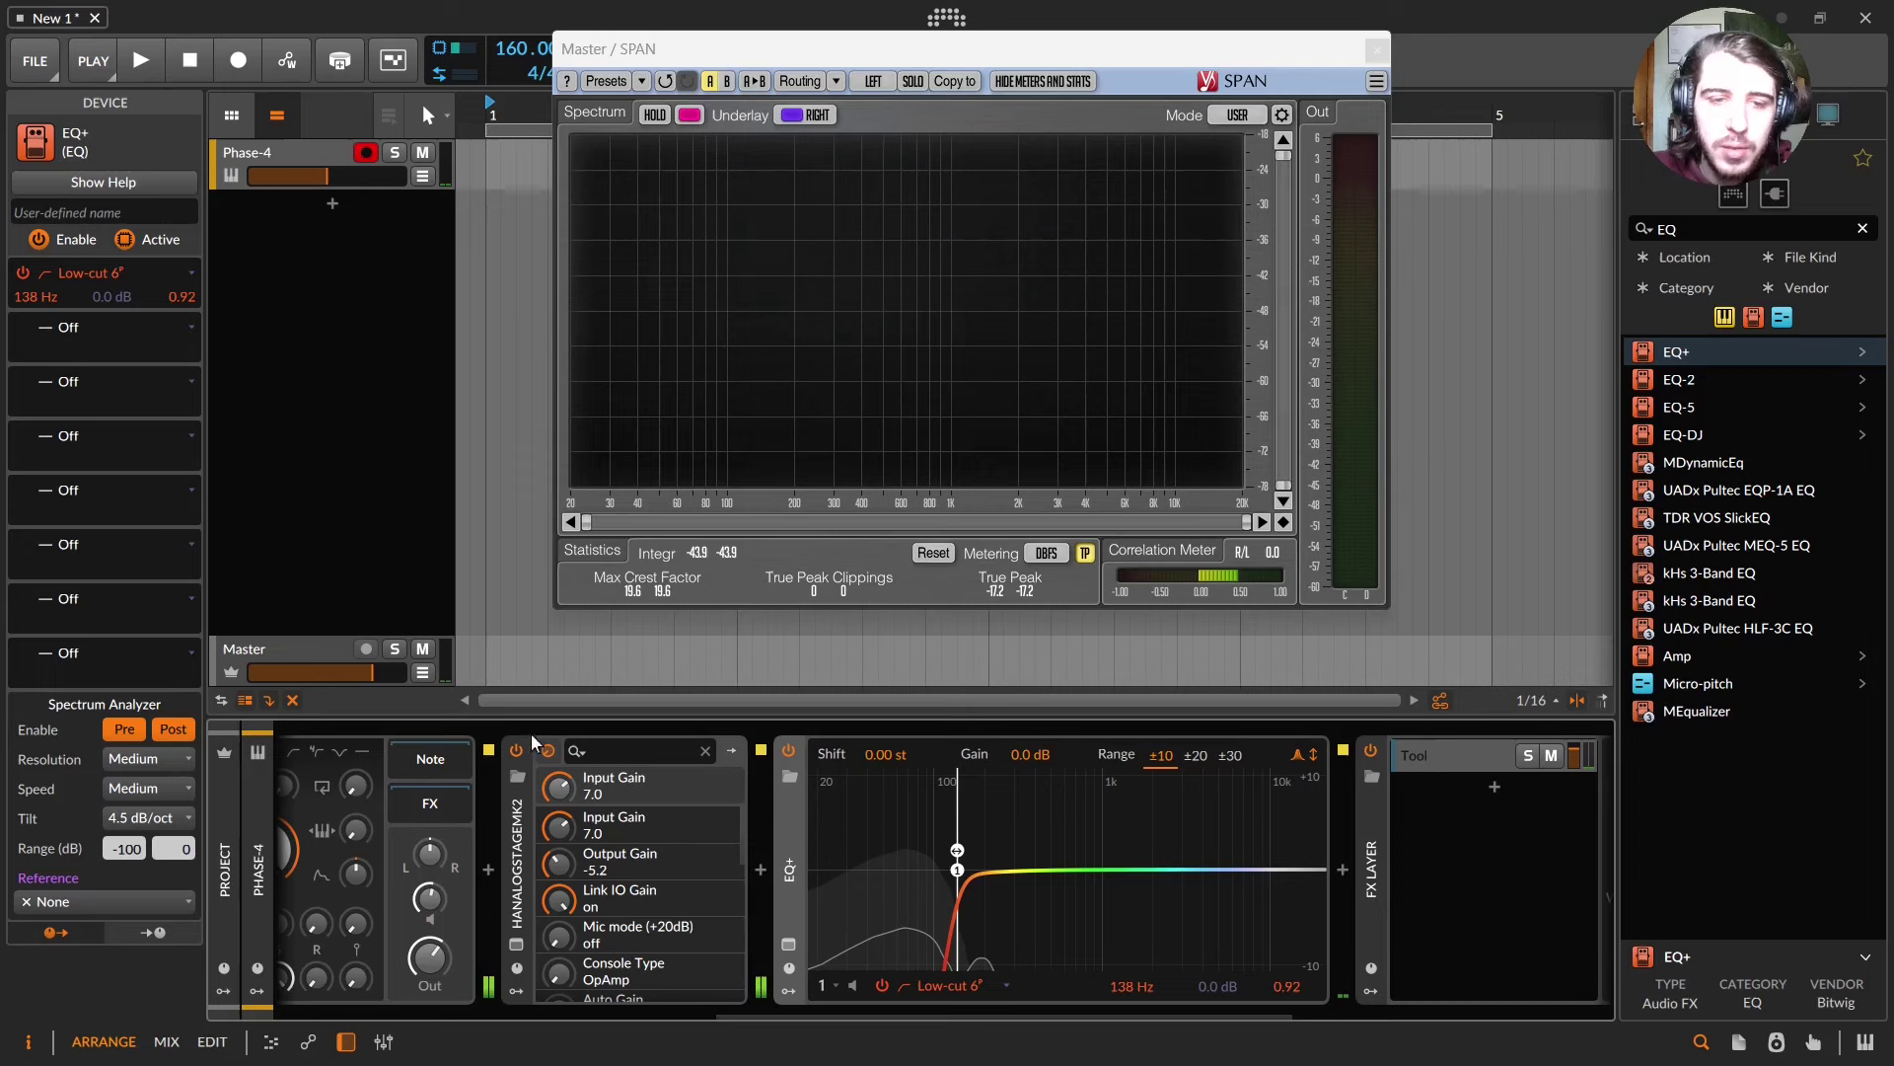
click(517, 750)
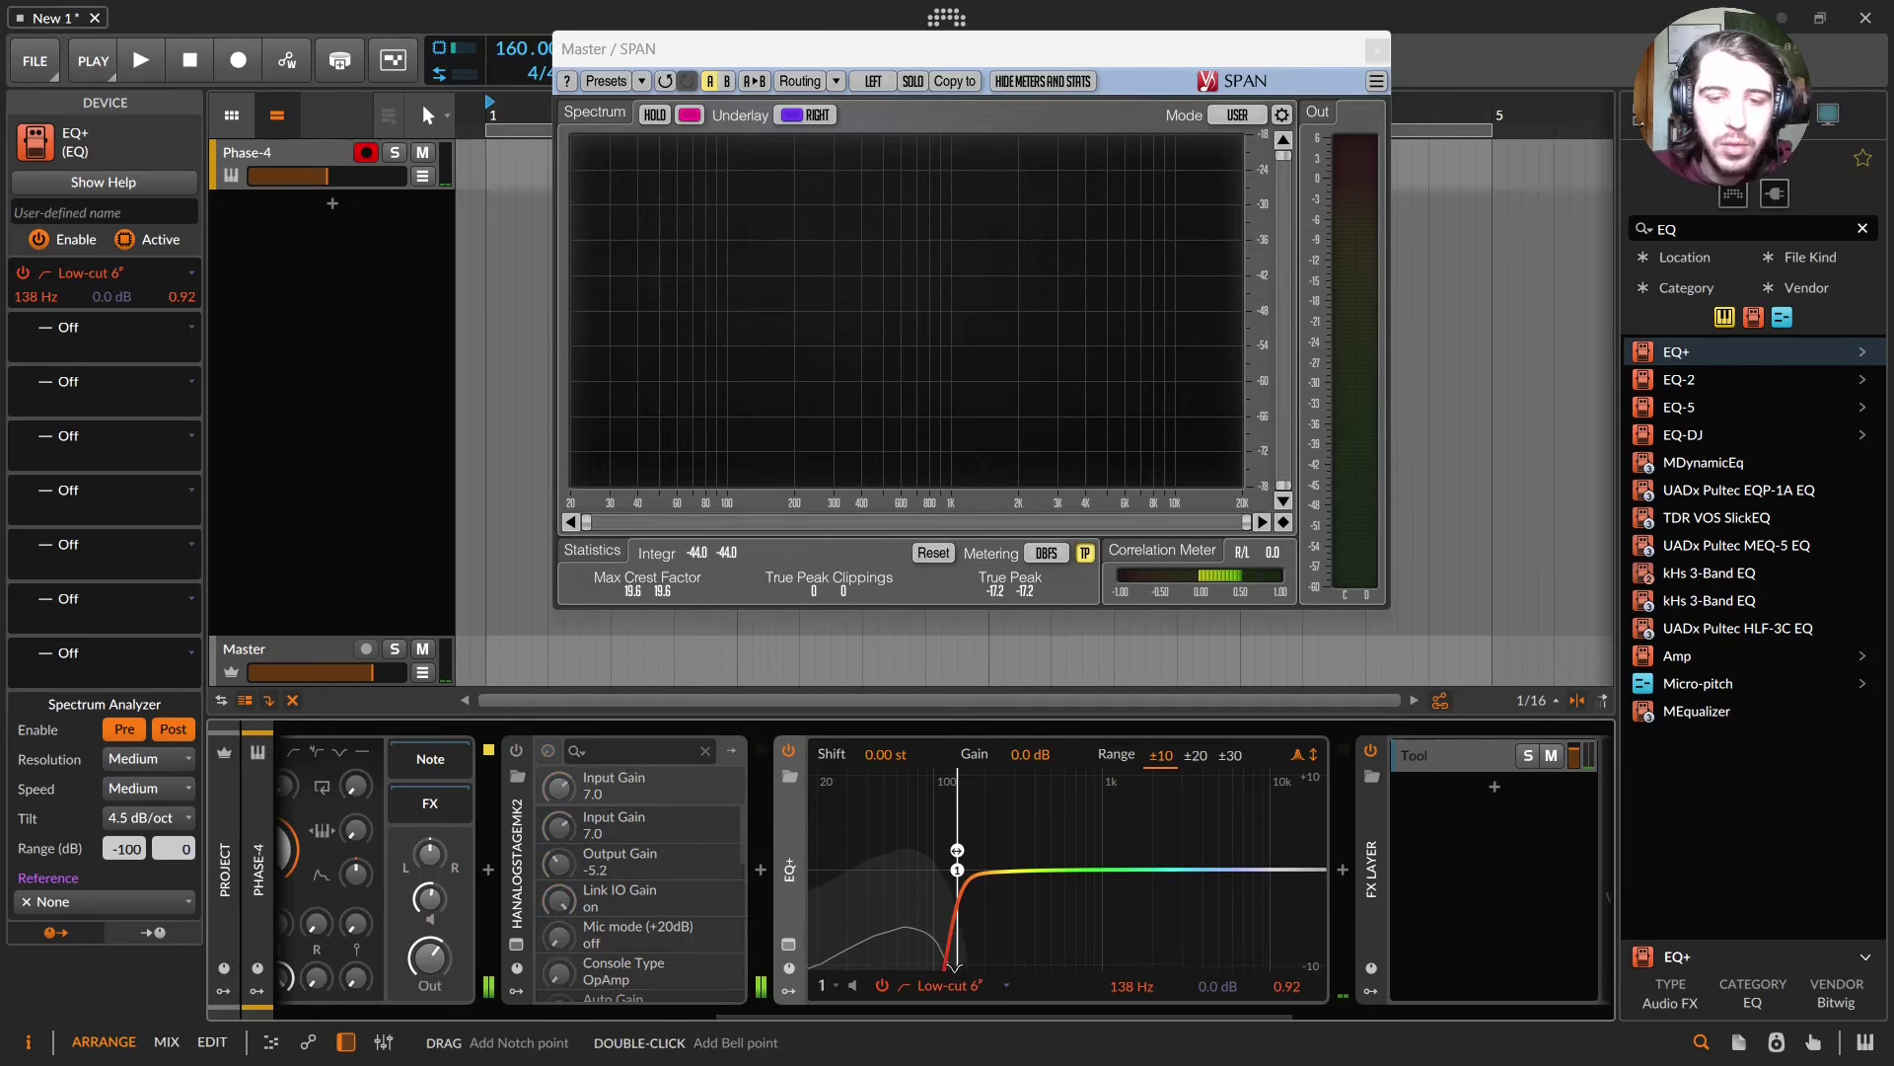
click(516, 750)
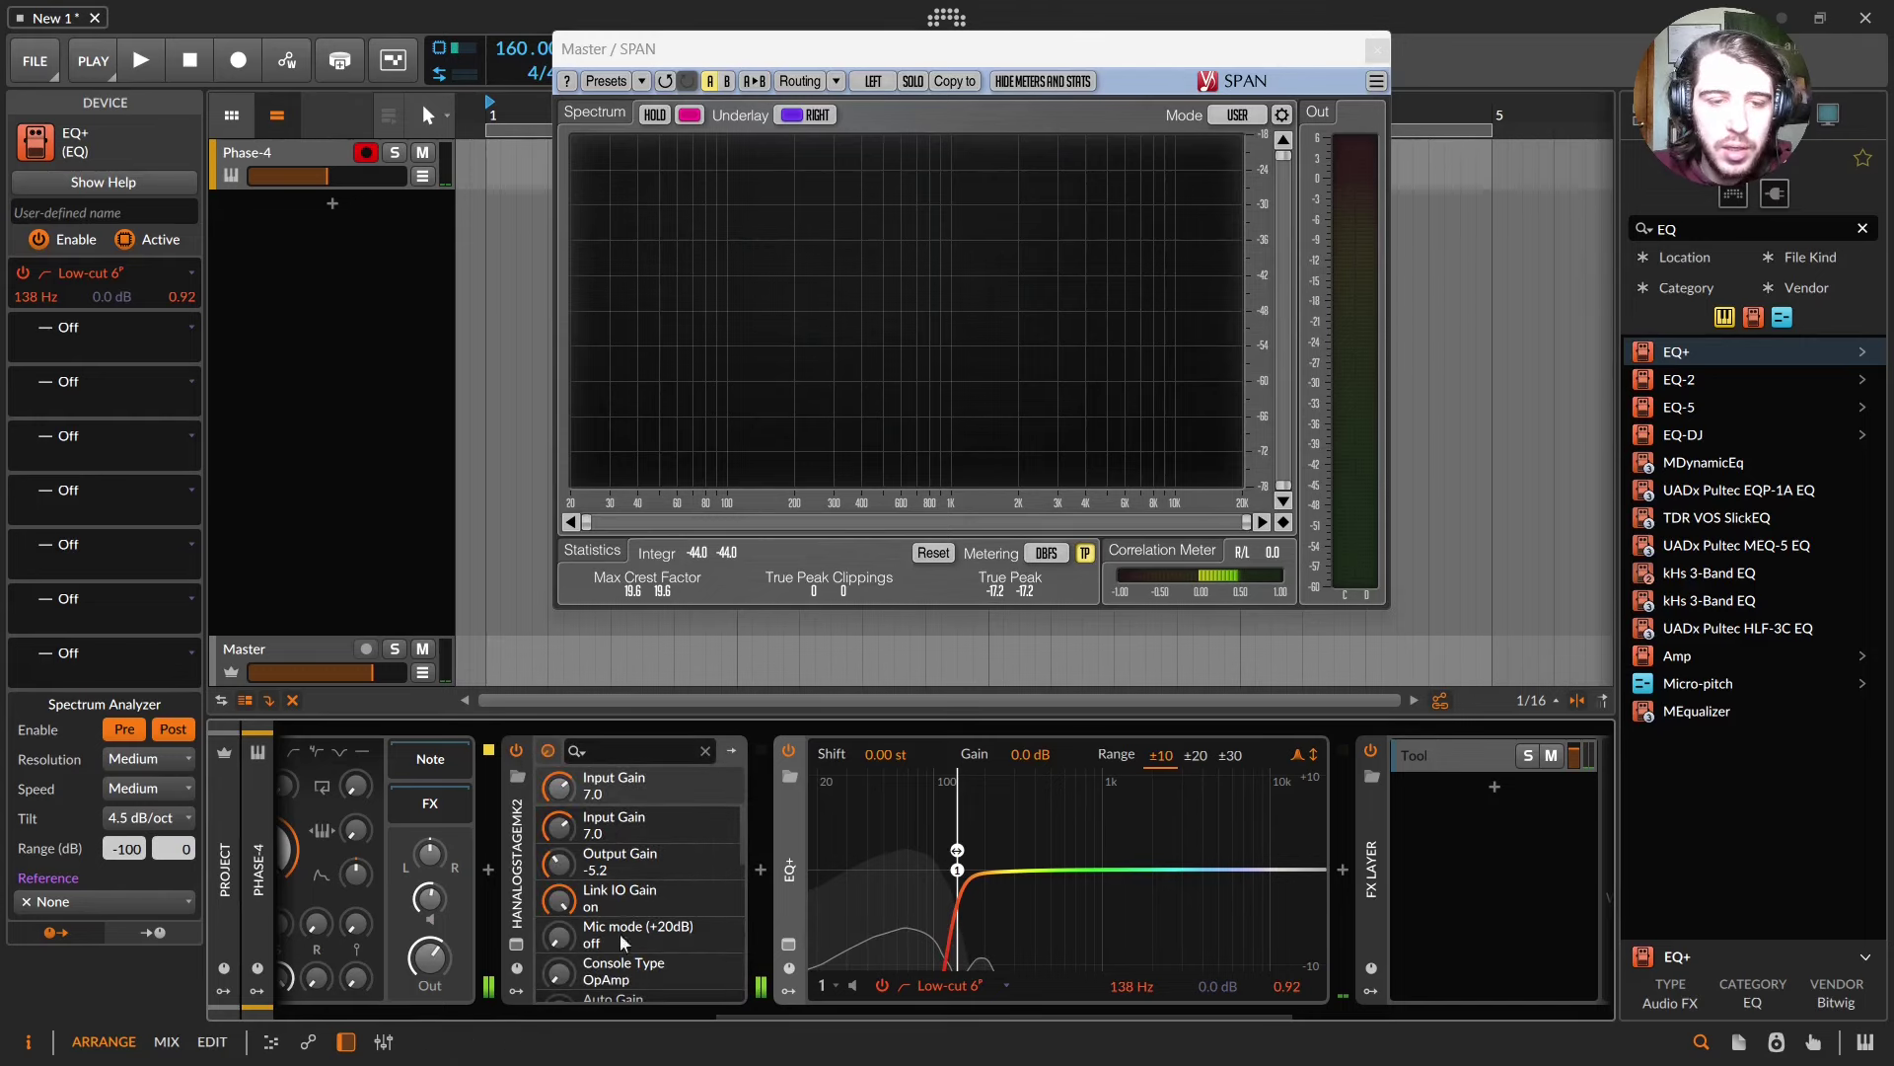
click(633, 319)
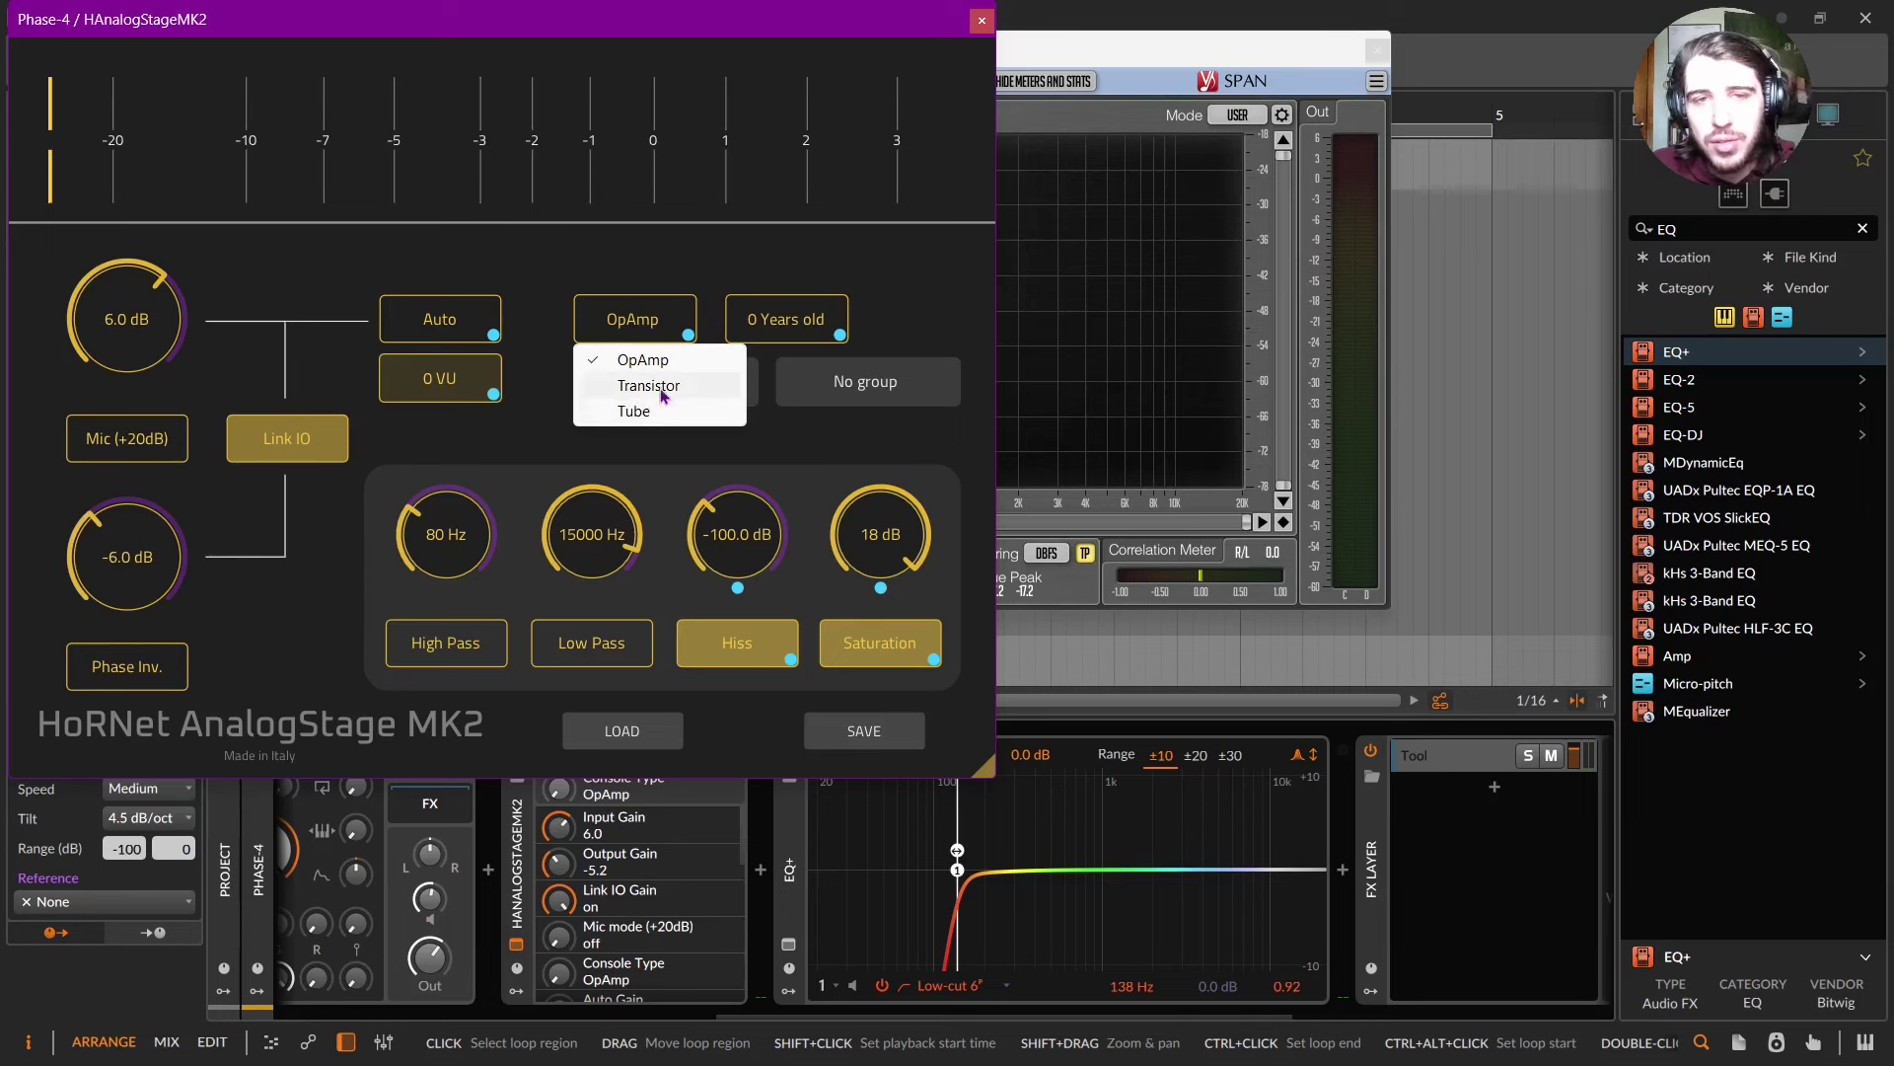
- Switch AnalogStage to the Transistor console, start playback, and raise the EQ+ low-cut to 296 Hz
click(662, 386)
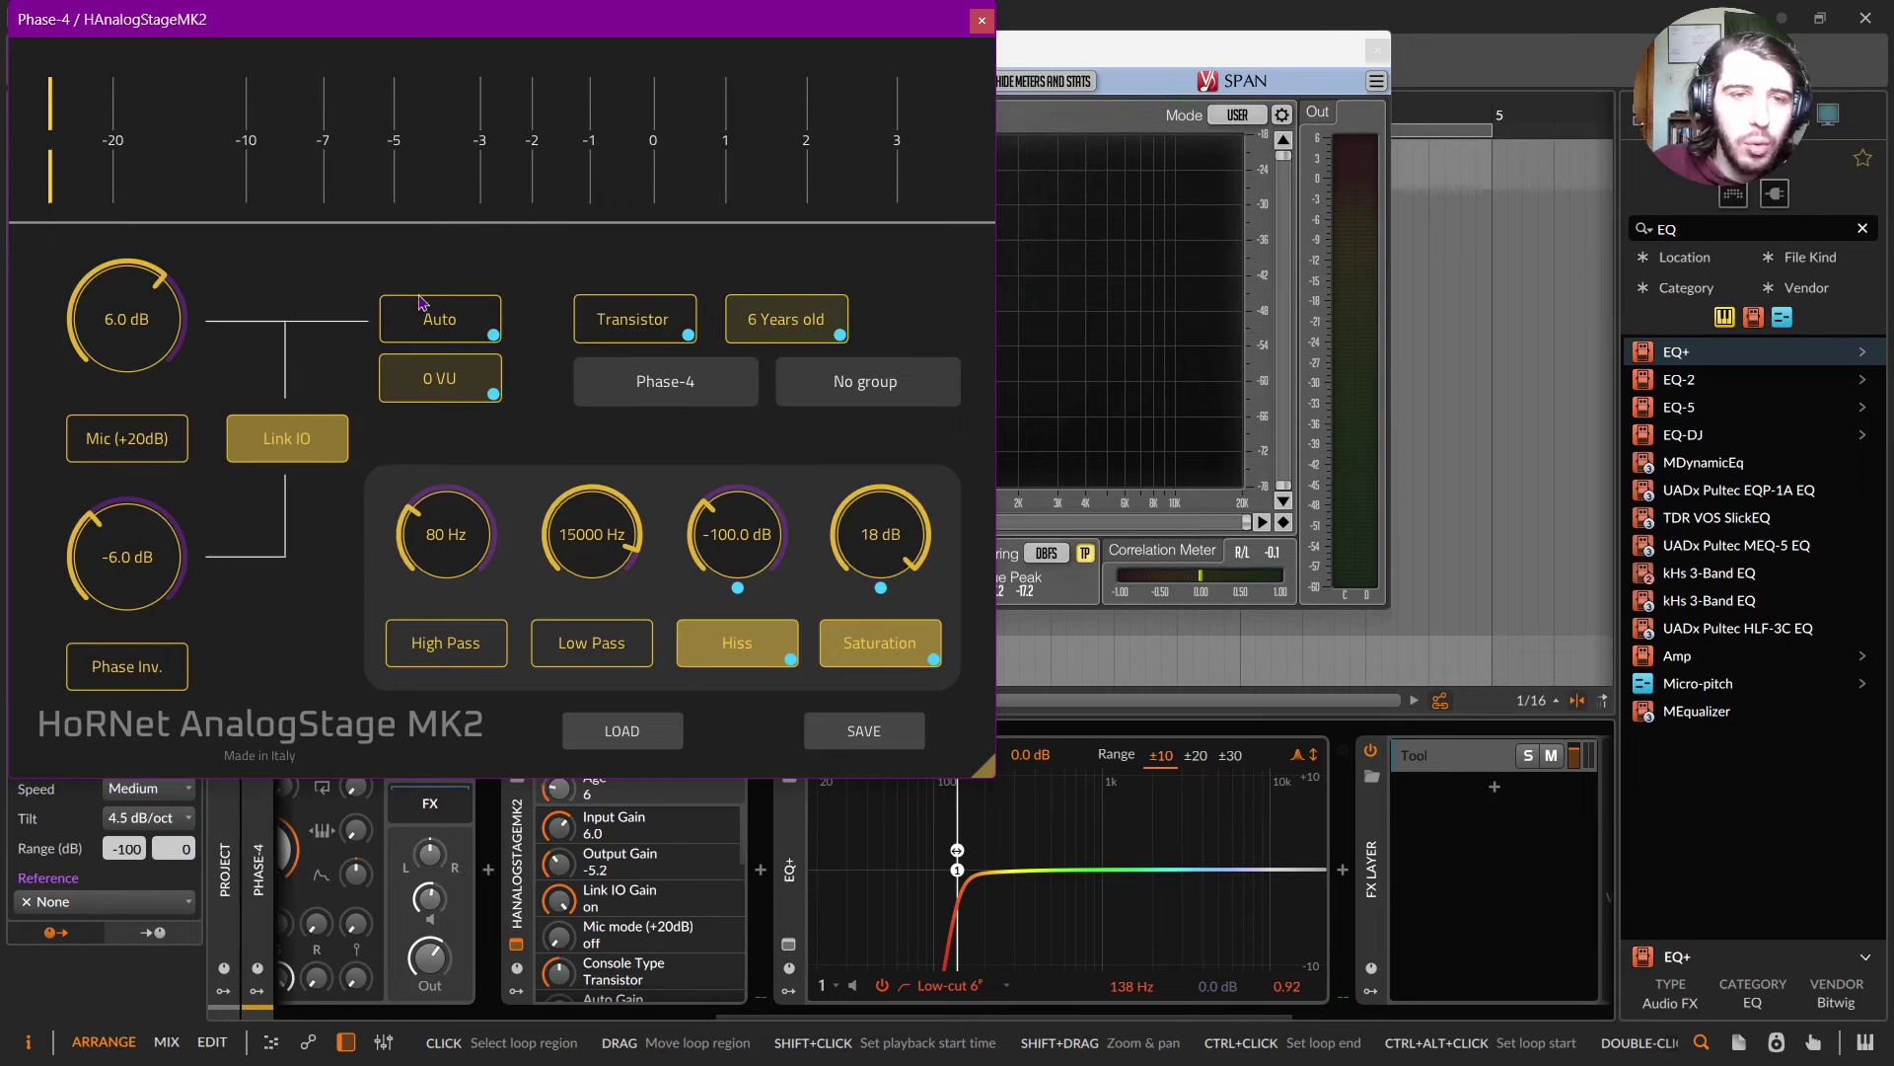
key(space)
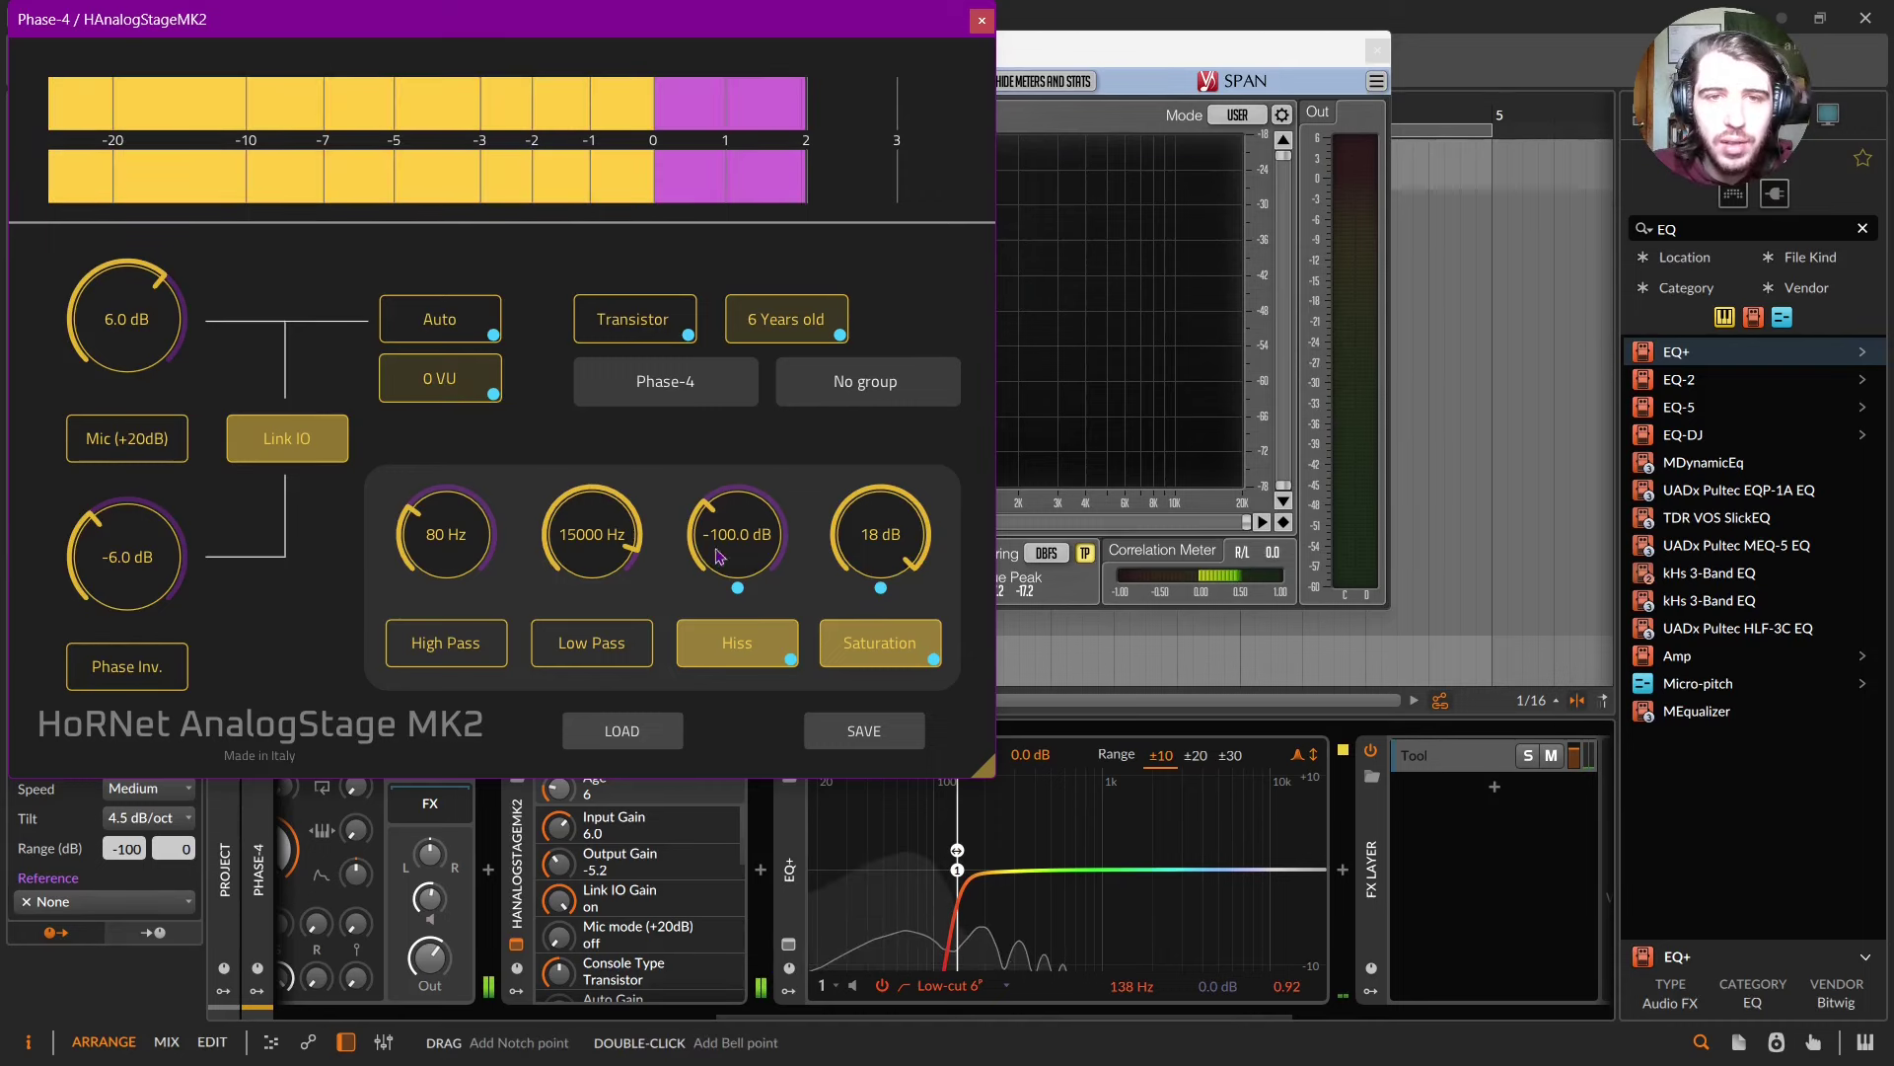
drag(956, 873, 997, 878)
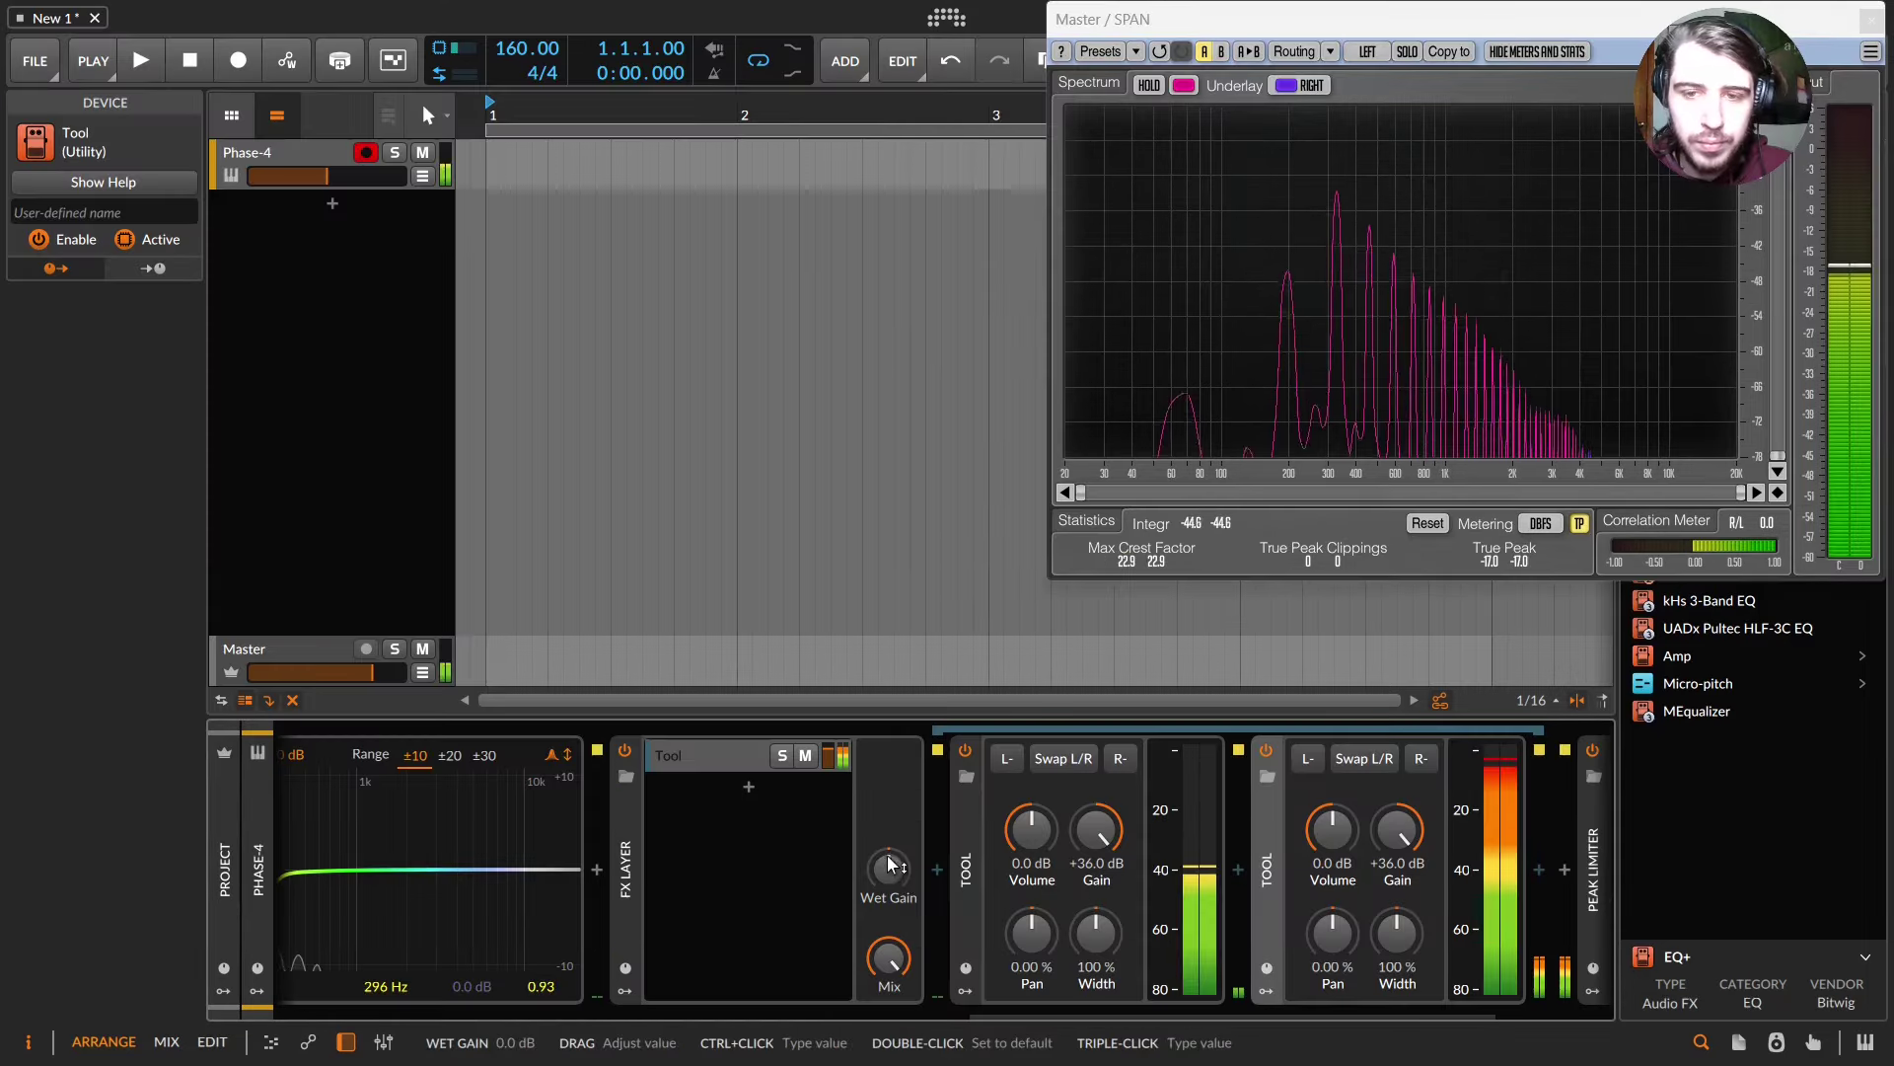
- Center the SPAN analyzer and reset the FX Layer wet gain to its default
drag(1436, 31, 1114, 33)
drag(906, 857, 906, 886)
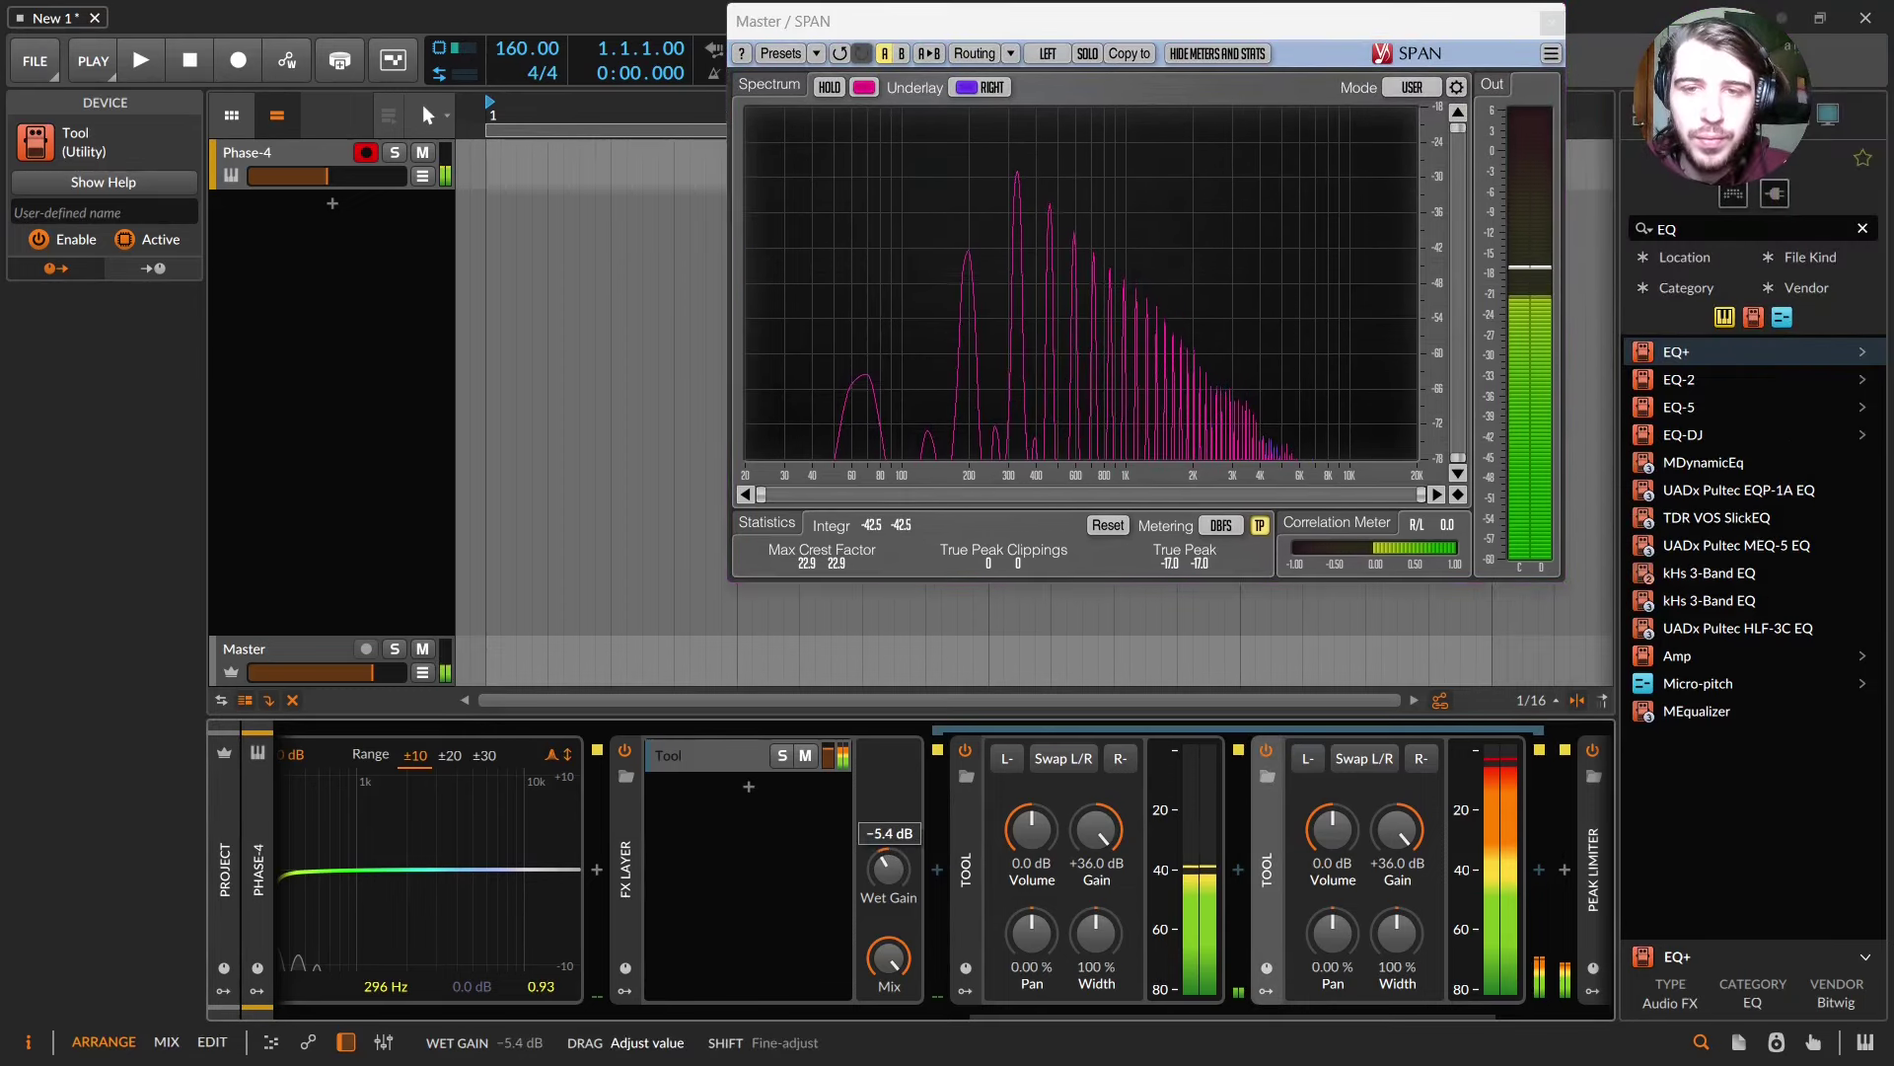
double_click(906, 860)
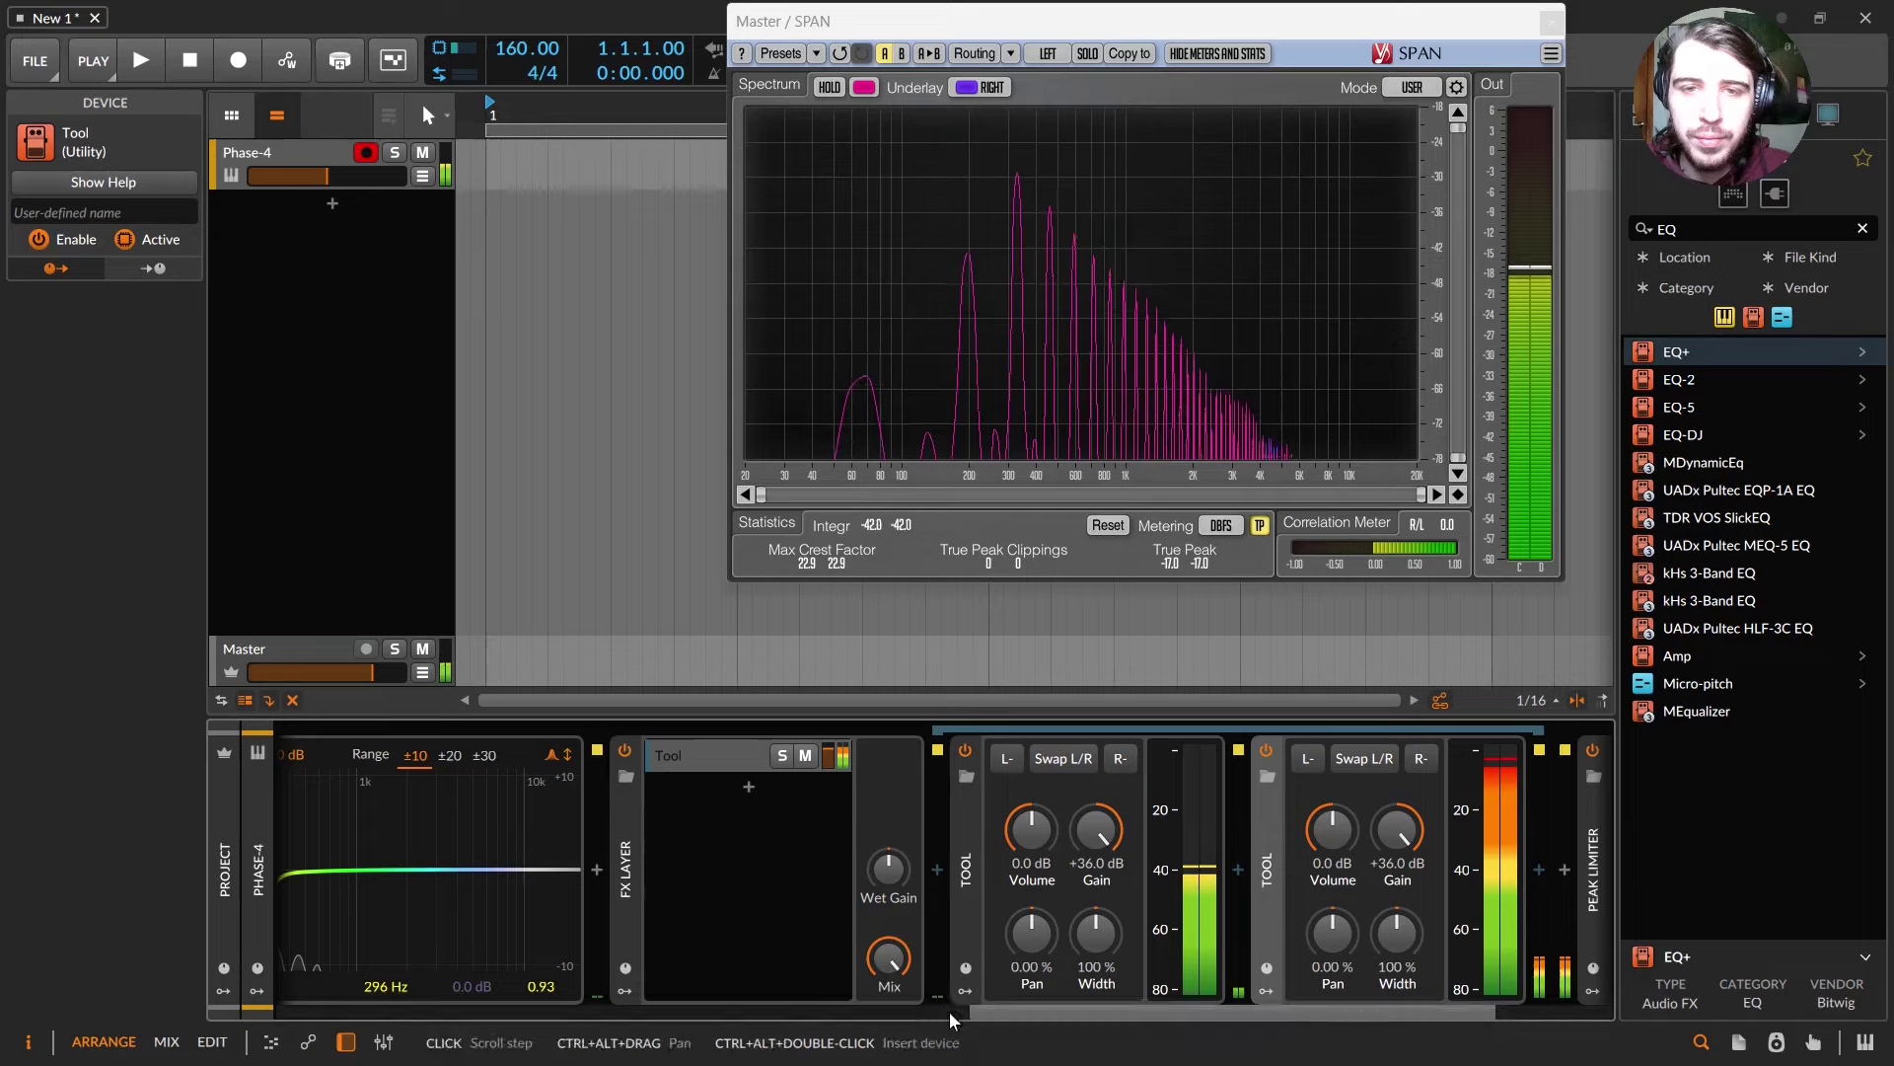
- Move the EQ+ band 1 low-cut to 779 Hz with Q 0.33
drag(1007, 1017, 728, 1019)
scroll(844, 1009, up, 3)
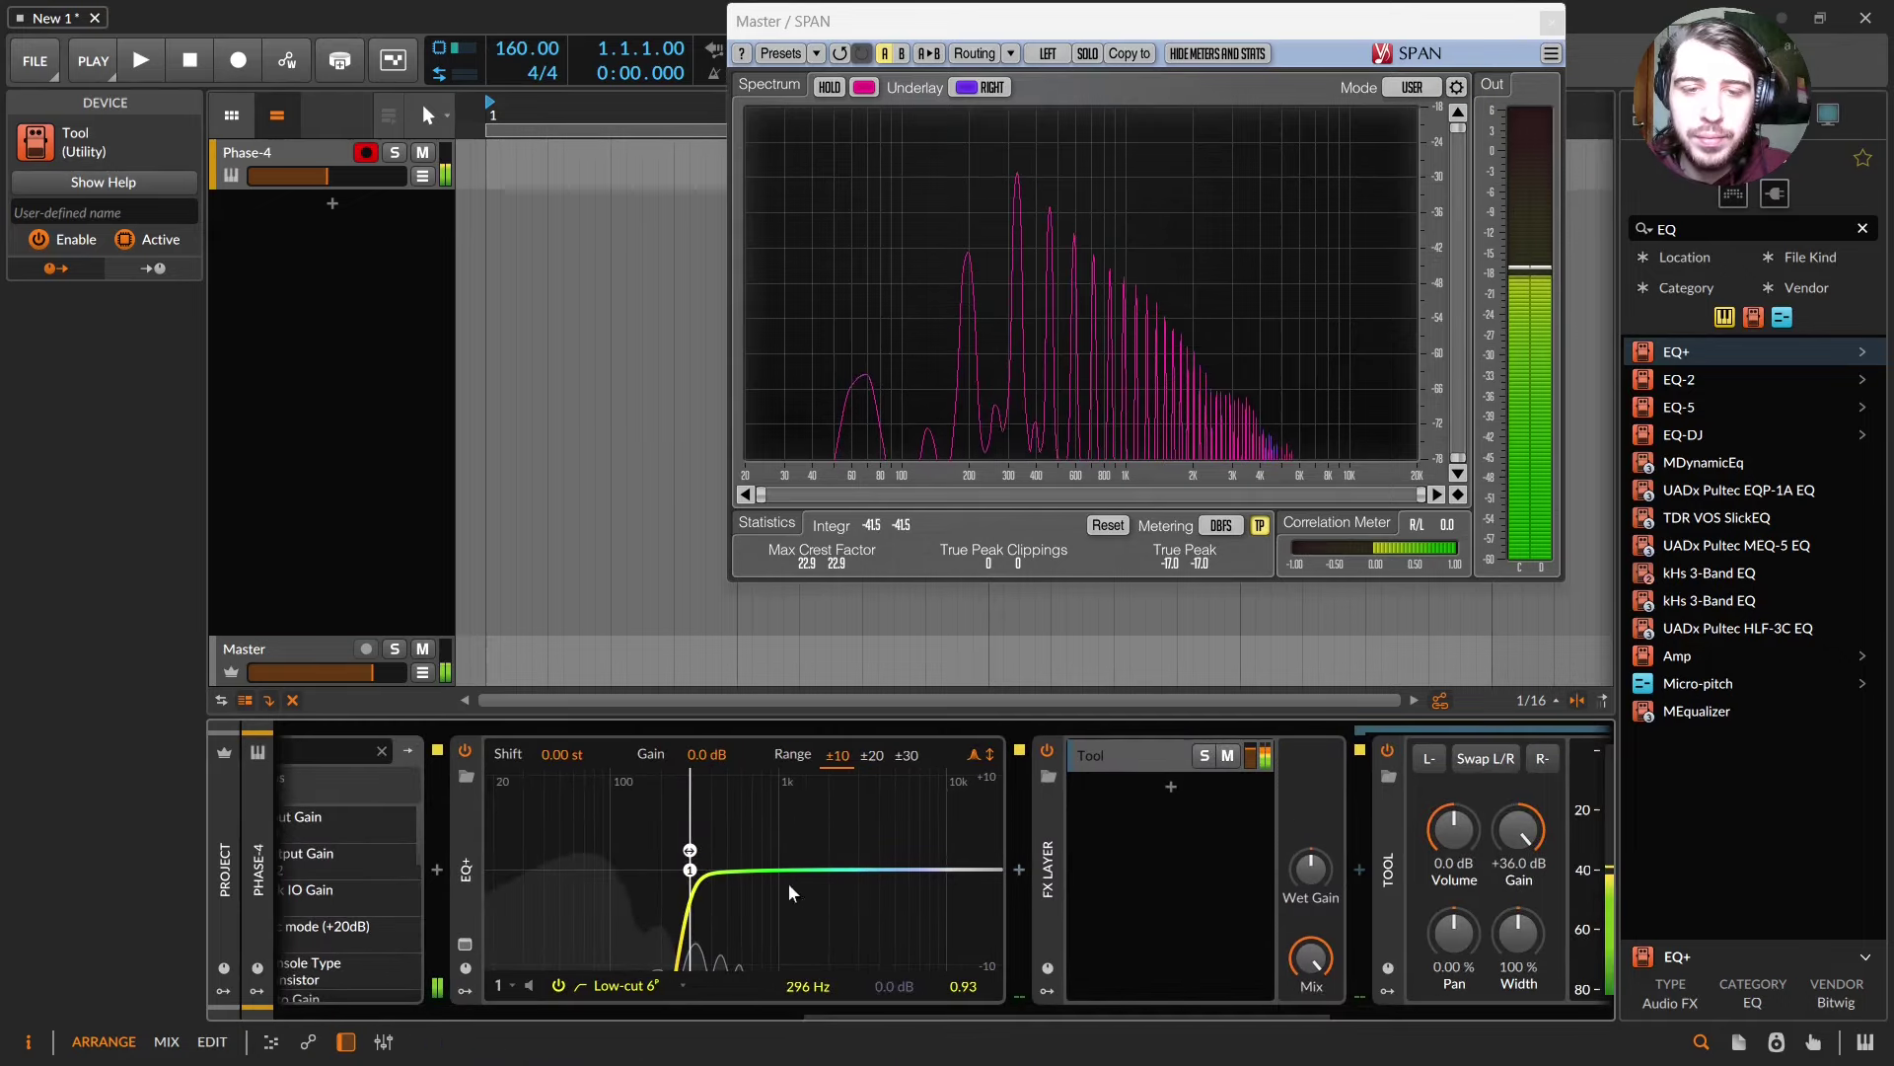
drag(690, 870, 806, 881)
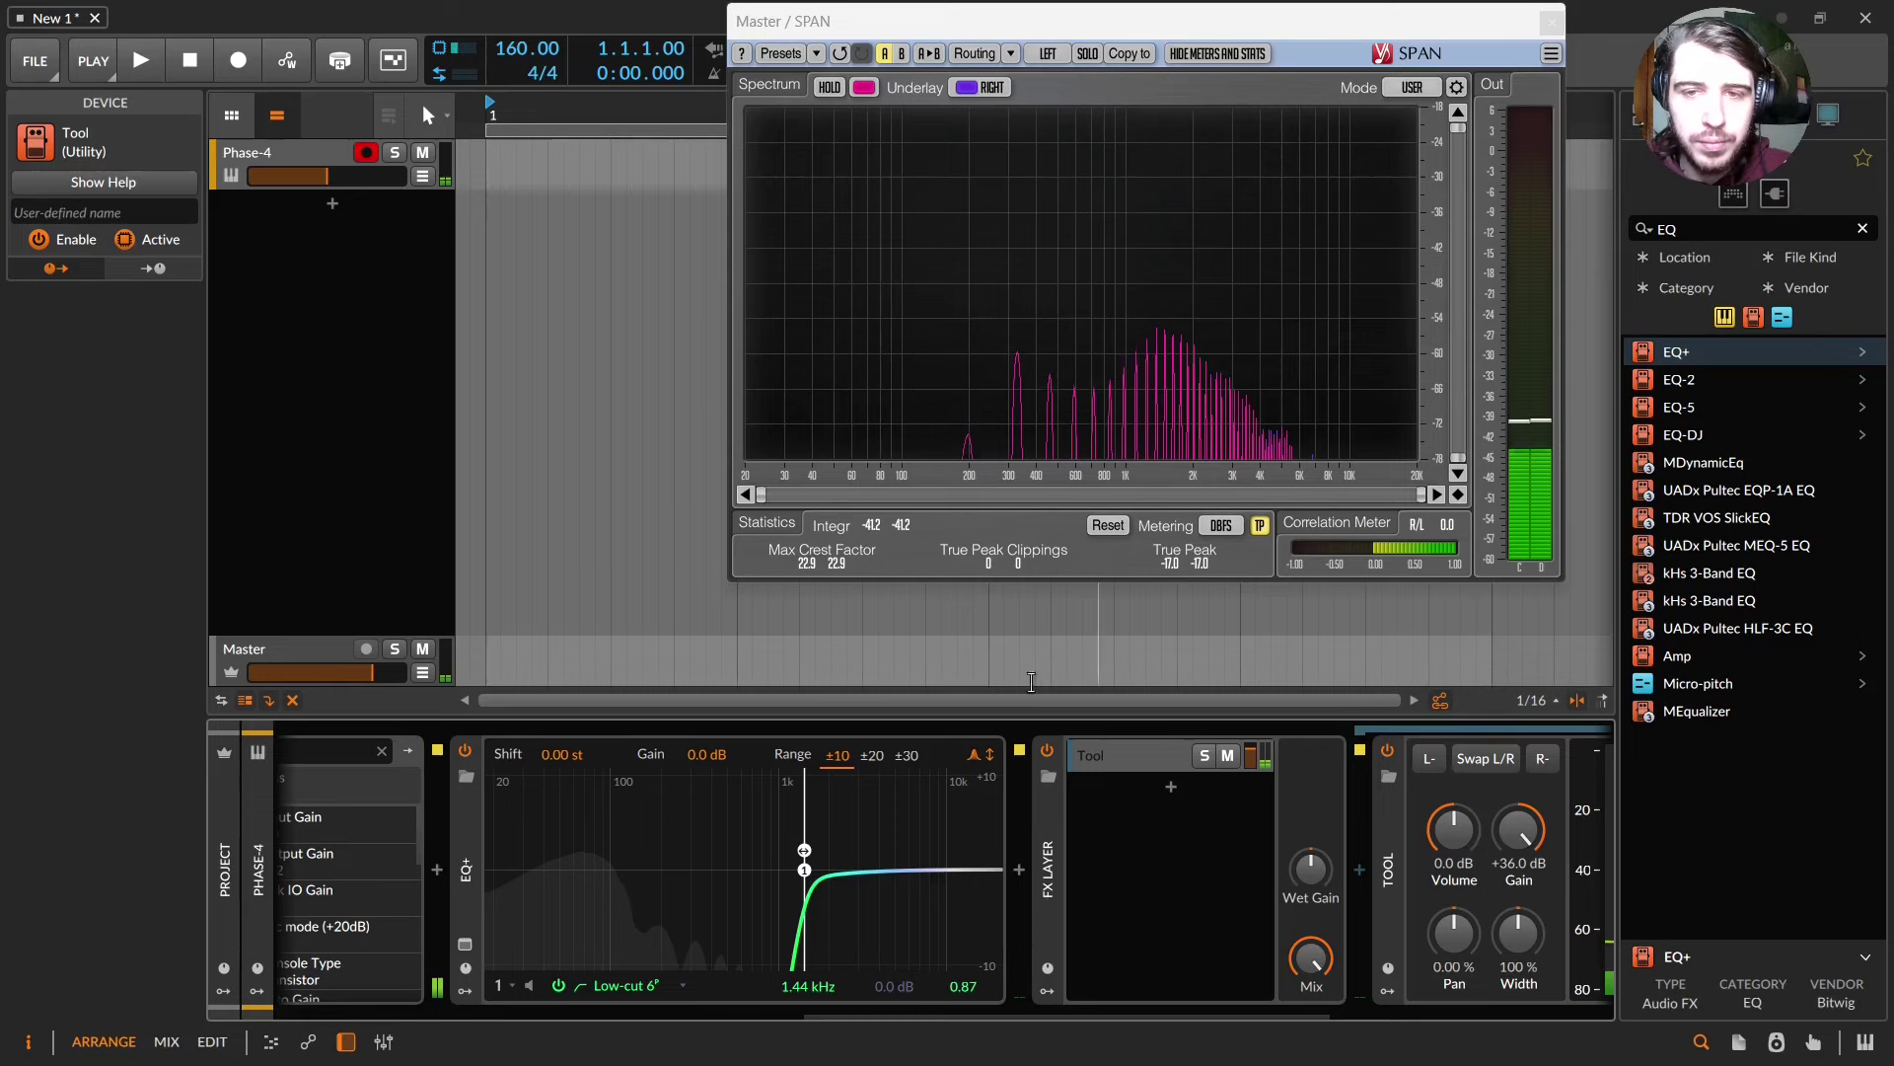
mouse_move(806, 873)
mouse_down()
mouse_move(696, 873)
mouse_move(873, 883)
mouse_move(787, 870)
mouse_move(833, 858)
mouse_move(773, 847)
mouse_move(697, 854)
mouse_move(858, 855)
mouse_move(558, 851)
mouse_move(740, 874)
mouse_move(666, 906)
mouse_move(538, 841)
mouse_move(637, 812)
mouse_move(656, 846)
mouse_move(626, 866)
mouse_move(533, 872)
mouse_move(559, 783)
mouse_move(637, 856)
mouse_move(827, 851)
mouse_up()
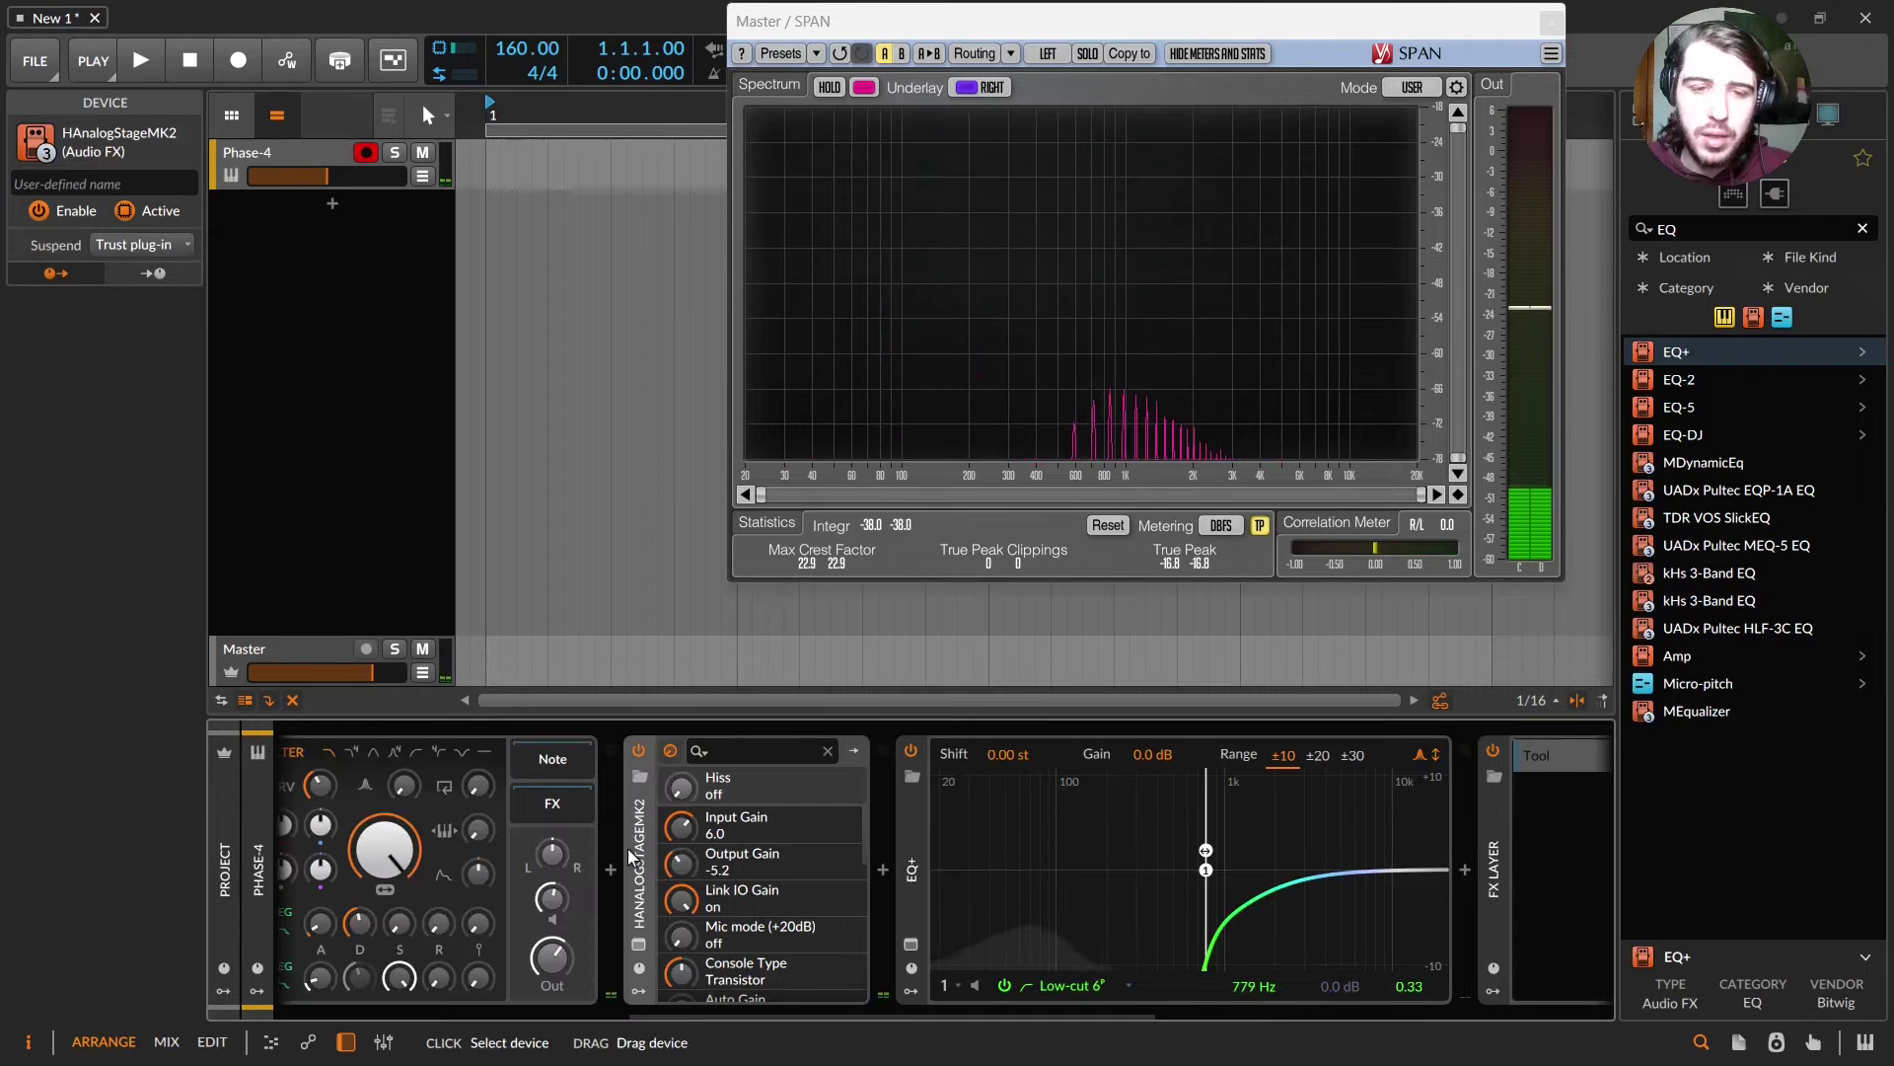
- Wrap AnalogStage, EQ+ and the FX Layer in a new FX Layer with mix at 0%
drag(1098, 1007, 1559, 1006)
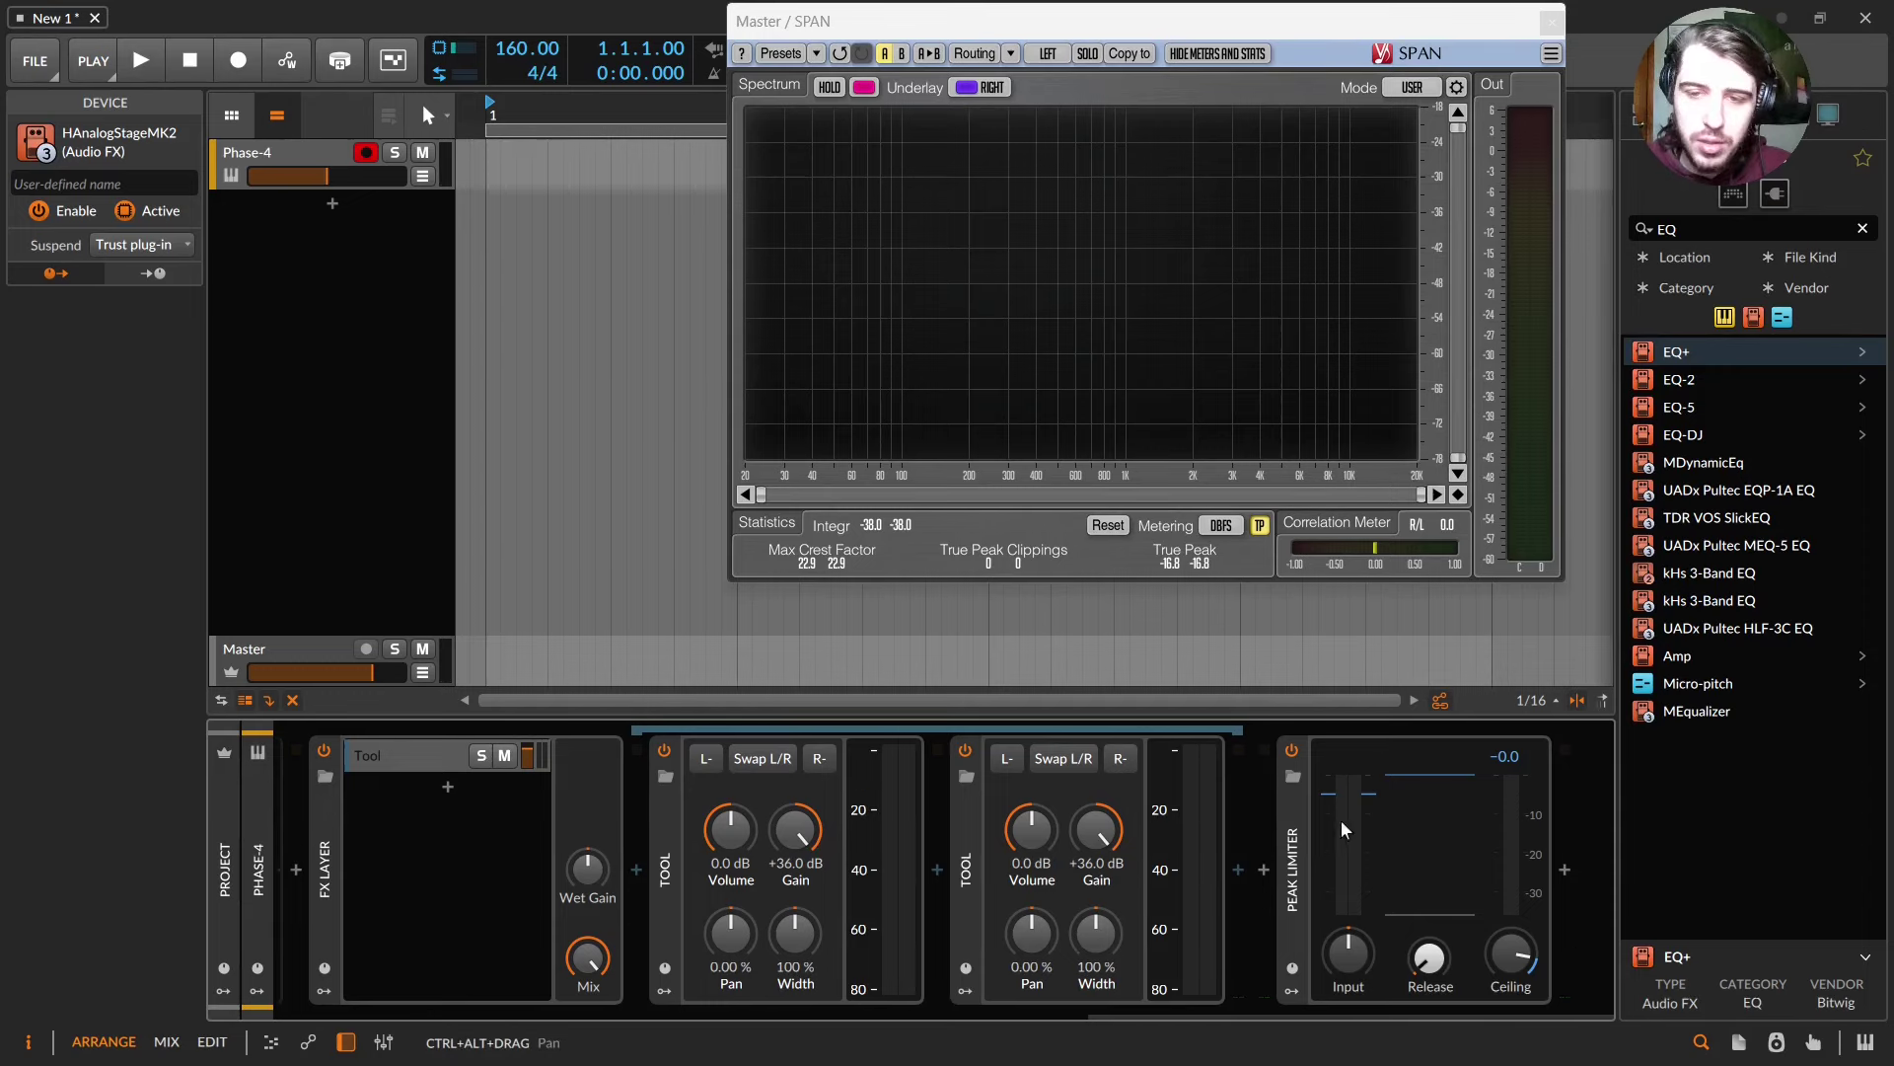
key(ctrl+g)
drag(1196, 950, 1196, 942)
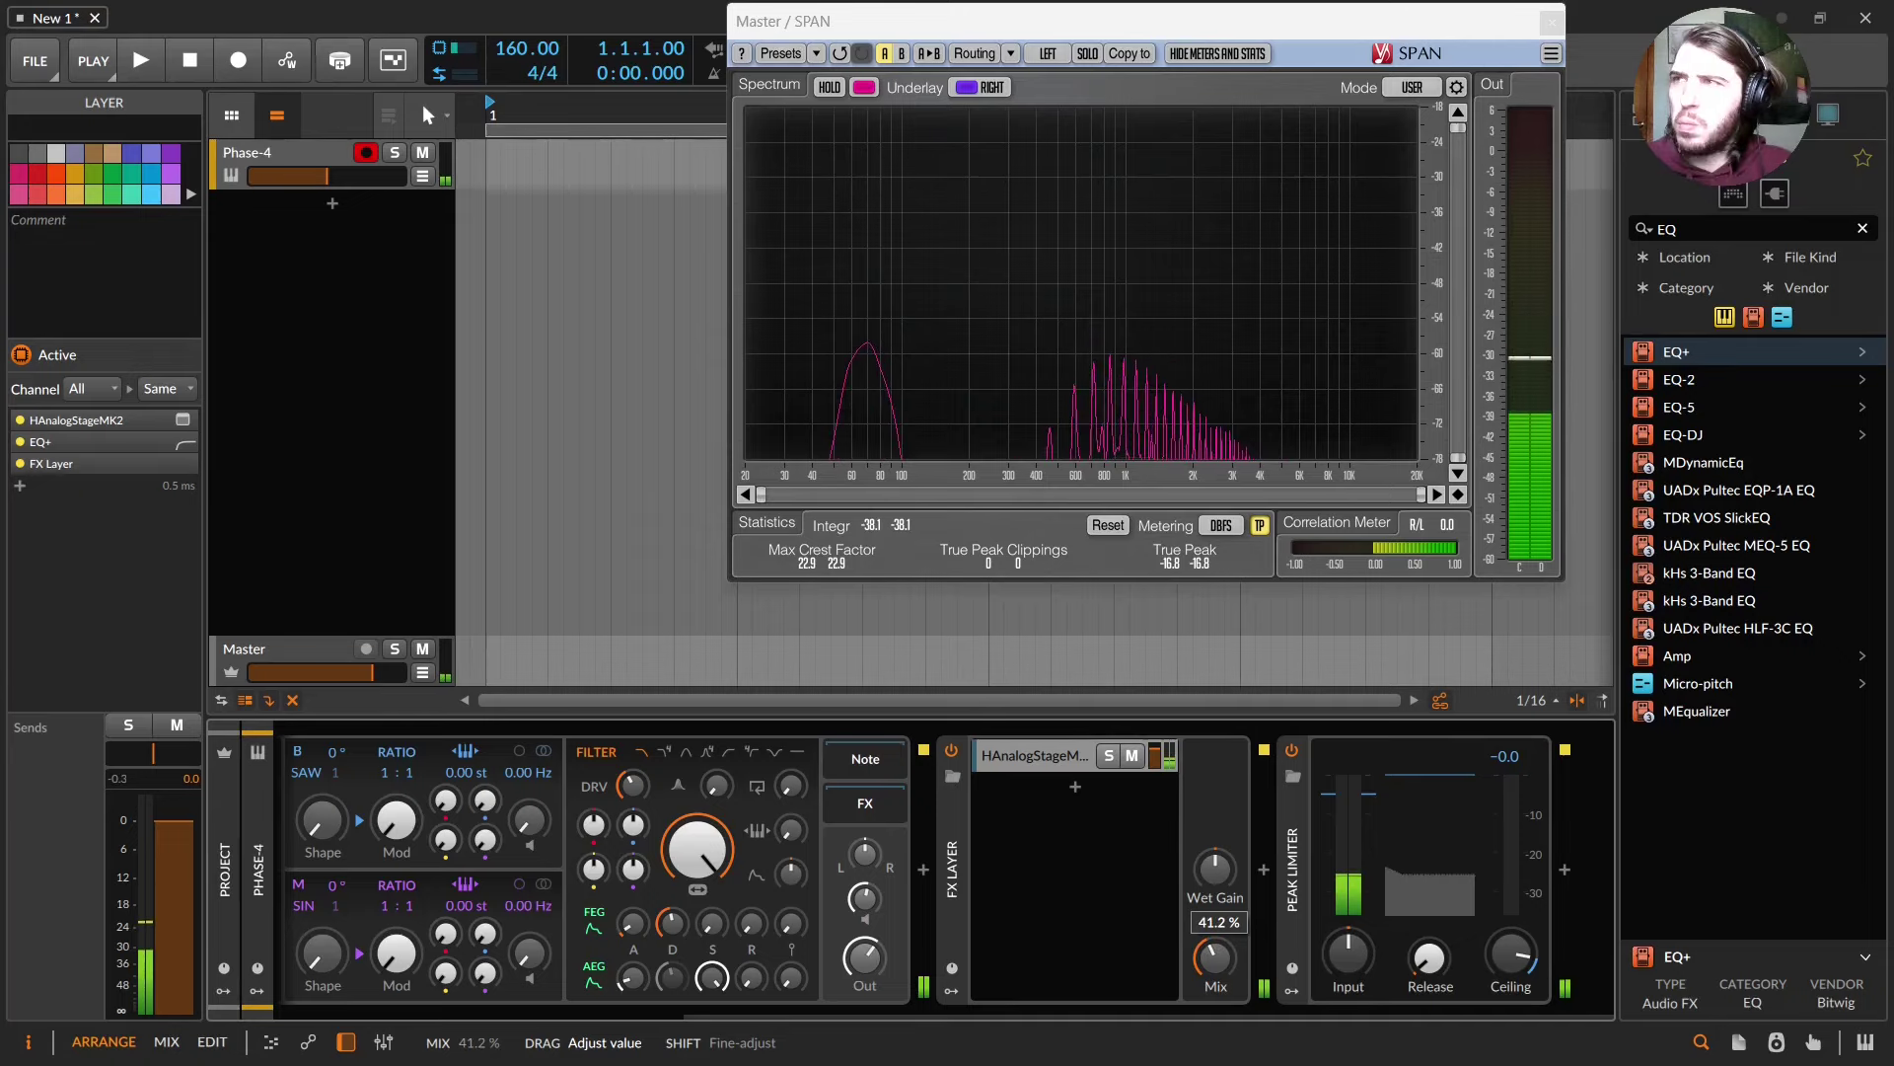
drag(1216, 957, 1216, 997)
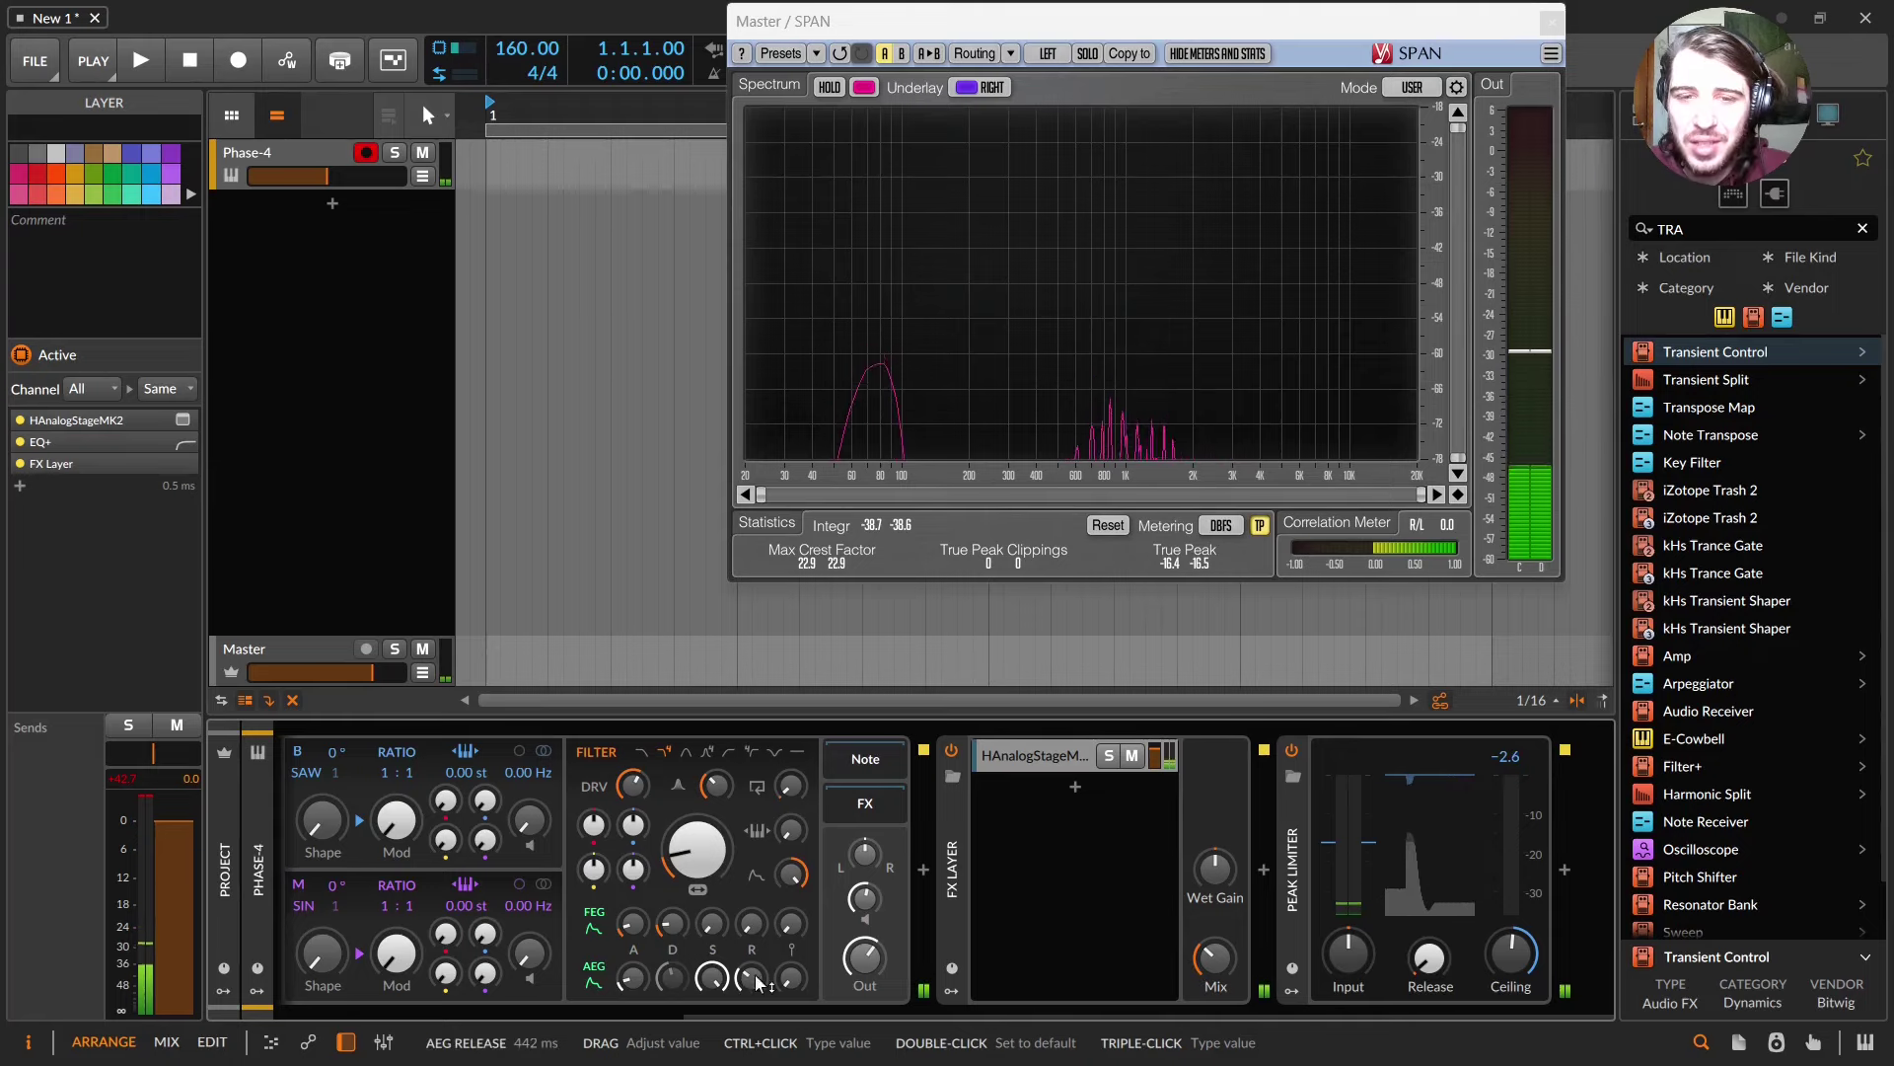
- Lengthen Phase-4's amp release, set the FX Layer mix to about 40%, and nudge FEG release and amount
drag(754, 985, 754, 883)
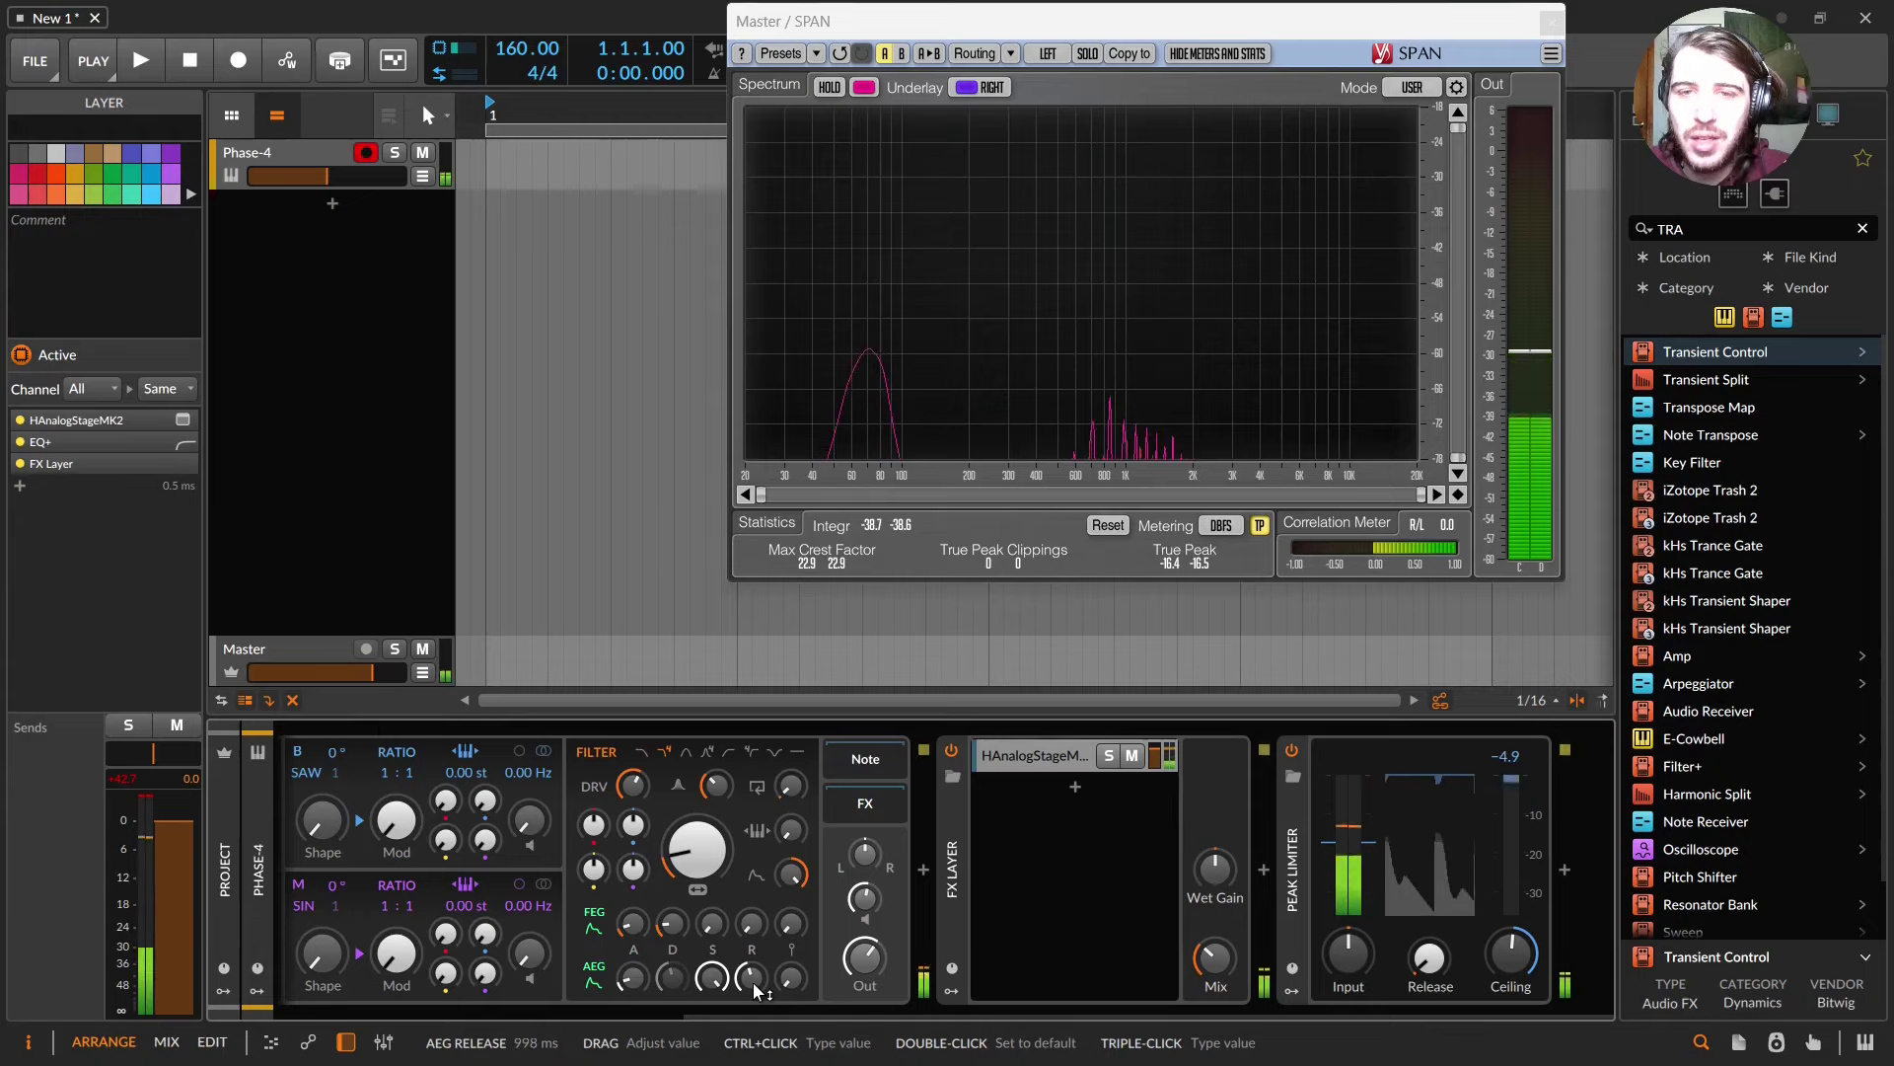
drag(1240, 968, 1240, 955)
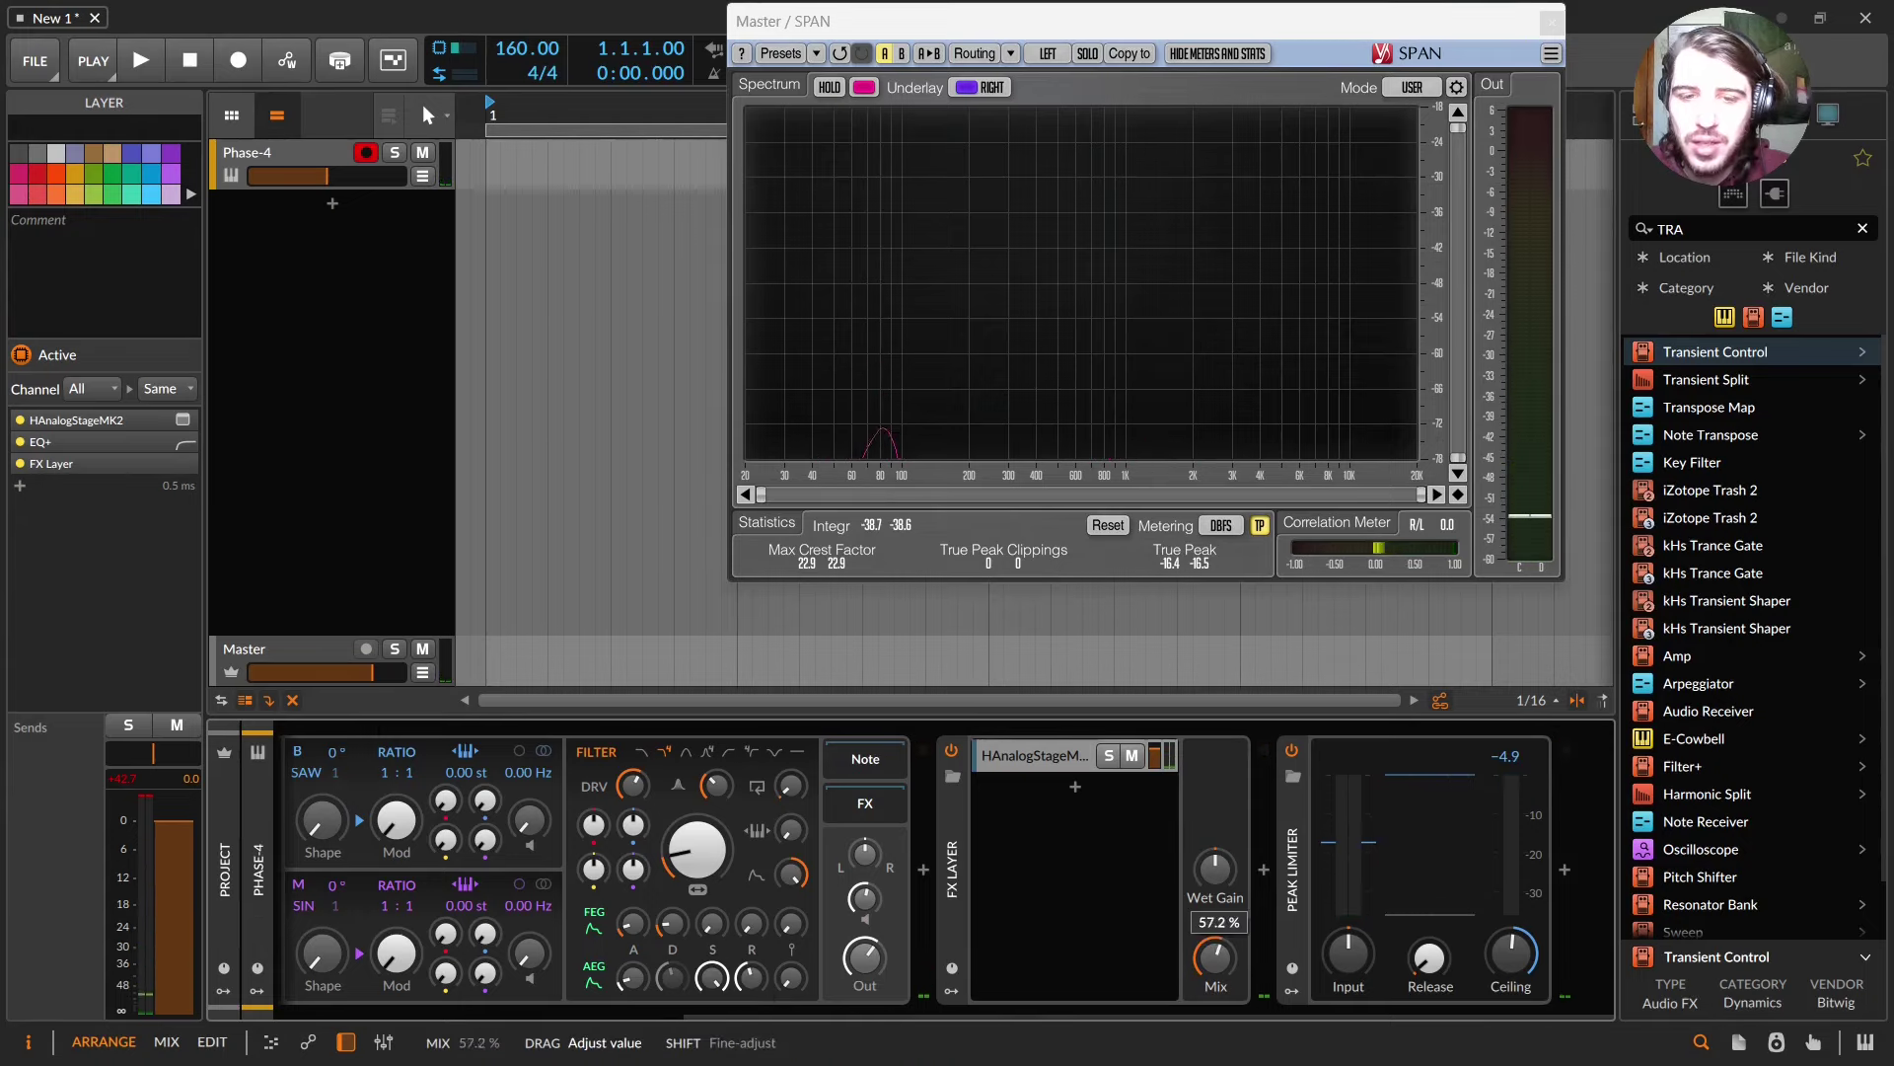
drag(751, 923, 751, 920)
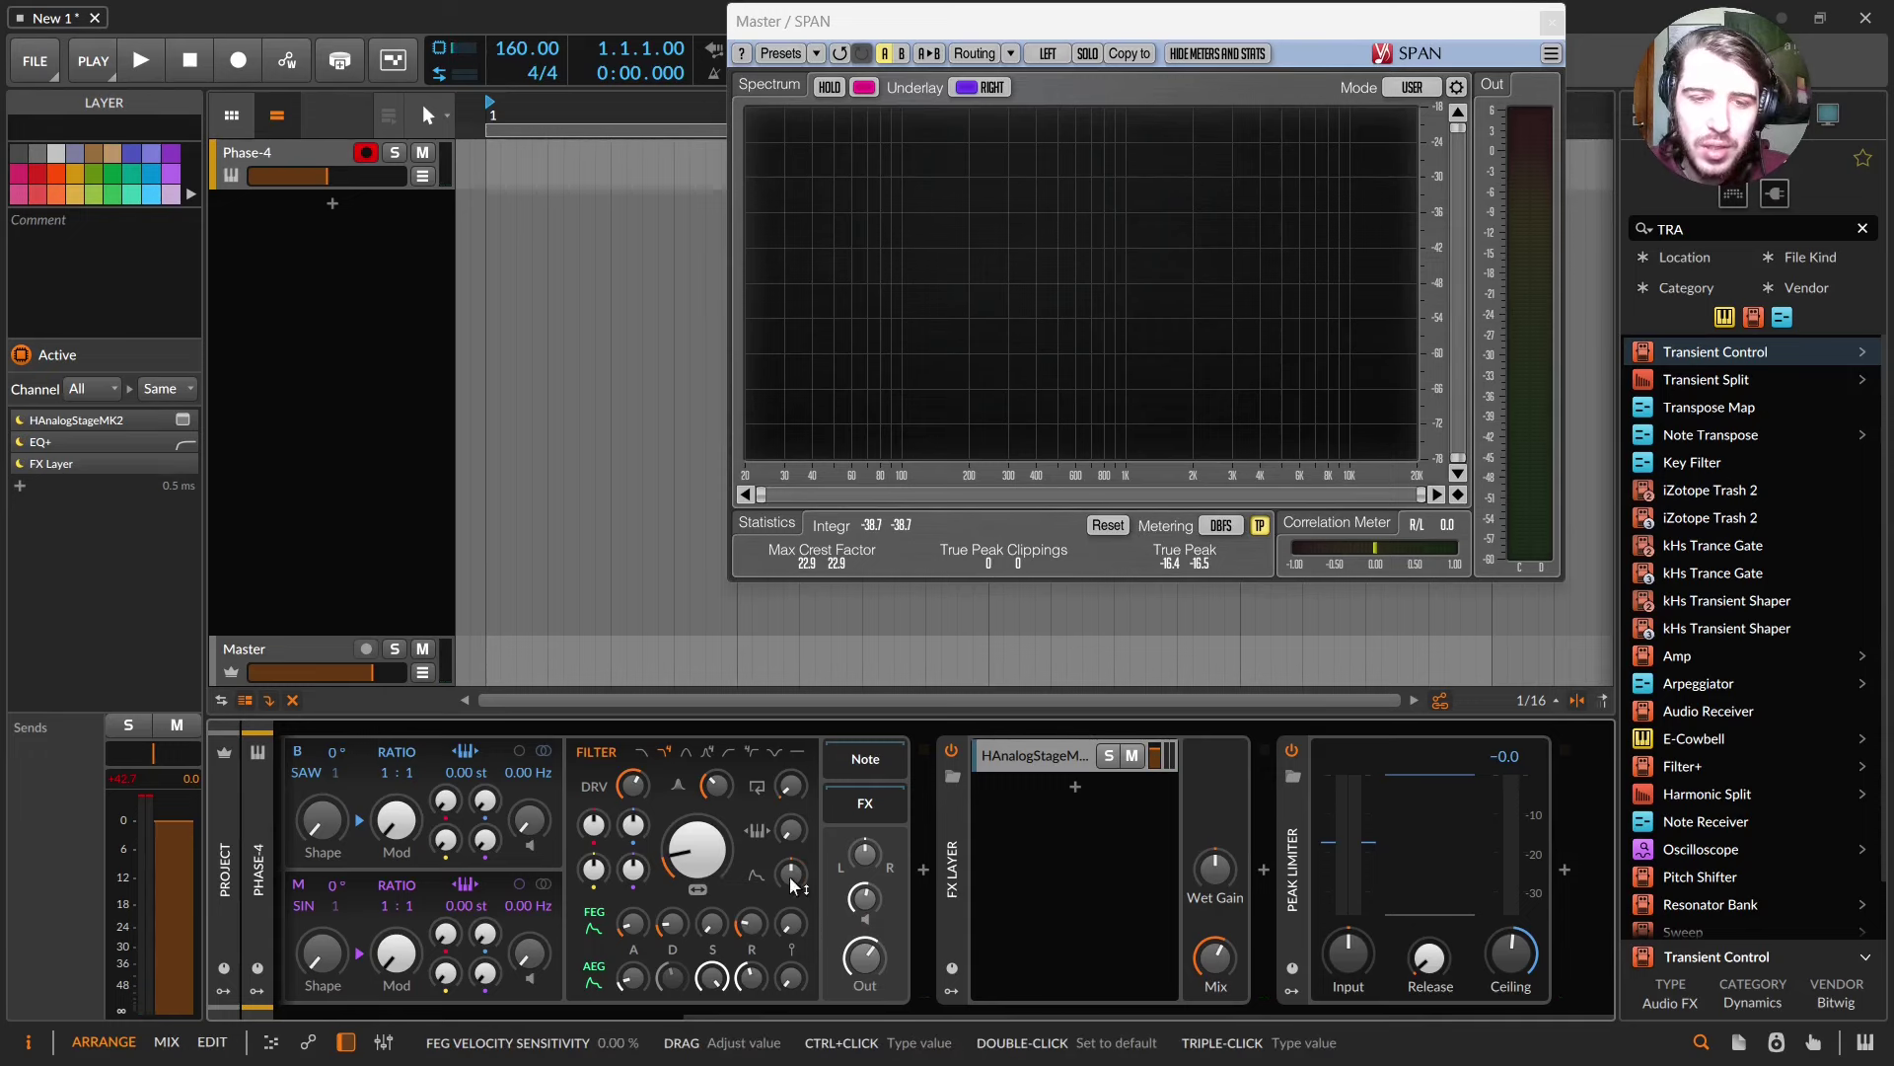
drag(794, 885, 794, 888)
- Keep oscillator B on saw, raise R's modulation, and push B Shape to 100%
drag(1023, 1016, 644, 1016)
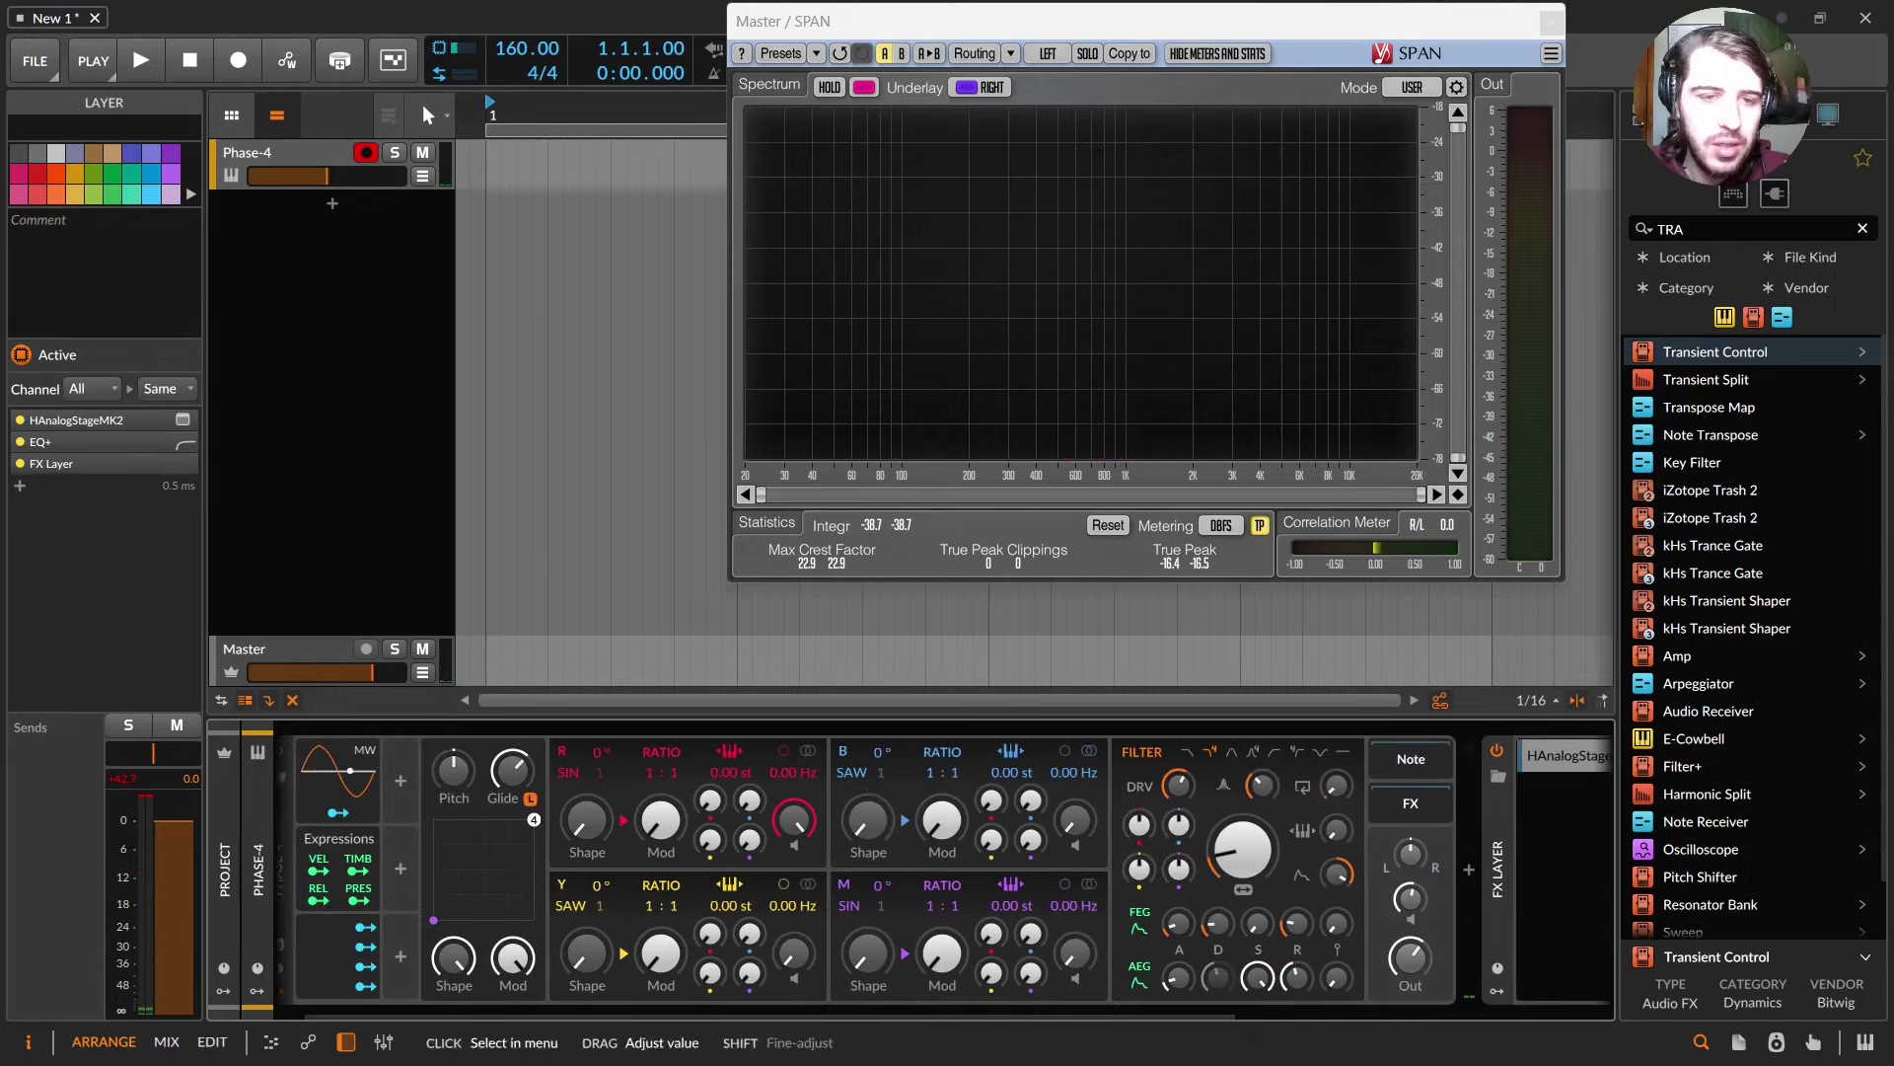
click(852, 773)
click(914, 803)
drag(661, 819, 661, 813)
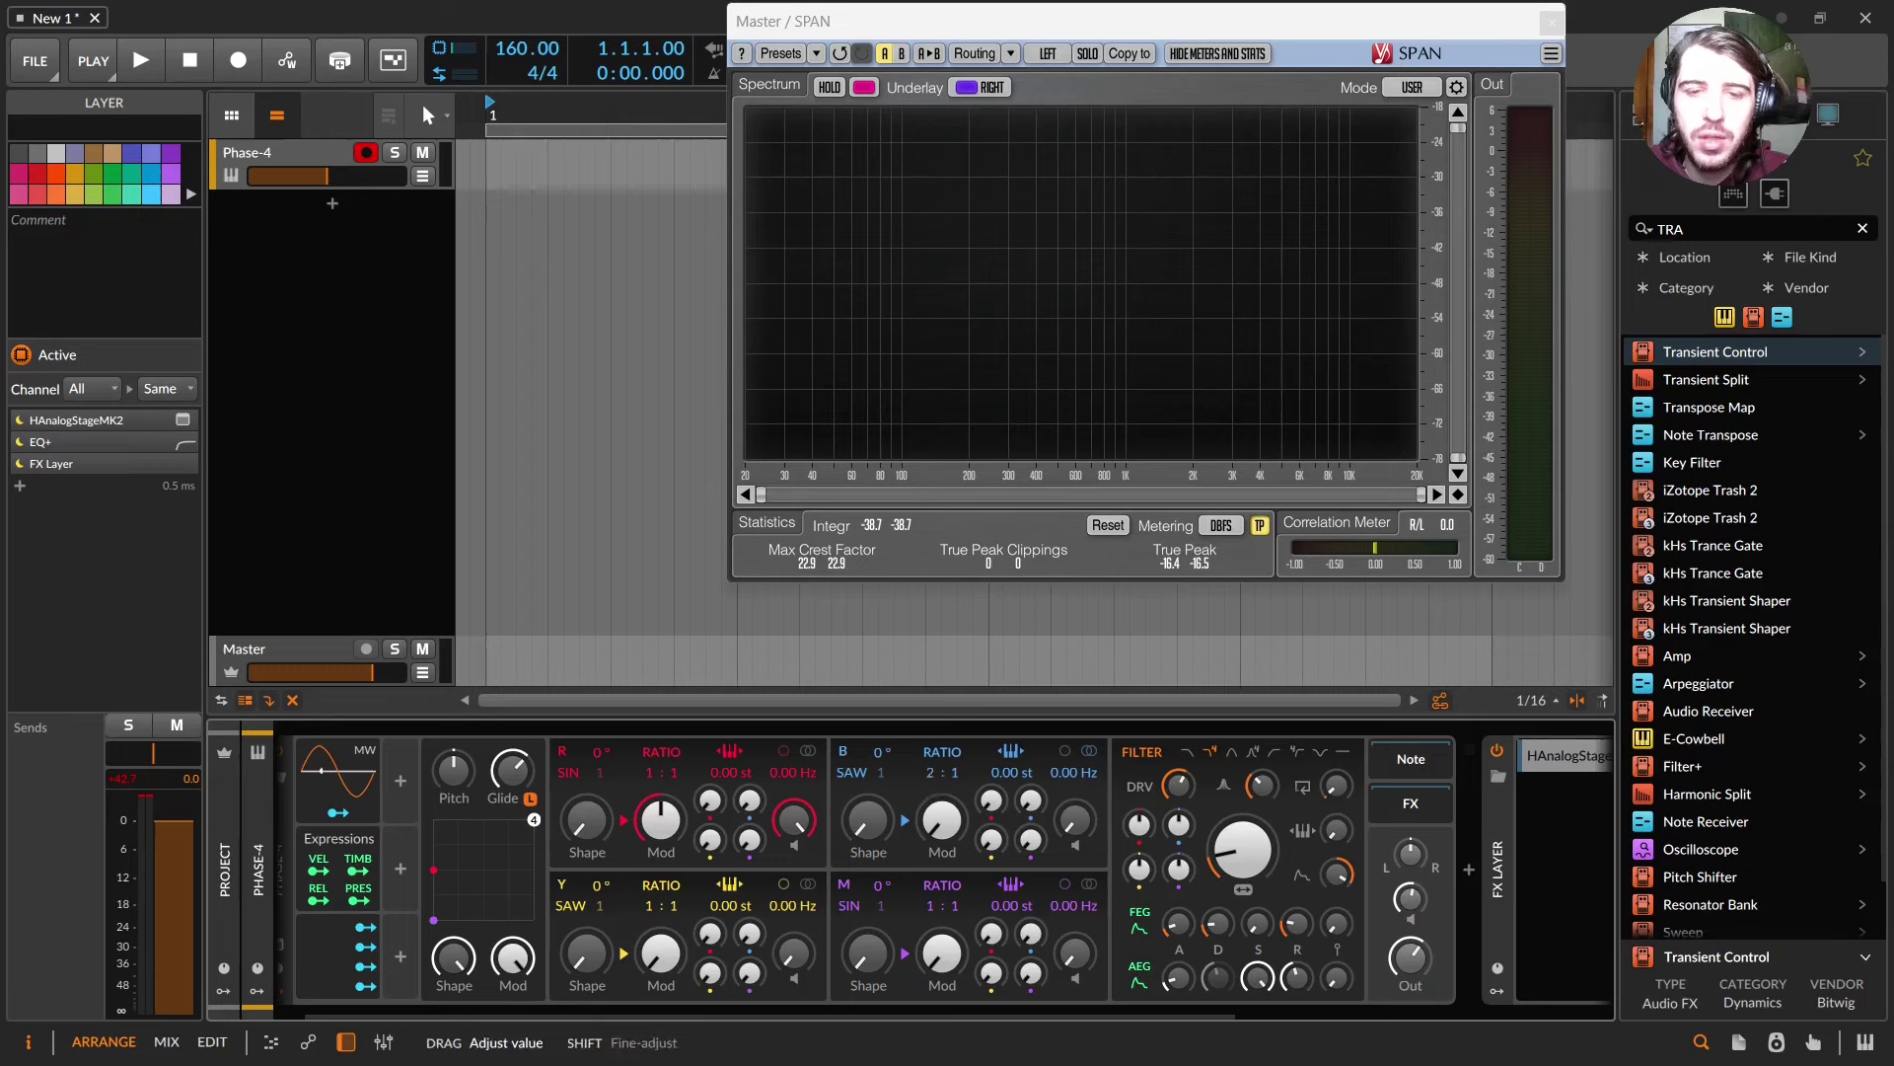
drag(868, 821, 869, 691)
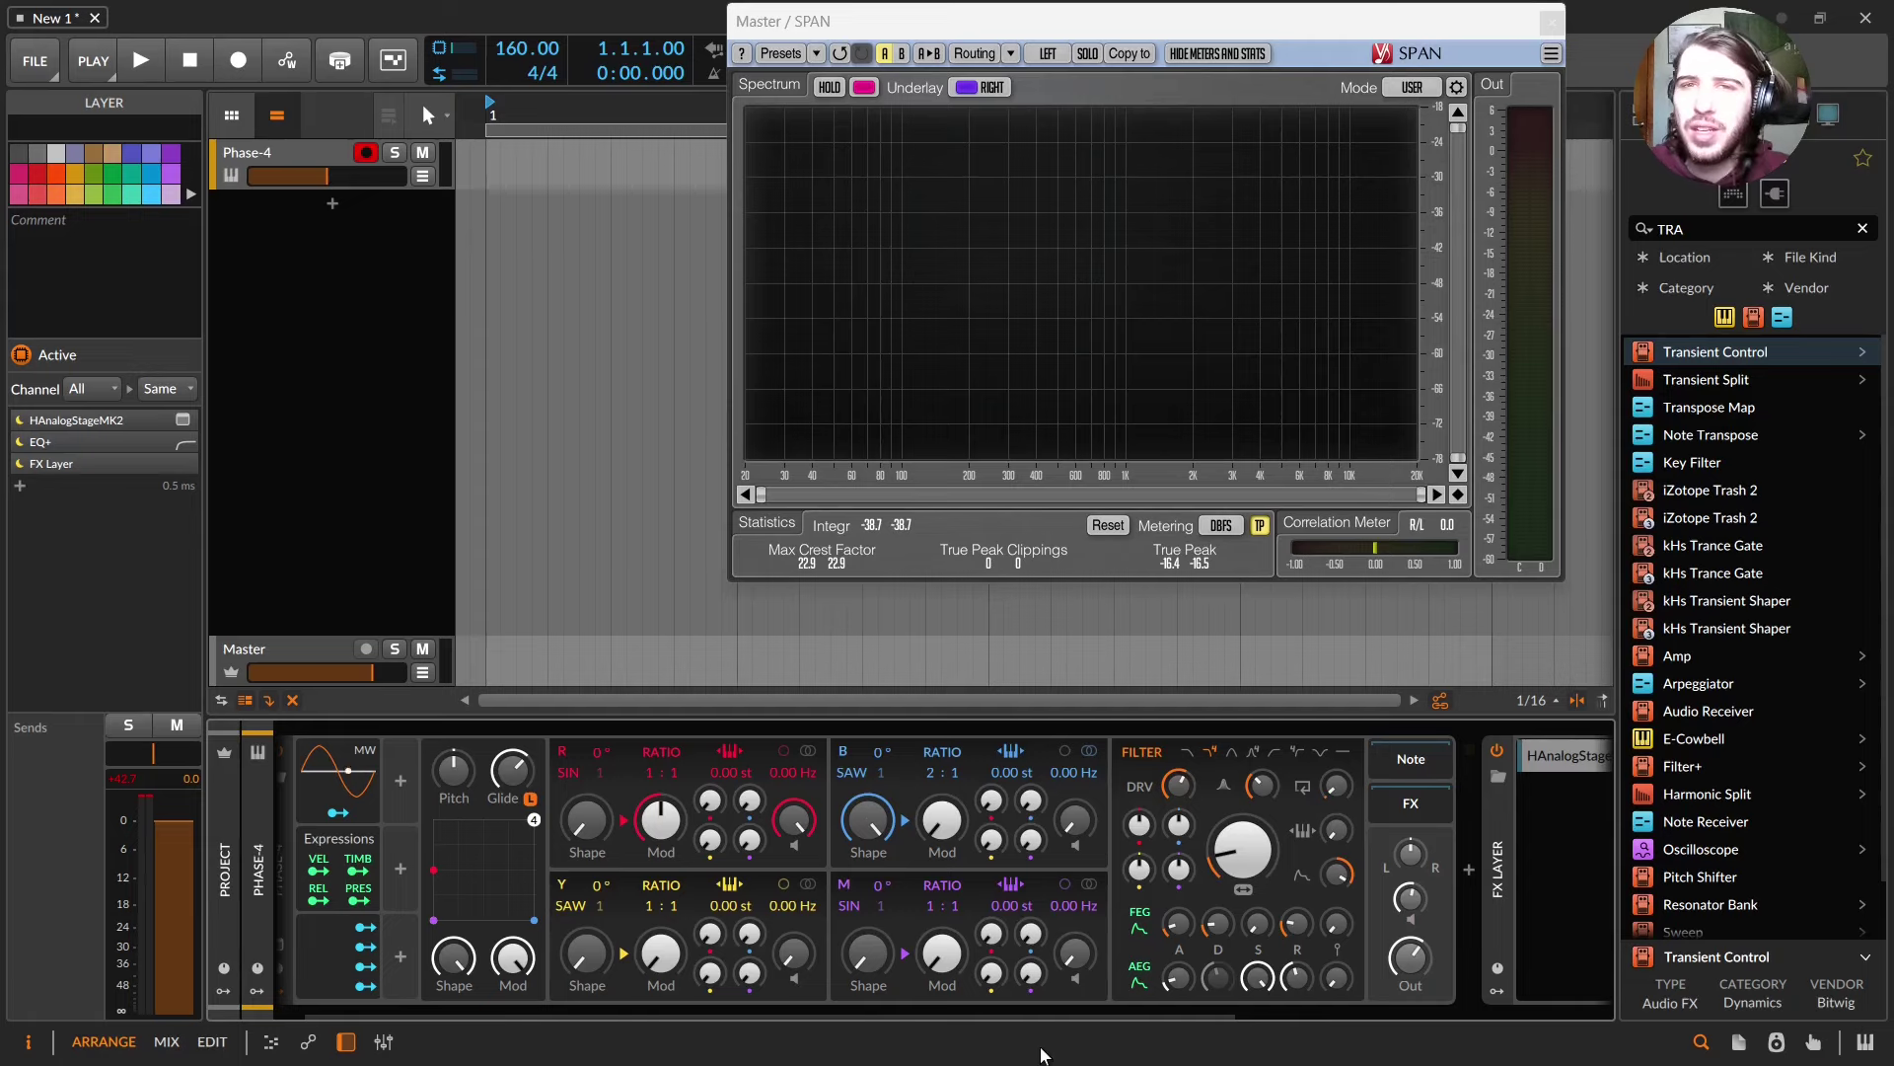
- Set R Shape to 31.2%, Y→B modulation to about 10%, and close the SPAN analyser
drag(1044, 1015, 986, 1011)
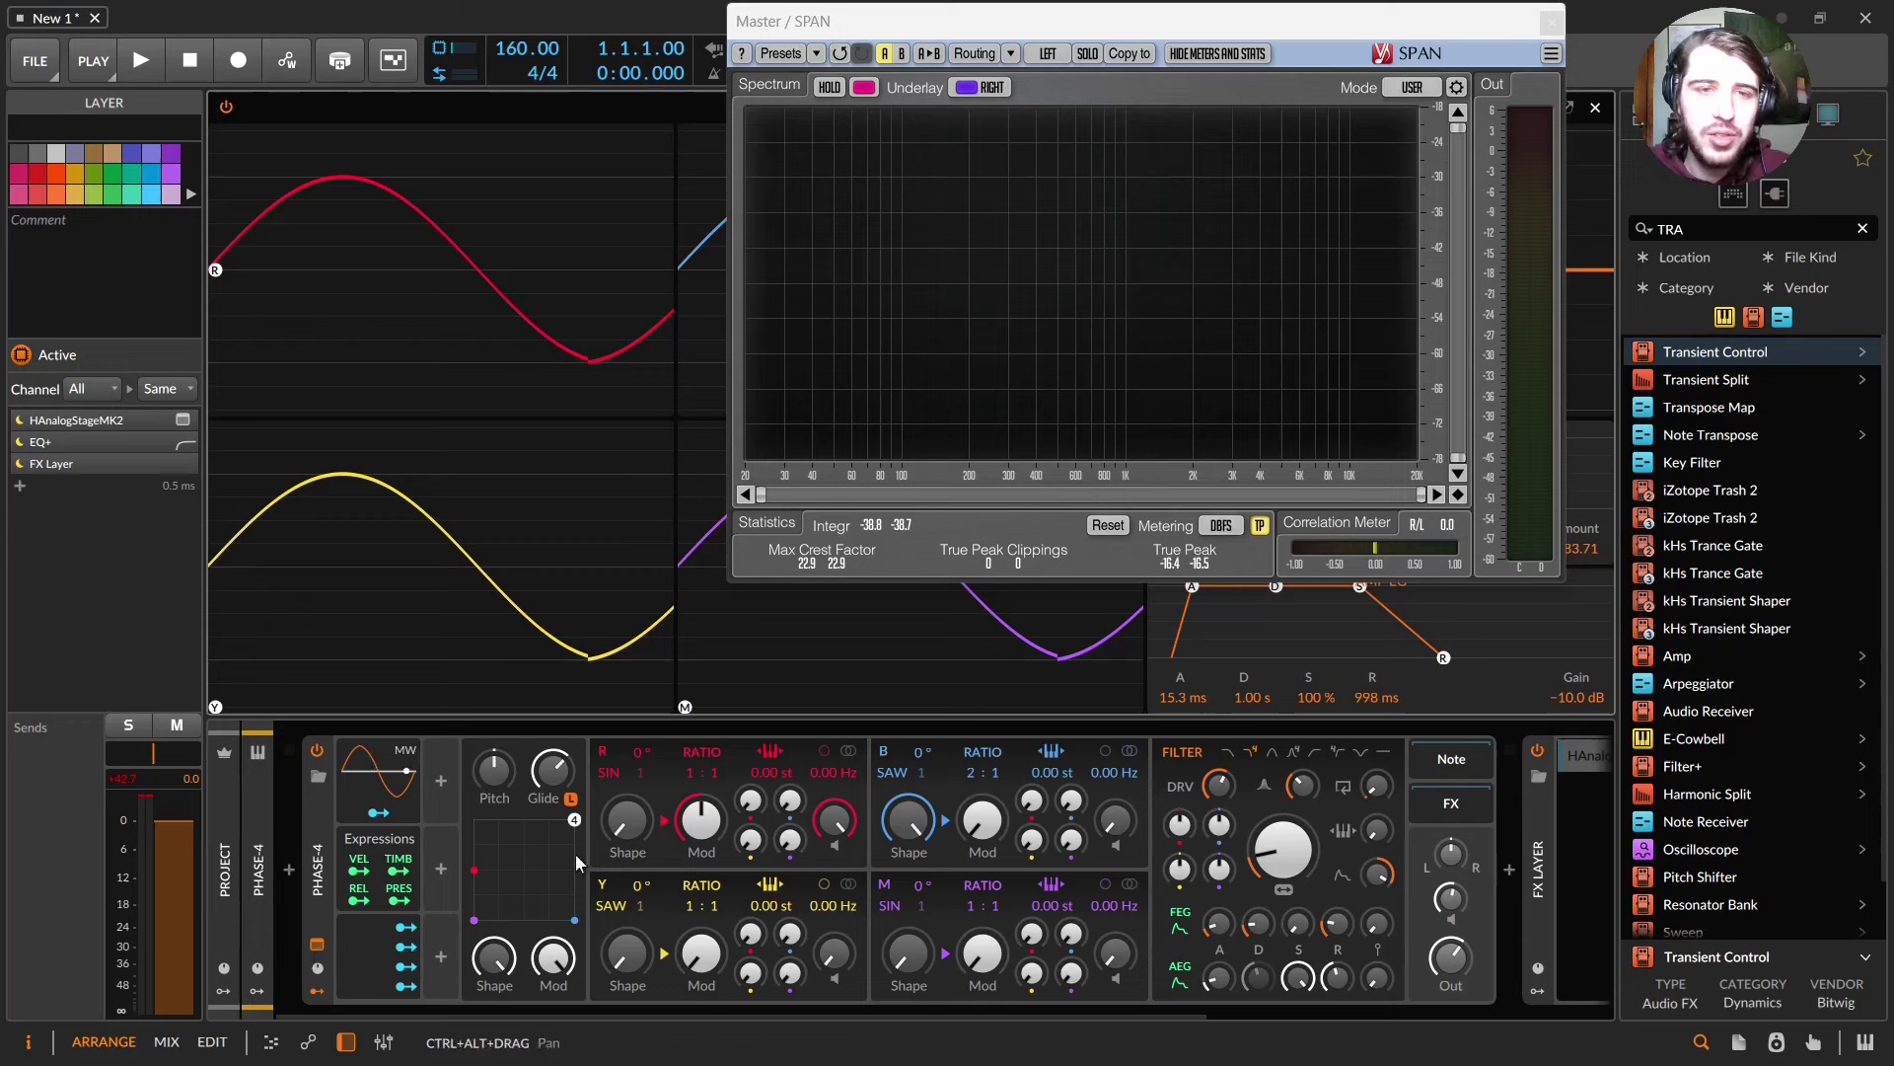
mouse_move(625, 821)
mouse_down()
mouse_move(626, 717)
mouse_move(626, 825)
mouse_up()
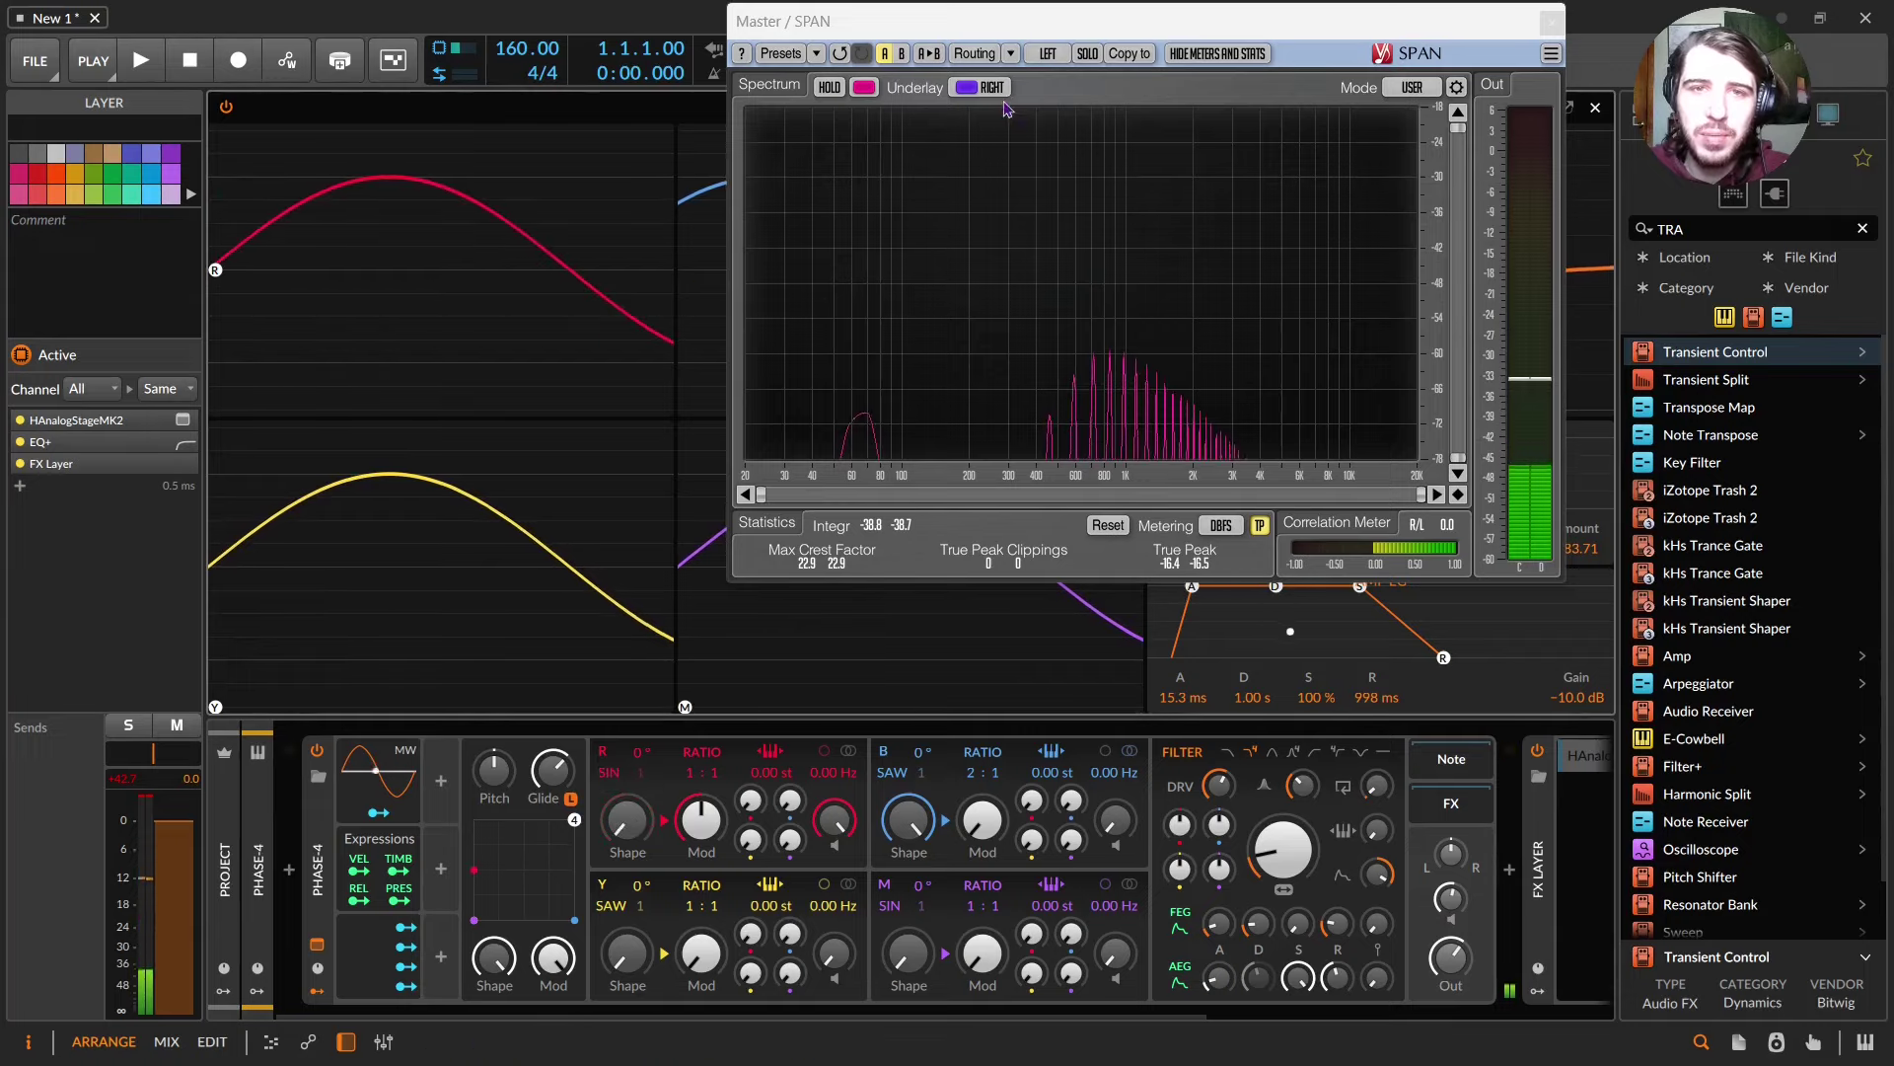
drag(861, 39, 15, 300)
mouse_move(908, 821)
mouse_down()
mouse_move(908, 937)
mouse_move(909, 823)
mouse_up()
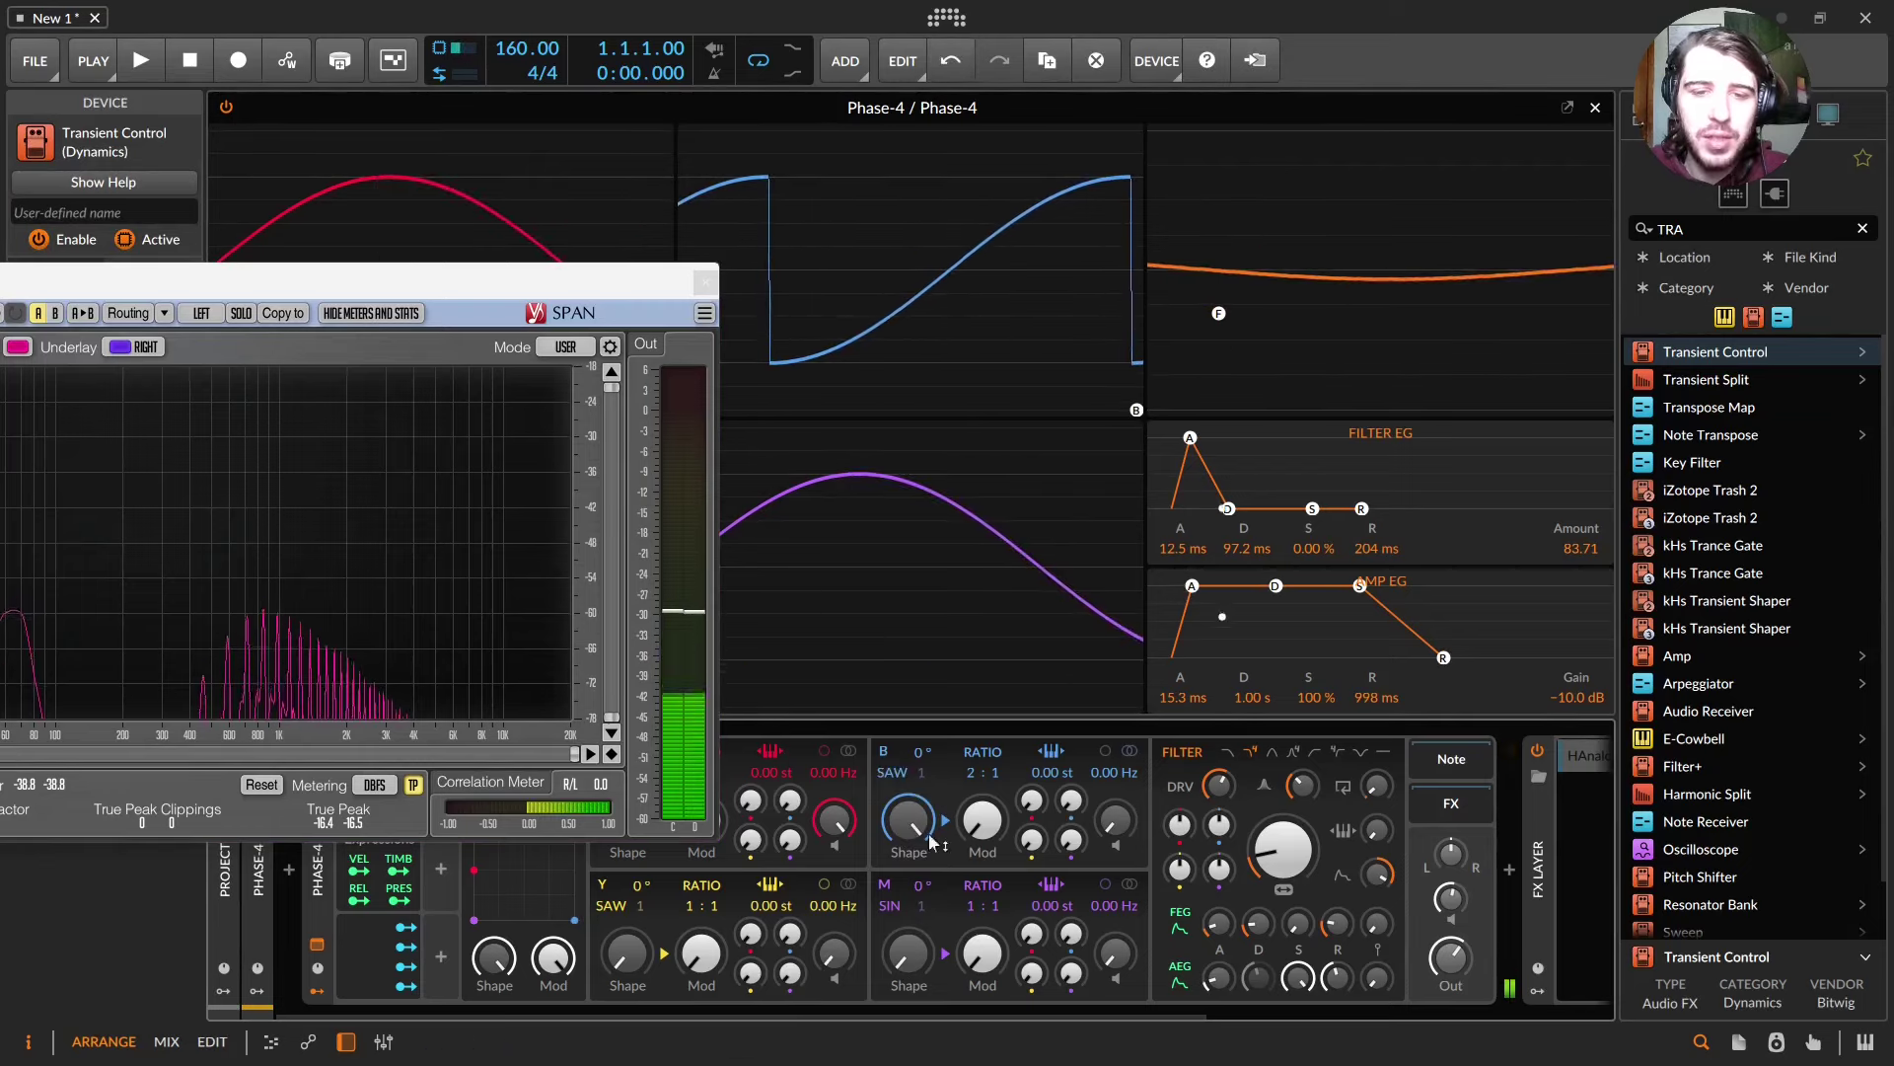
click(707, 283)
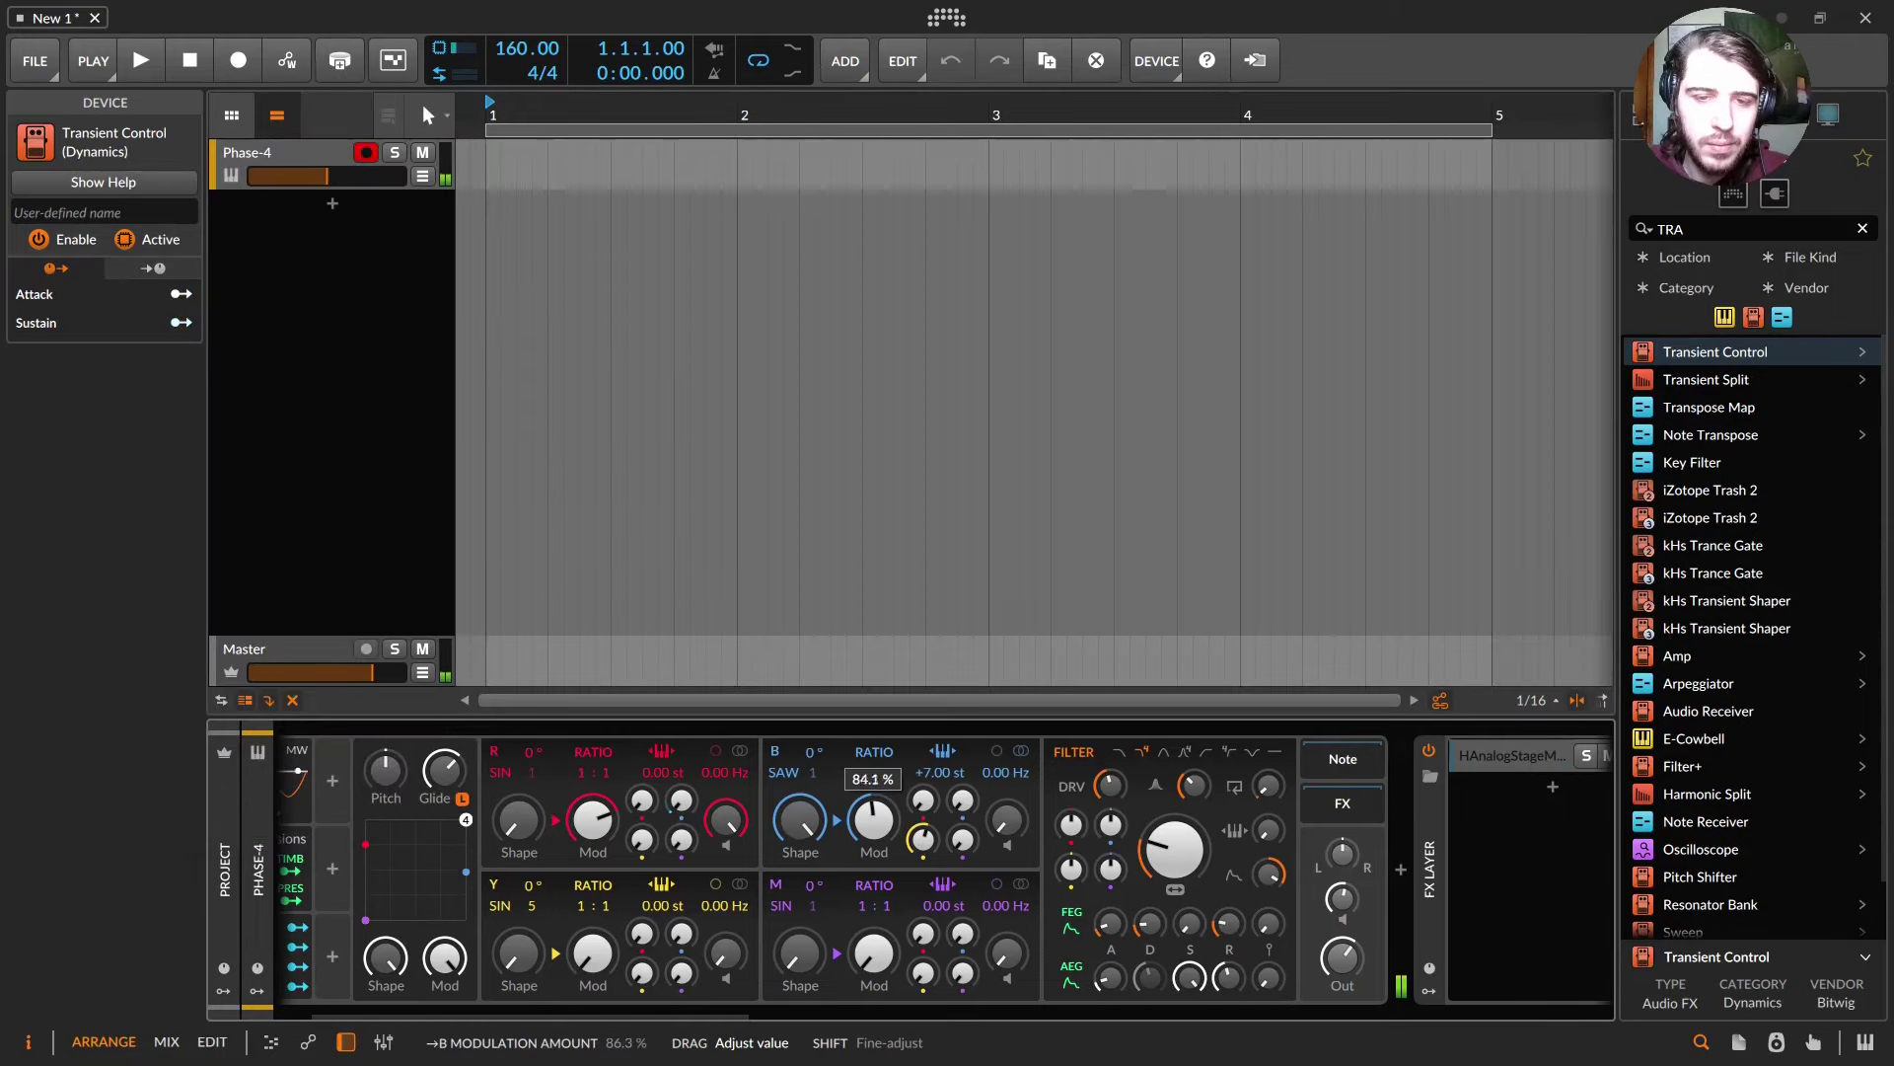
drag(874, 820, 923, 840)
- Change oscillator Y's sine harmonic from 5 to 3 and turn the Flanger+ mix to 100%
drag(531, 908, 531, 927)
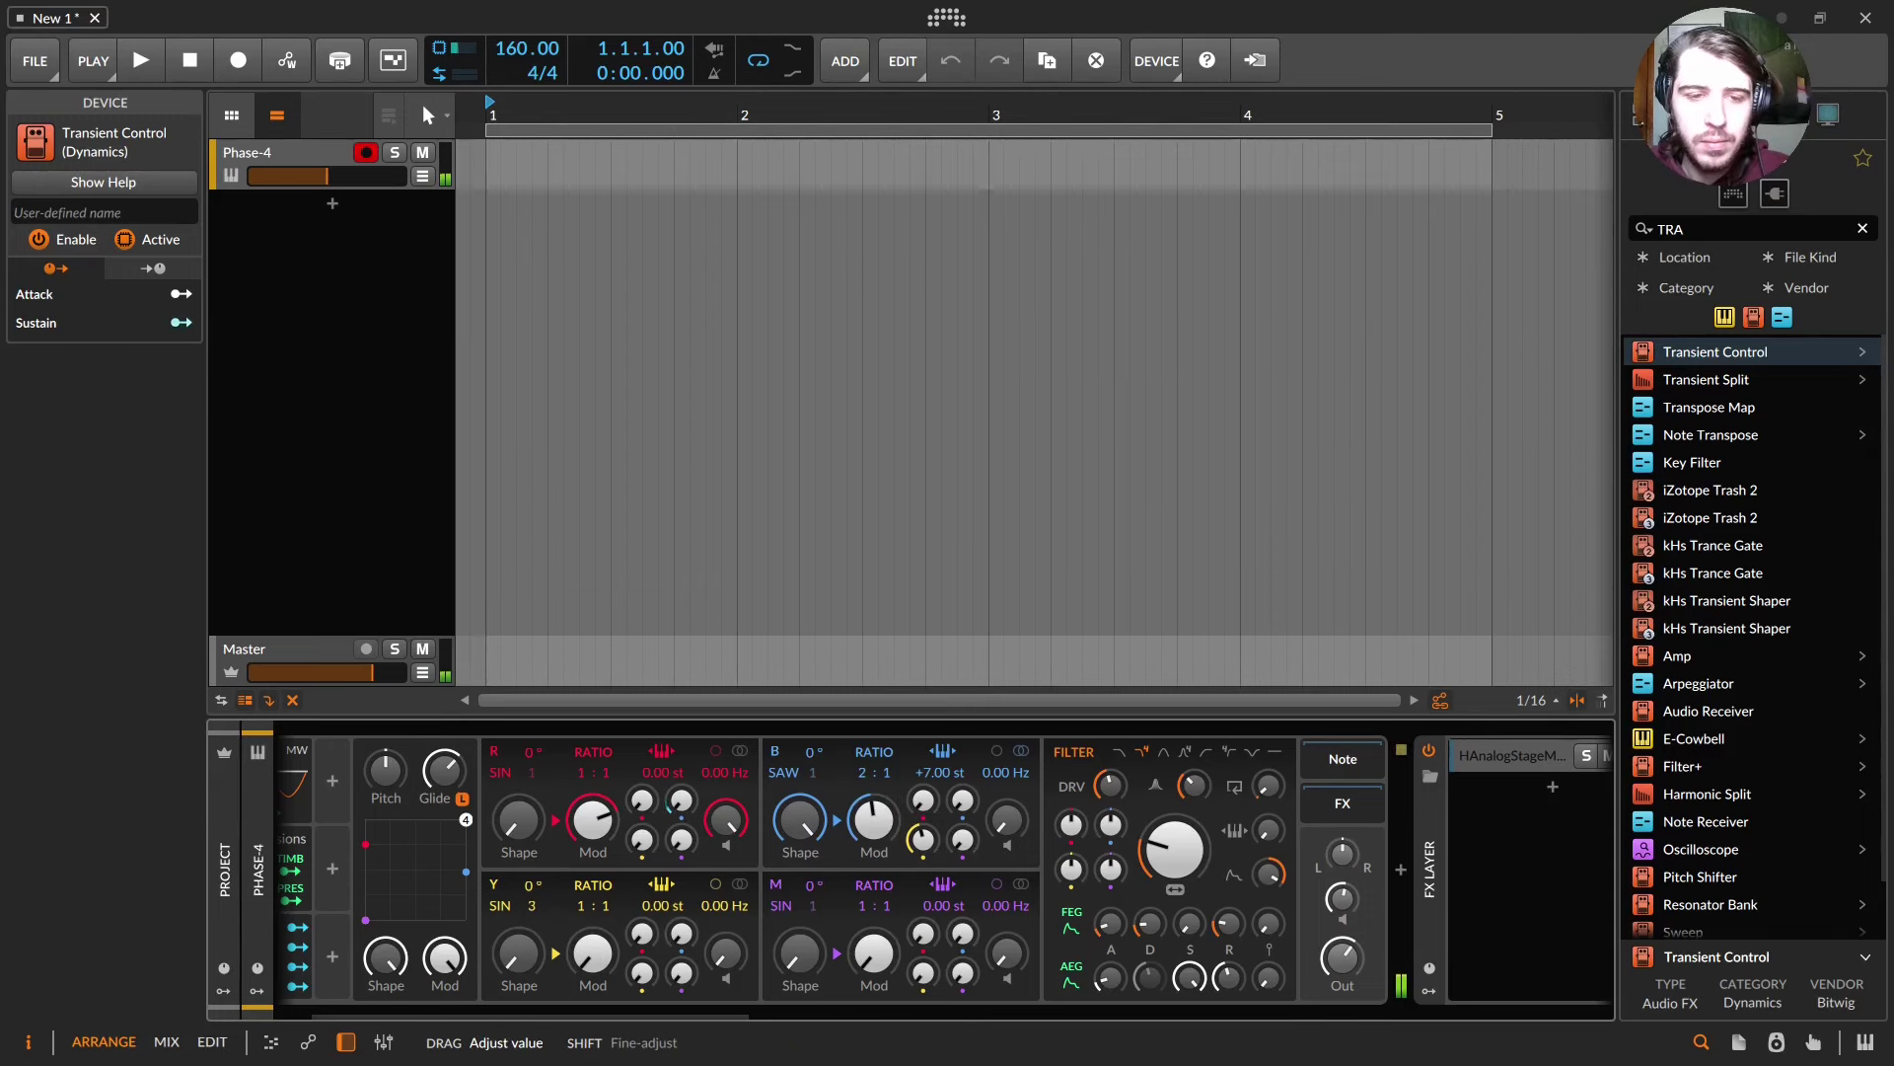
drag(530, 907, 531, 908)
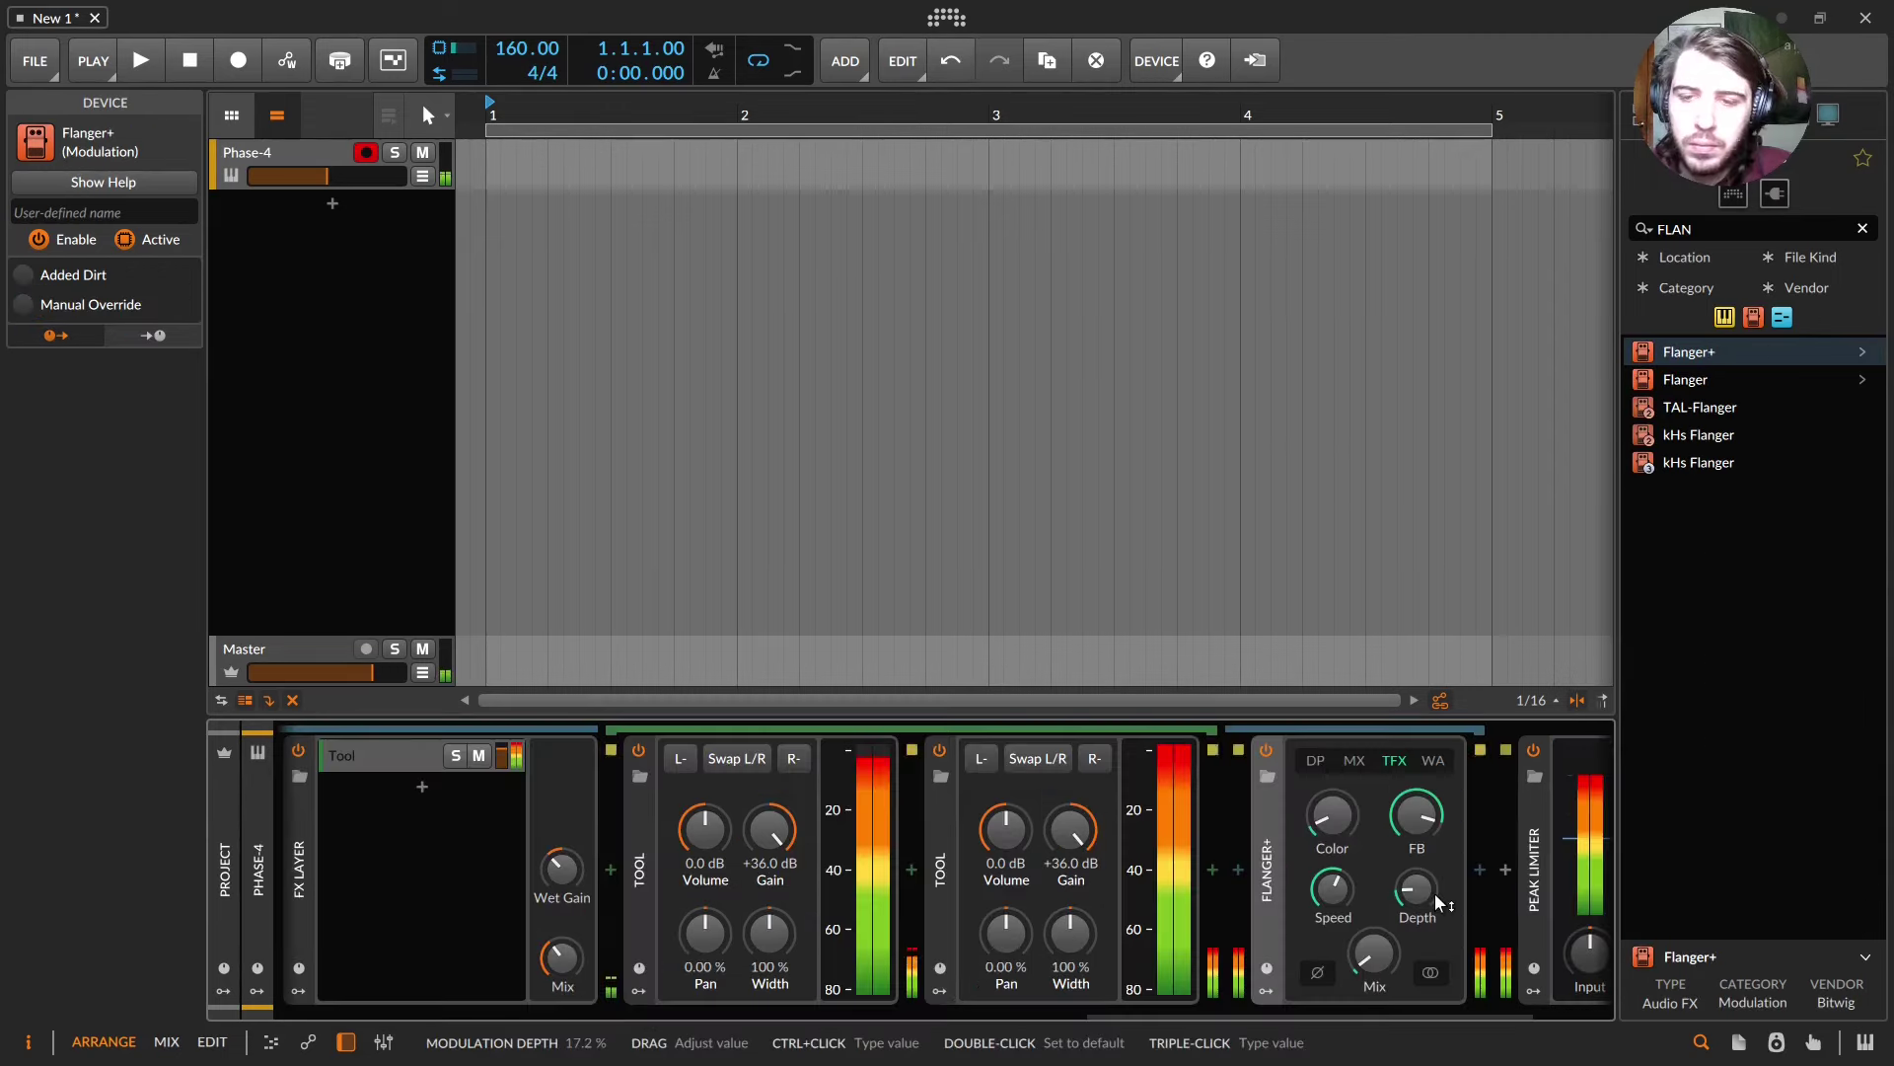
drag(1381, 952, 1381, 953)
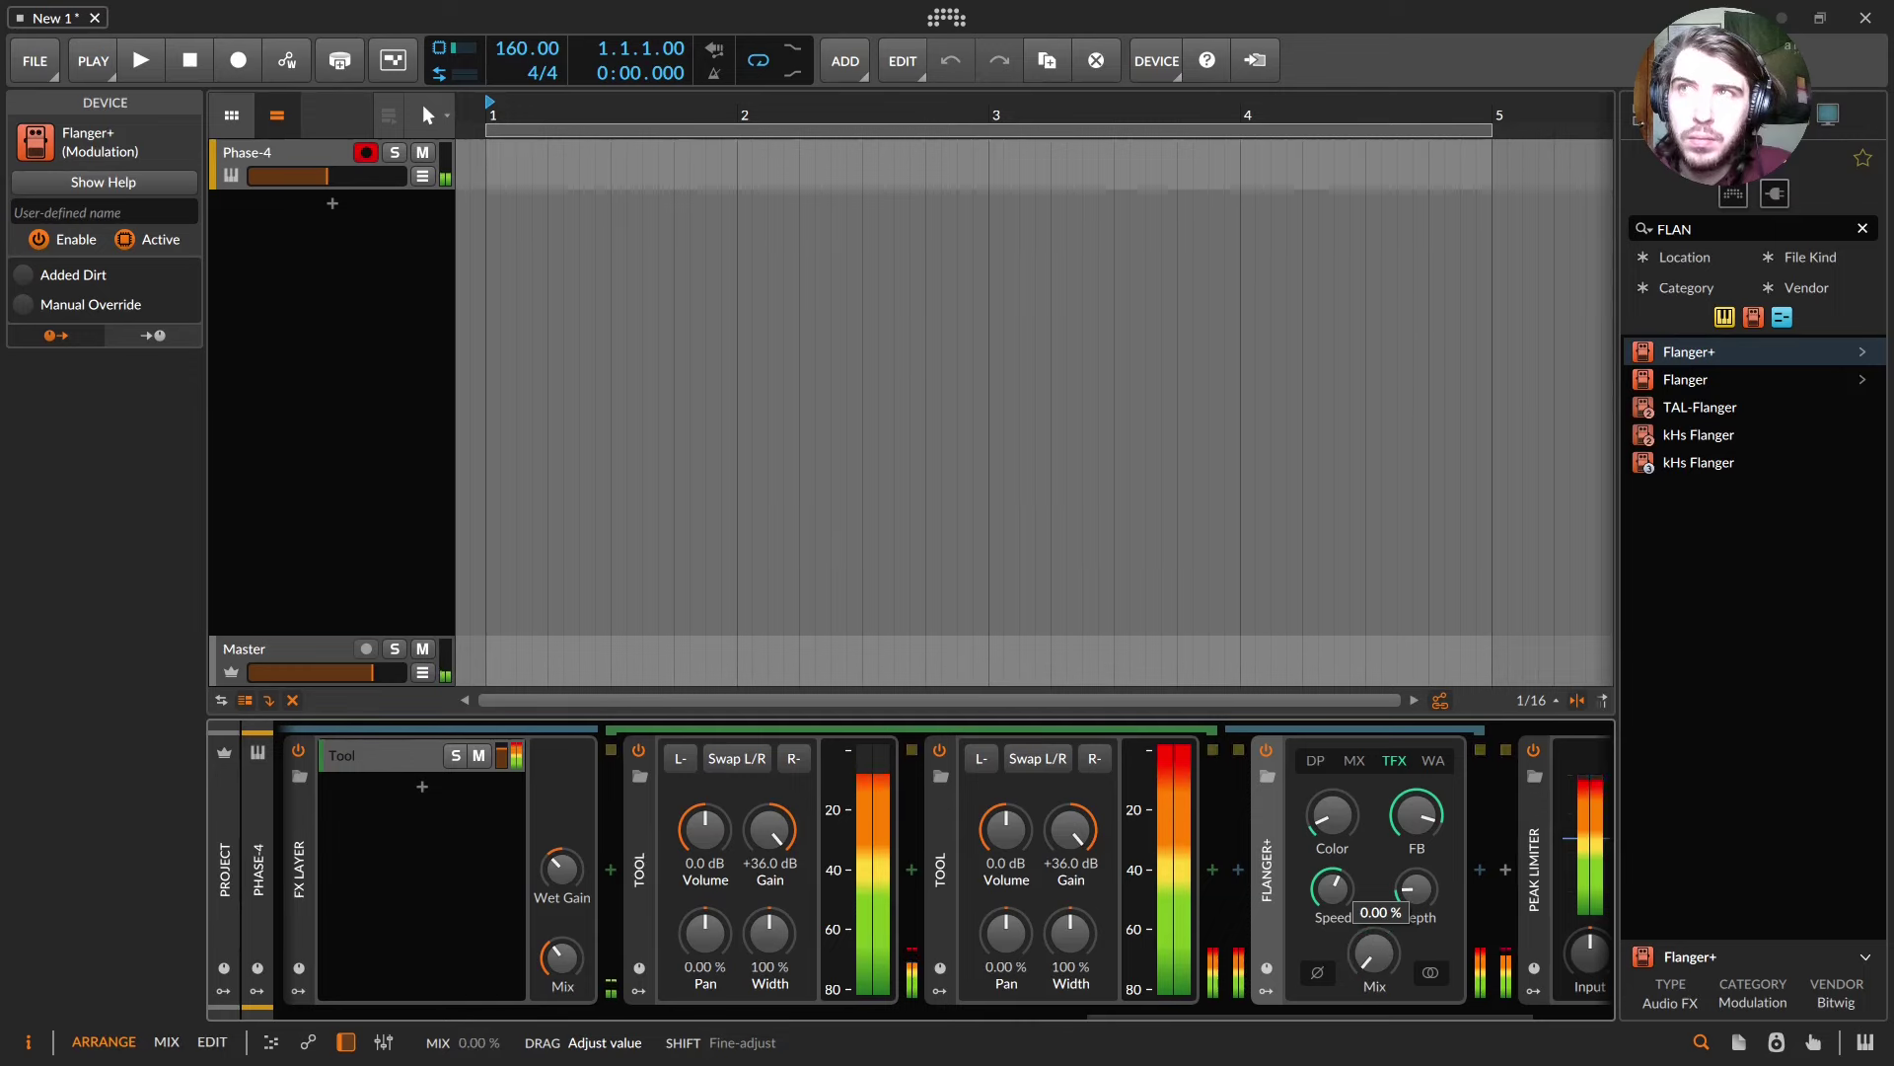
drag(1373, 953, 1373, 893)
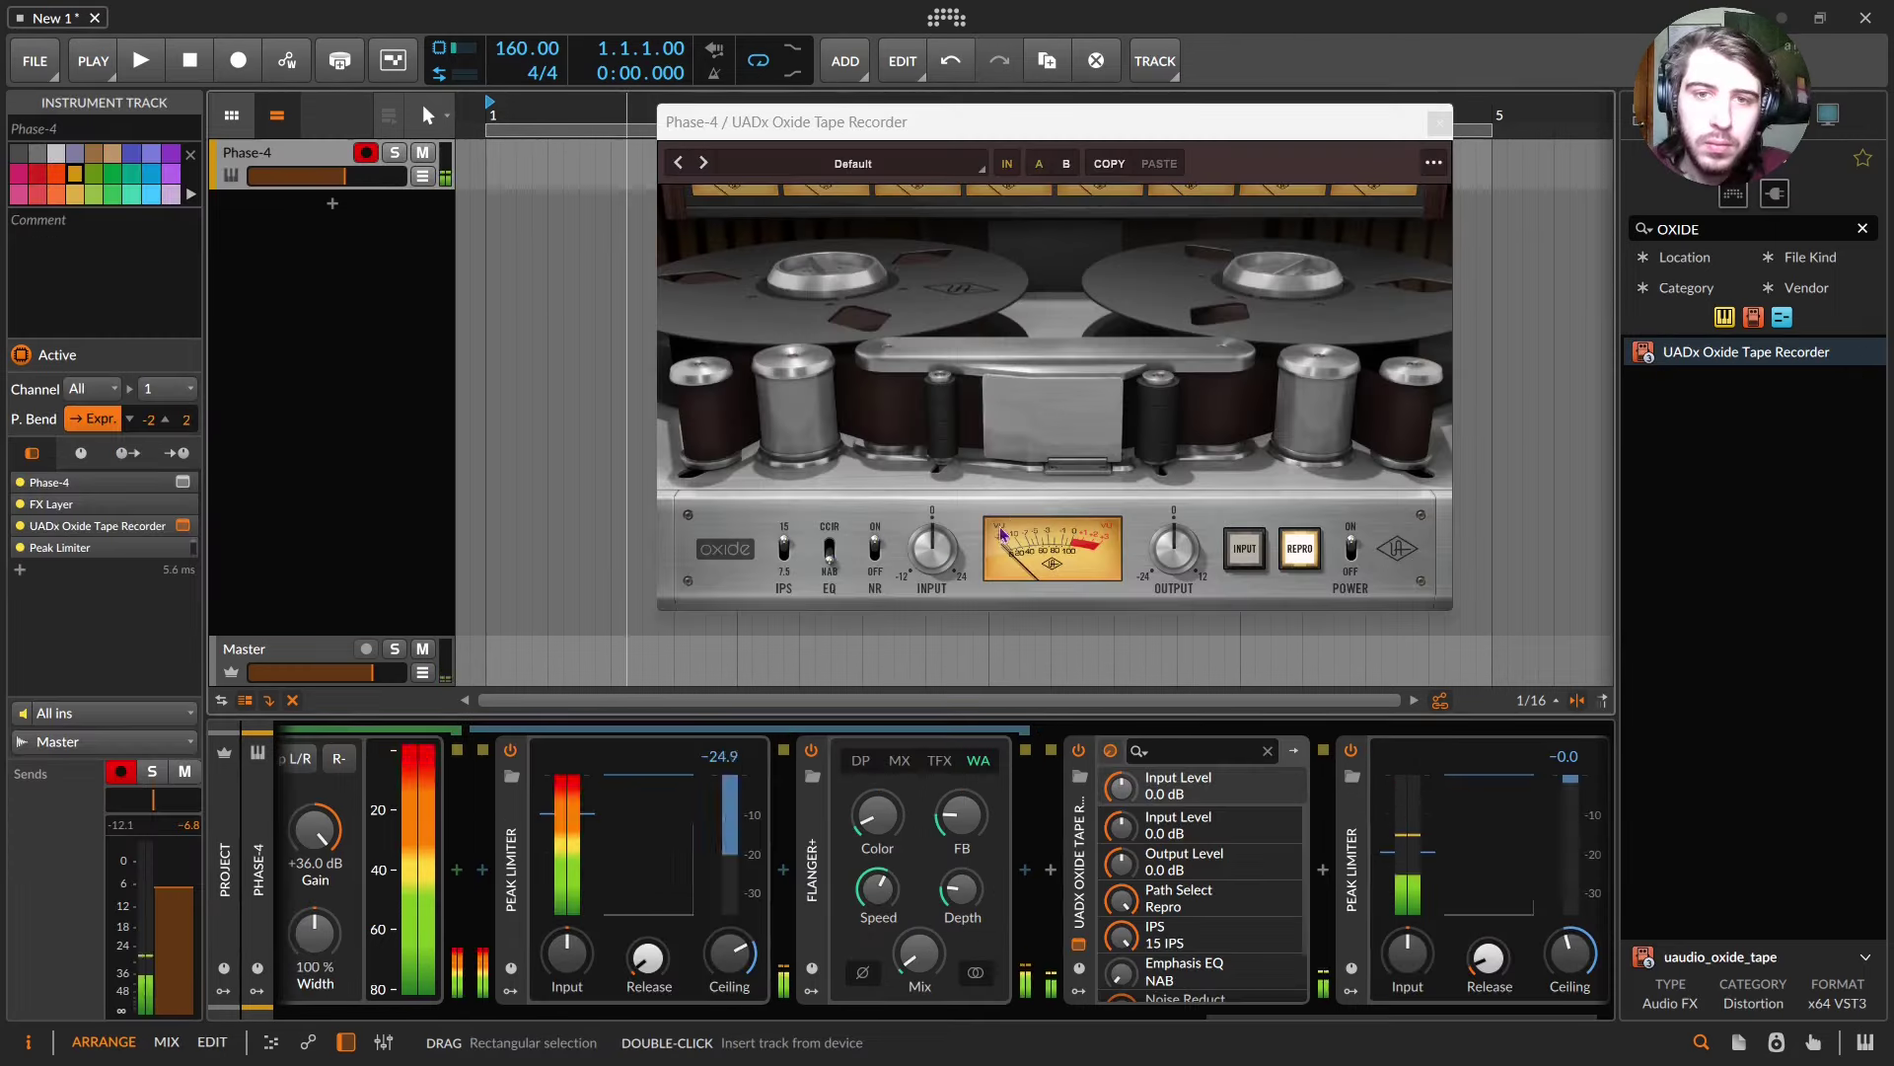
- Set Oxide input to 4.8 dB, FX Layer mix to about 50%, and fine-tune the ADSR modulator's attack
drag(936, 544, 951, 526)
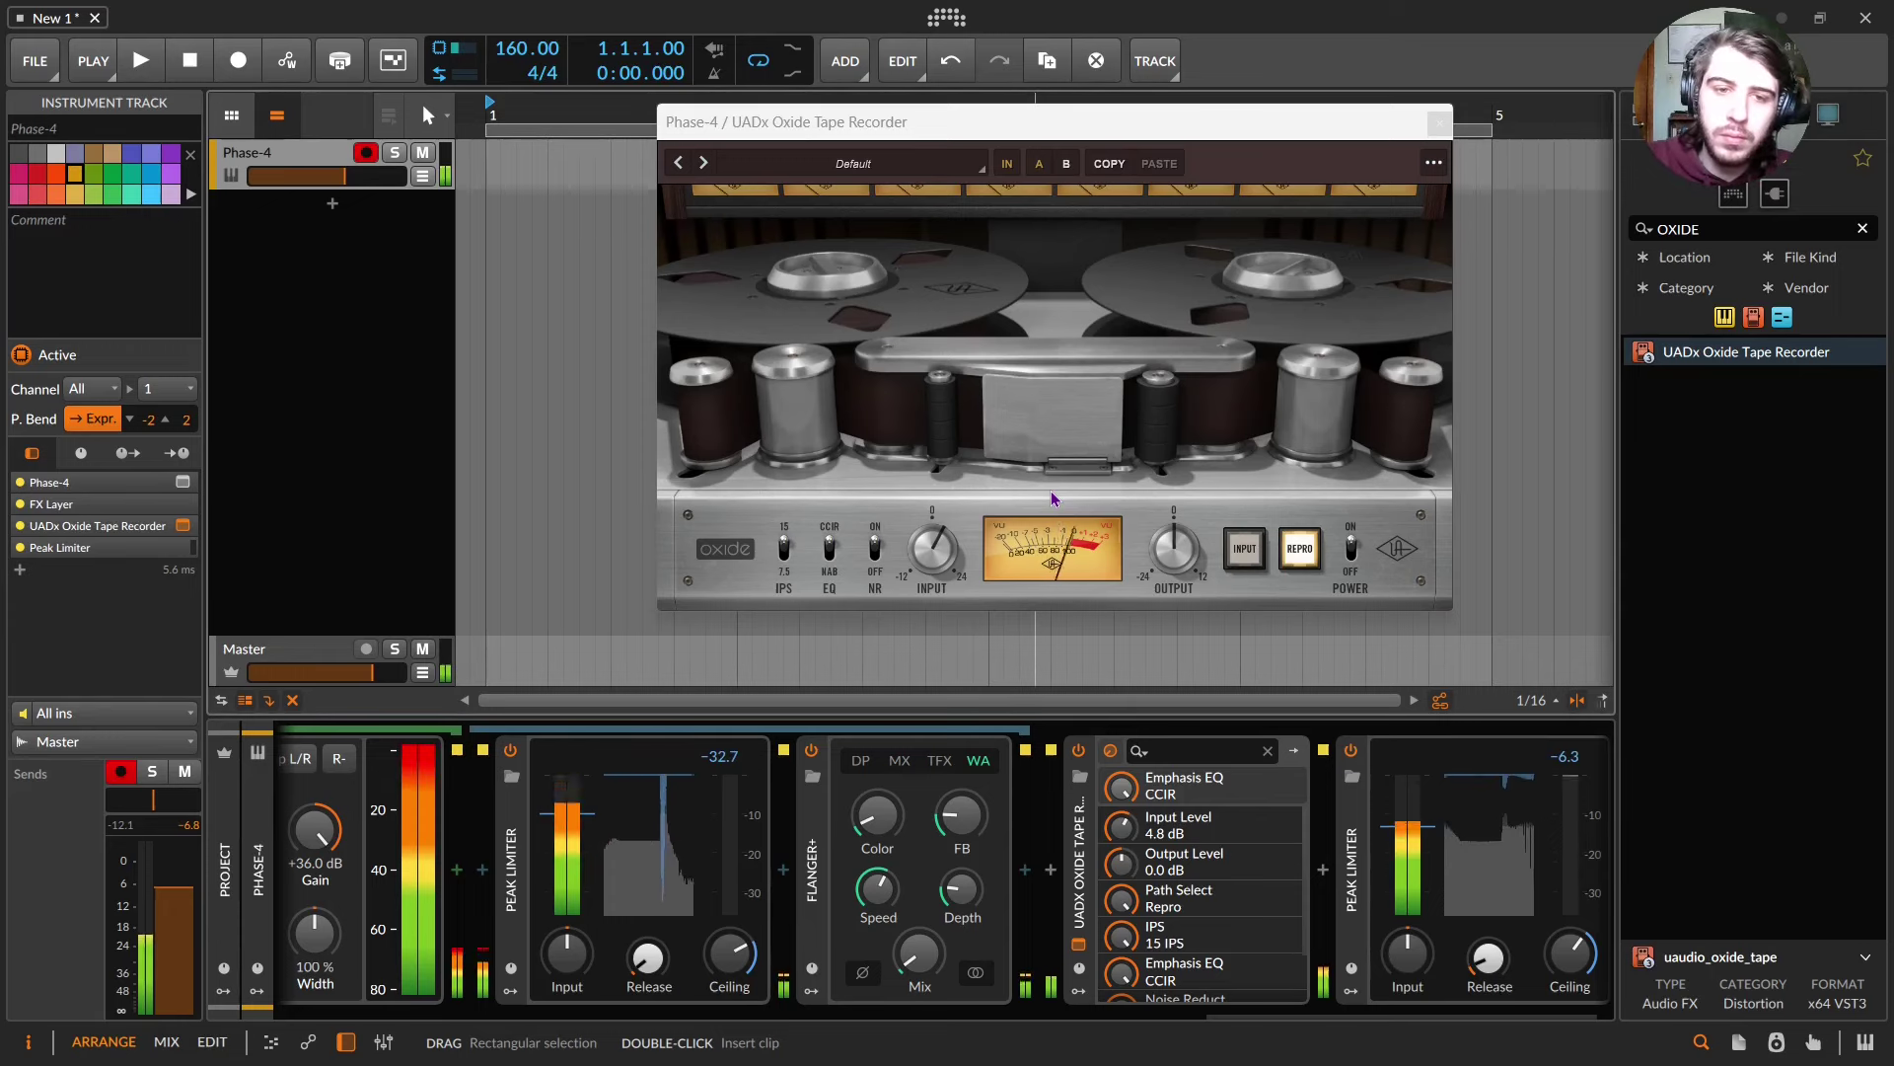
click(1275, 1003)
drag(1253, 1012, 586, 957)
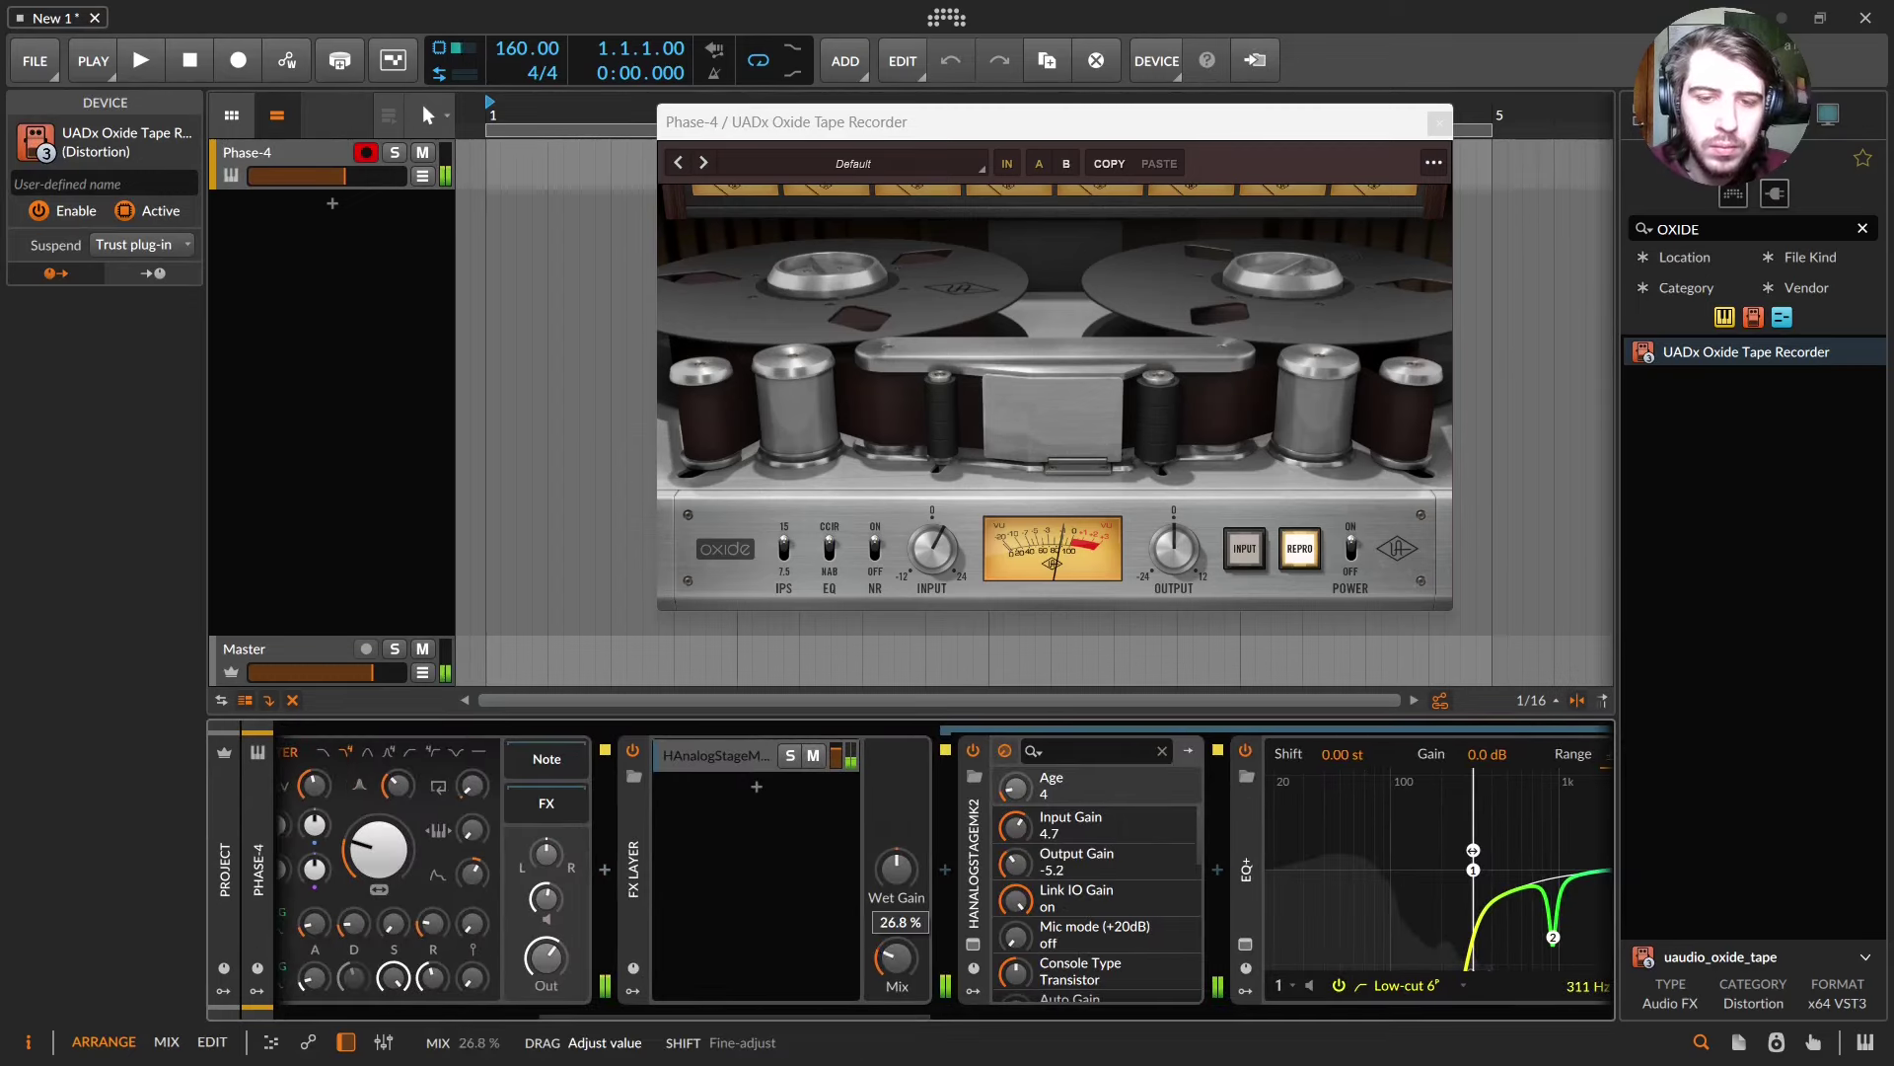
drag(884, 961, 884, 937)
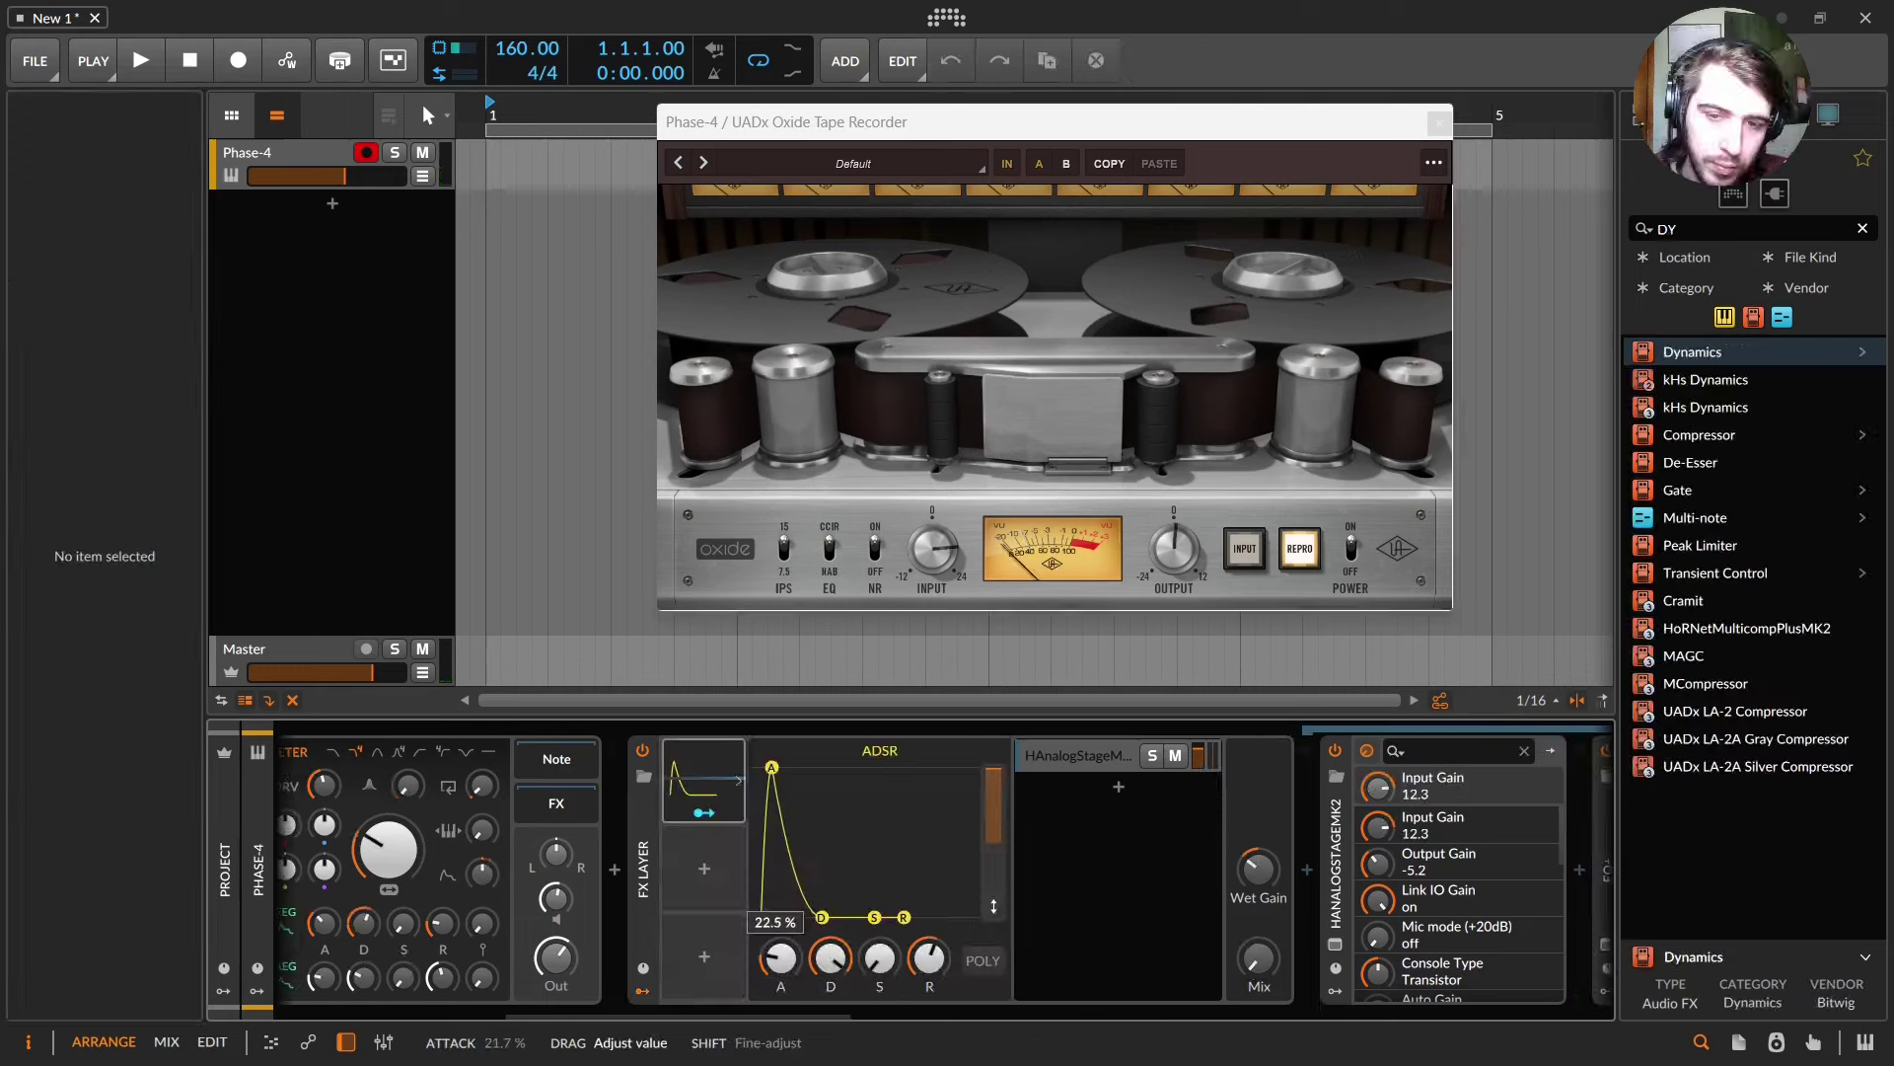
drag(785, 959, 789, 957)
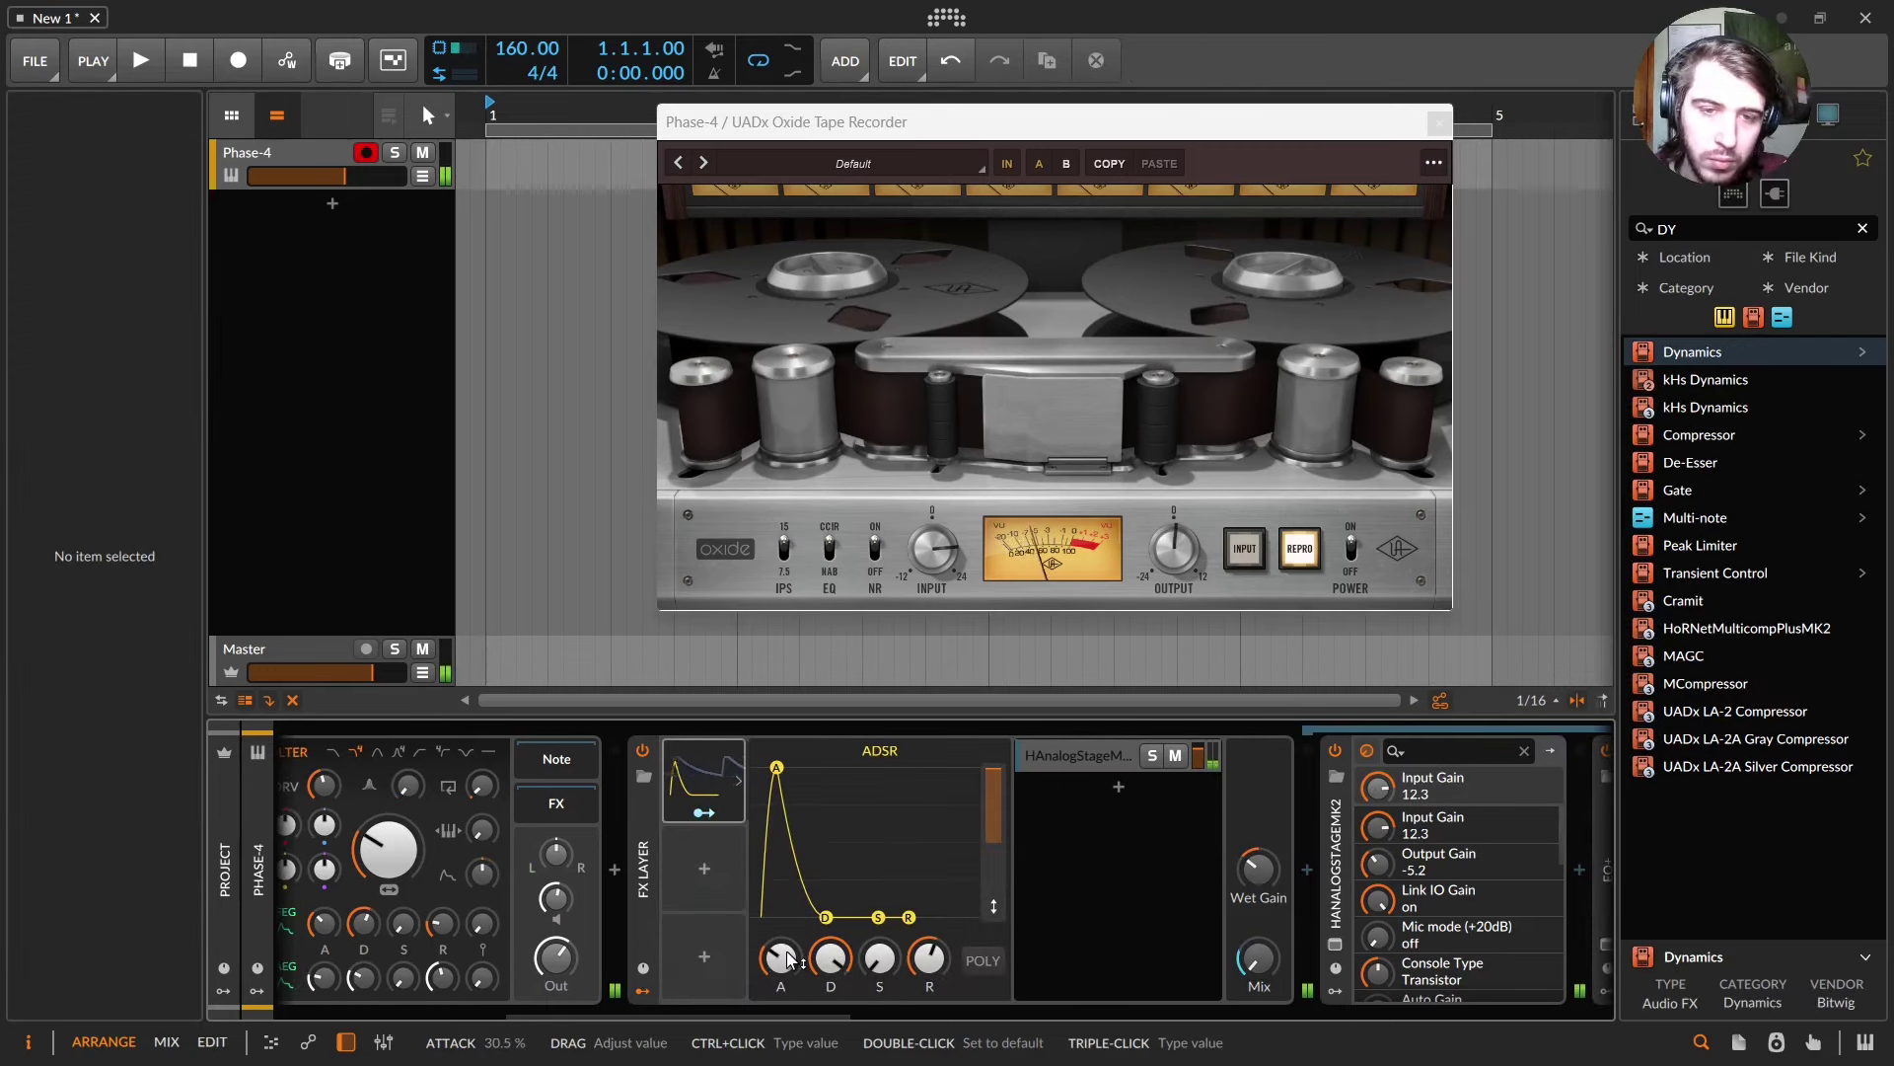
drag(790, 957, 789, 955)
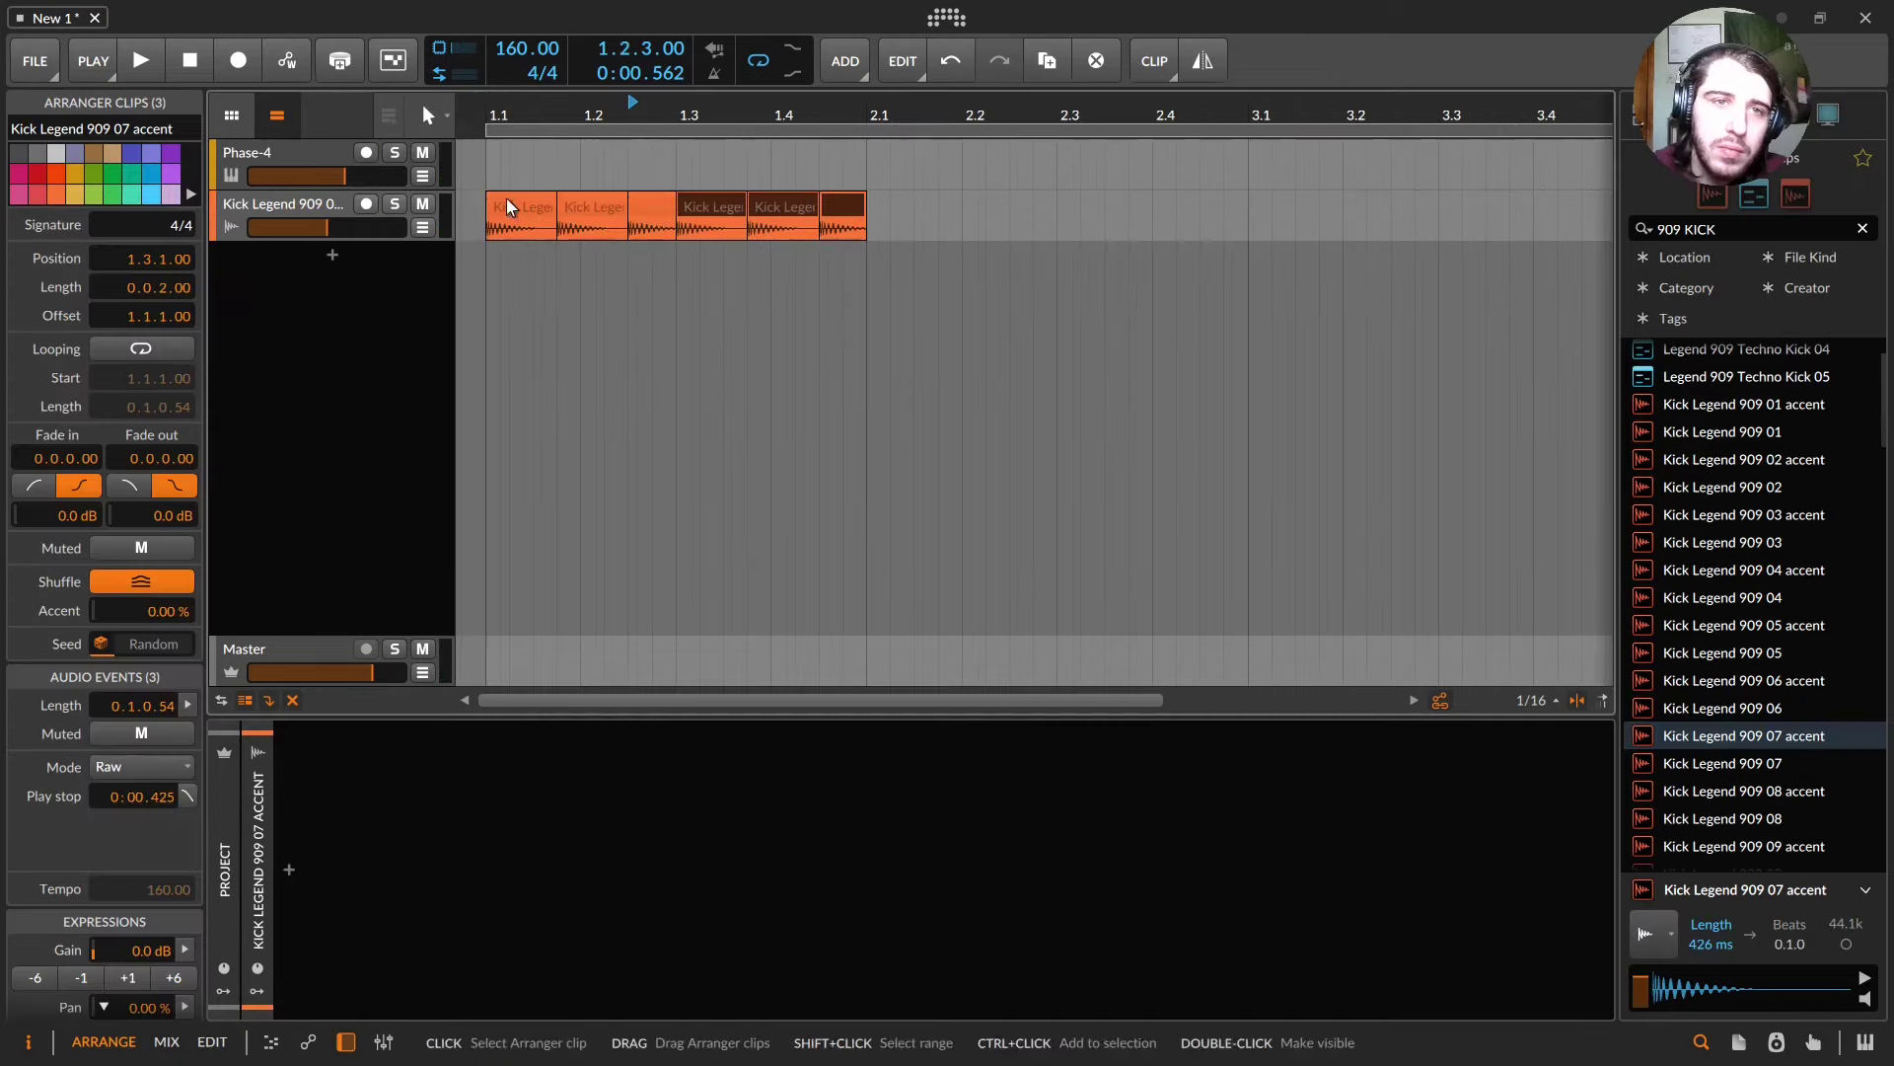
- Preview the kick, then duplicate the 1.1–2.1 kick clips into bar 2
key(space)
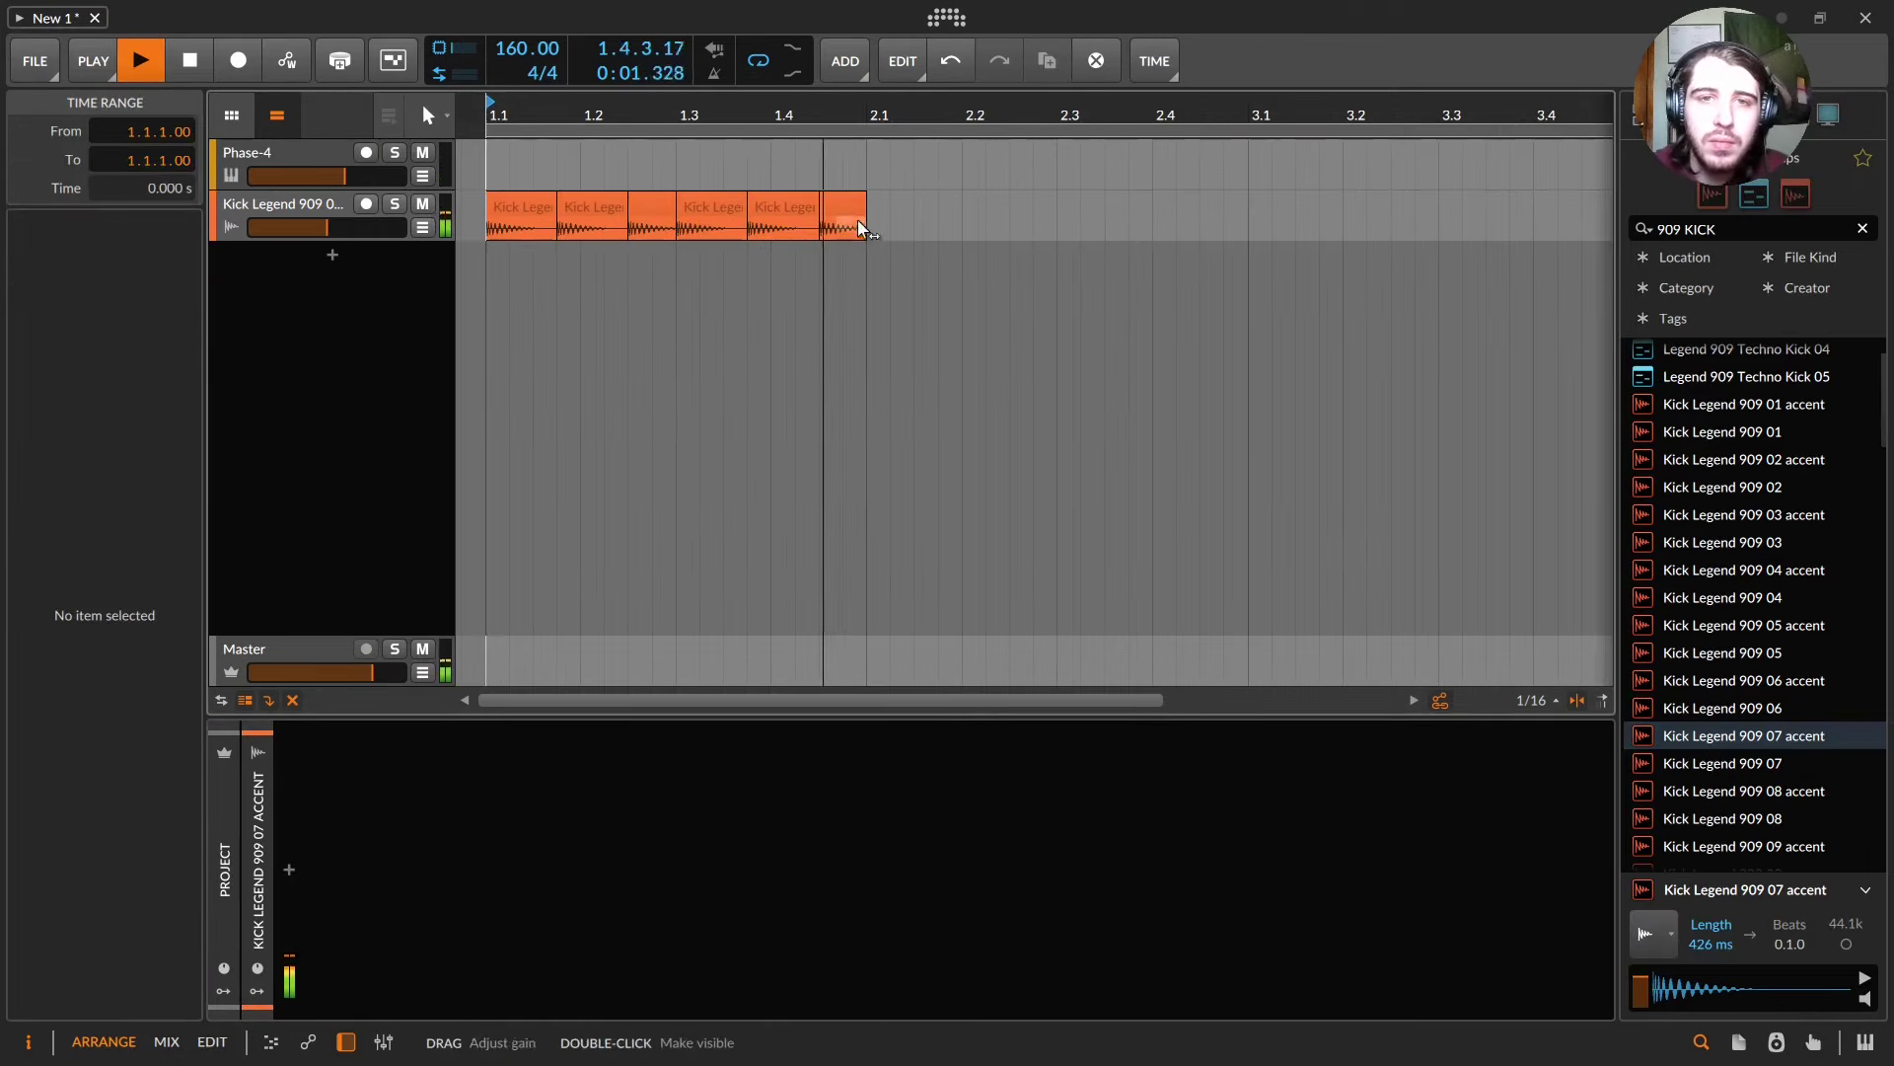
key(space)
drag(865, 225, 518, 225)
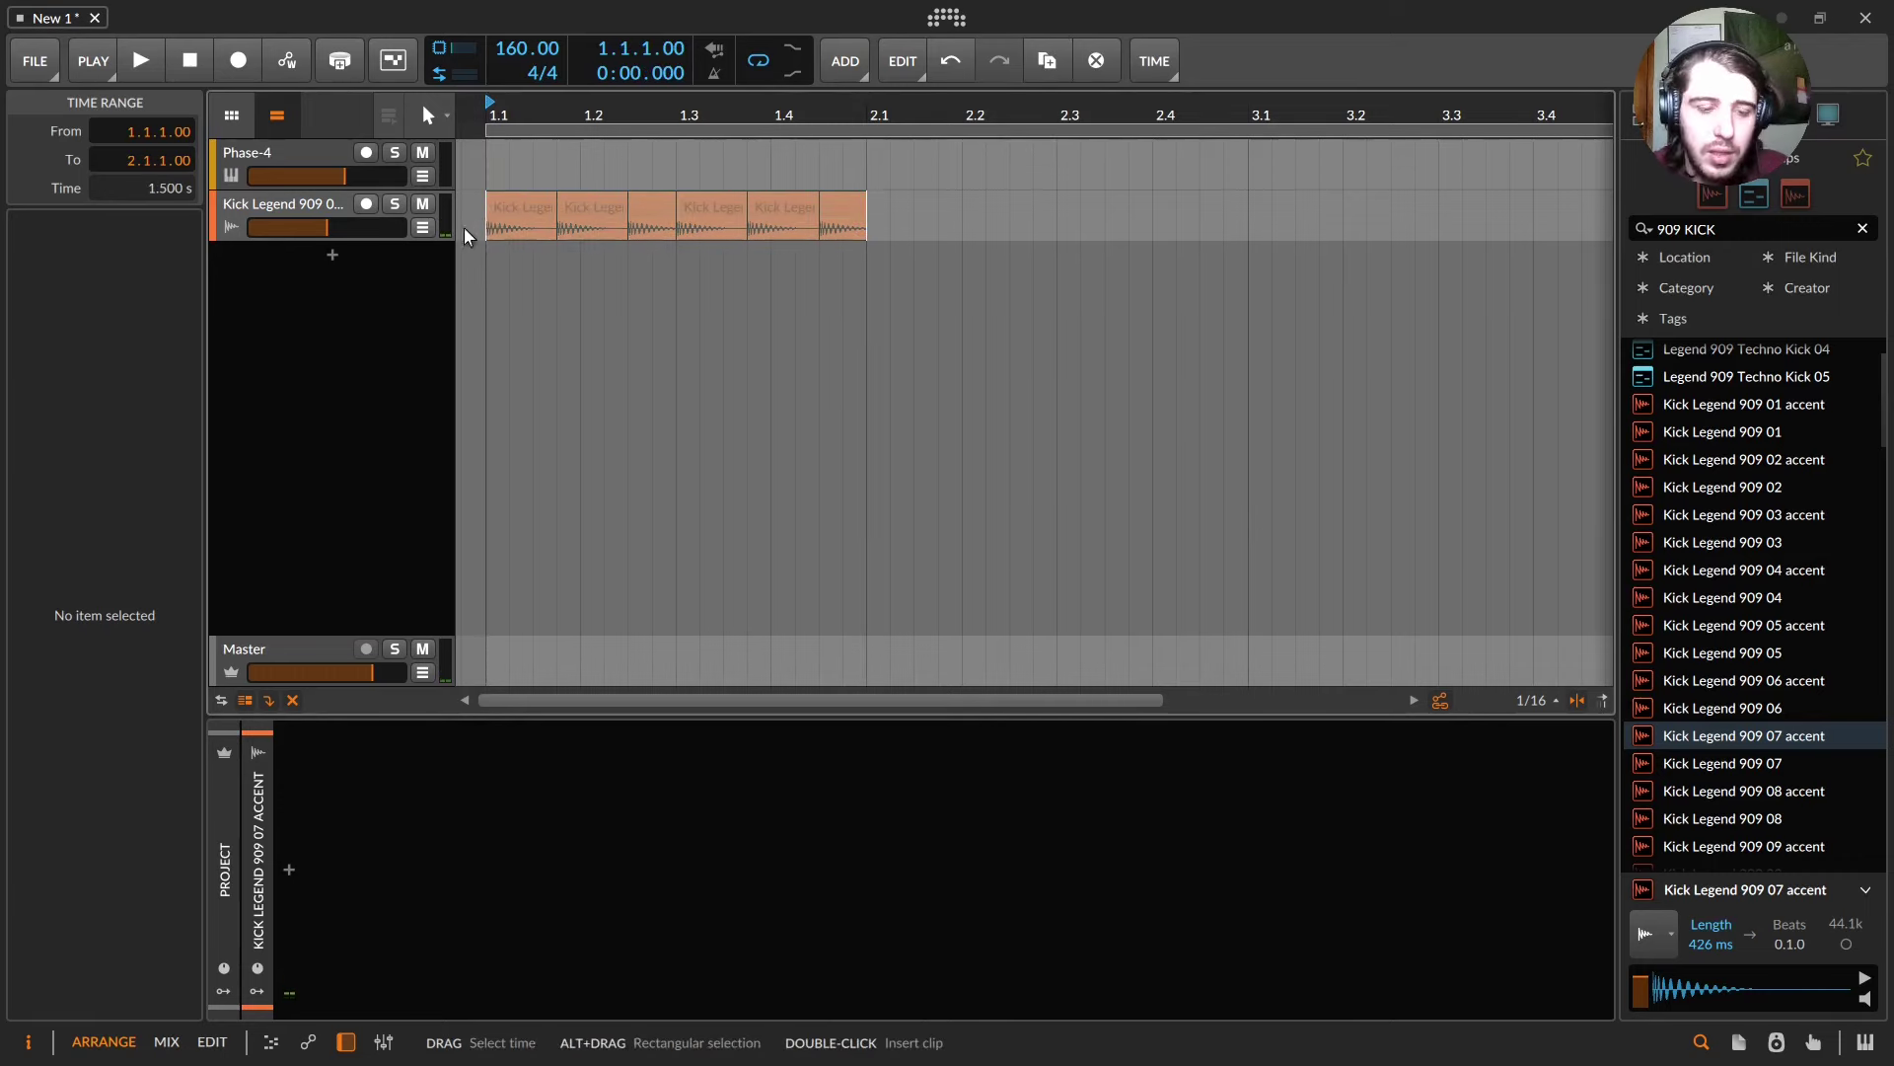
key(ctrl+d)
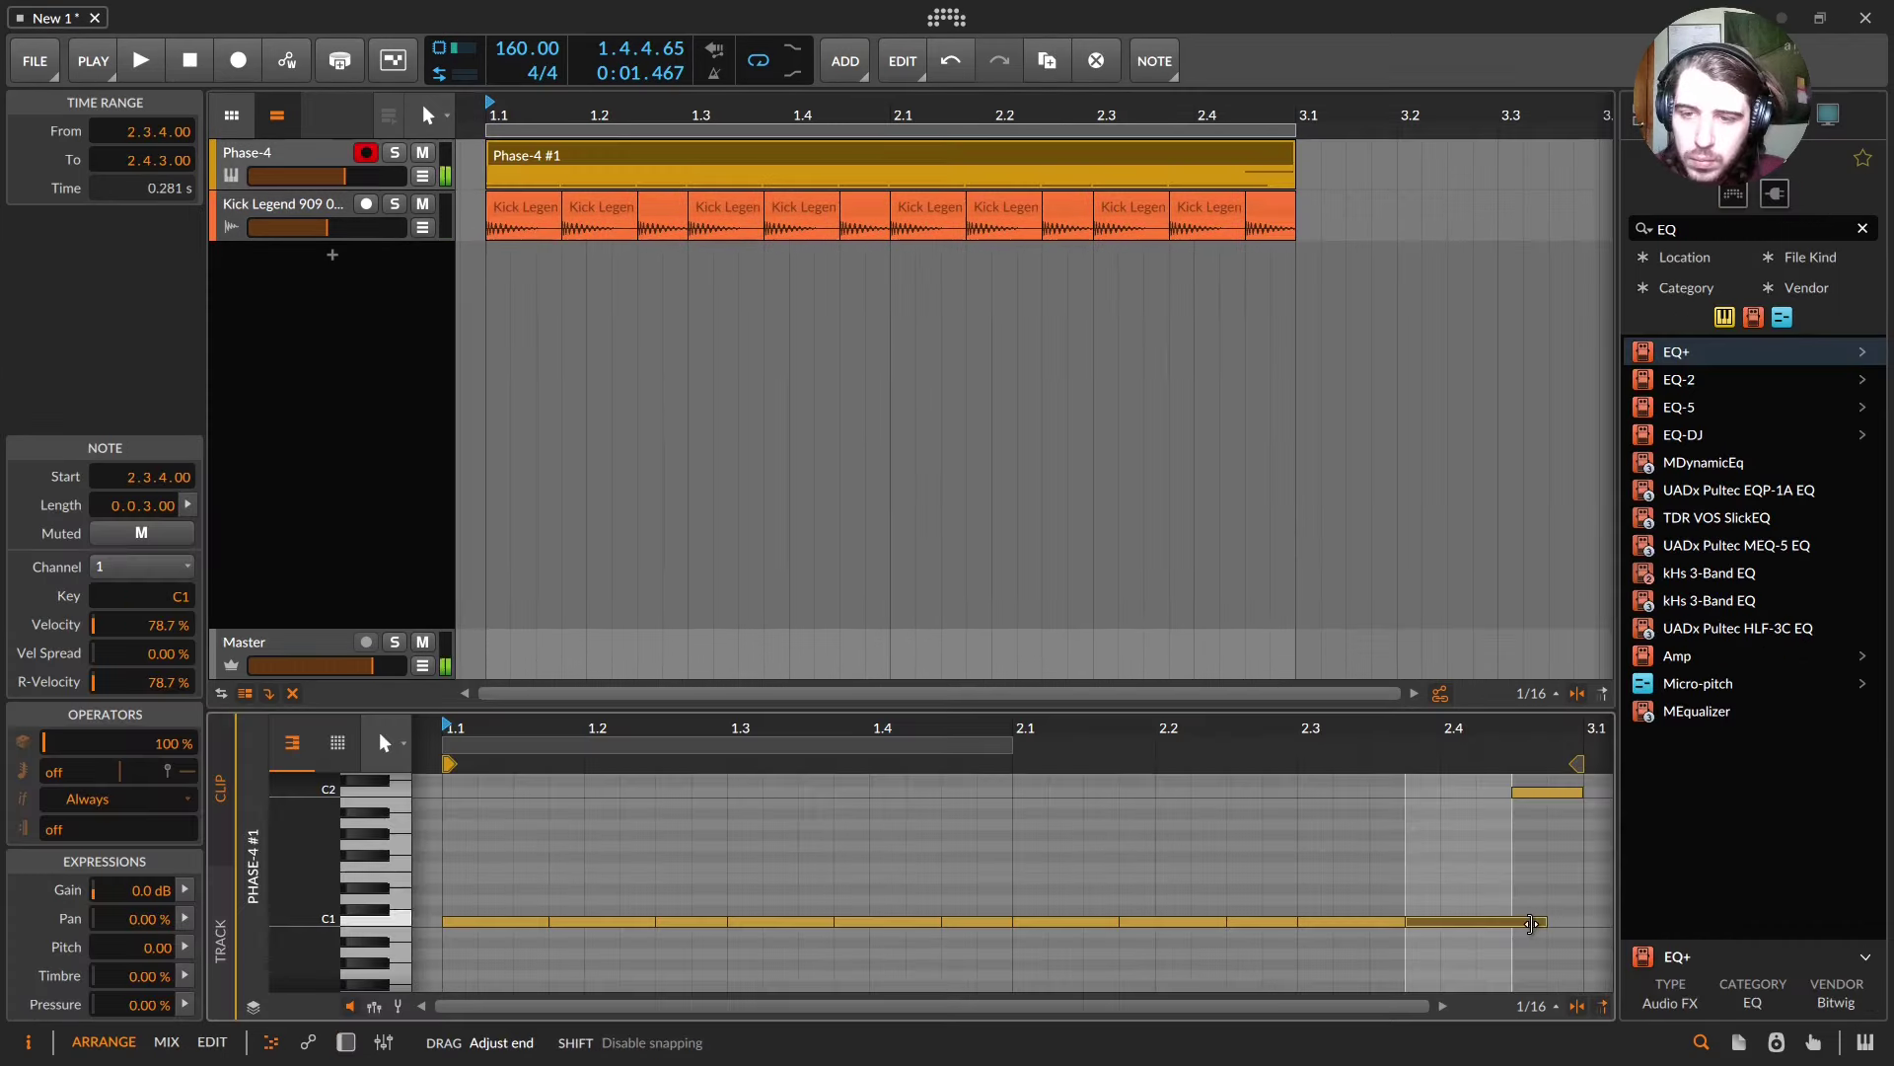
- Shift the twelve Phase-4 #1 notes up four semitones to D1, audition them, then drop them an octave
key(space)
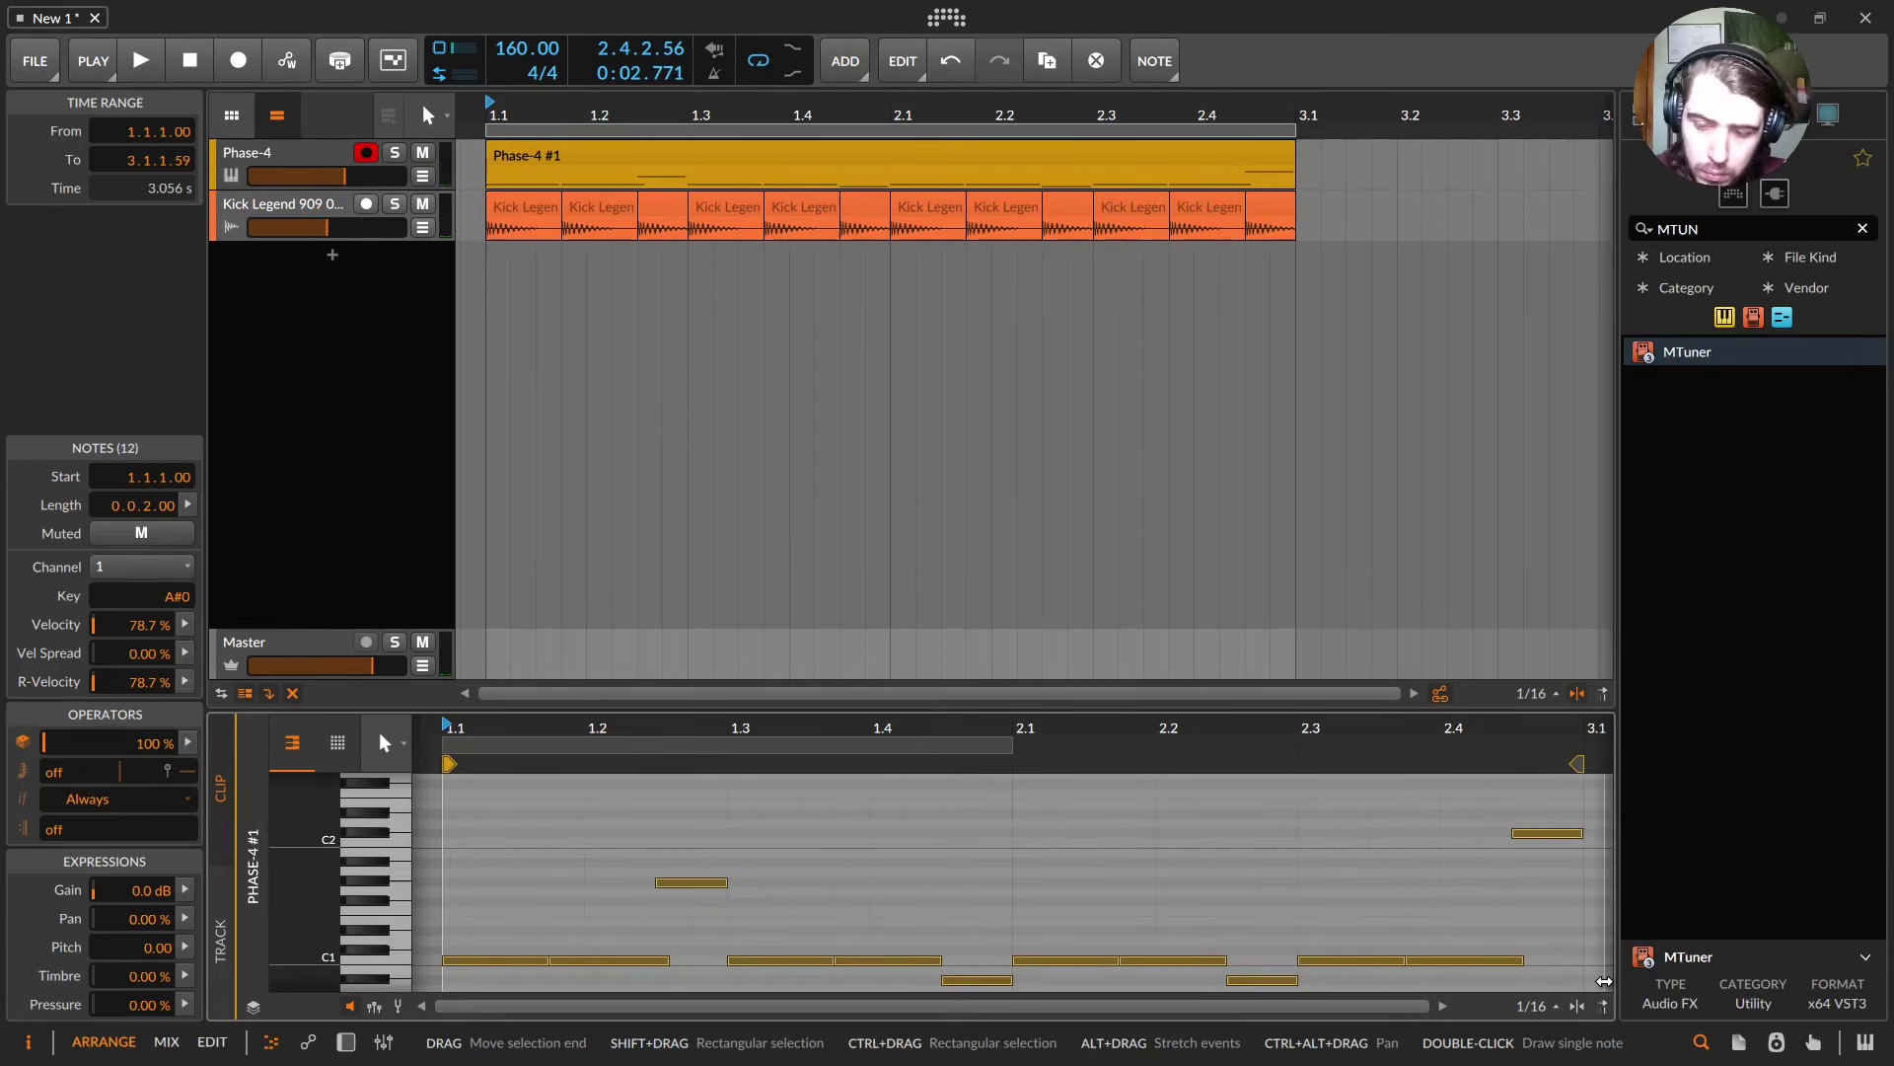
key(Up)
key(Up)
key(Up)
key(Up)
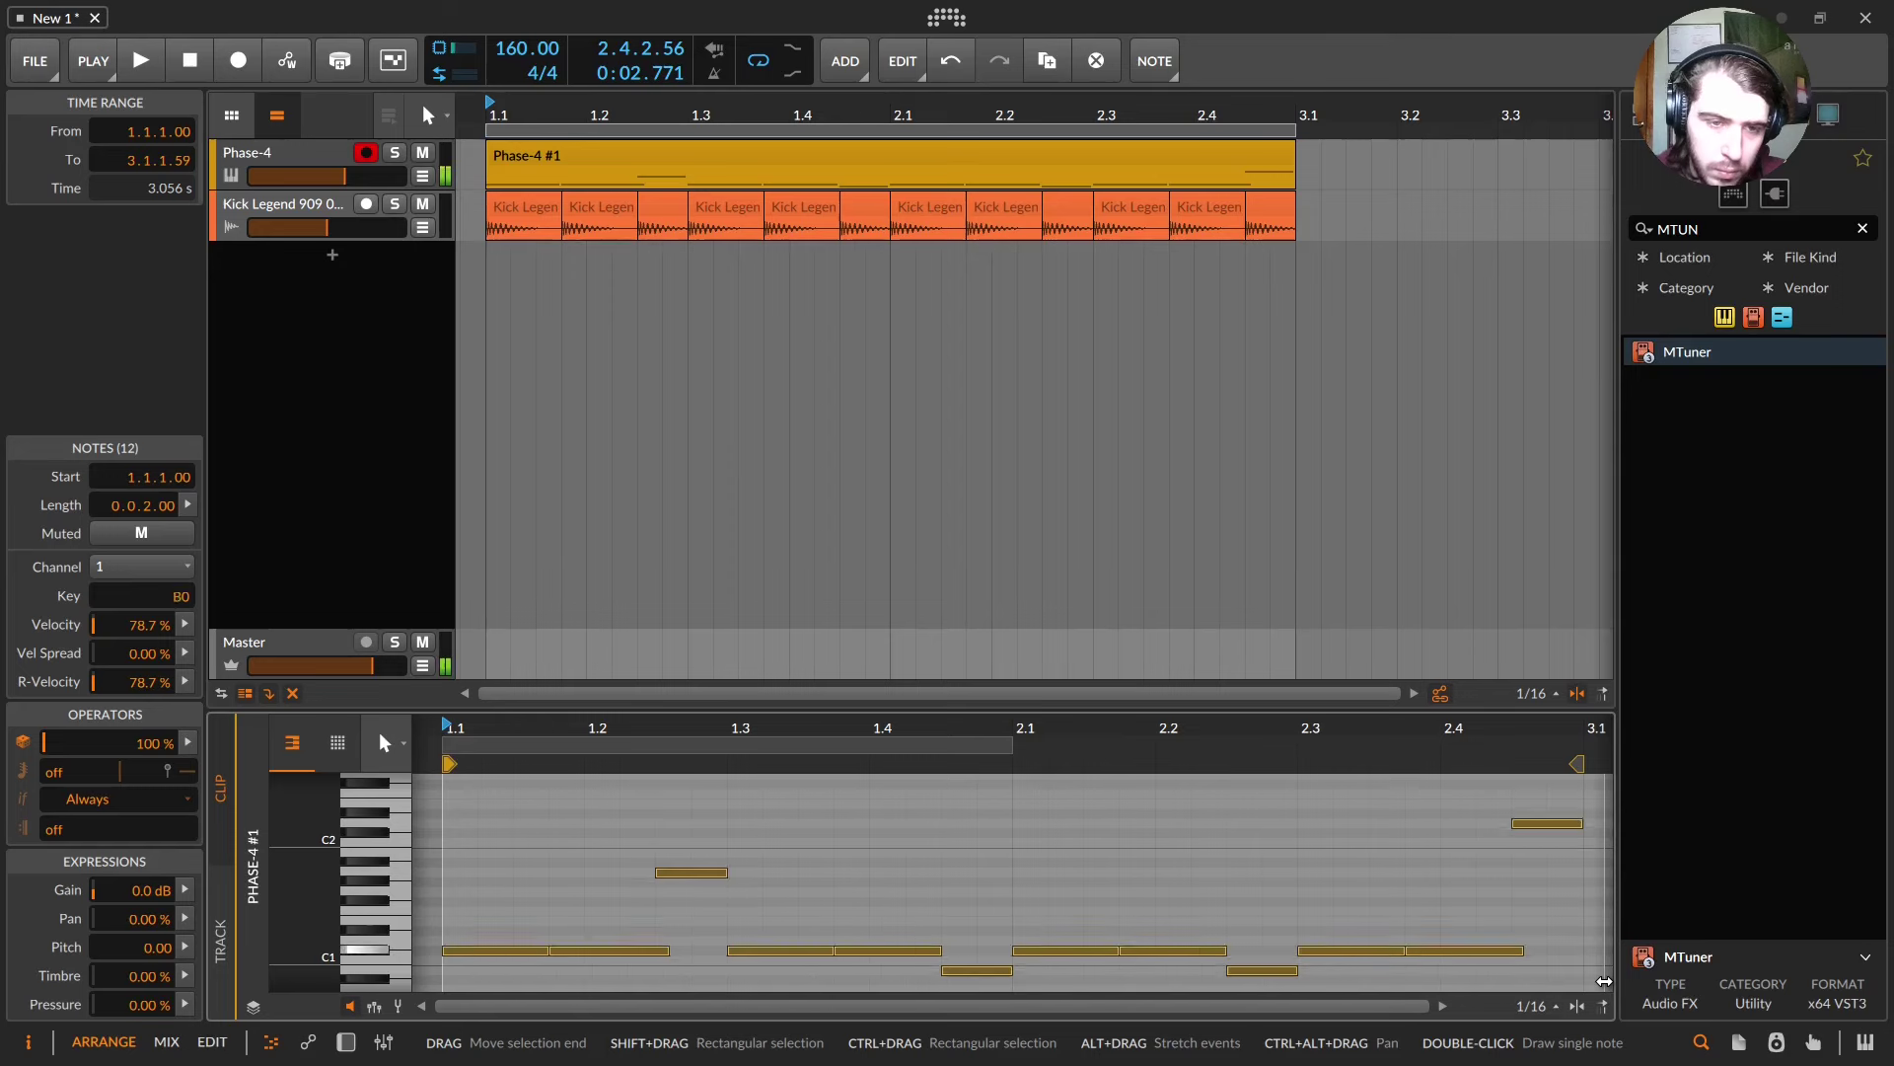
key(space)
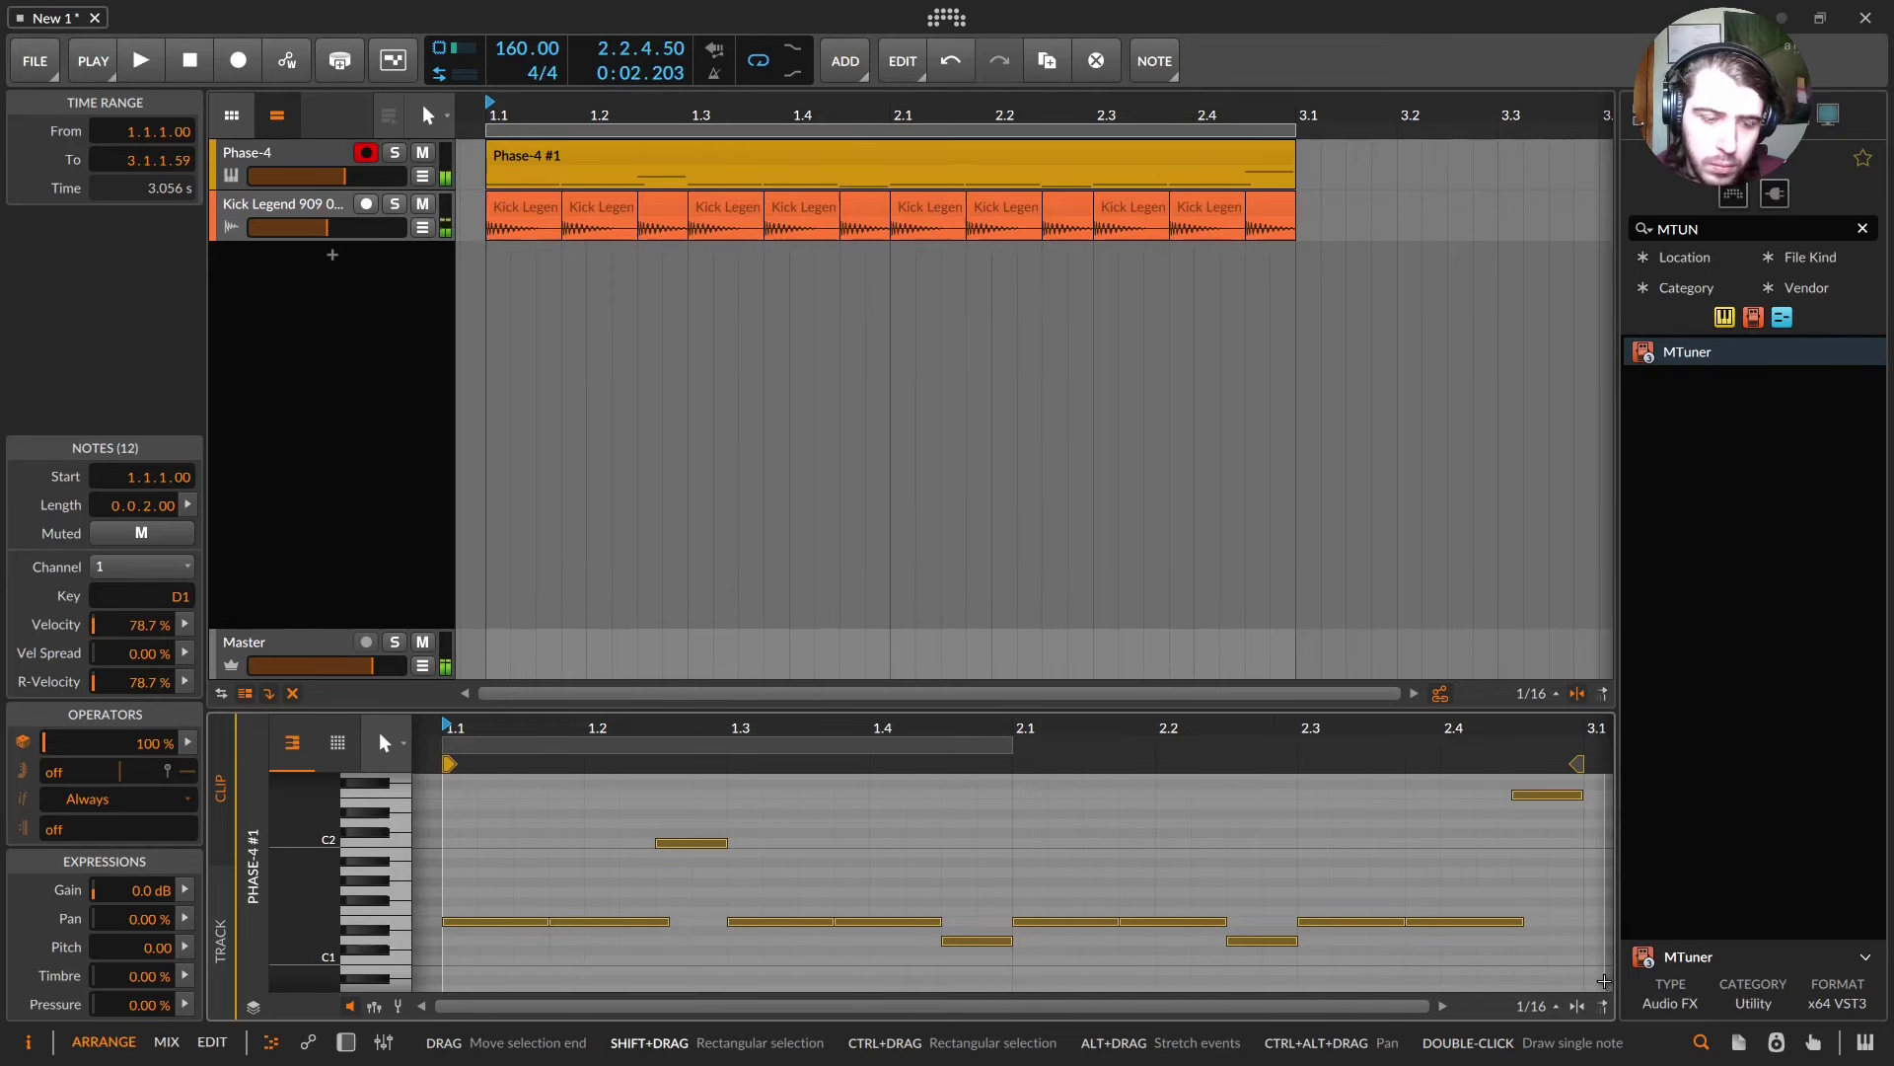
key(shift+Down)
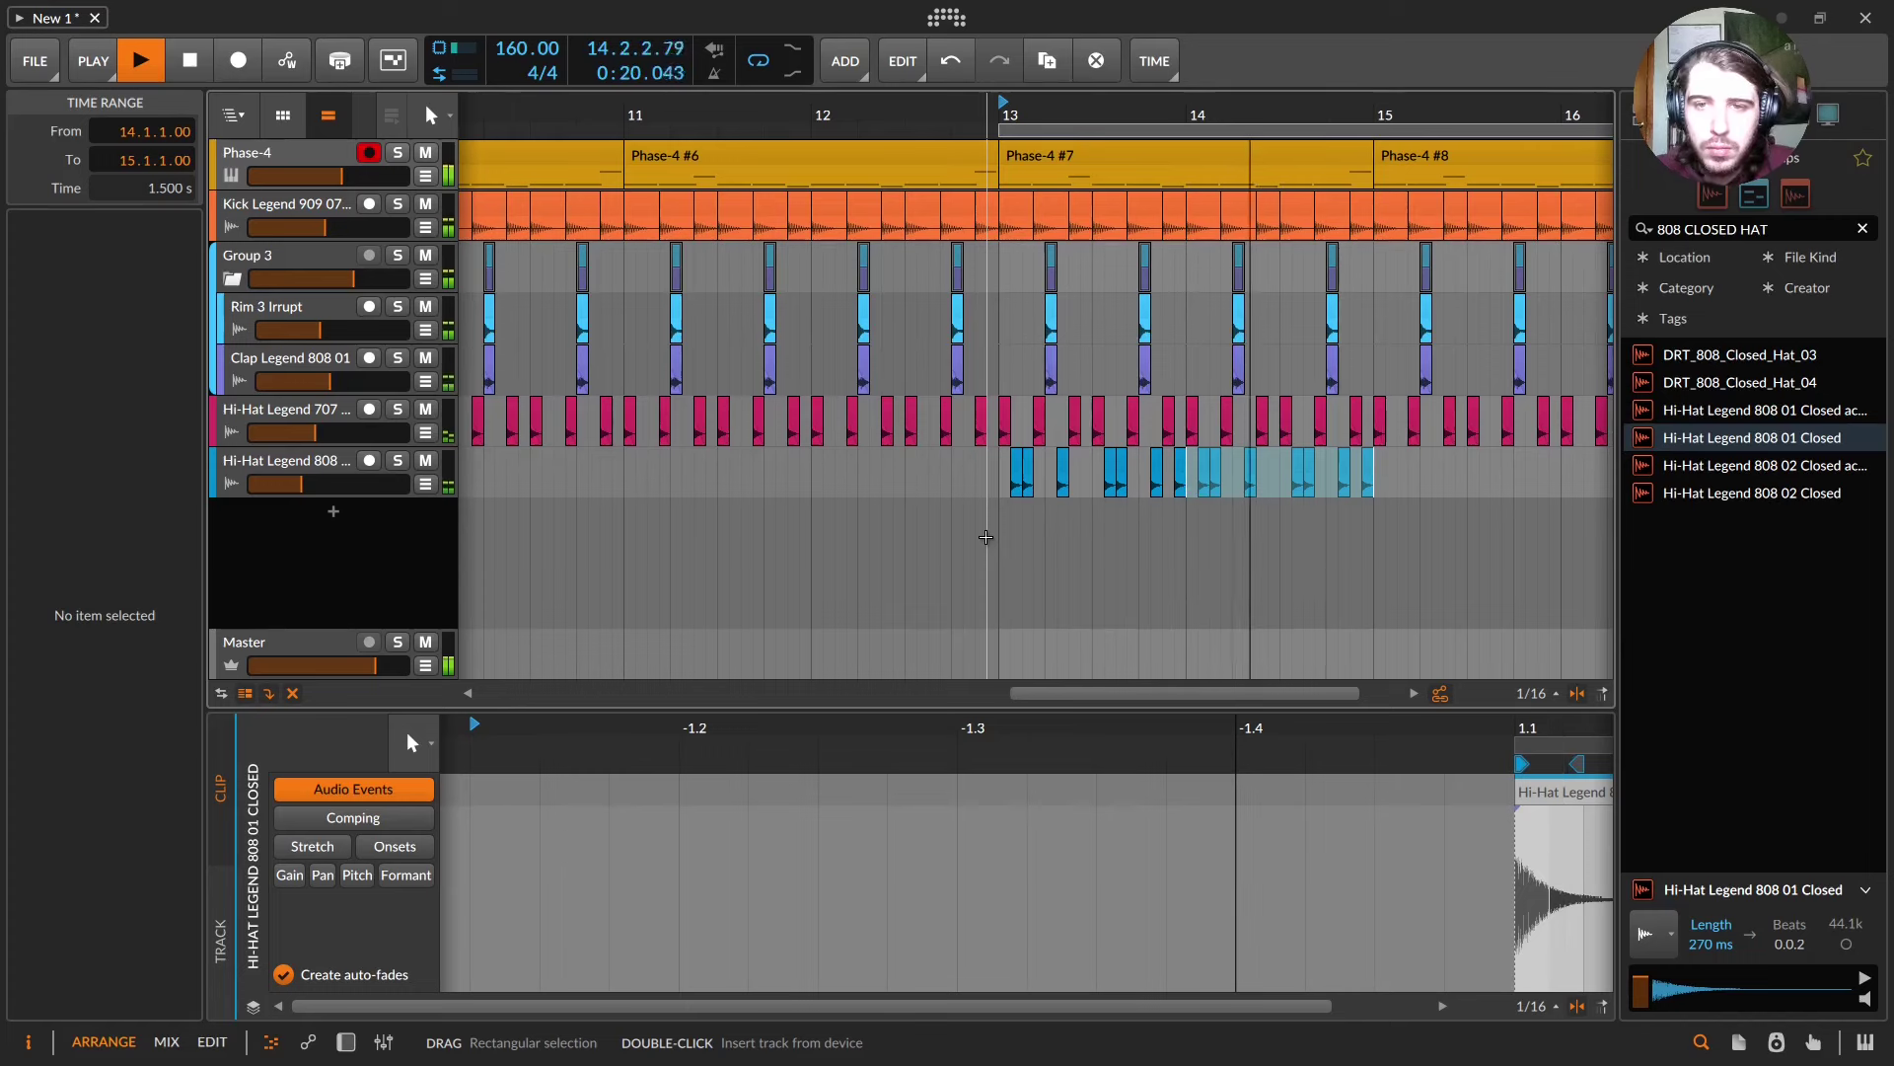
- Select and duplicate the 808 hi-hat clips around bar 14, then play from bar 13
click(1218, 521)
key(space)
click(1342, 464)
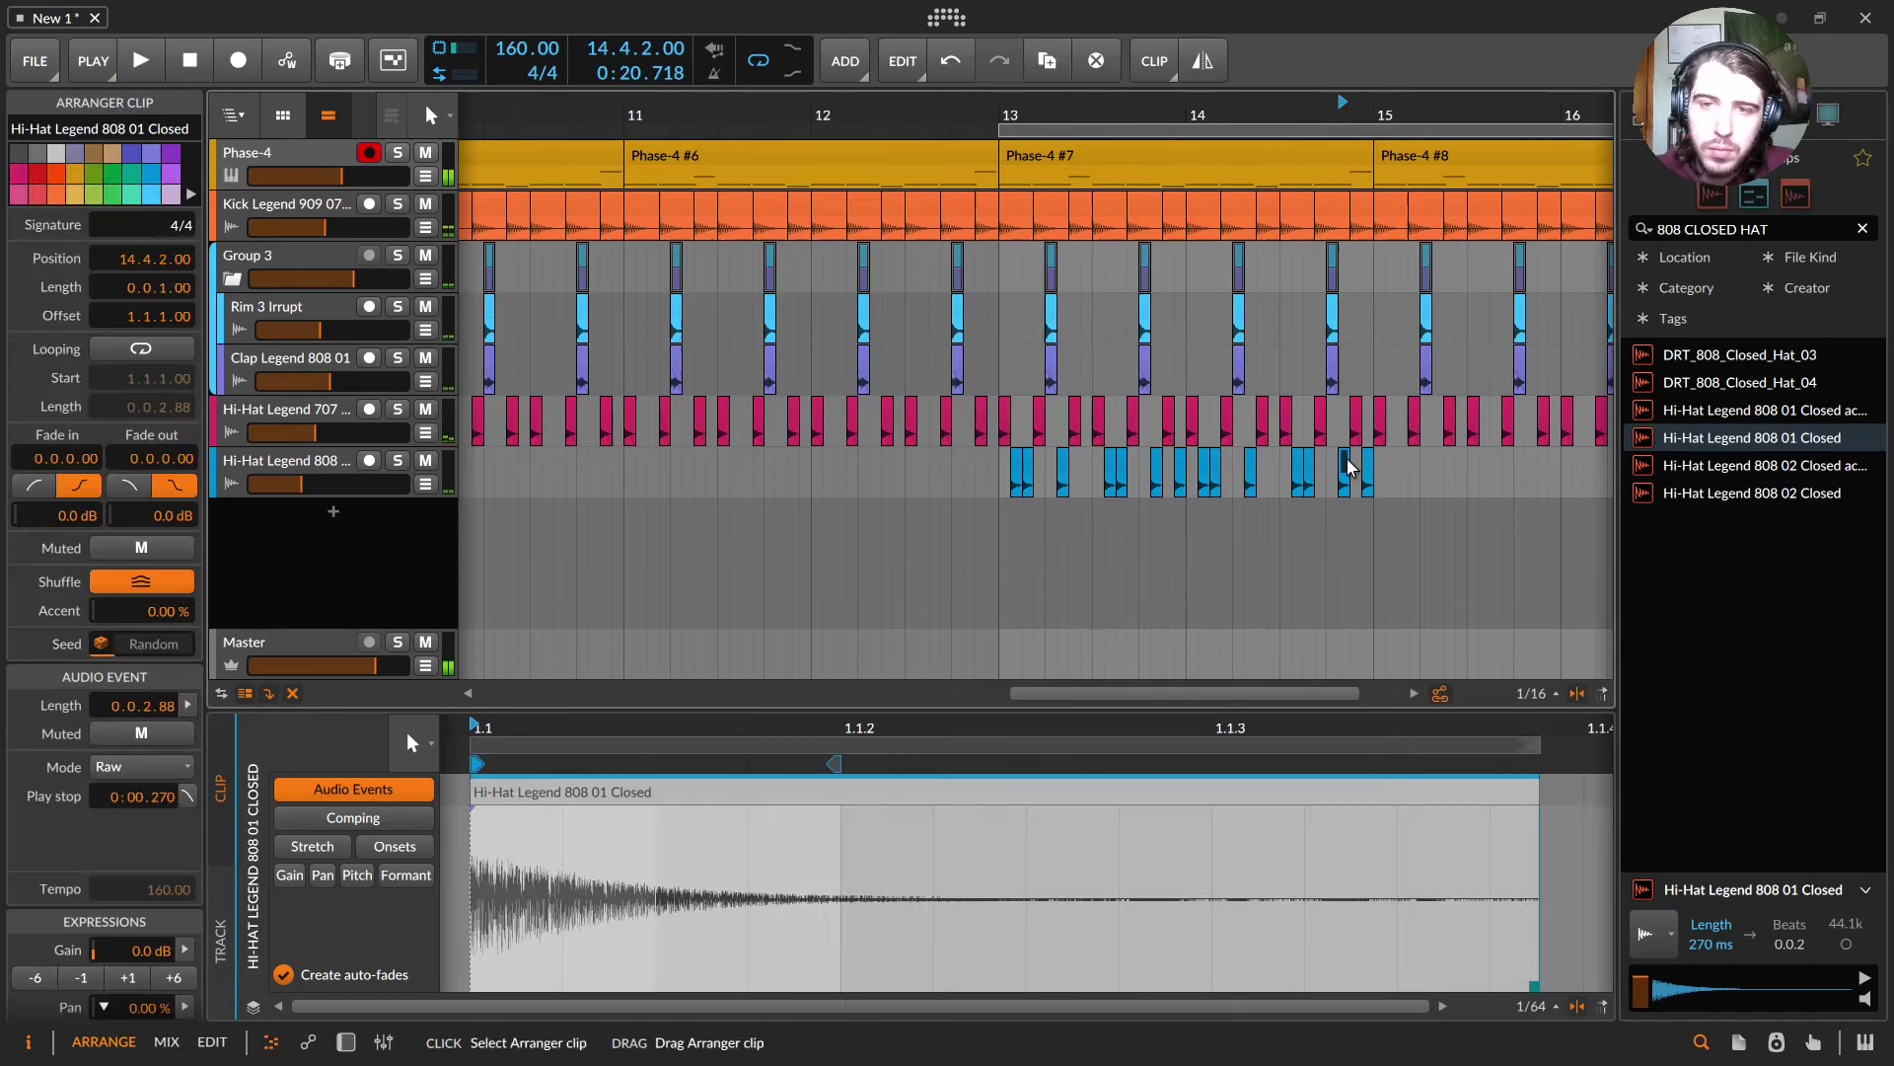
click(1311, 458)
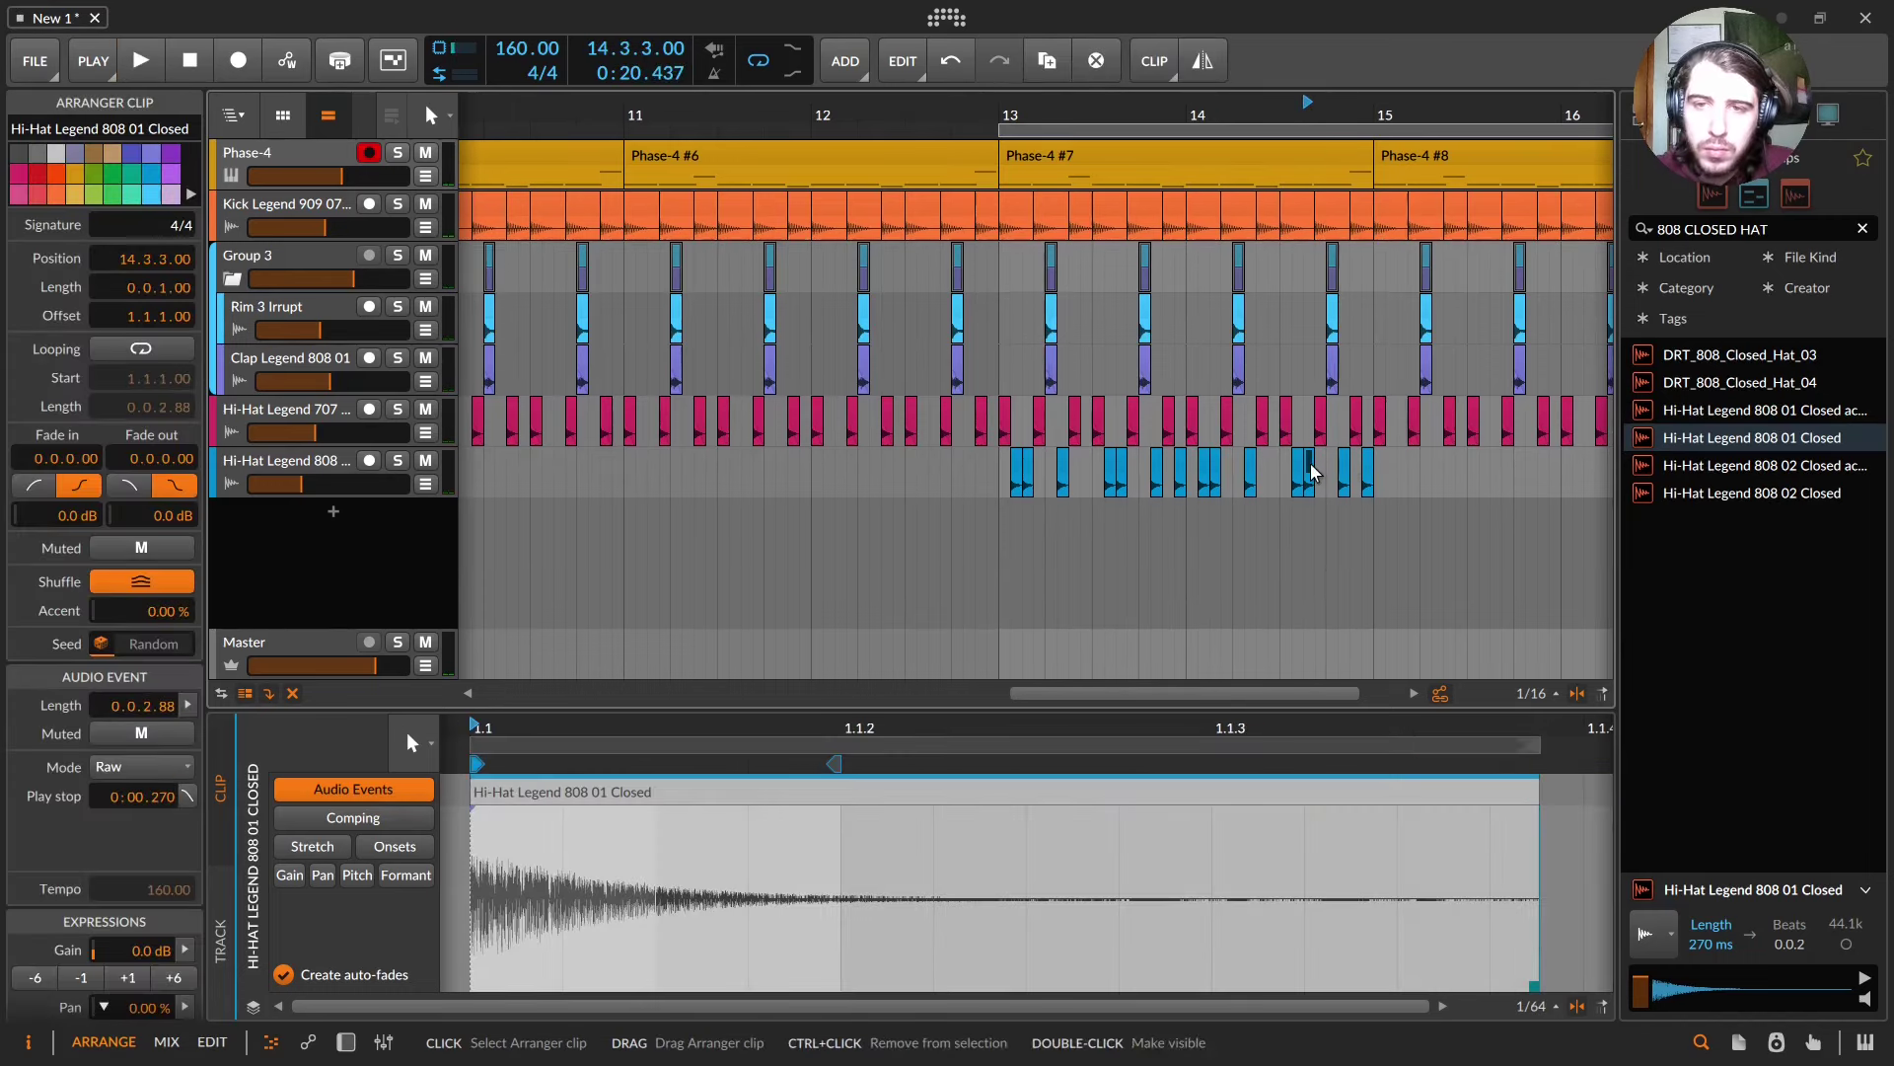
key(ctrl+d)
key(ctrl+d)
key(space)
key(space)
click(965, 540)
click(1002, 528)
key(space)
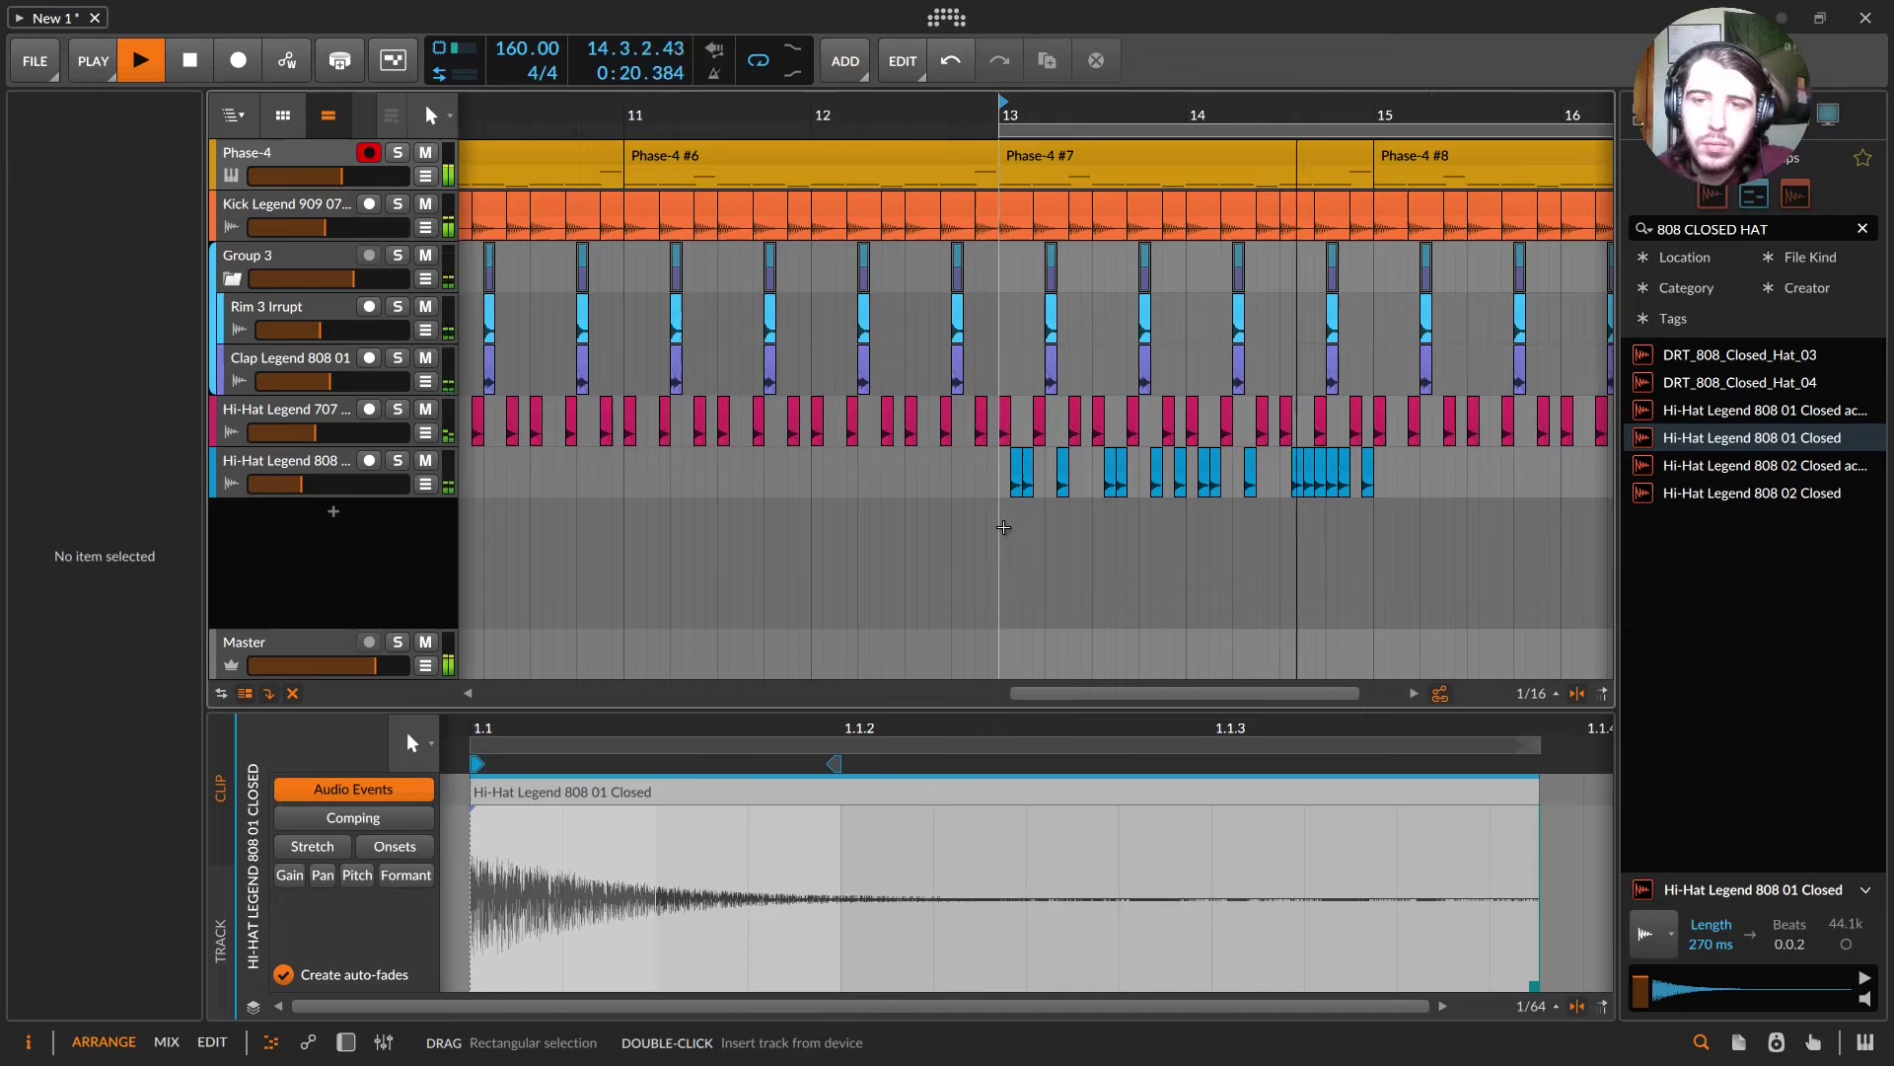
key(space)
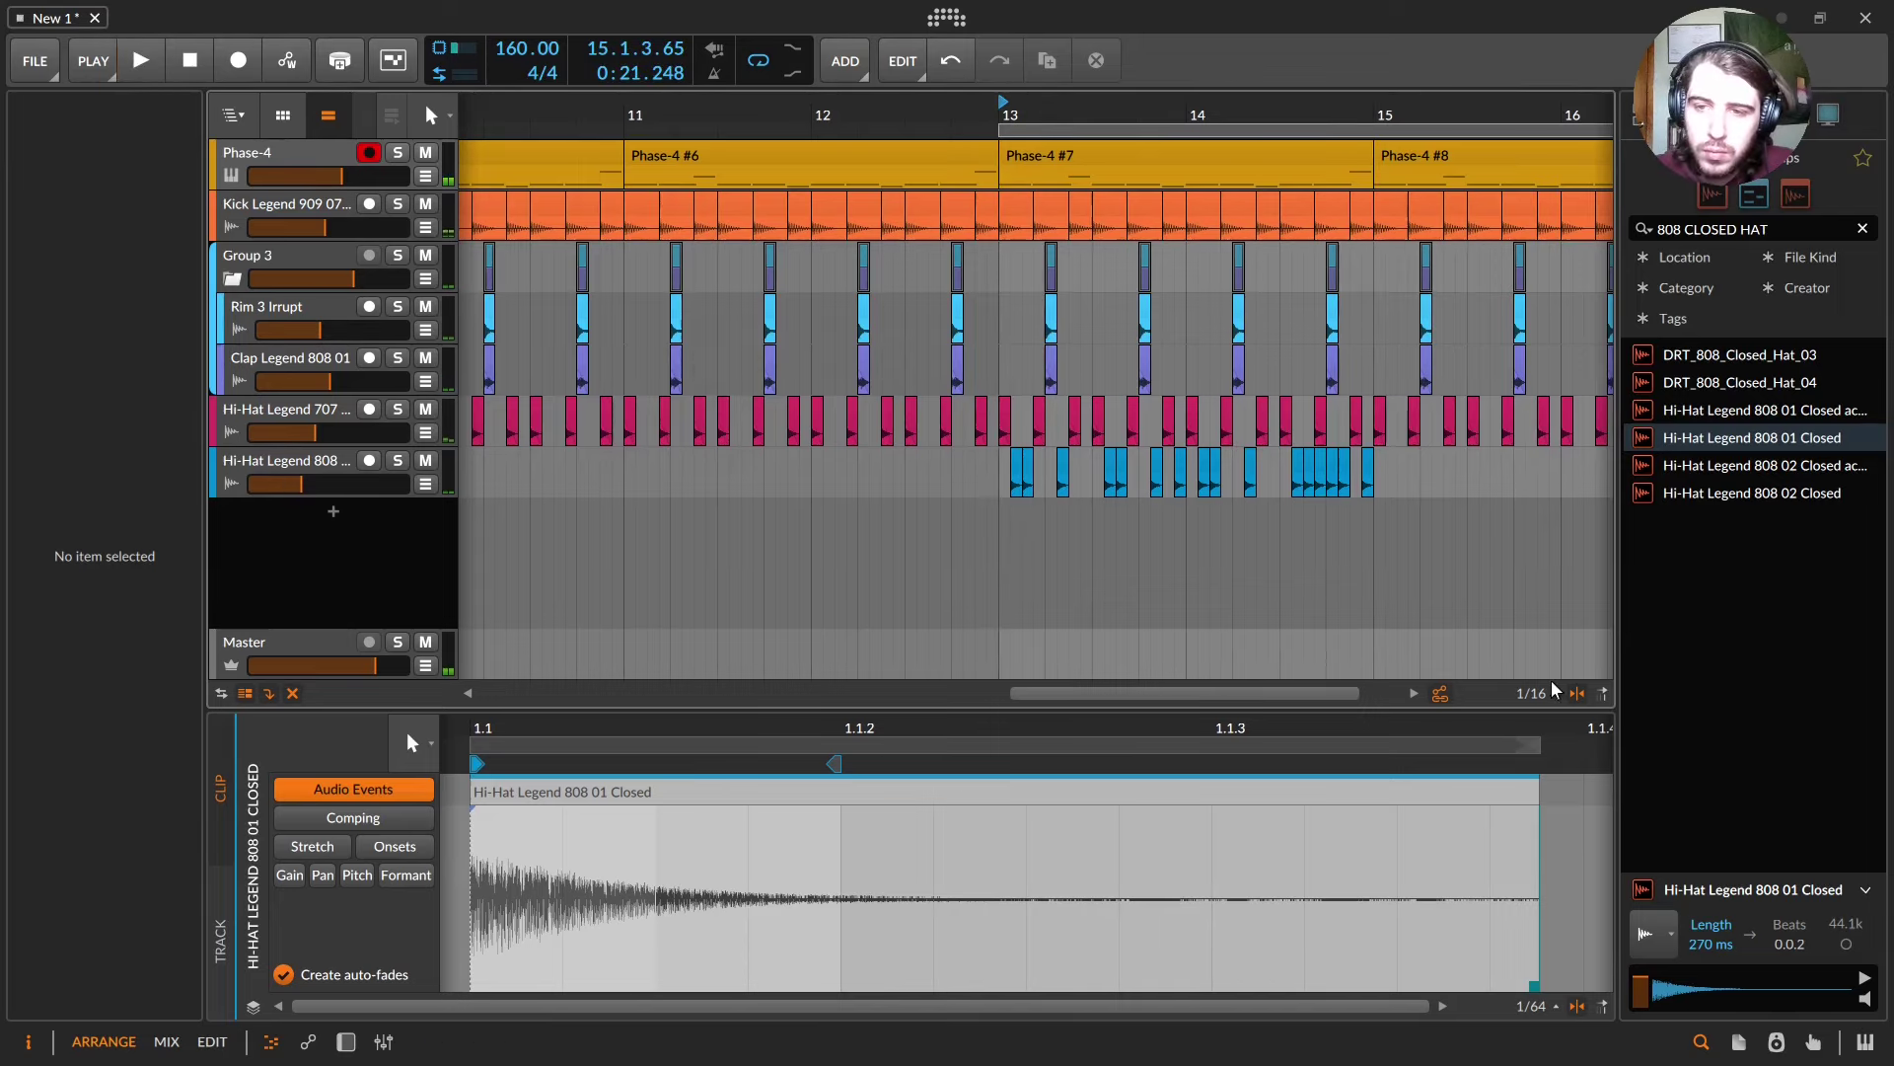
- Select bars 13–15 on the 808 hat track and duplicate them into bars 15–17 with Ctrl+D
click(1555, 691)
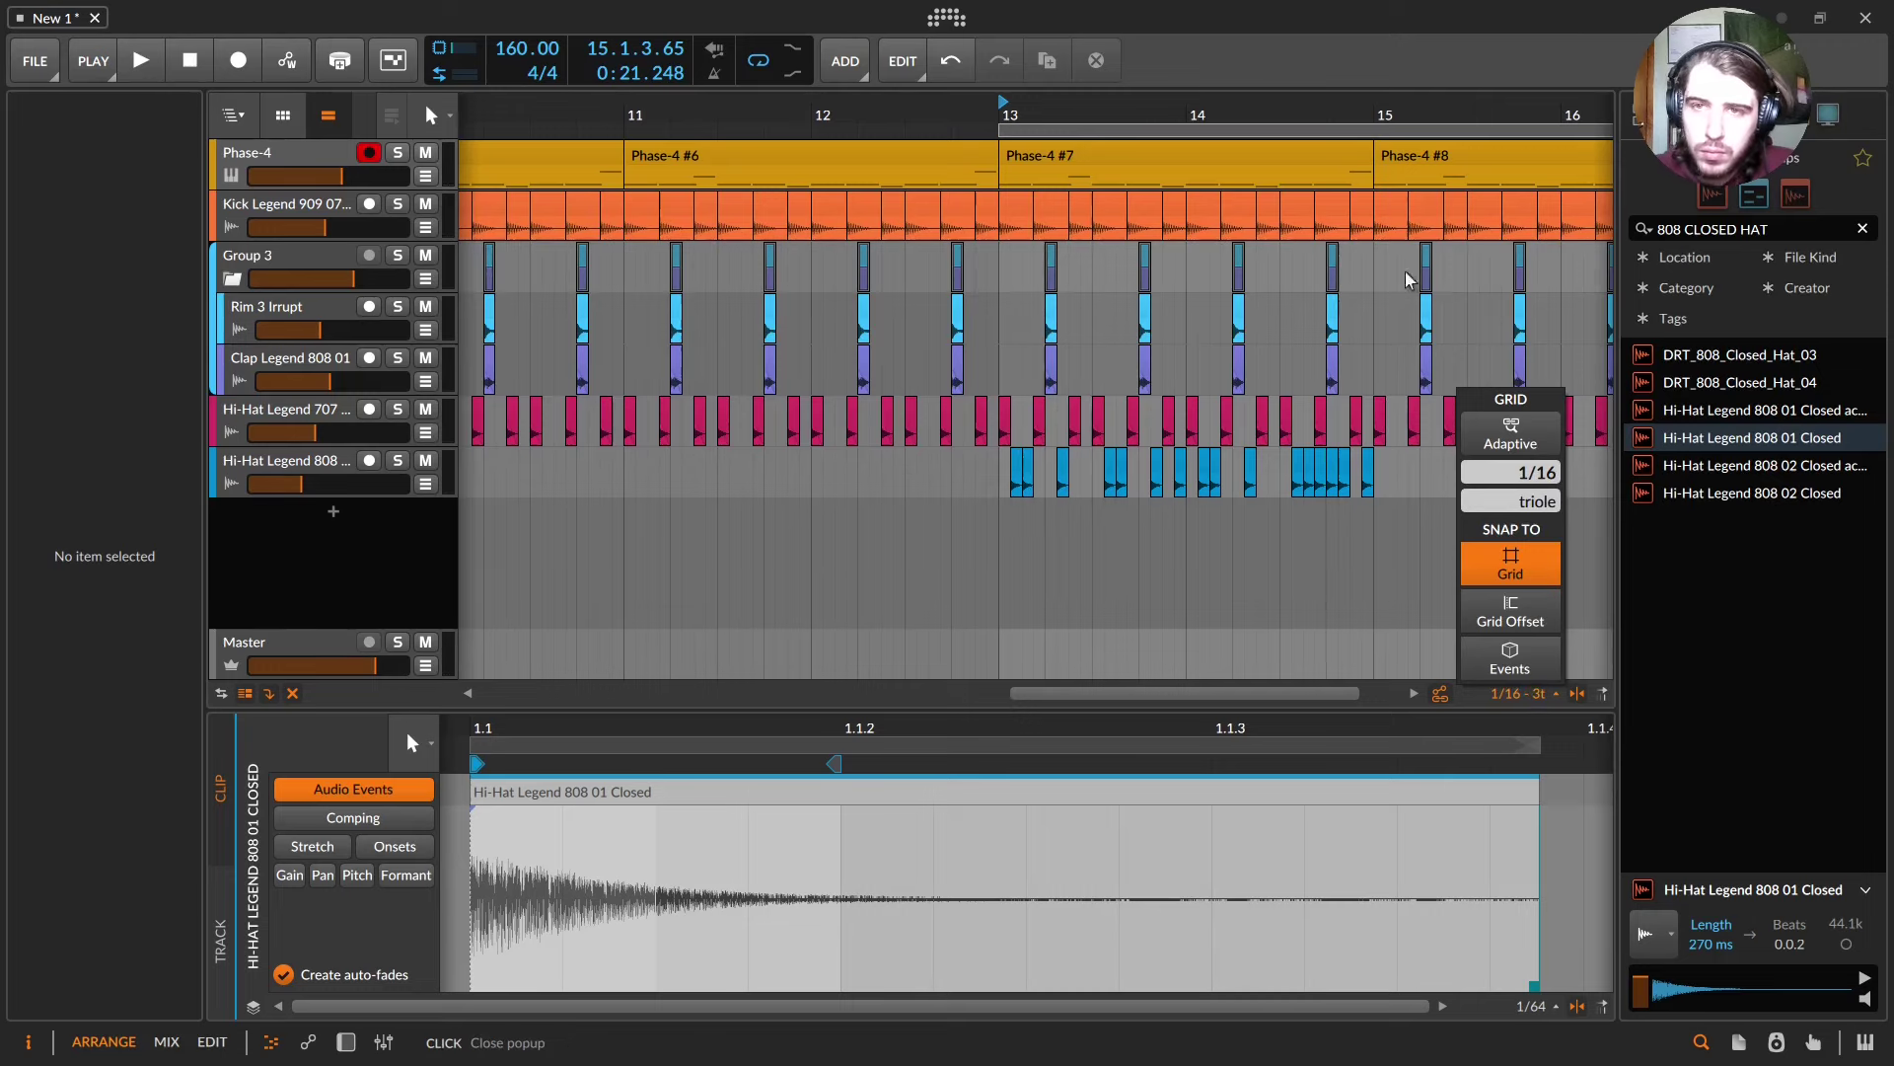
click(1369, 119)
drag(1339, 114, 1344, 361)
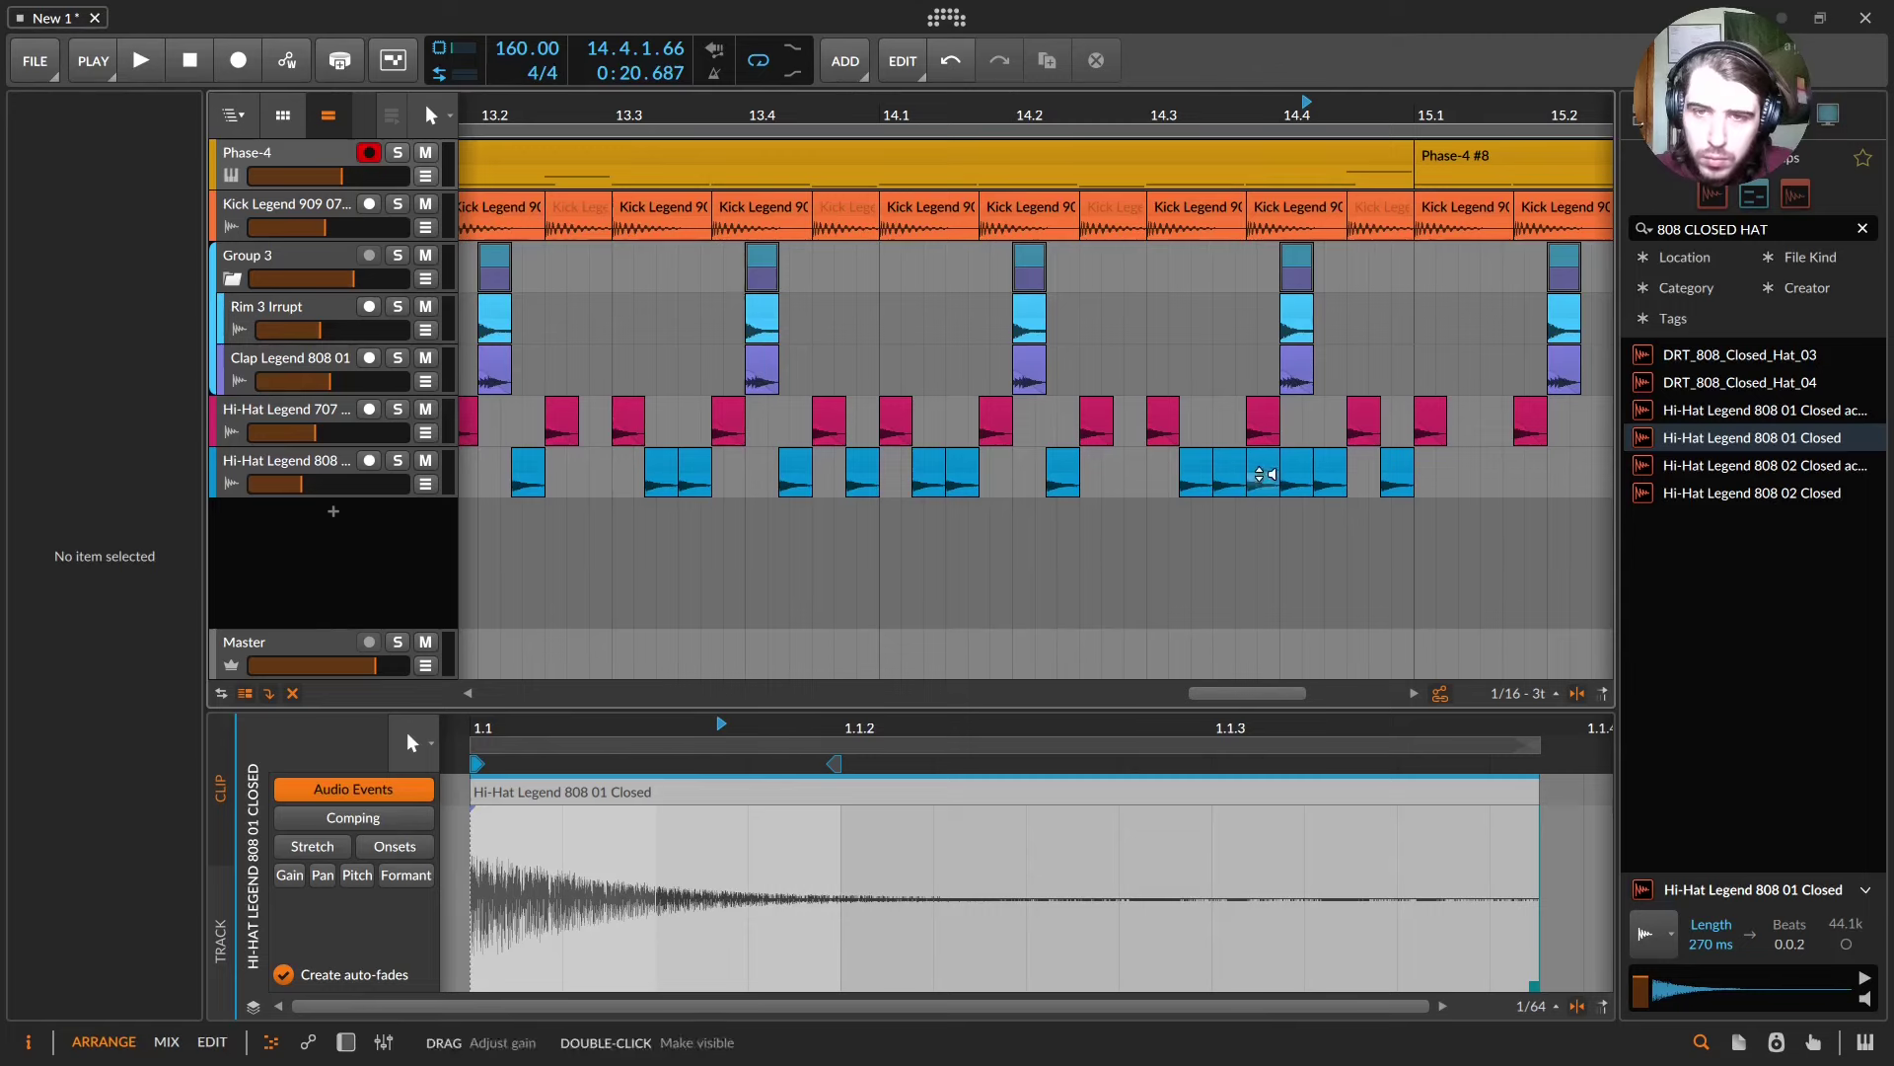
click(1253, 477)
drag(1251, 476, 1187, 469)
drag(1303, 469, 723, 466)
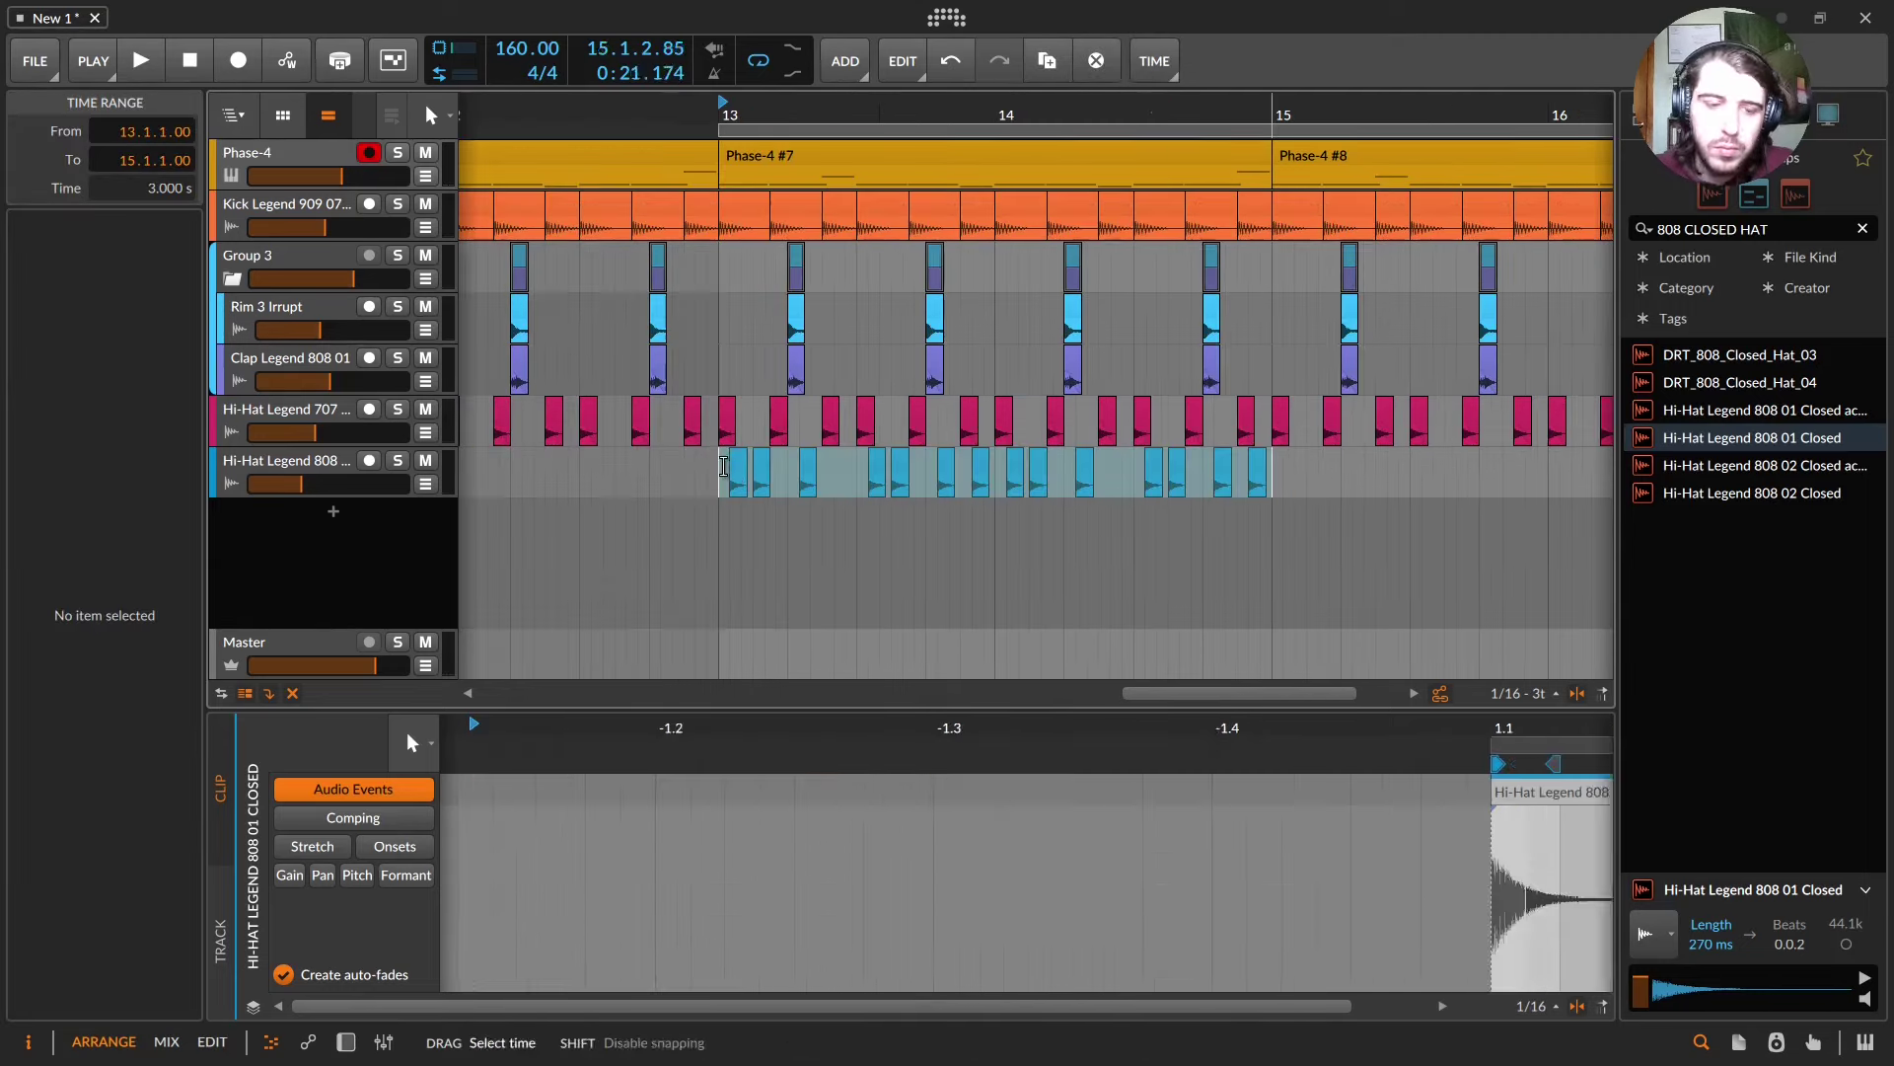
key(ctrl+d)
click(722, 472)
key(space)
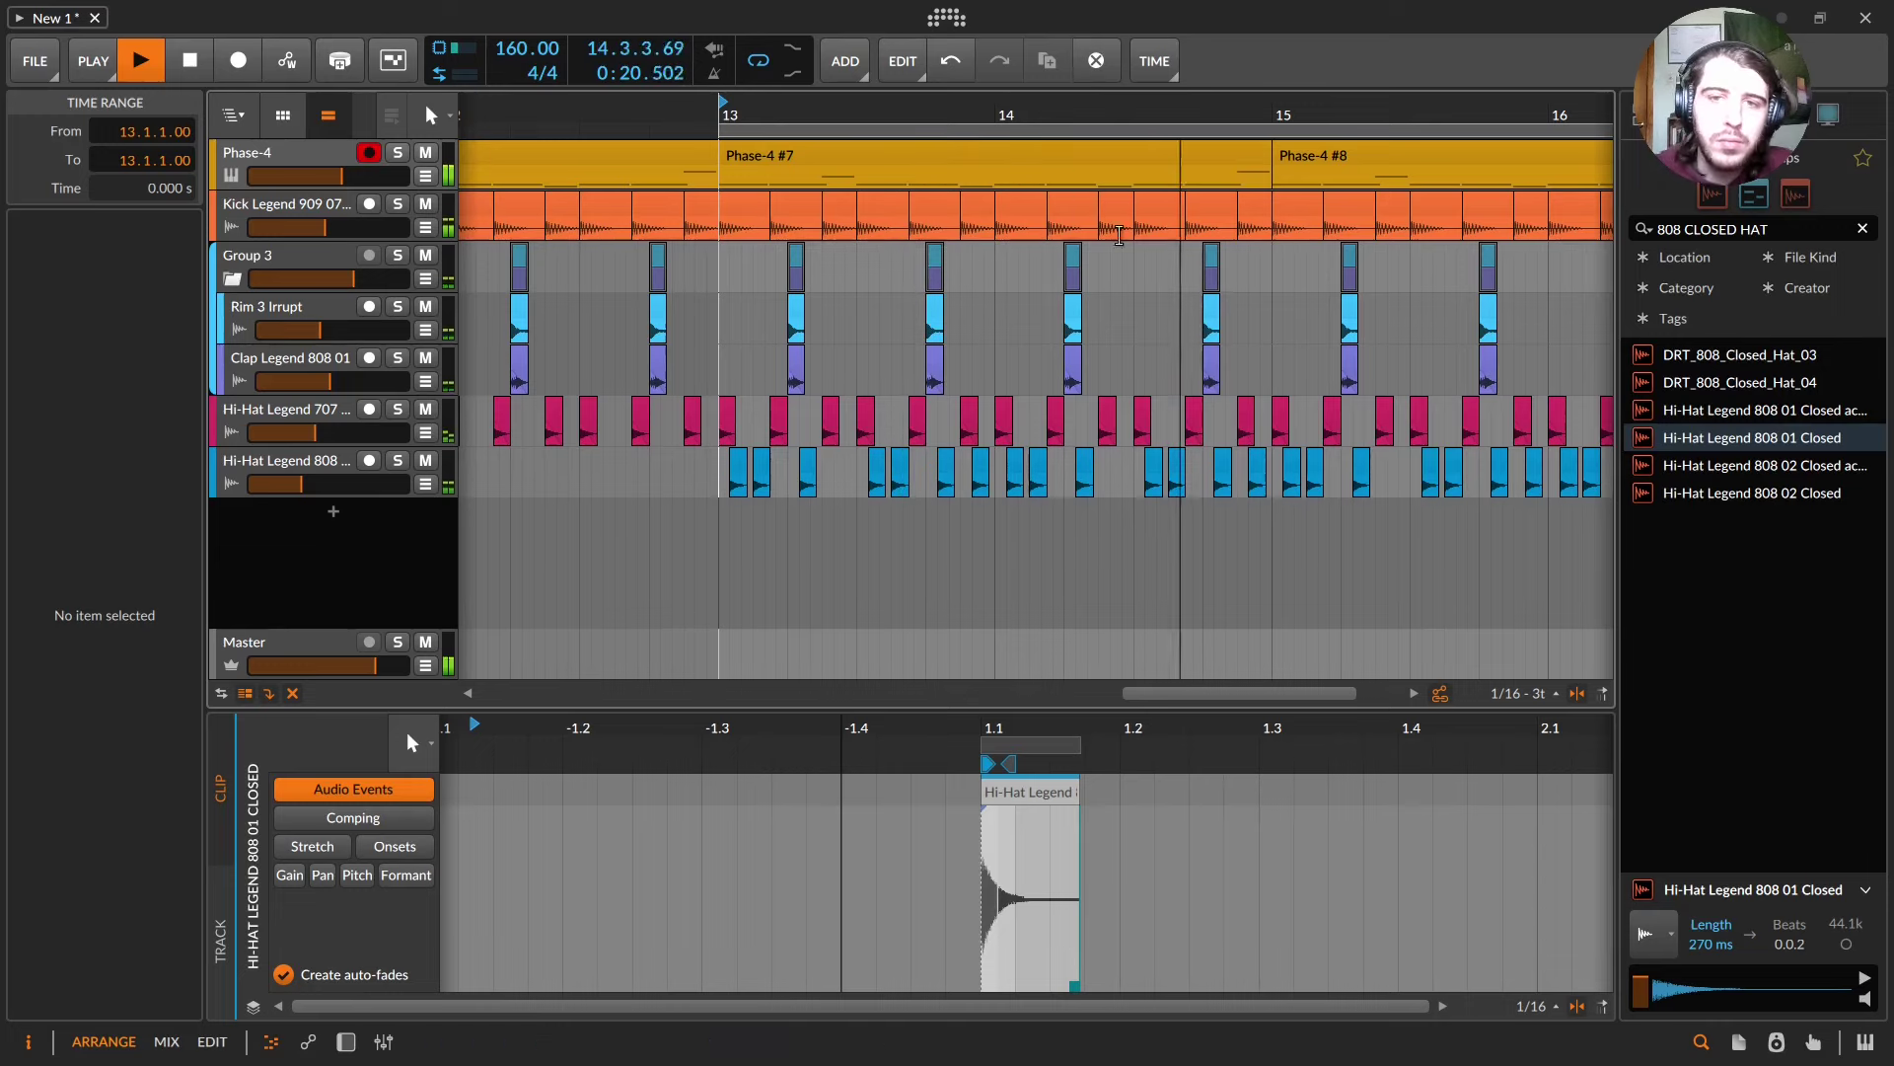
- Play the loop while muting and then unmuting the Hi-Hat Legend 707 track
drag(1213, 120, 973, 115)
key(space)
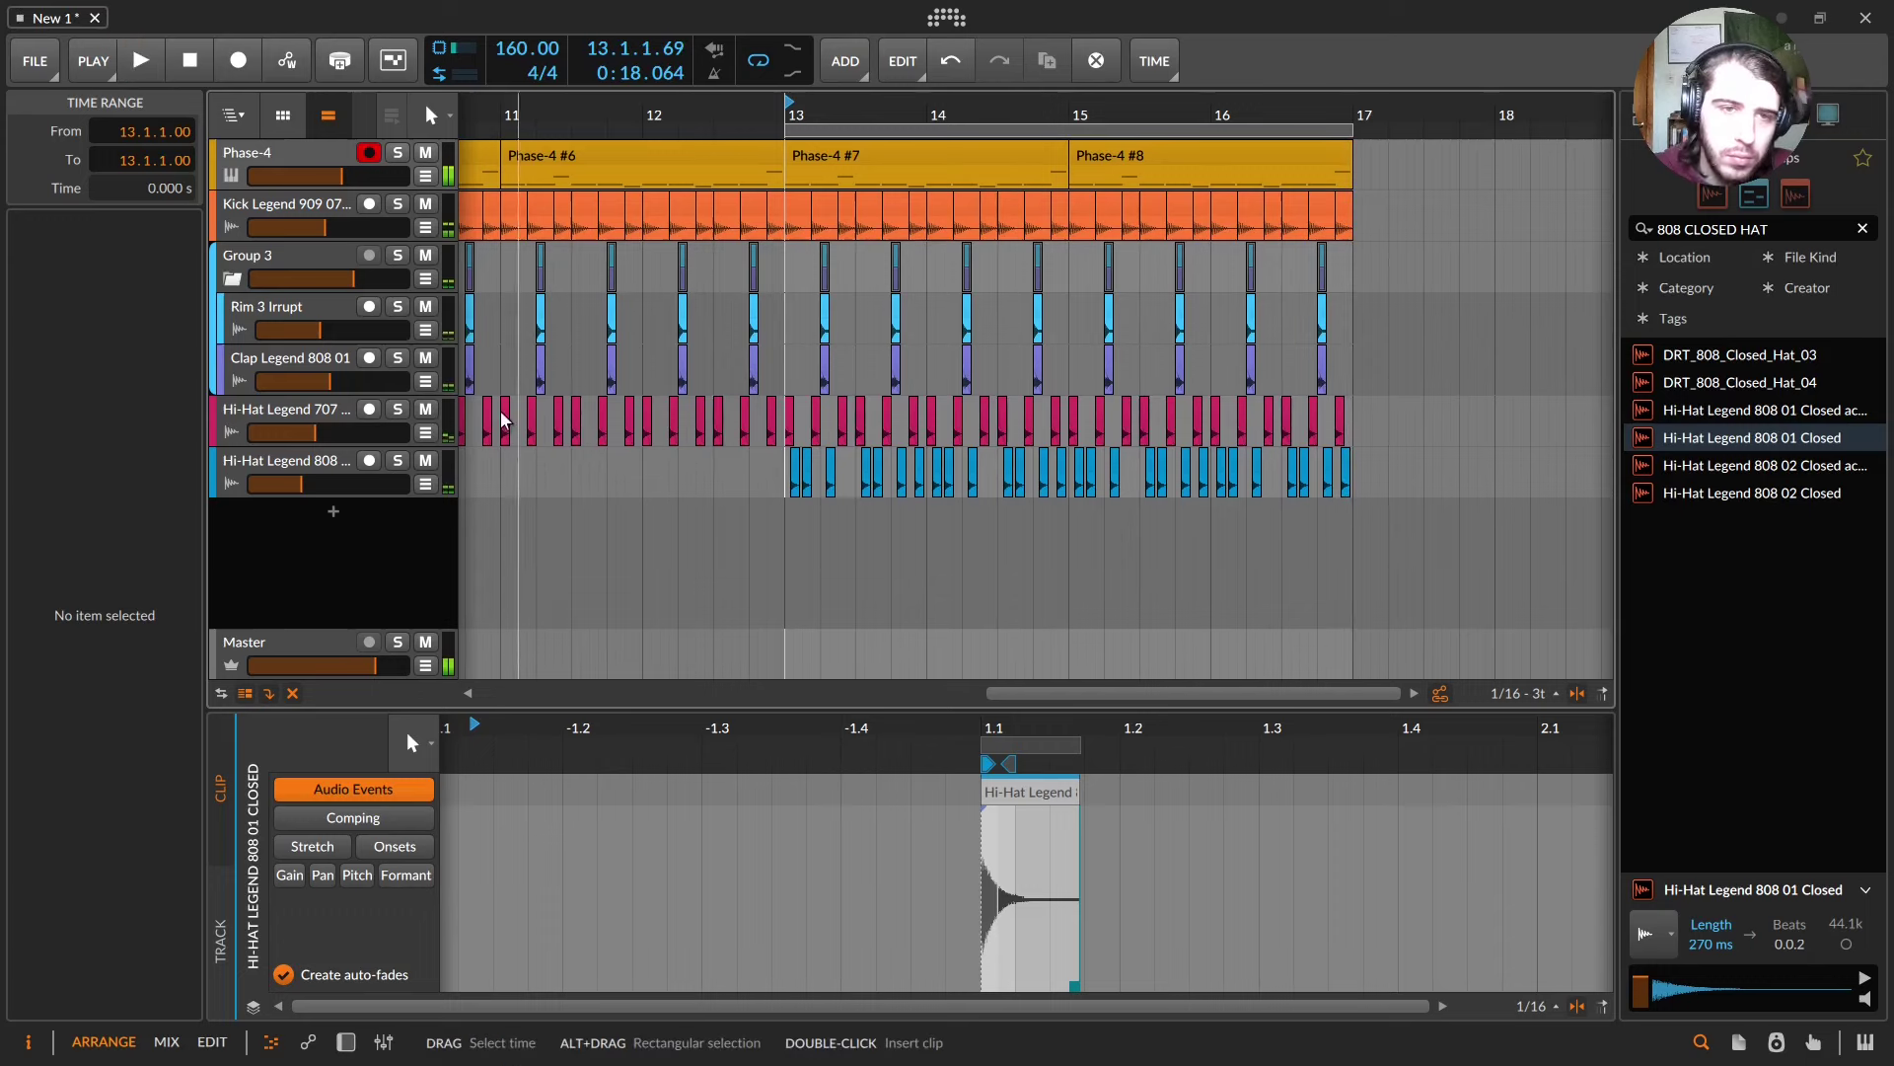
click(426, 409)
key(space)
click(426, 409)
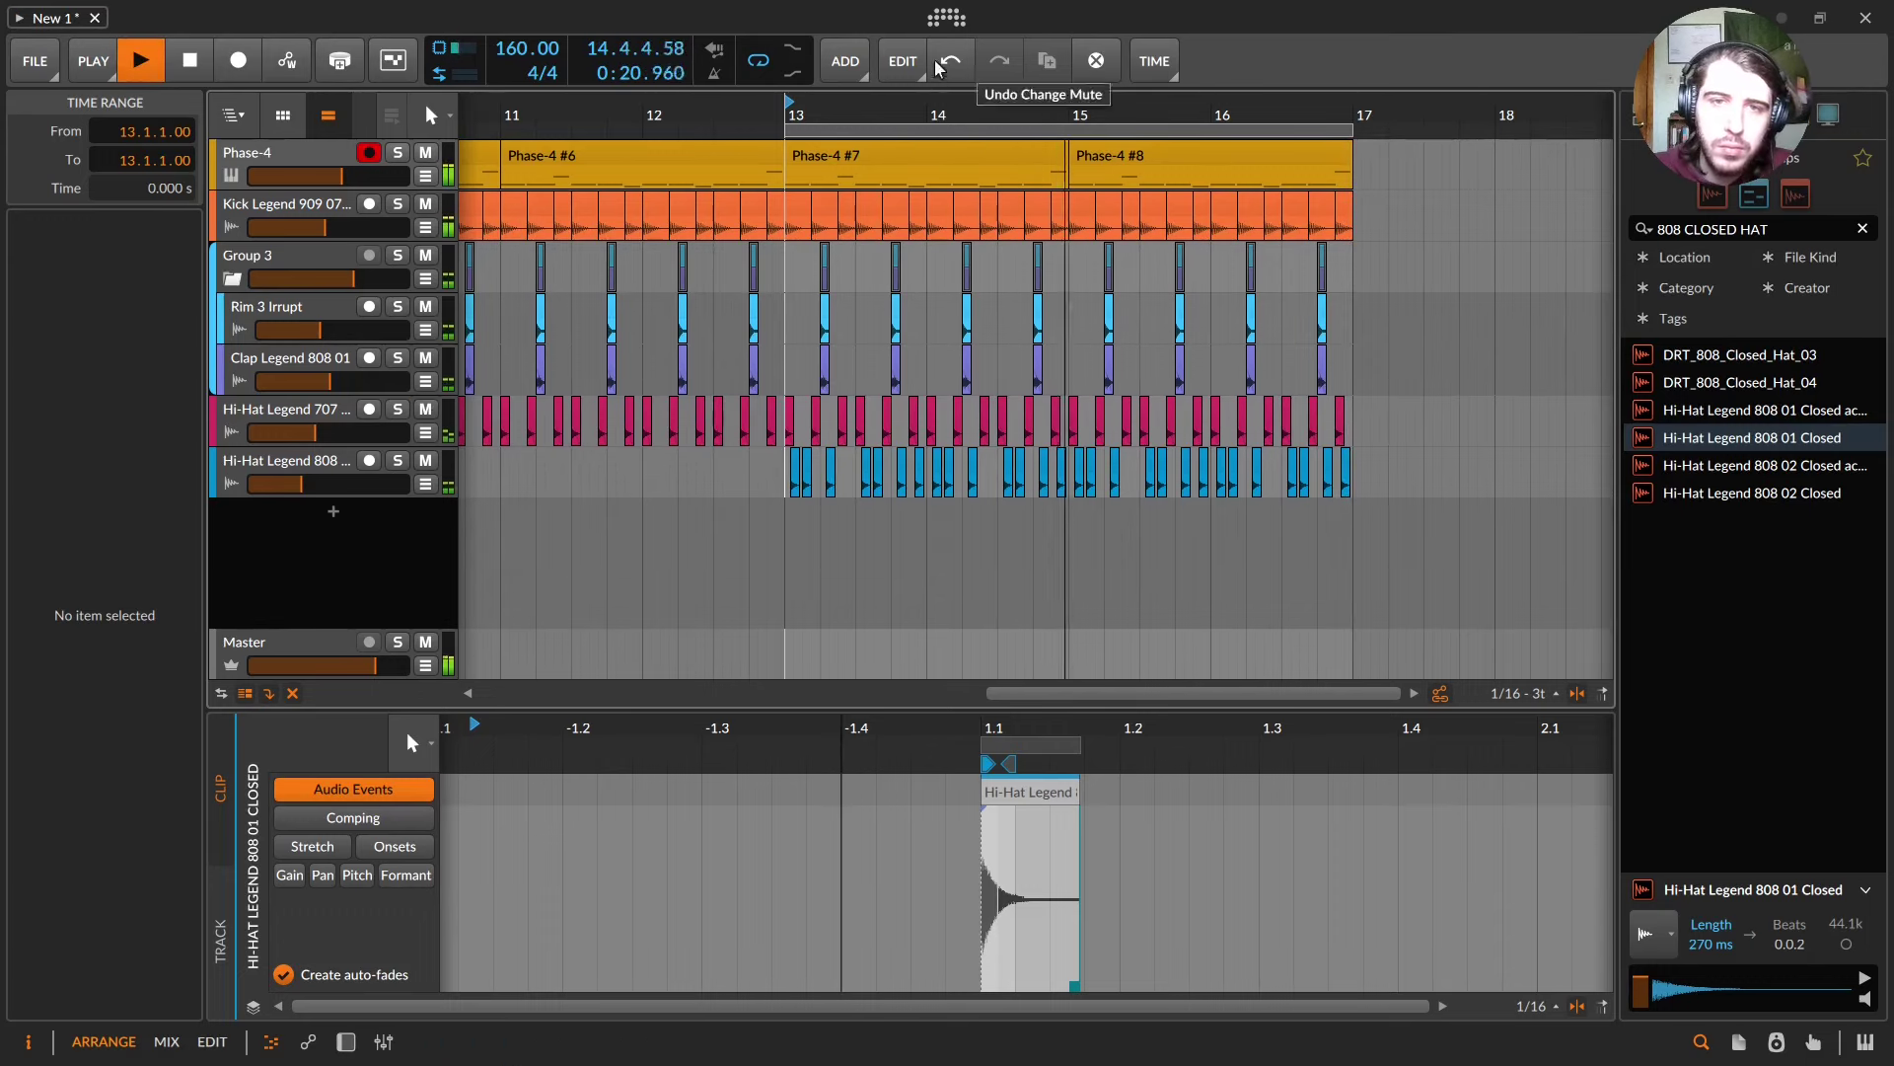
- Consolidate the 808 hat events in bars 13–17 into a single clip
drag(903, 114, 888, 134)
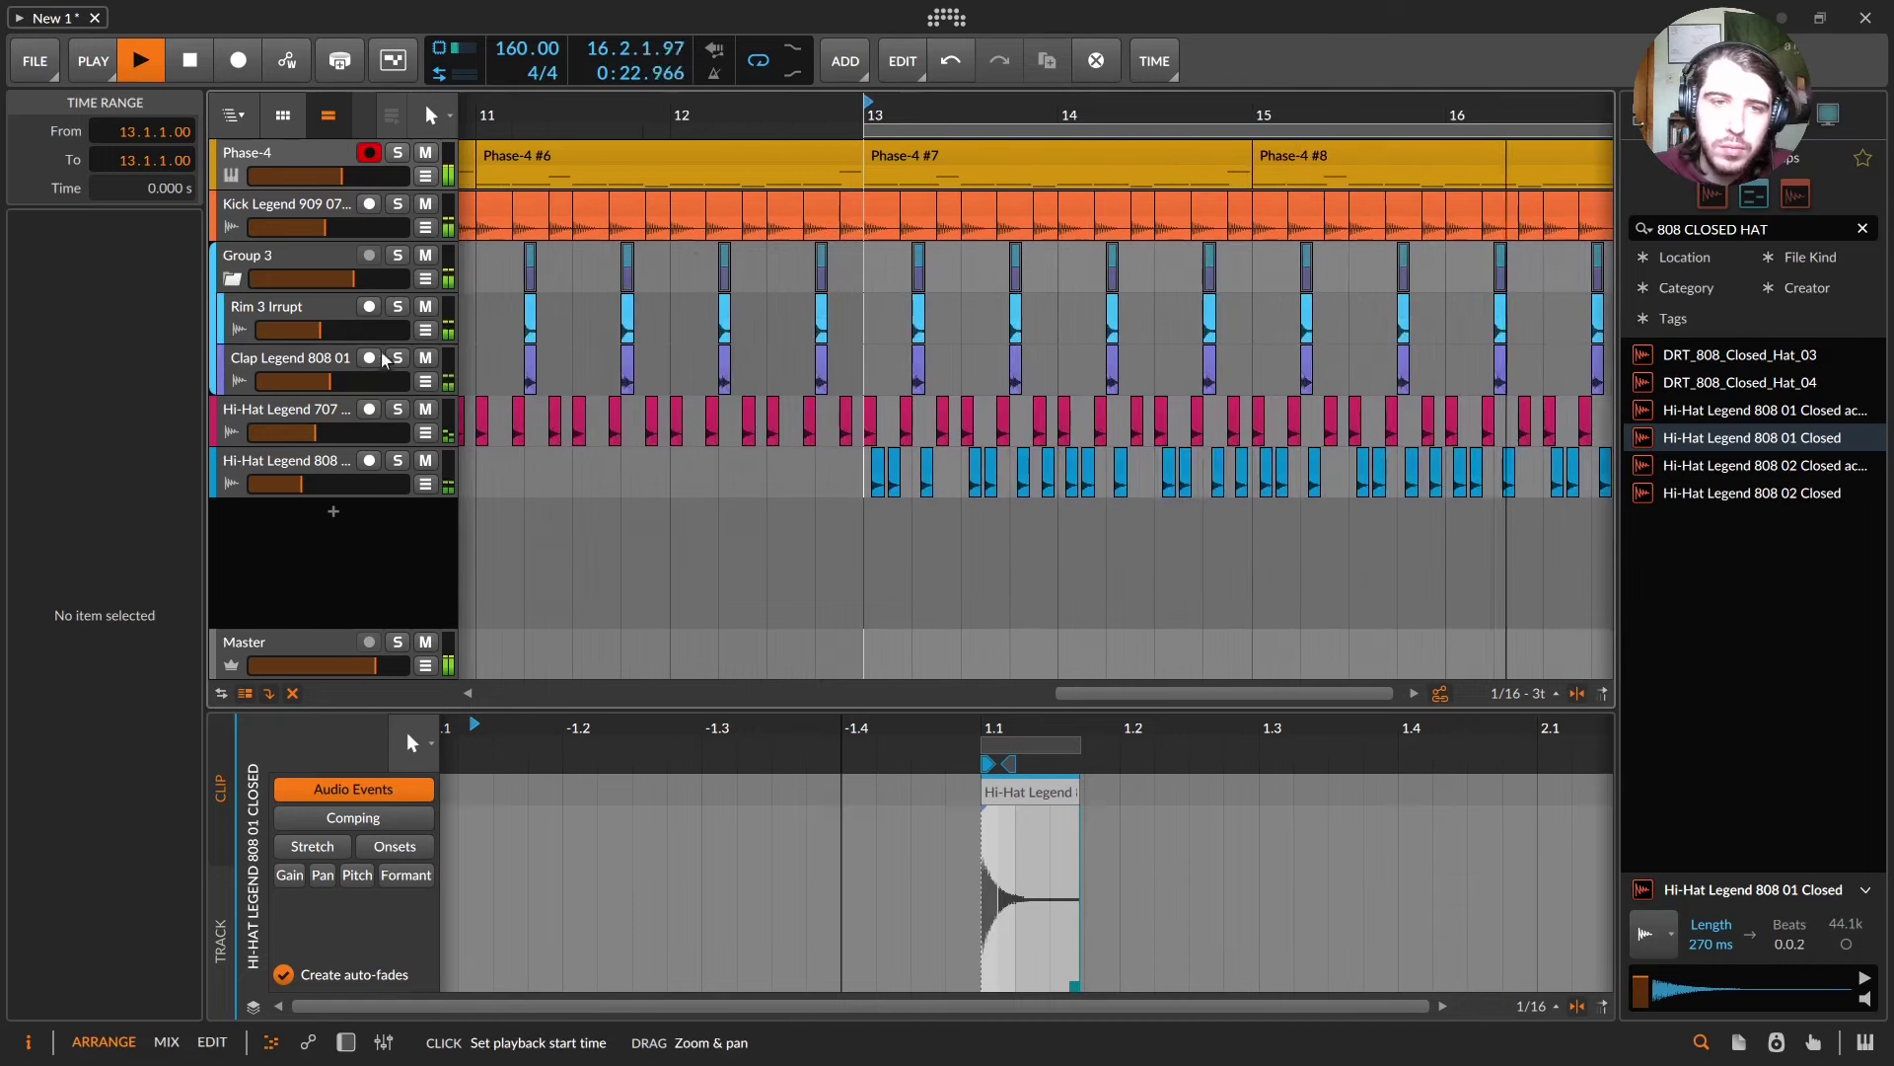
double_click(296, 466)
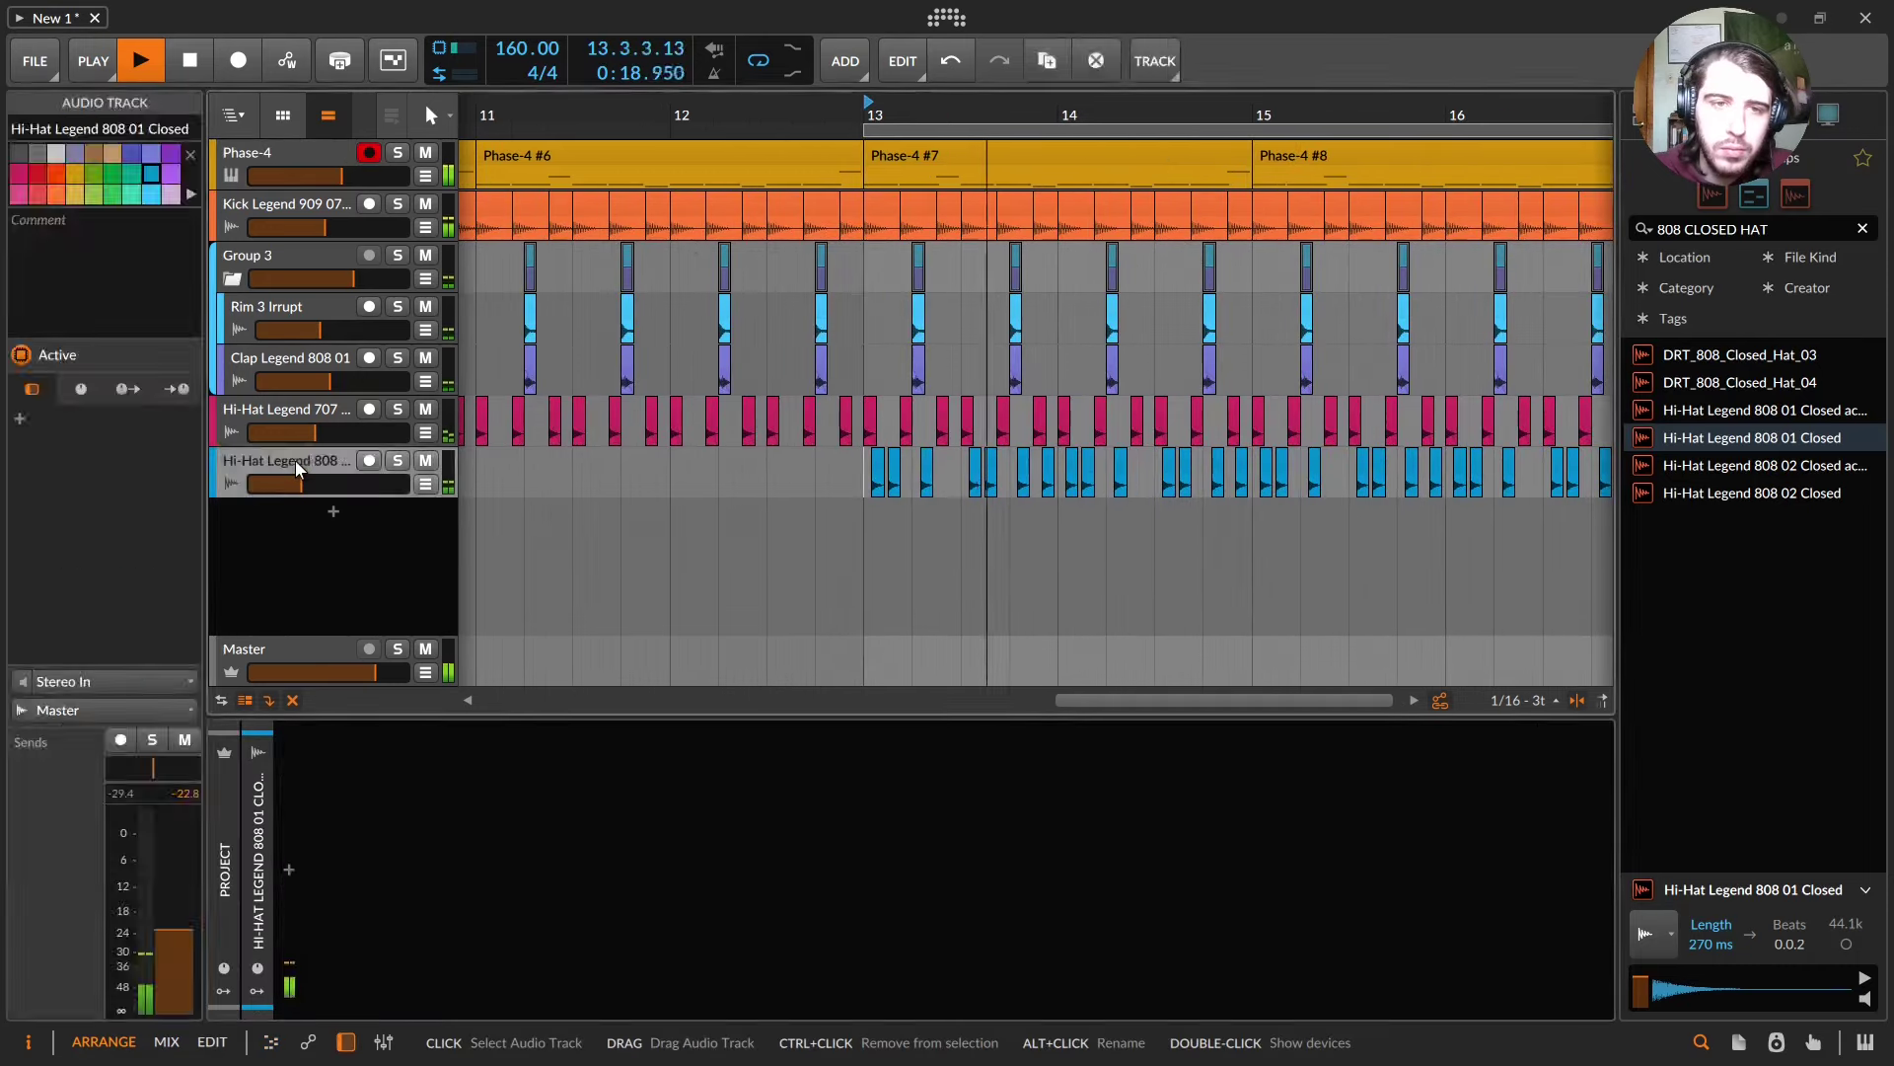
drag(1419, 113, 1032, 105)
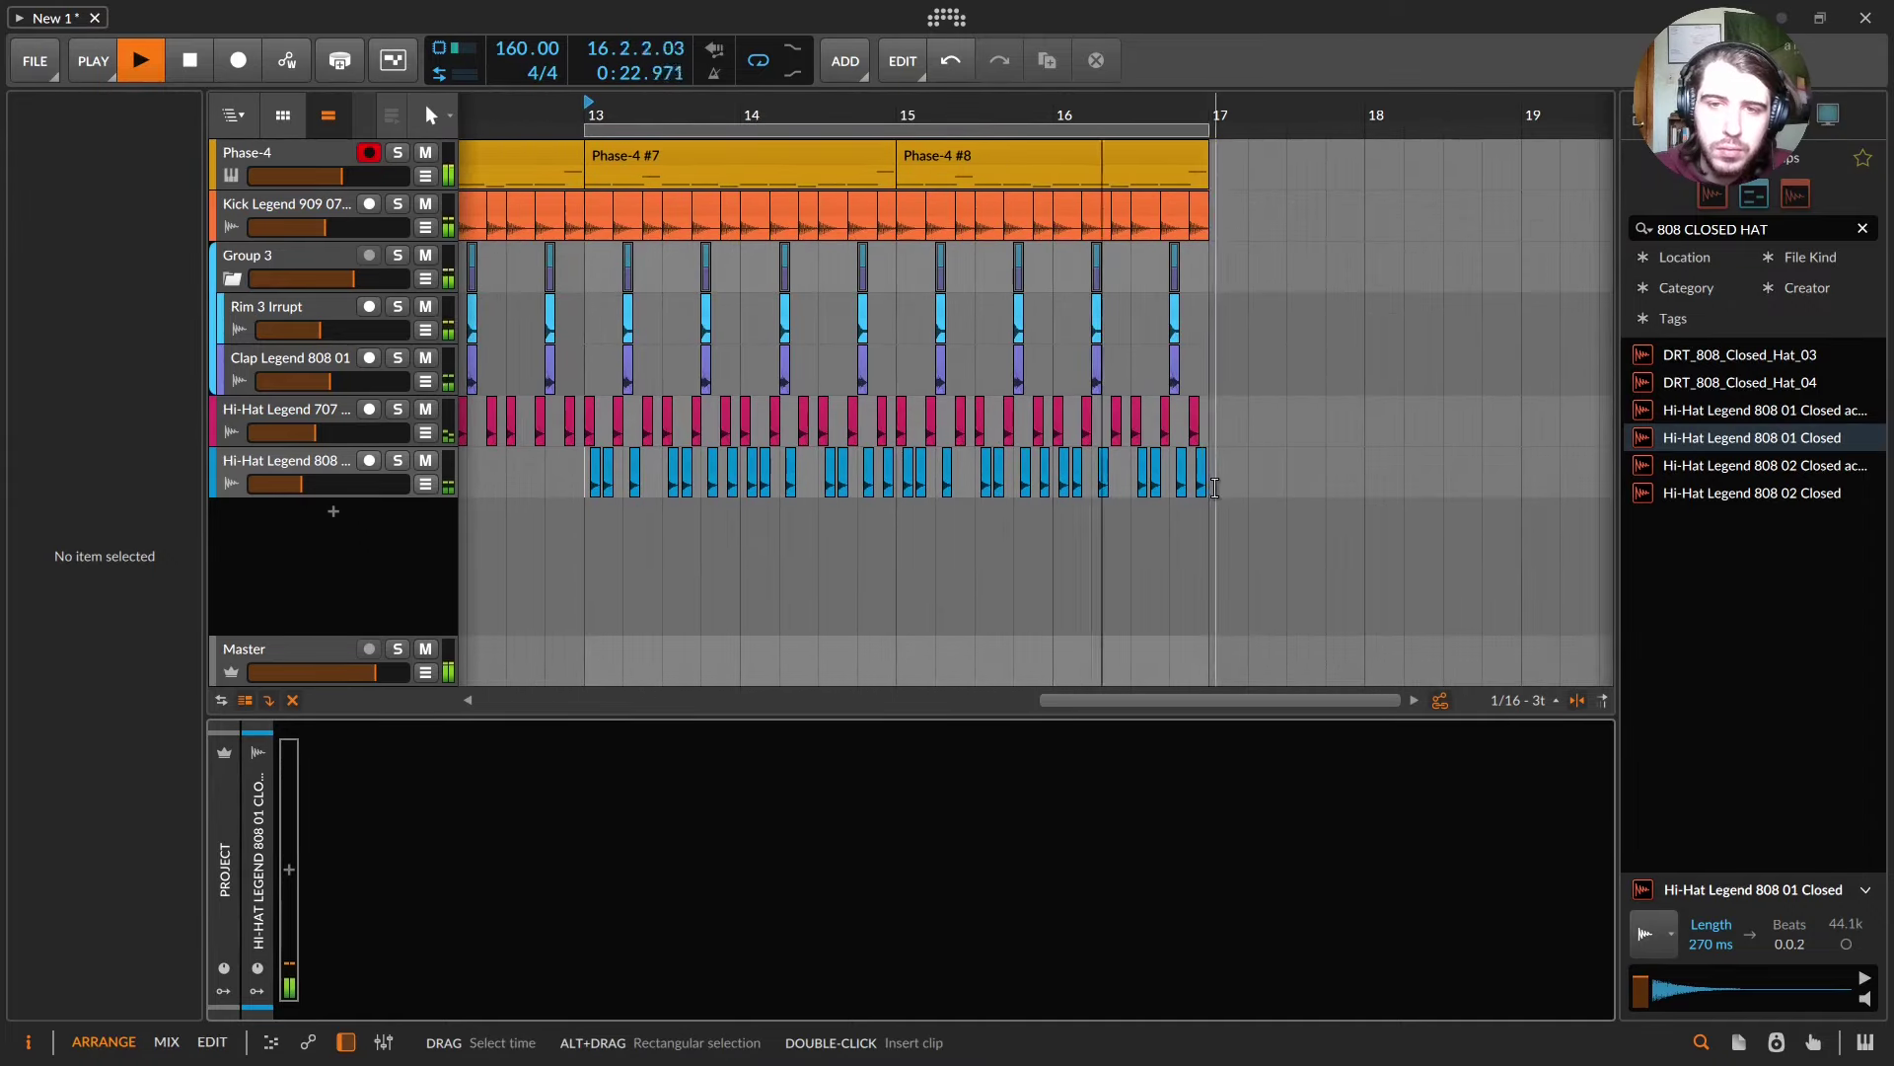
drag(1211, 484, 579, 474)
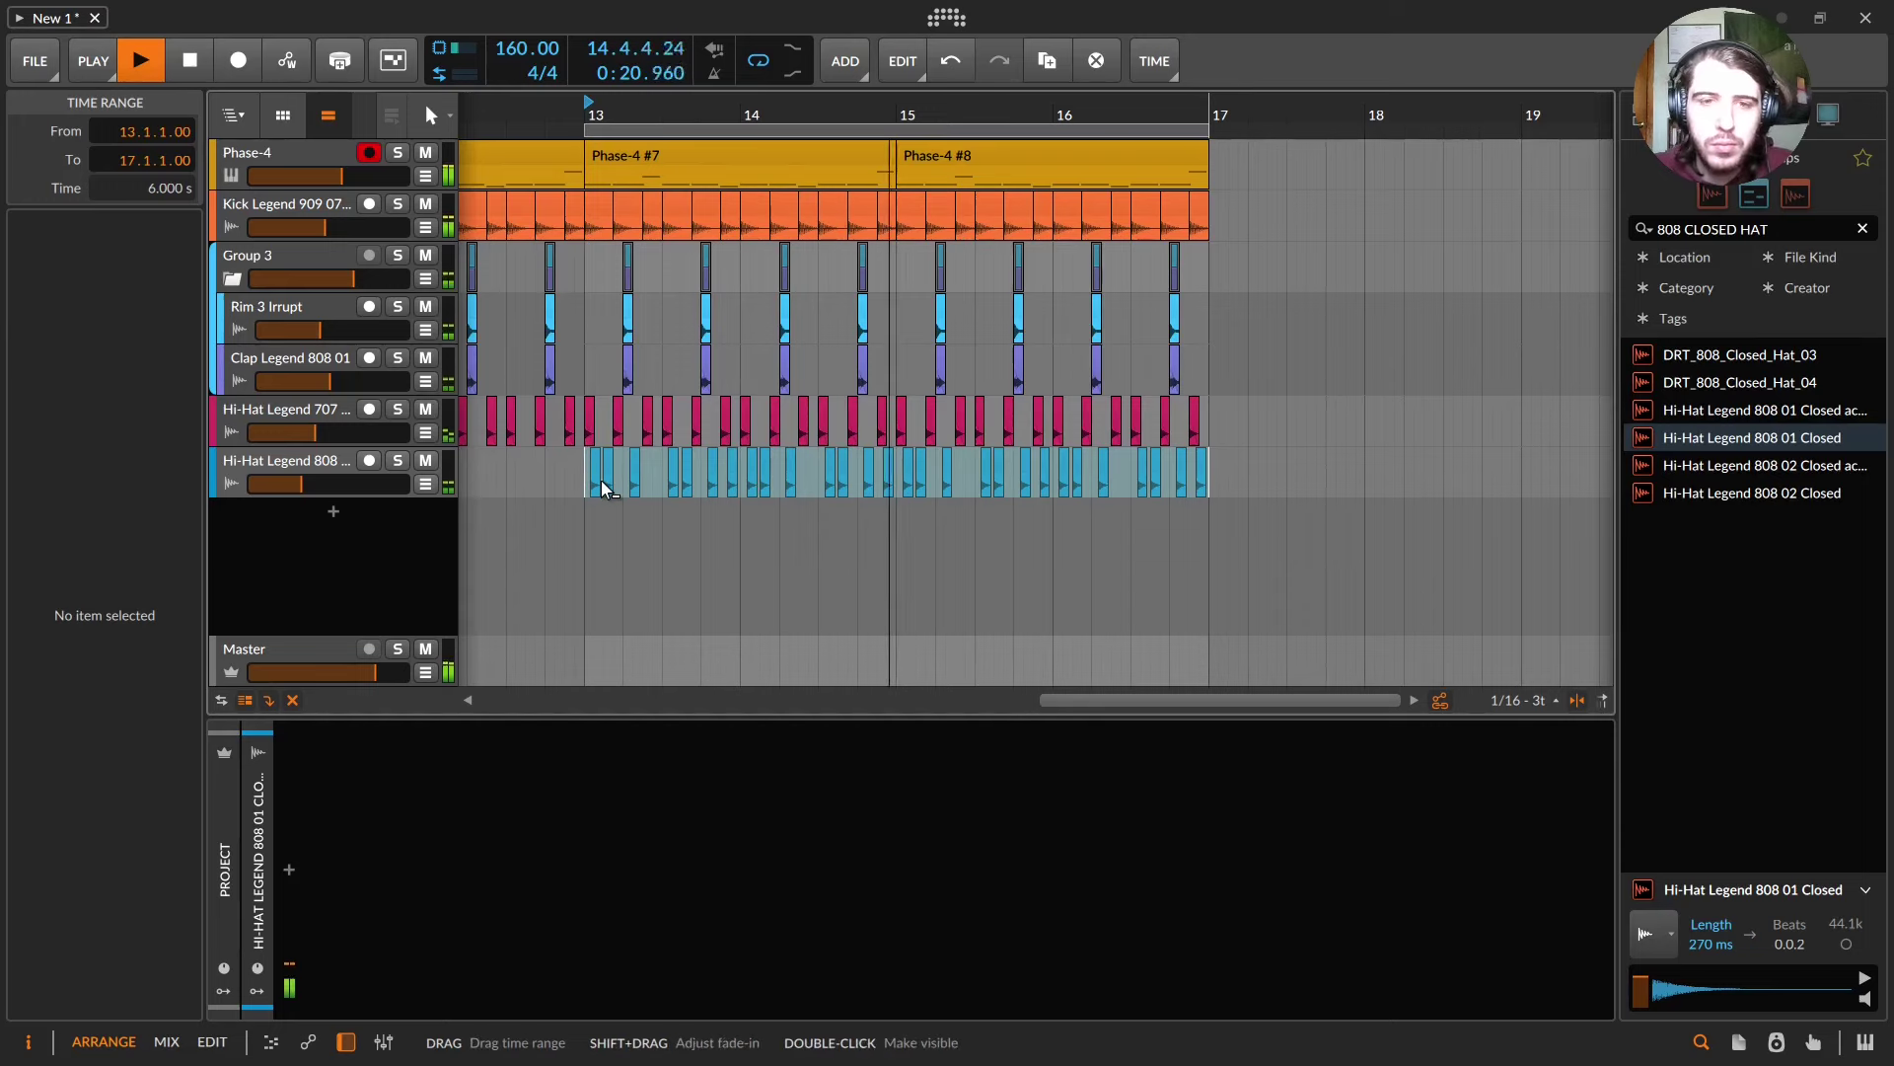
key(ctrl+j)
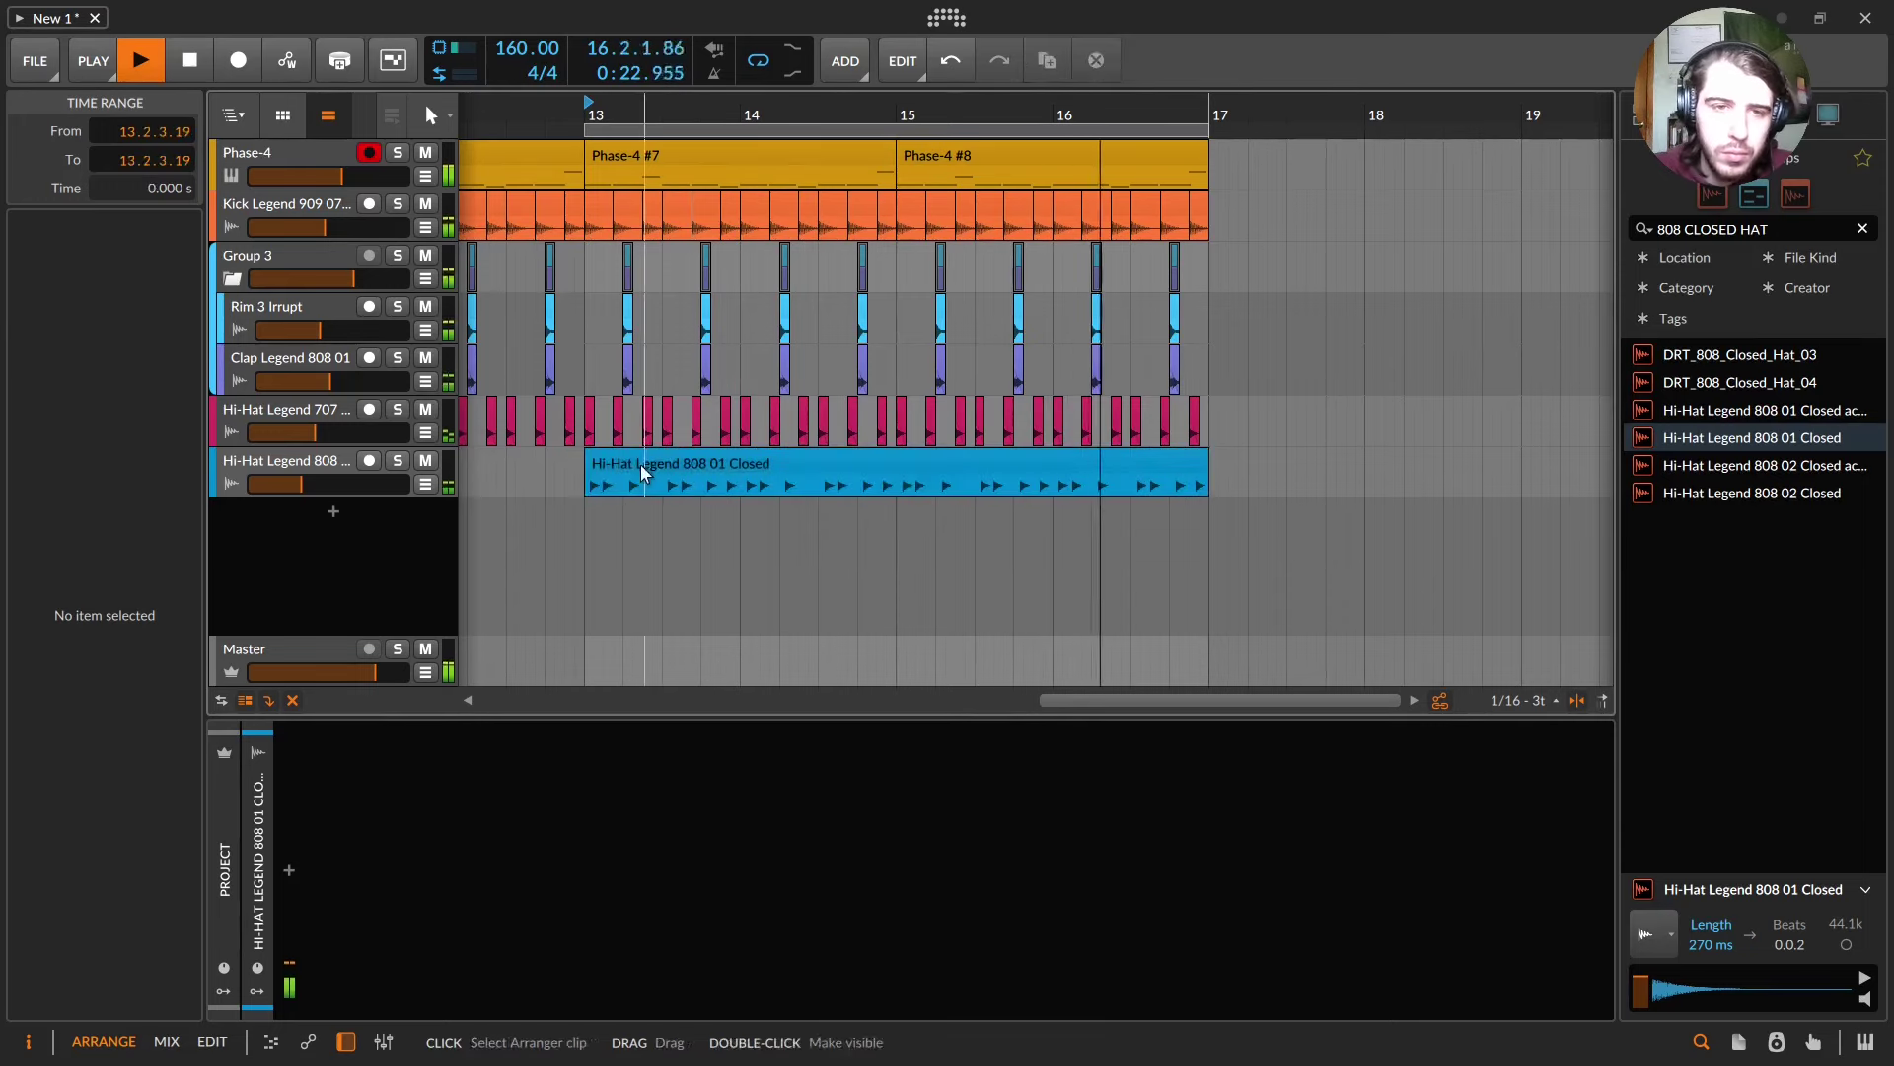
click(640, 464)
- Set the hat clip's stretch mode to Slice, pitch it down 12 semitones, and lower the track to −19.1 dB
click(163, 766)
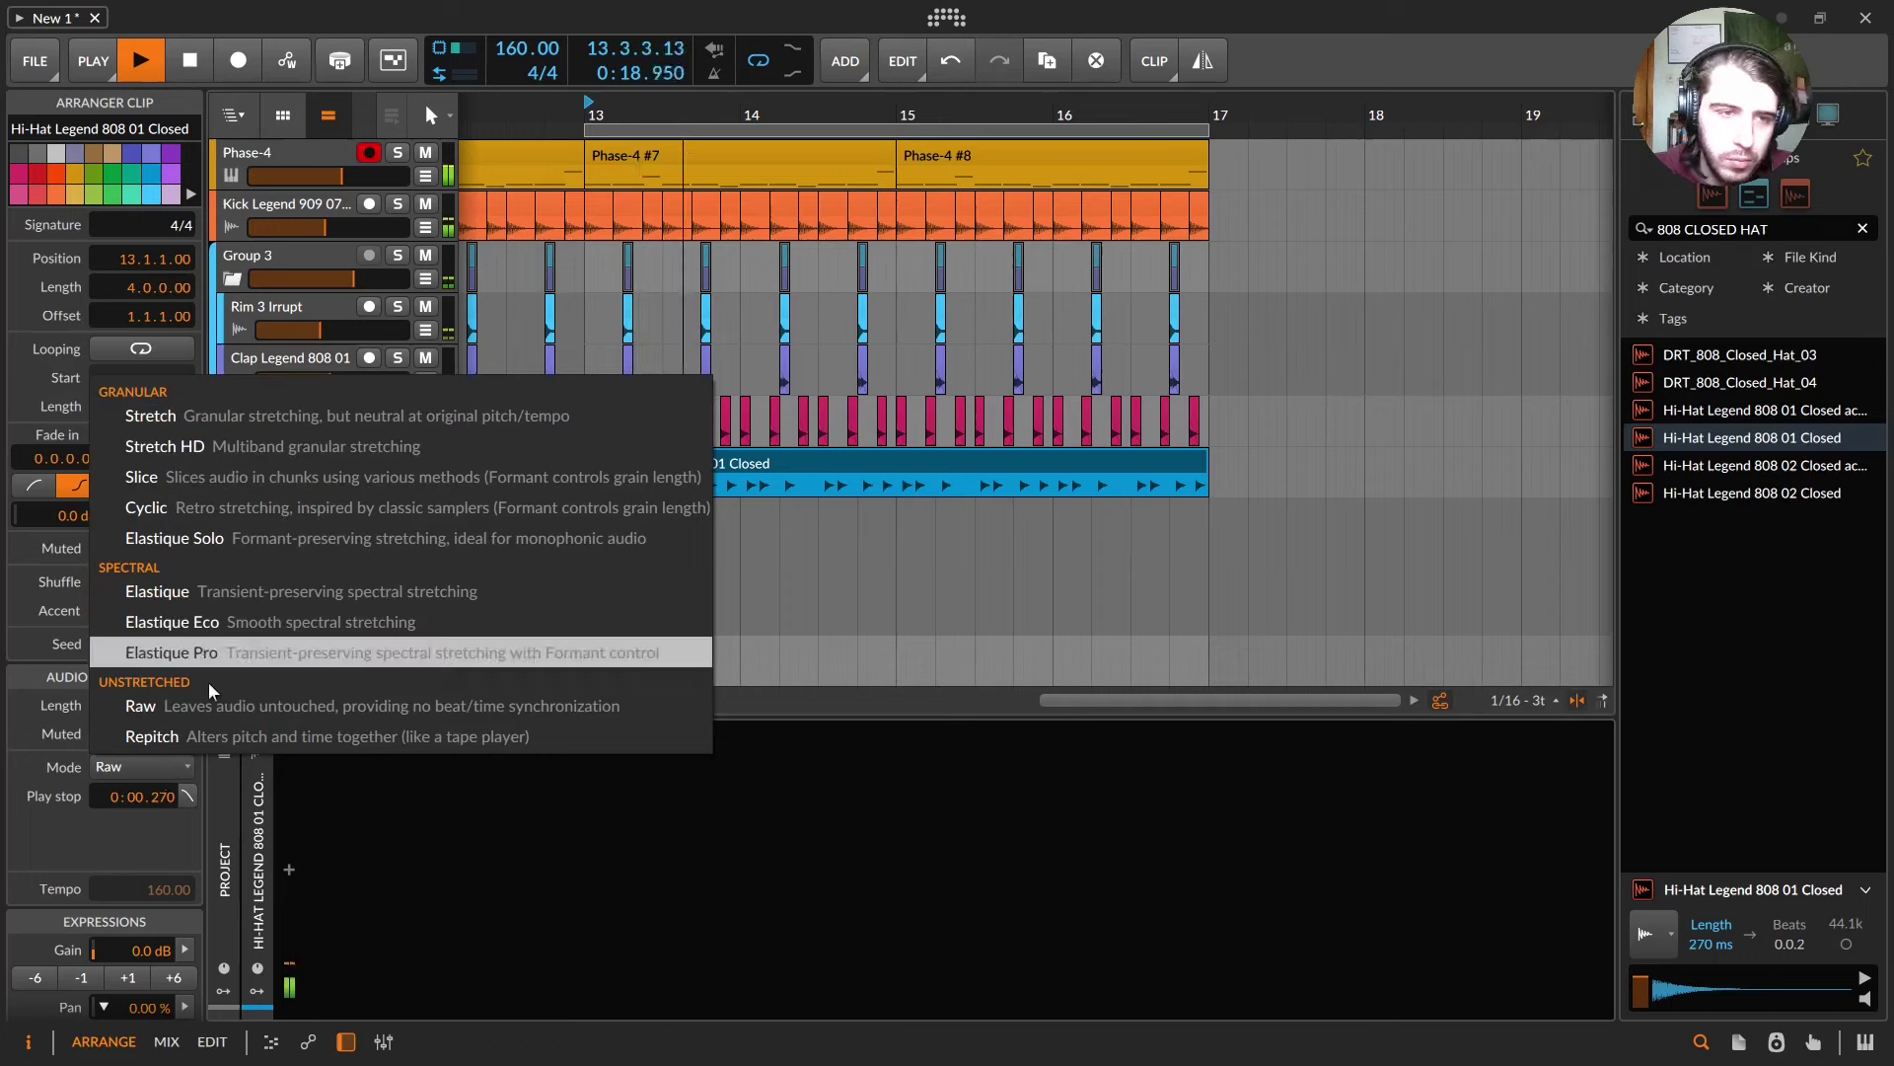
click(223, 740)
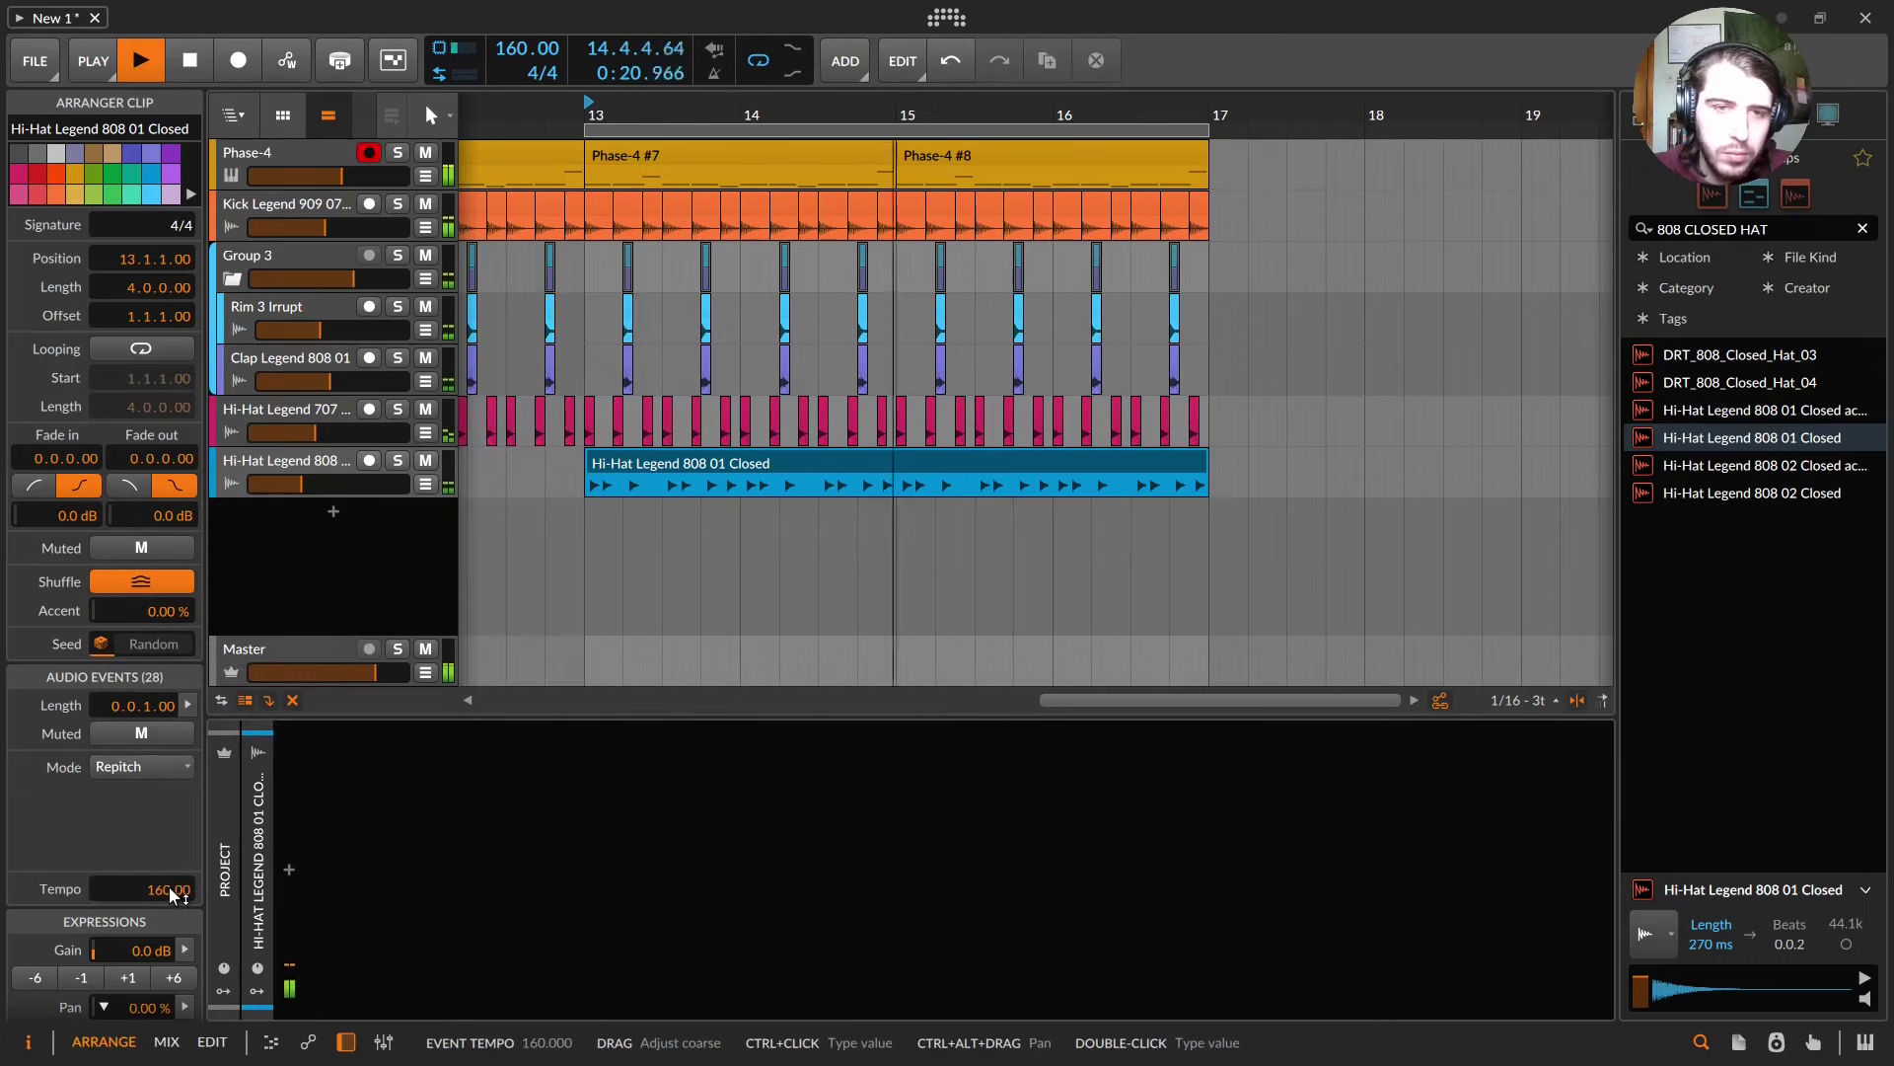
click(164, 767)
click(141, 477)
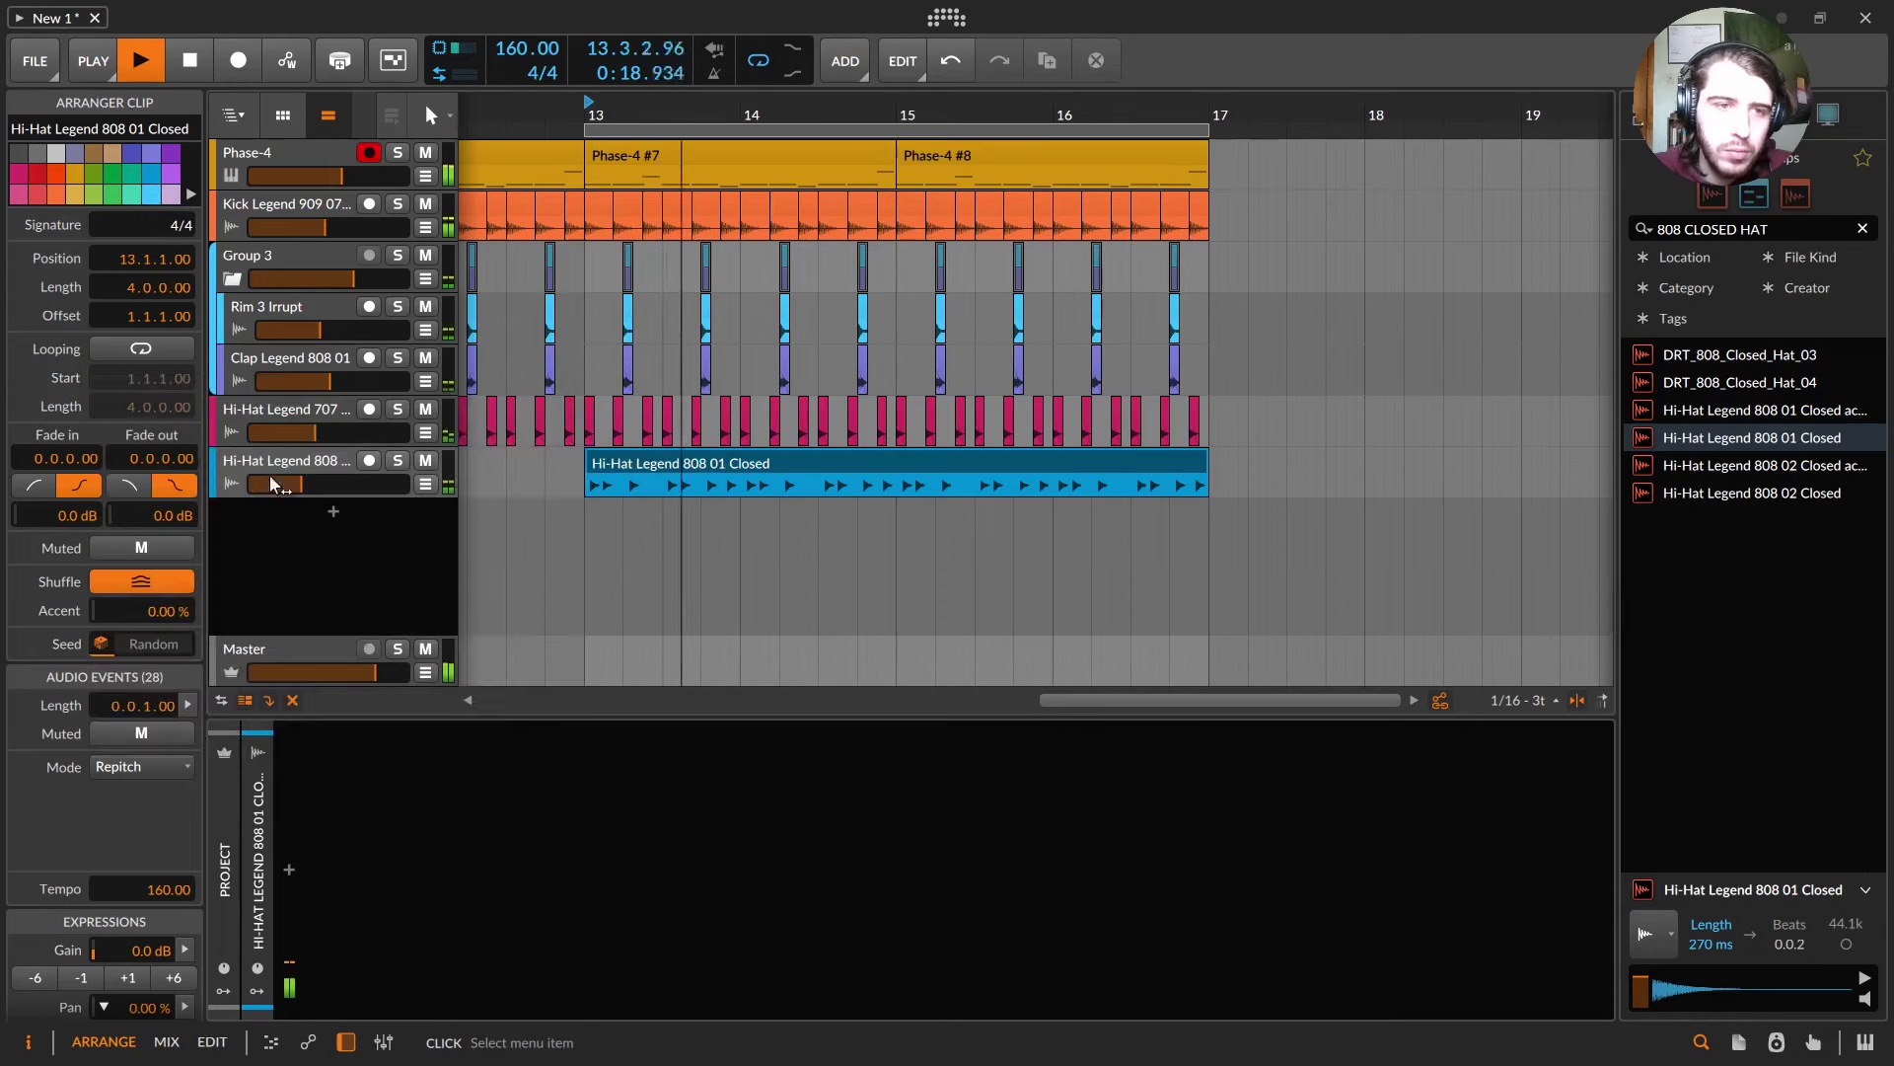
scroll(160, 903, down, 1)
click(46, 1004)
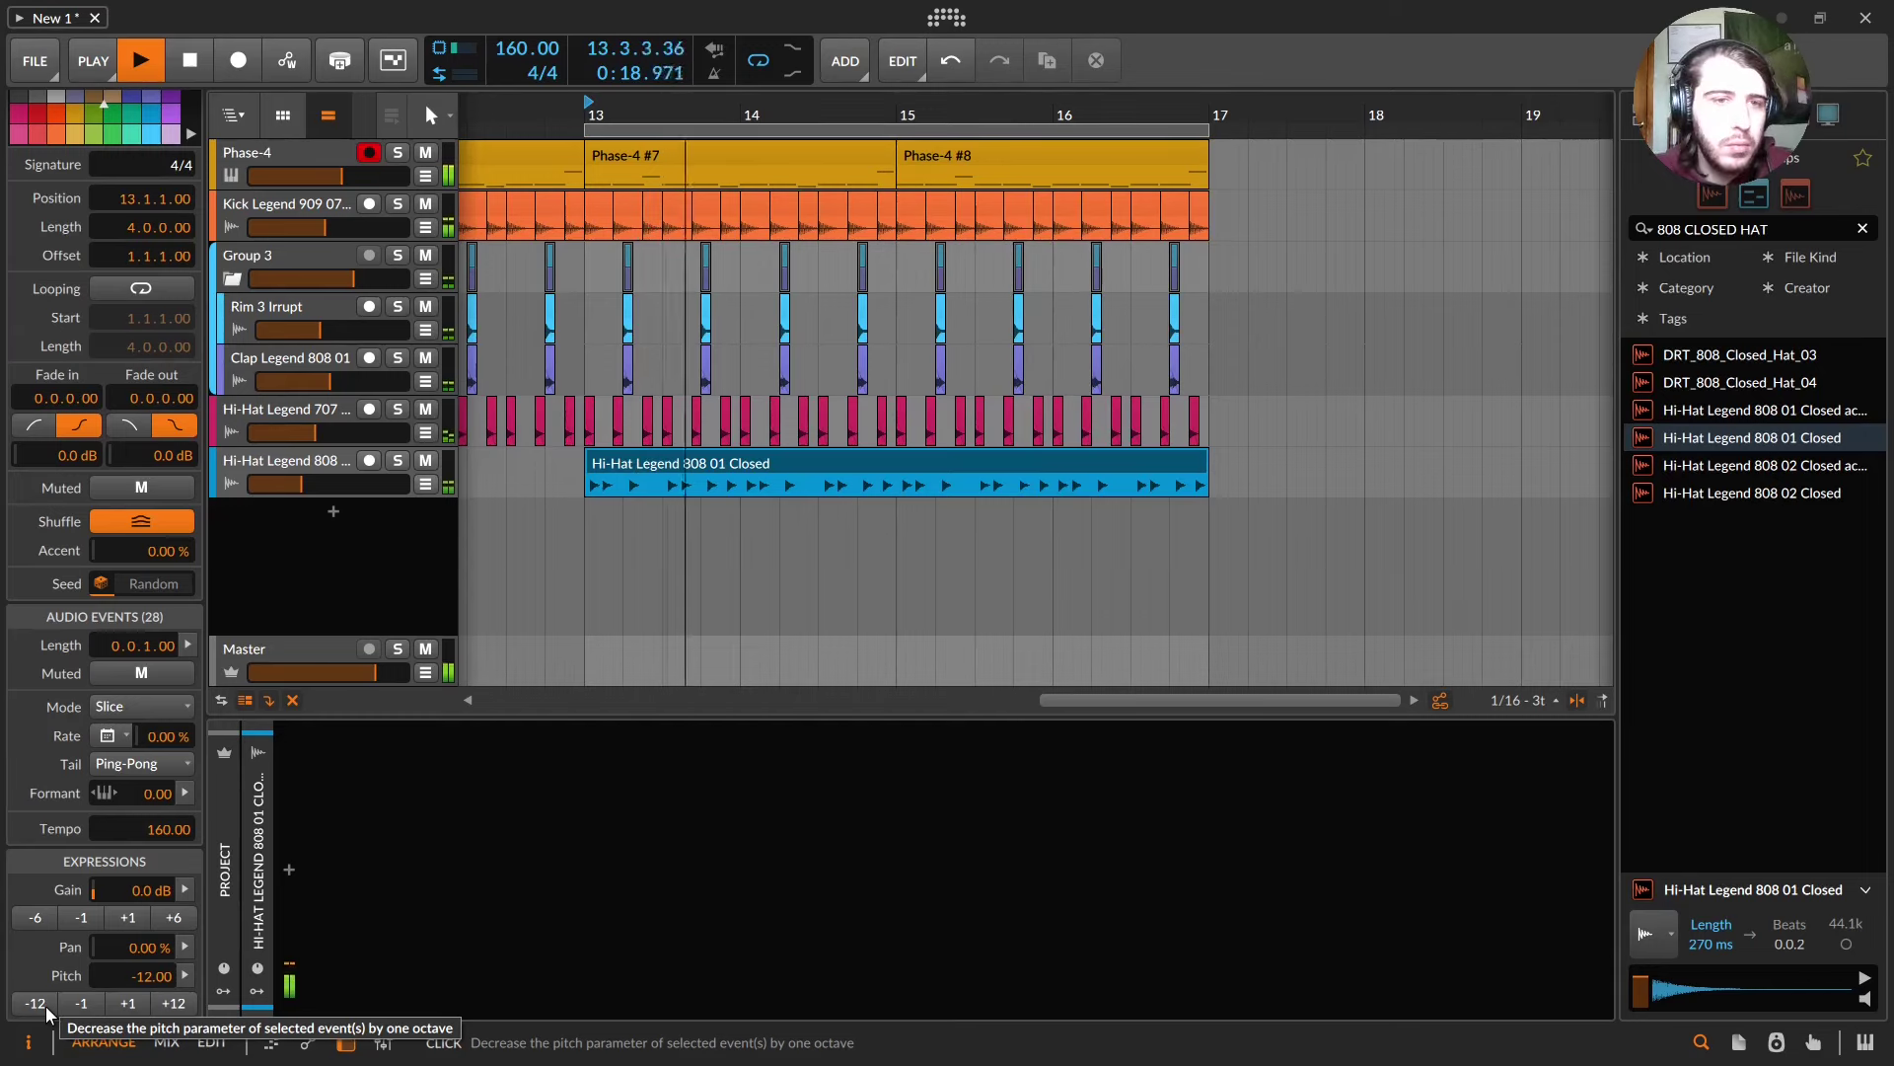
drag(316, 484, 315, 476)
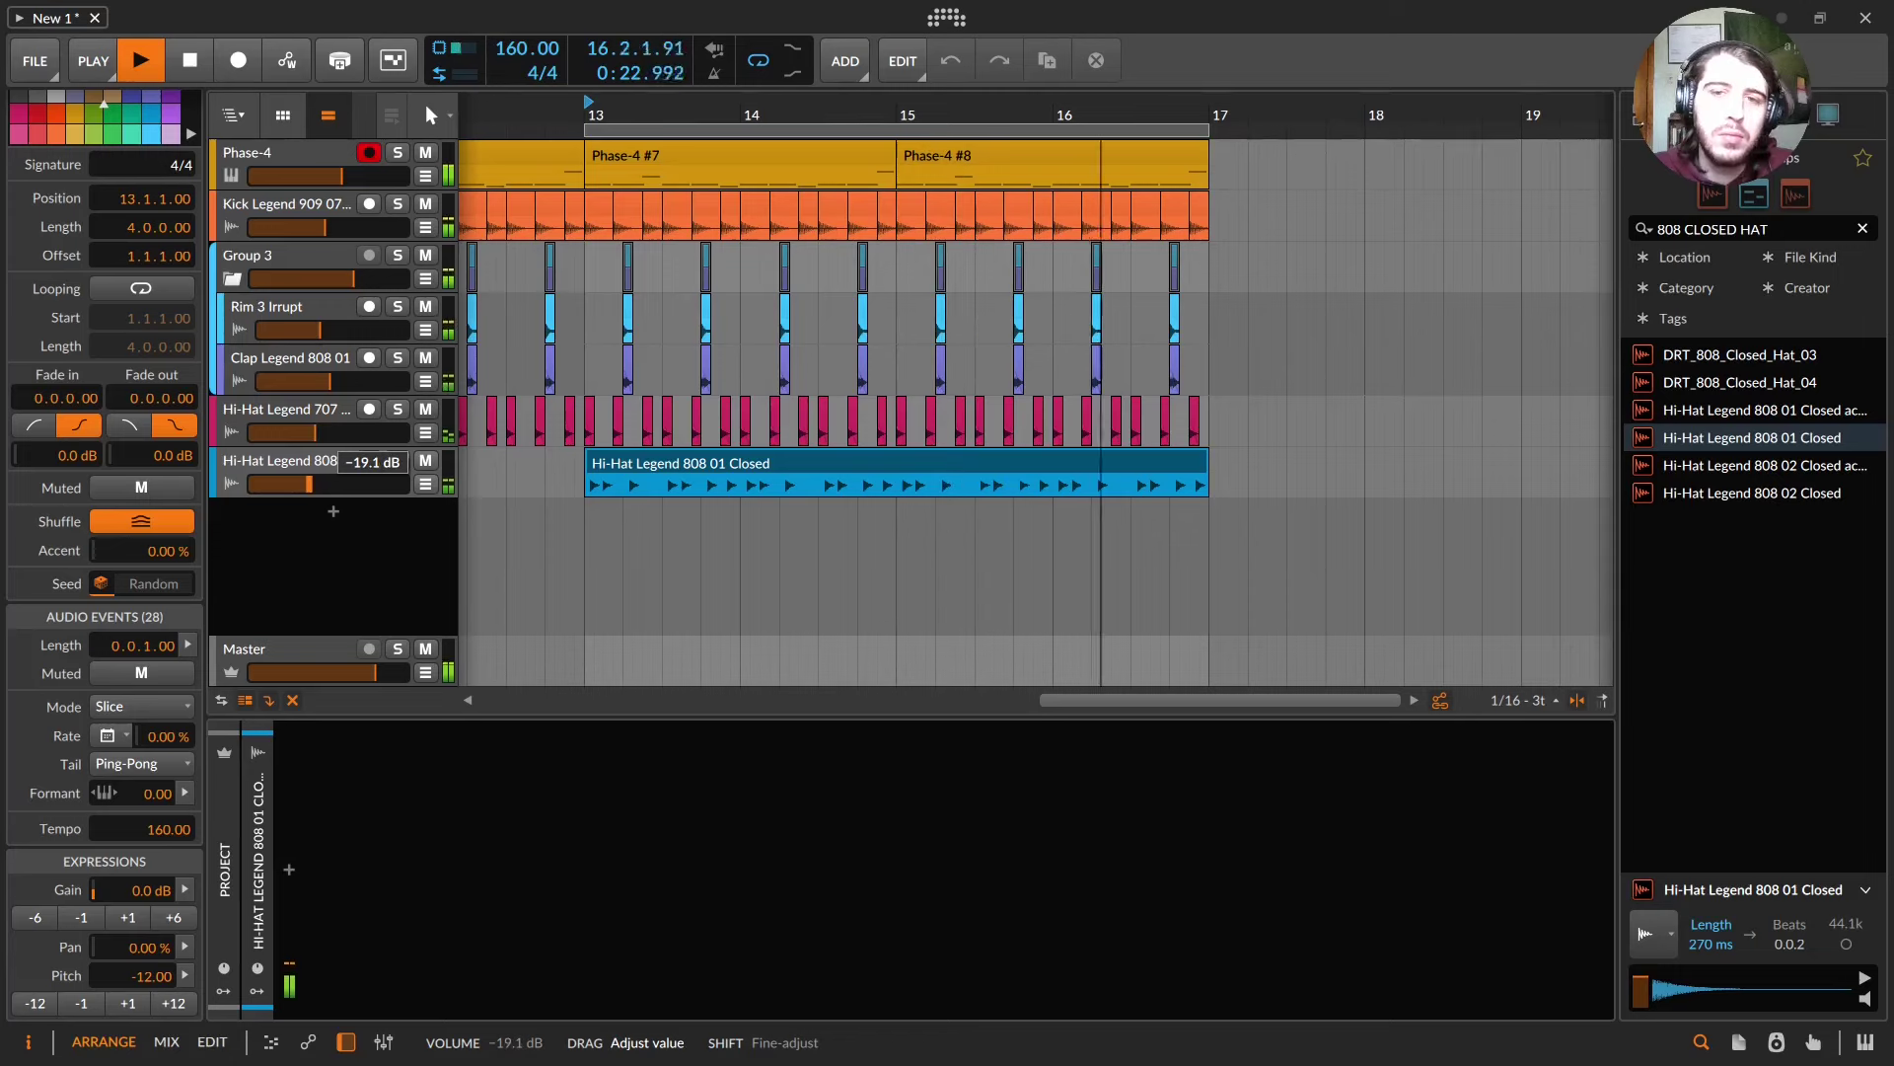
click(1721, 115)
click(1679, 116)
- Add a 2-pole band-pass Filter at about 2.2 kHz and 54 % resonance, with Envelope Follower on frequency
key(BackSpace)
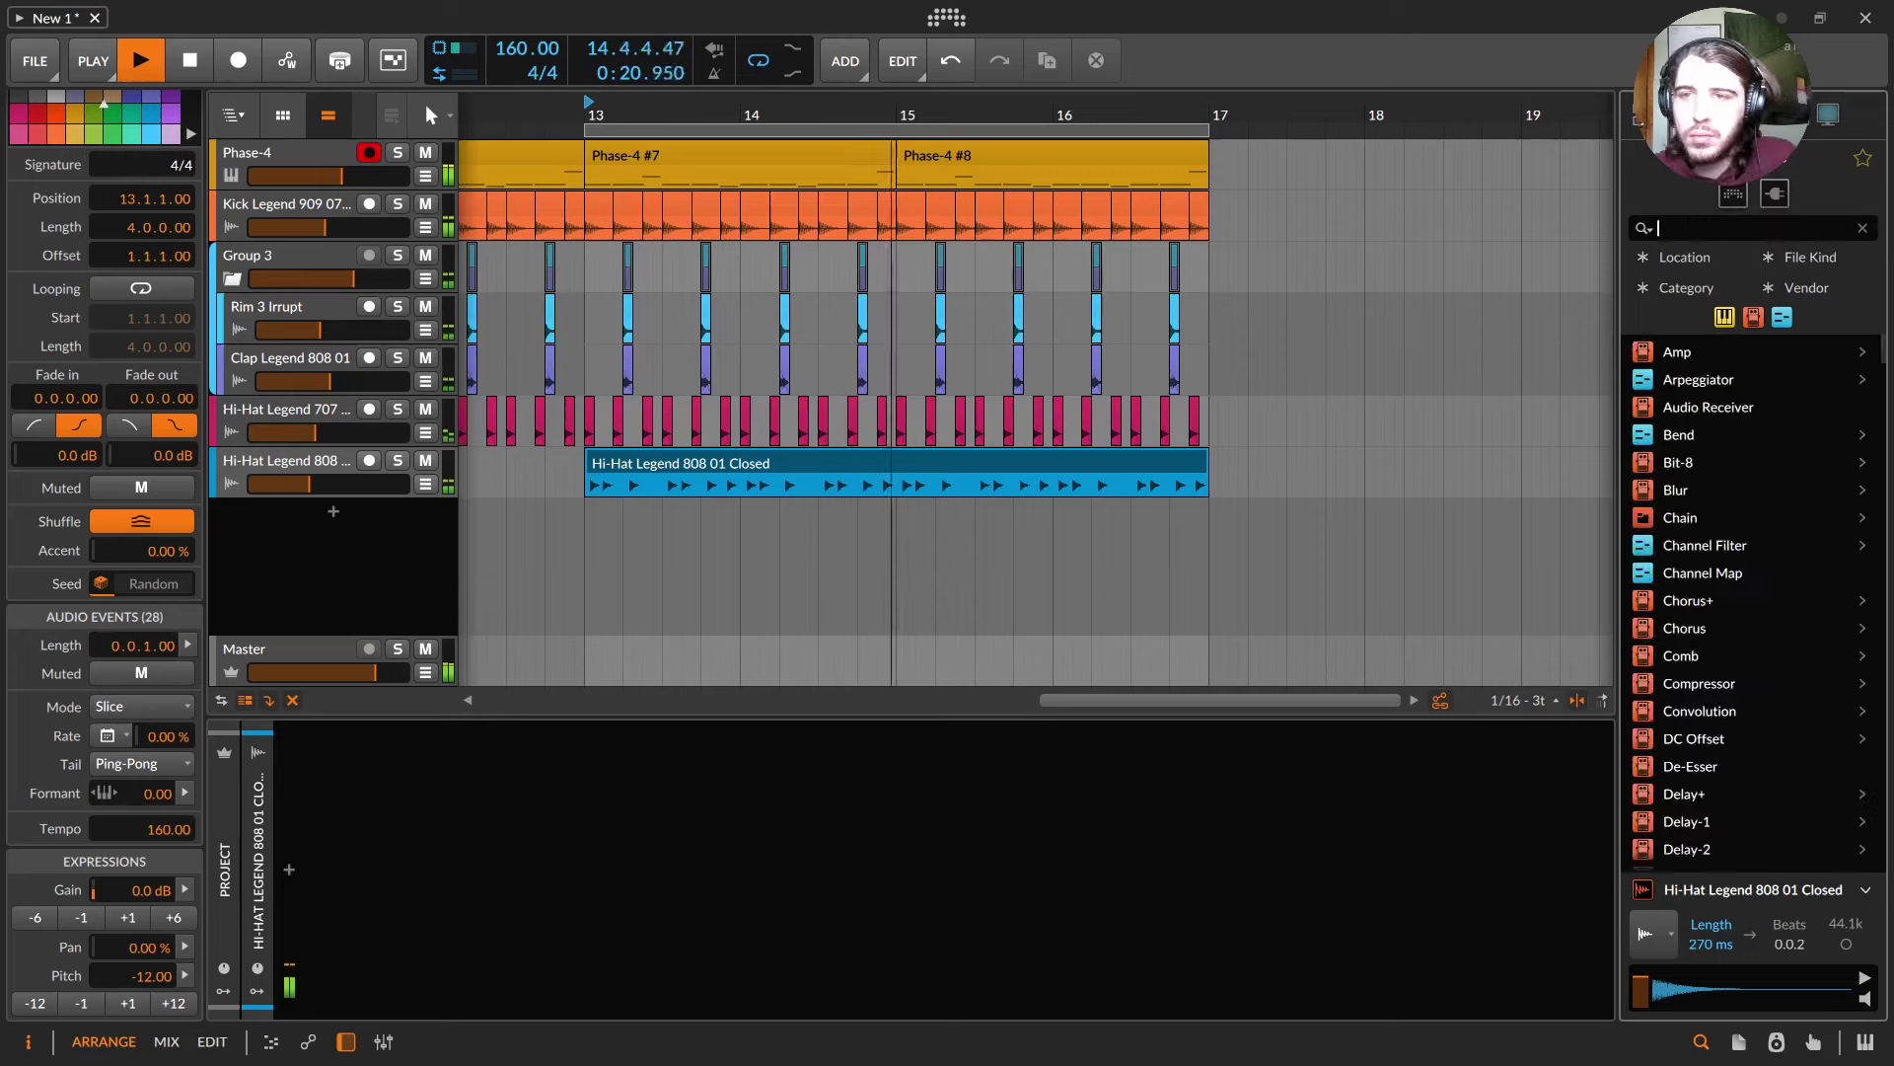
text(filter)
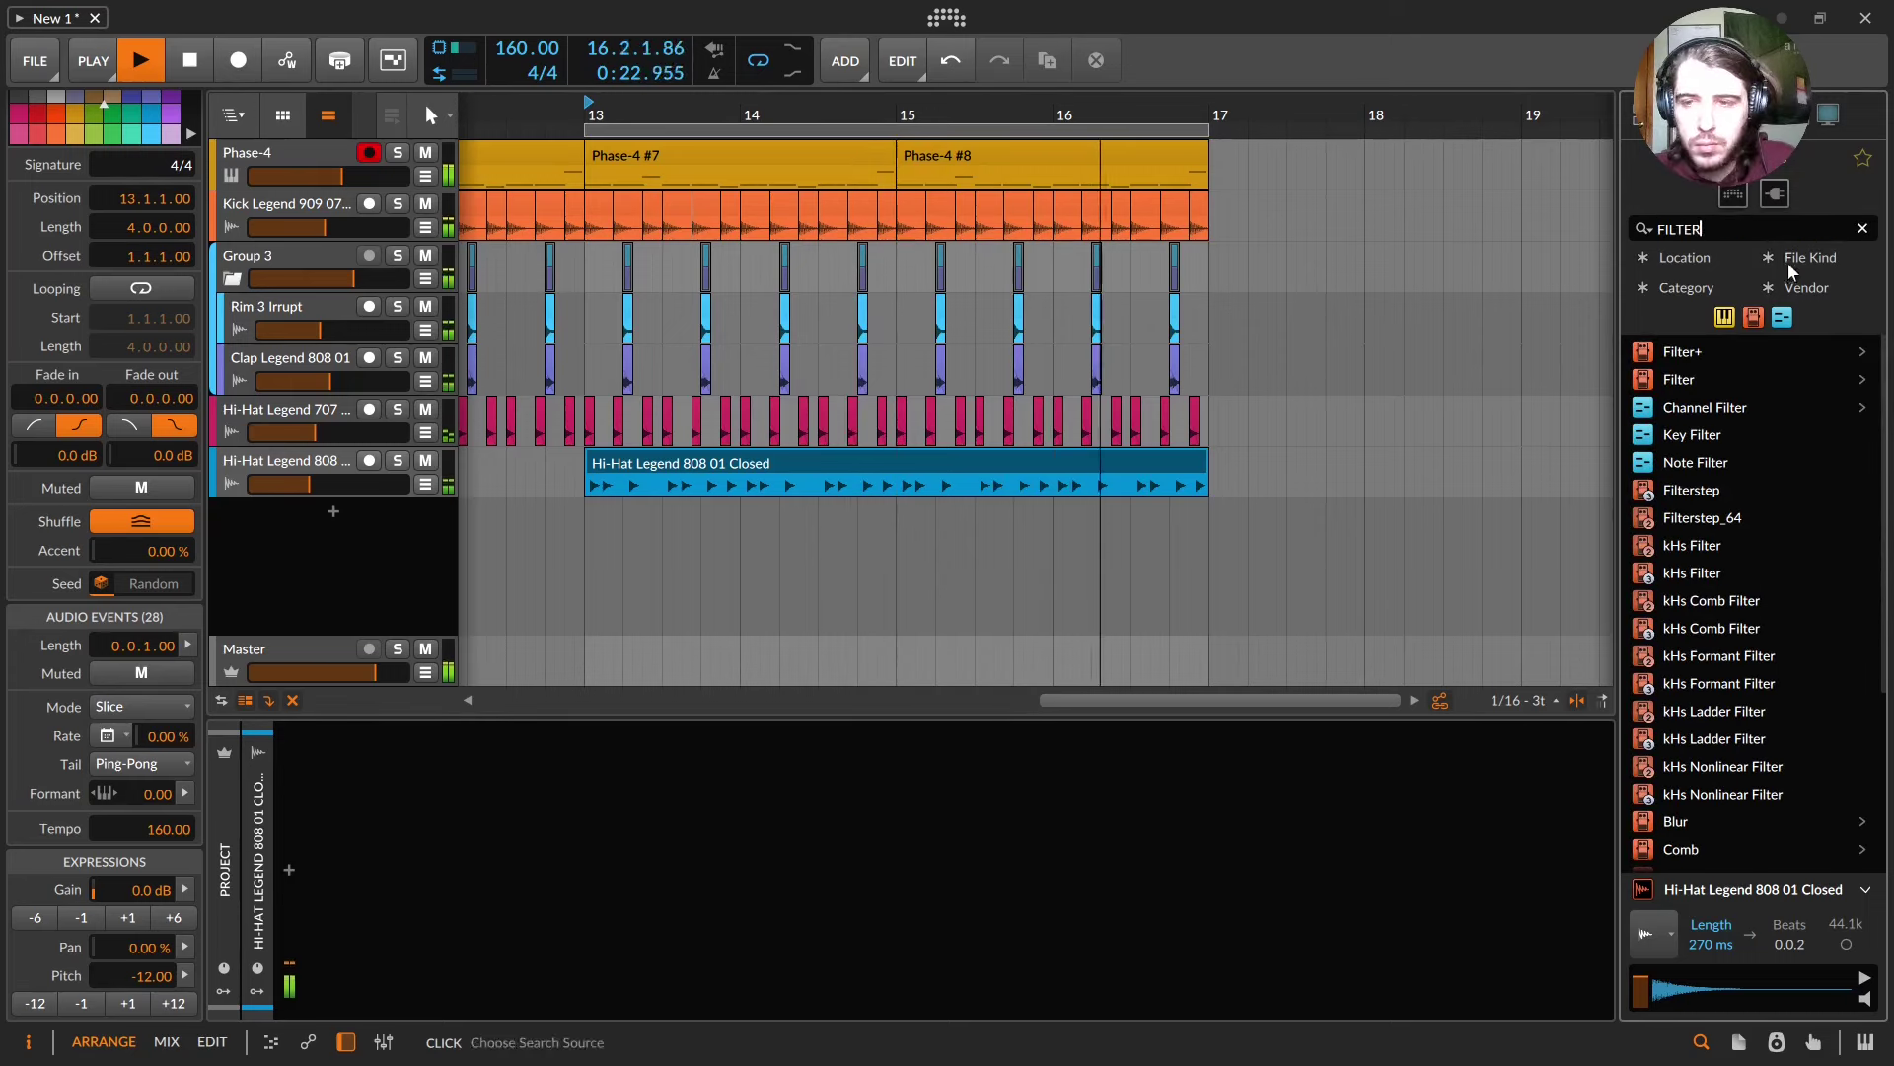
drag(1678, 379, 1146, 836)
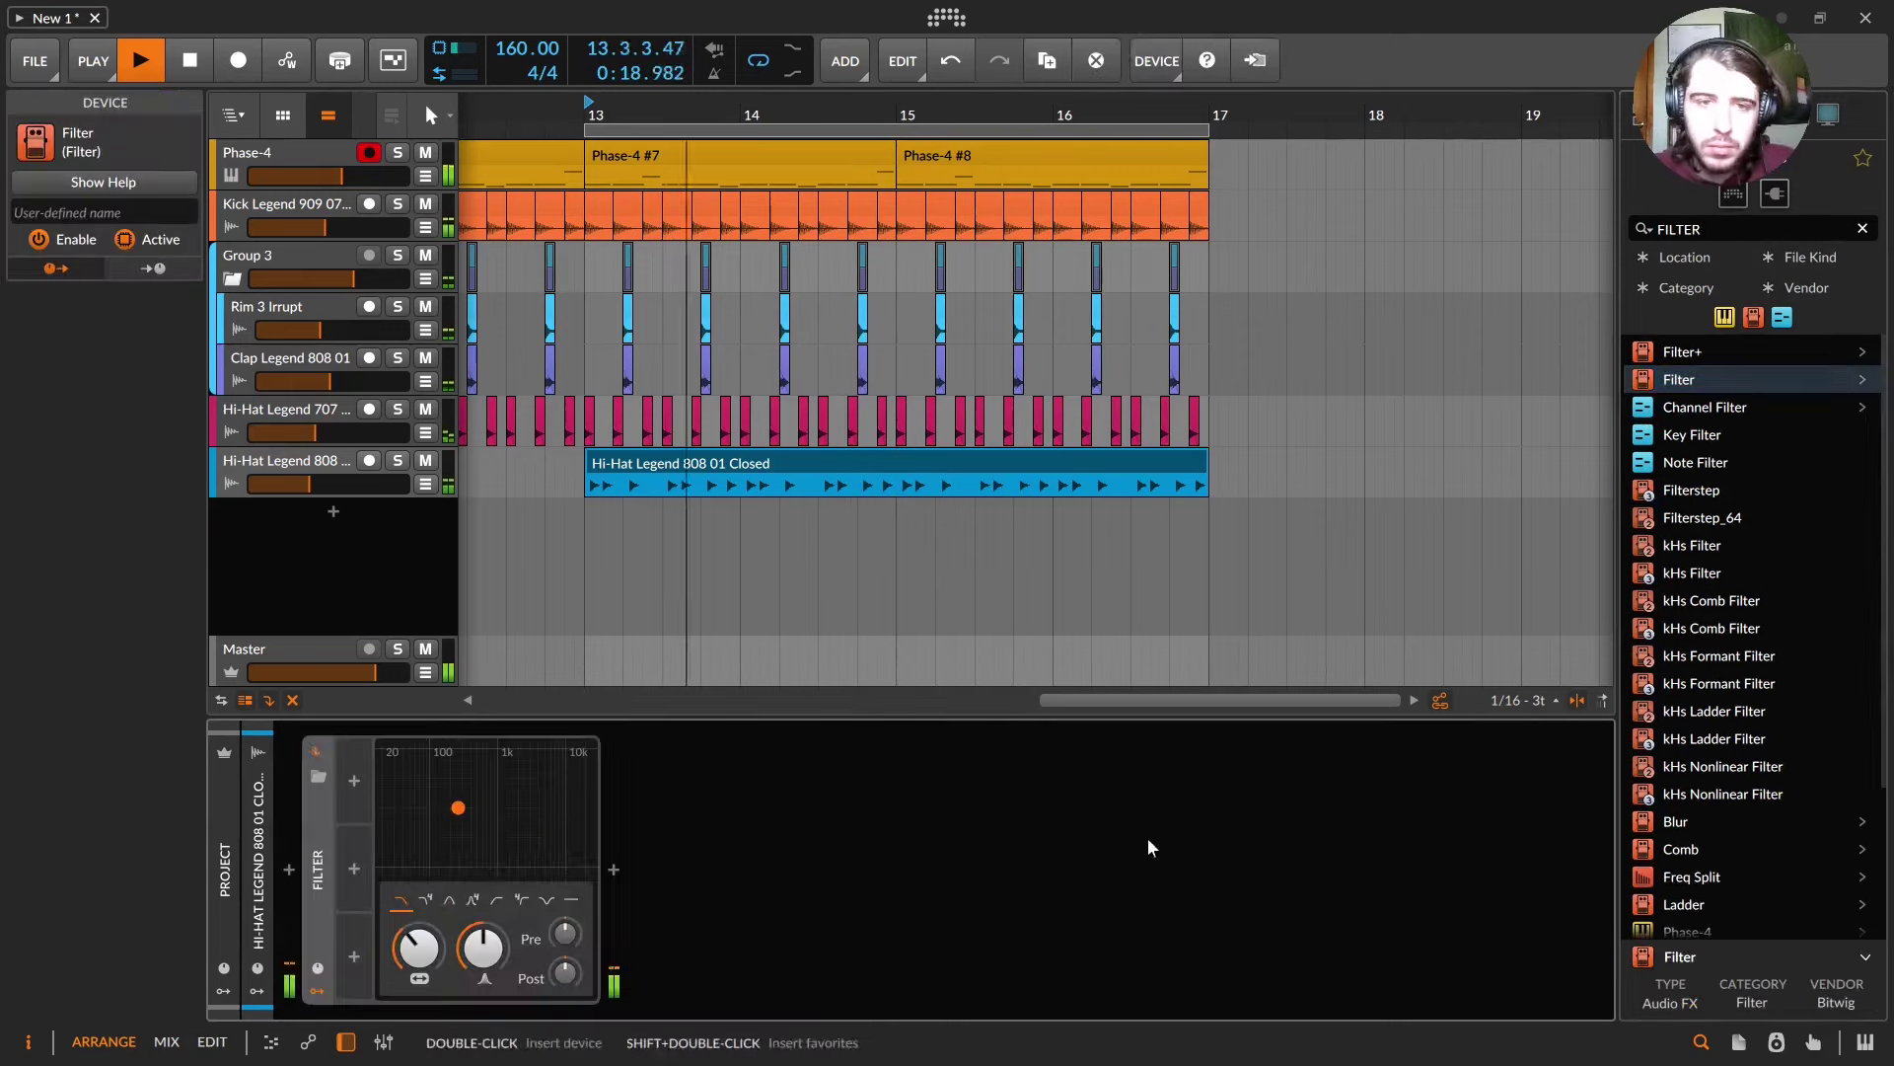
click(473, 899)
click(449, 902)
drag(419, 945, 420, 886)
drag(484, 948, 419, 938)
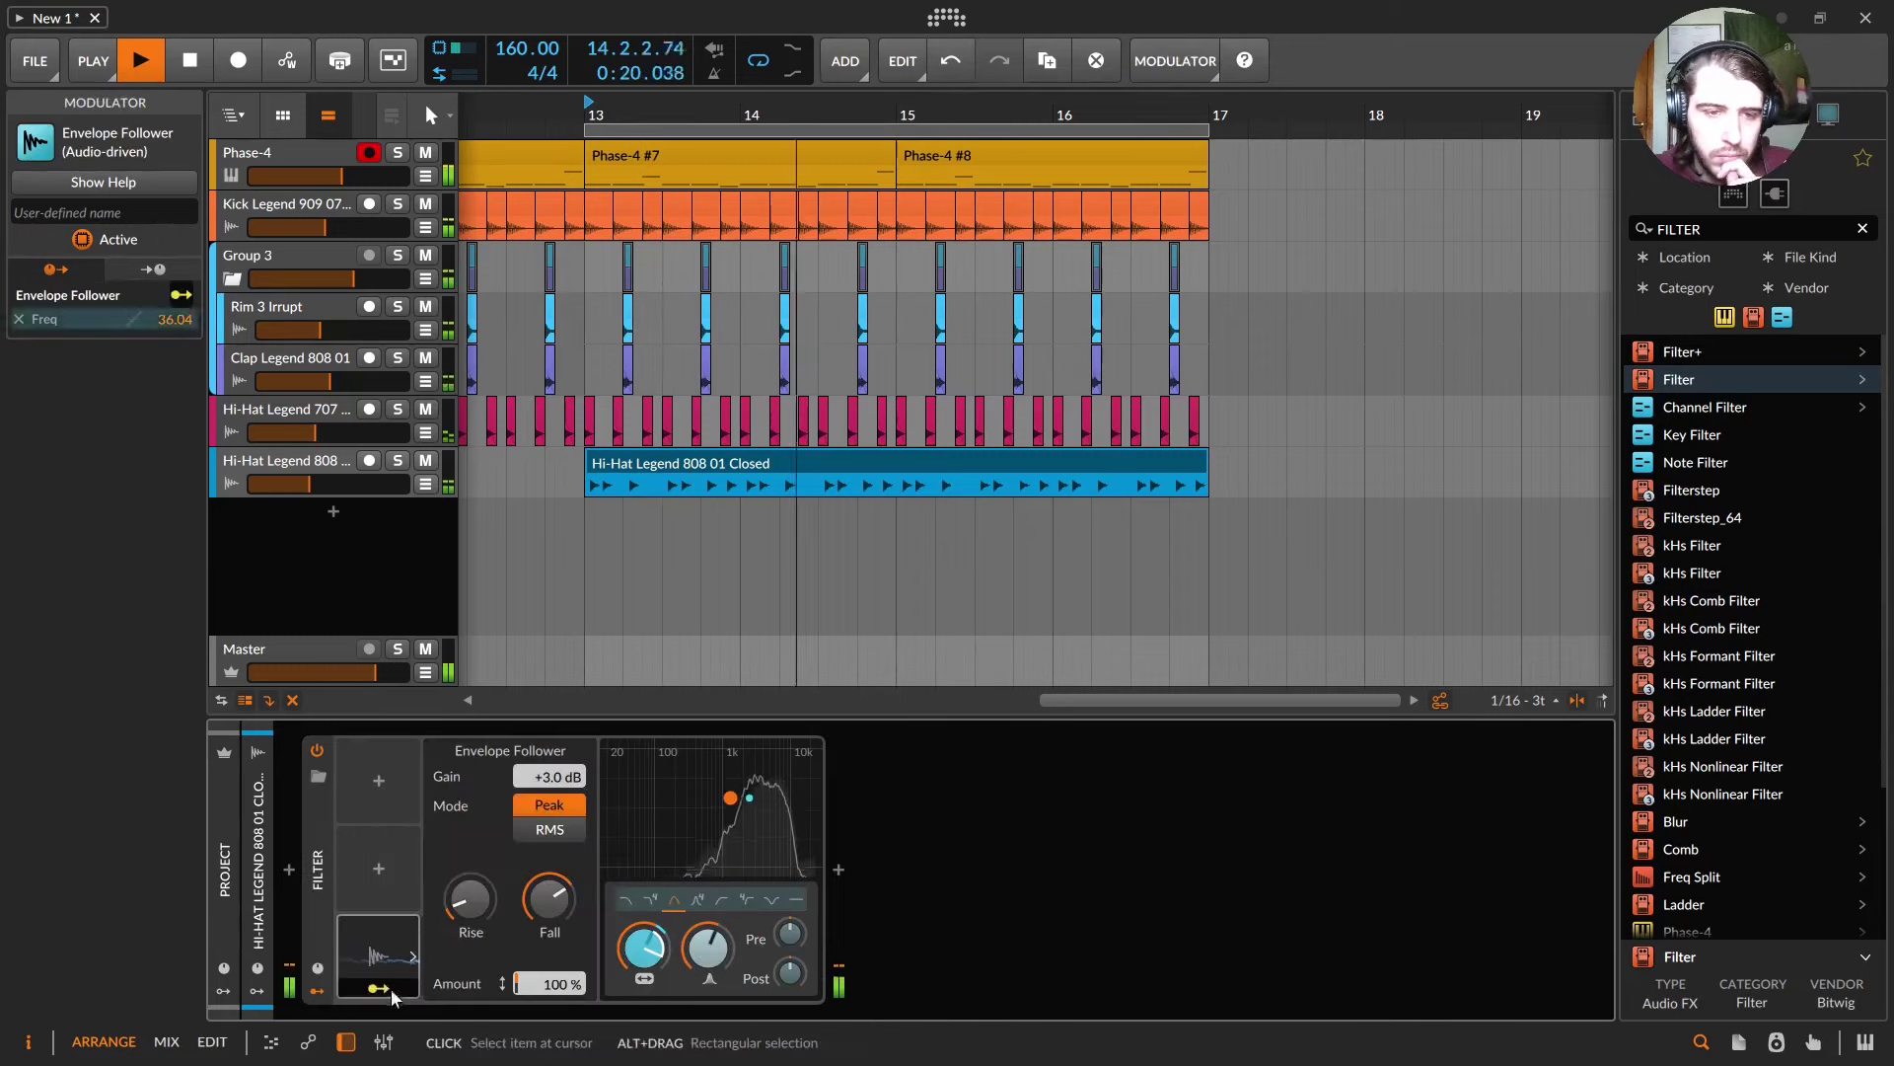
click(382, 989)
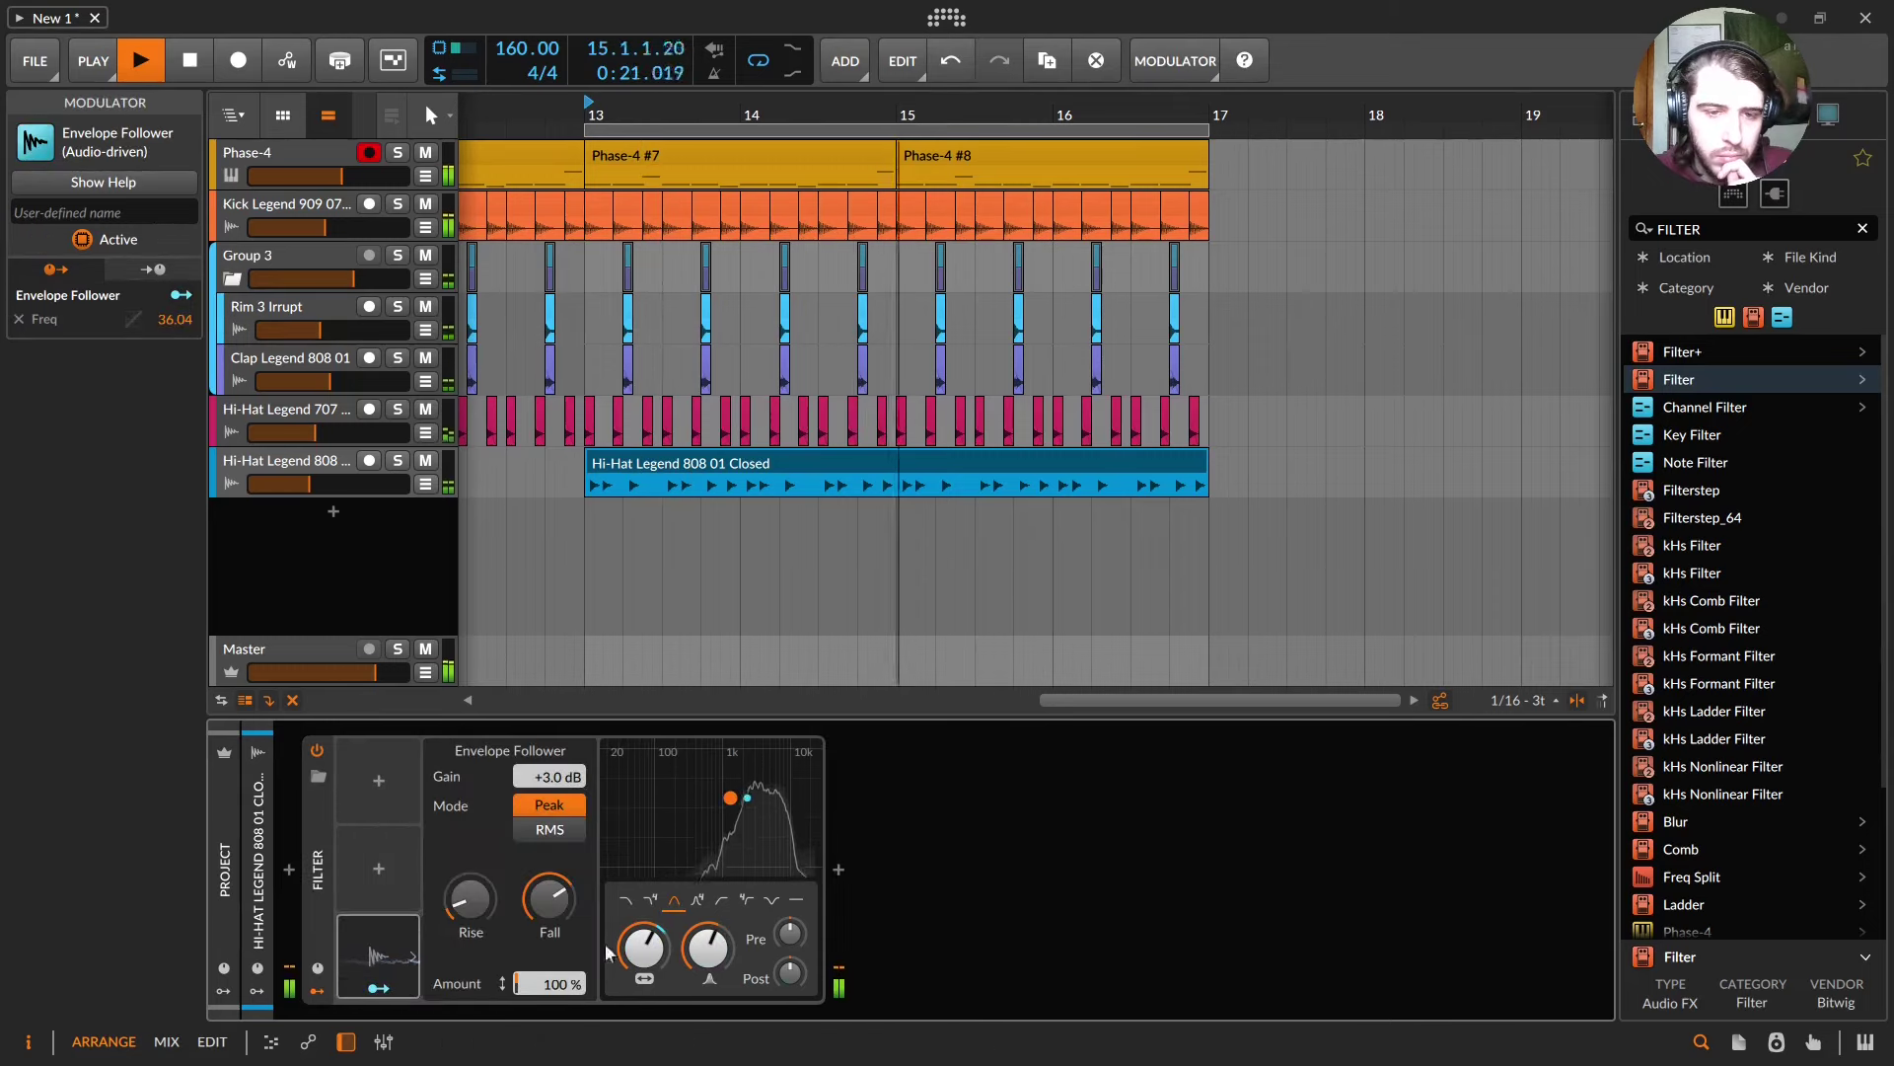
- Reset the hat filter's resonance to its default and set its frequency to about 2.04 kHz
drag(716, 945, 717, 932)
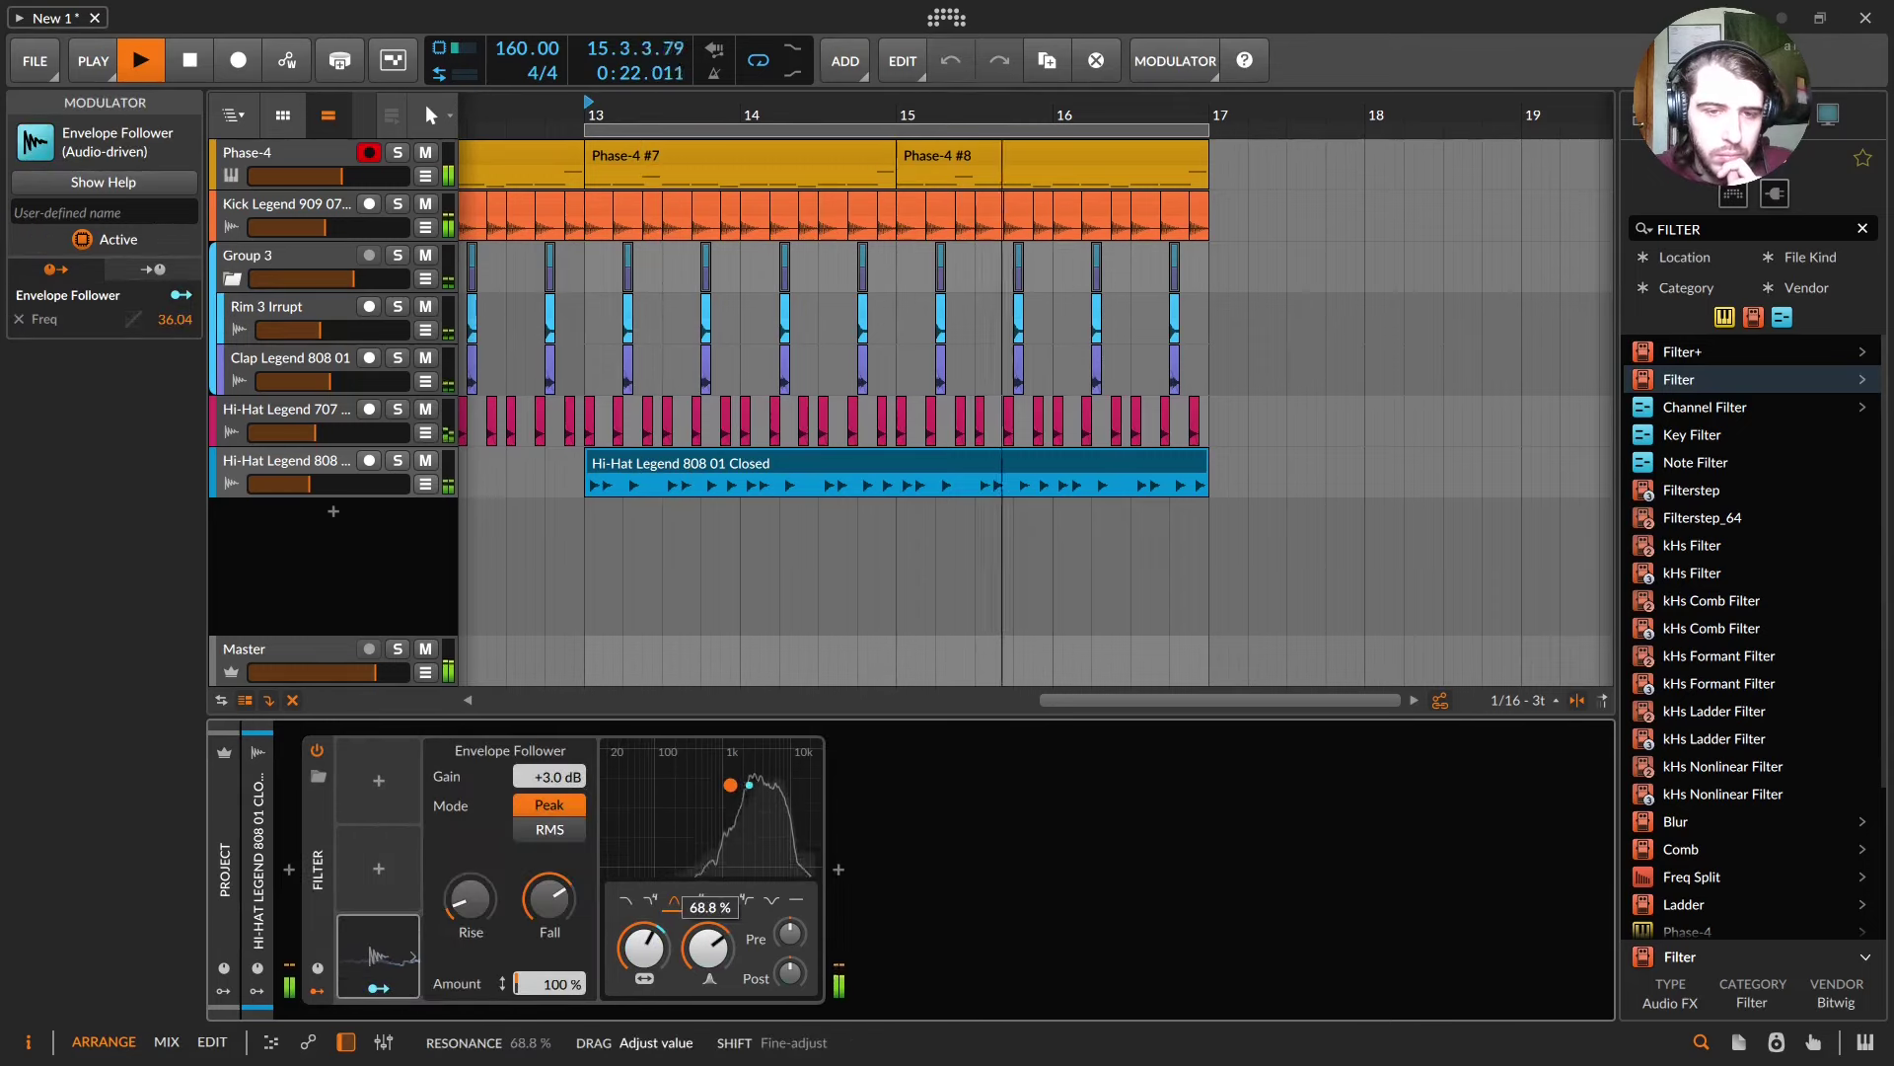
double_click(707, 947)
drag(643, 947, 643, 932)
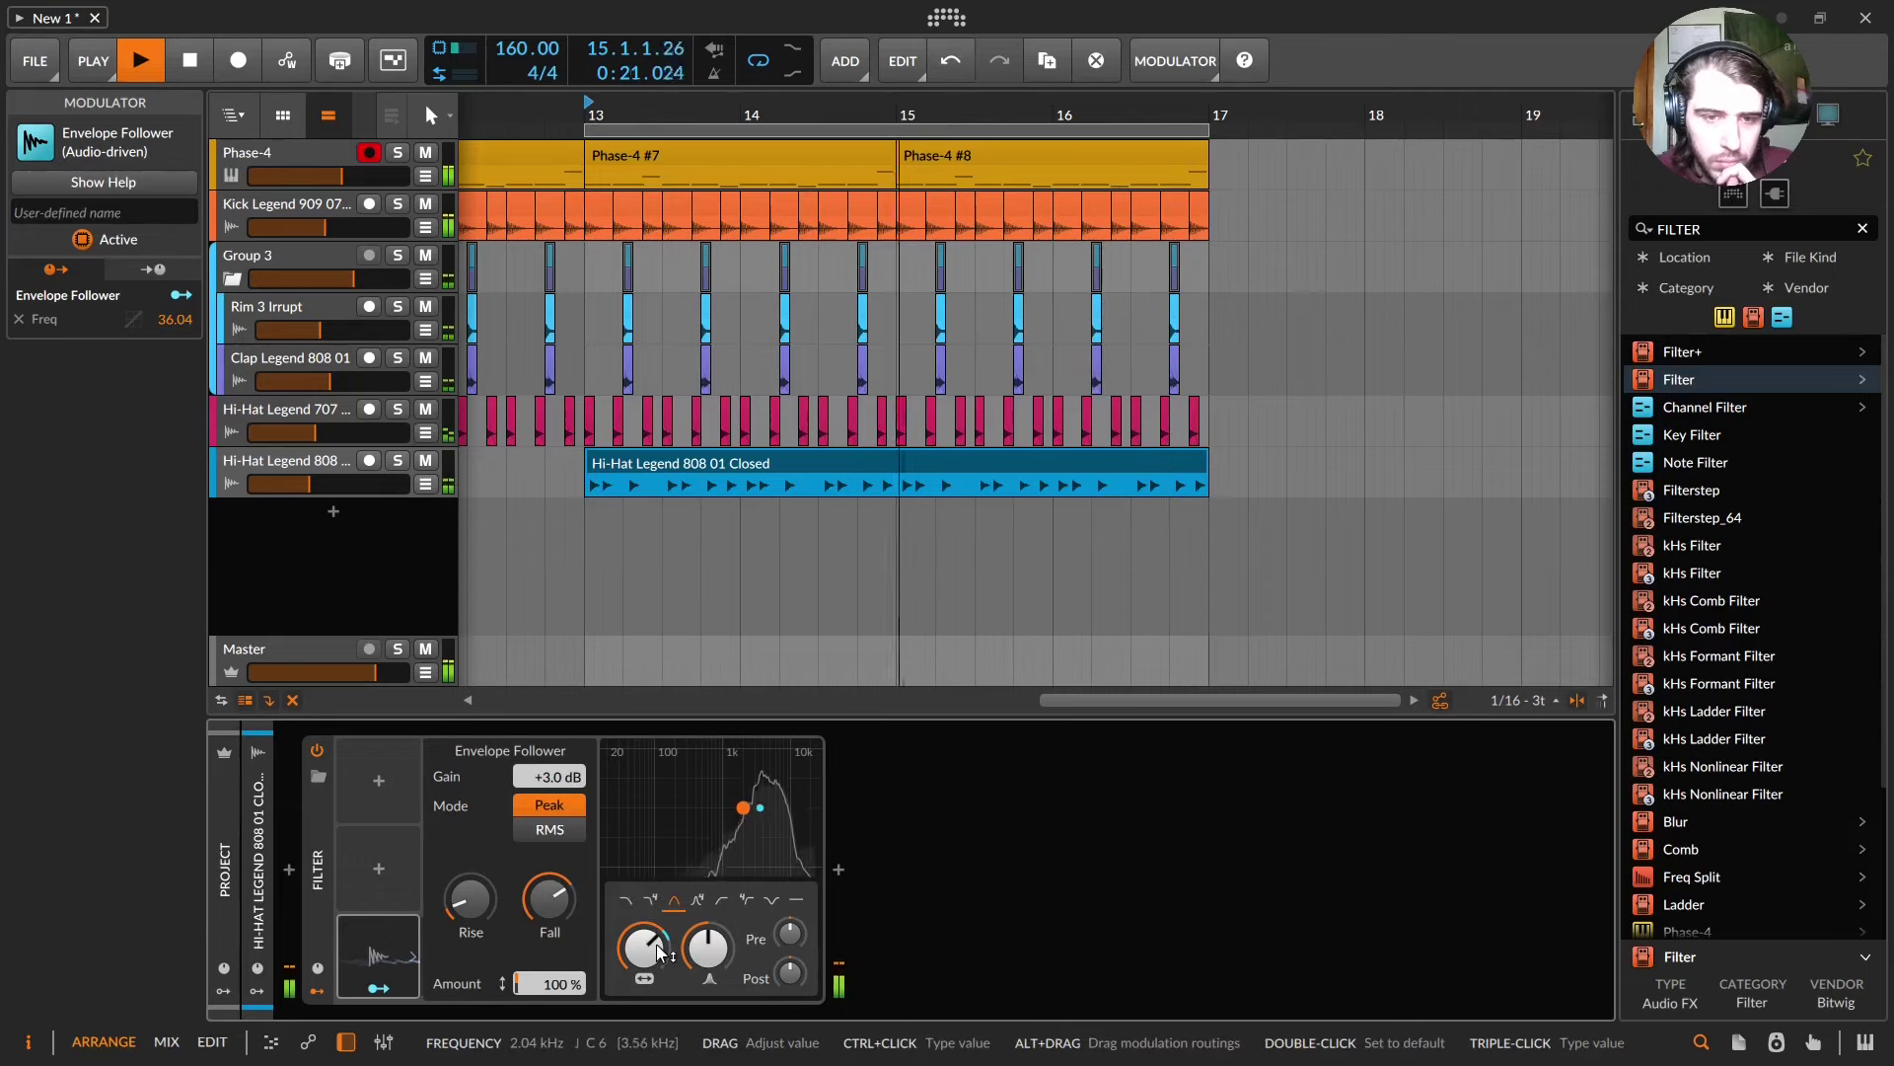
click(378, 868)
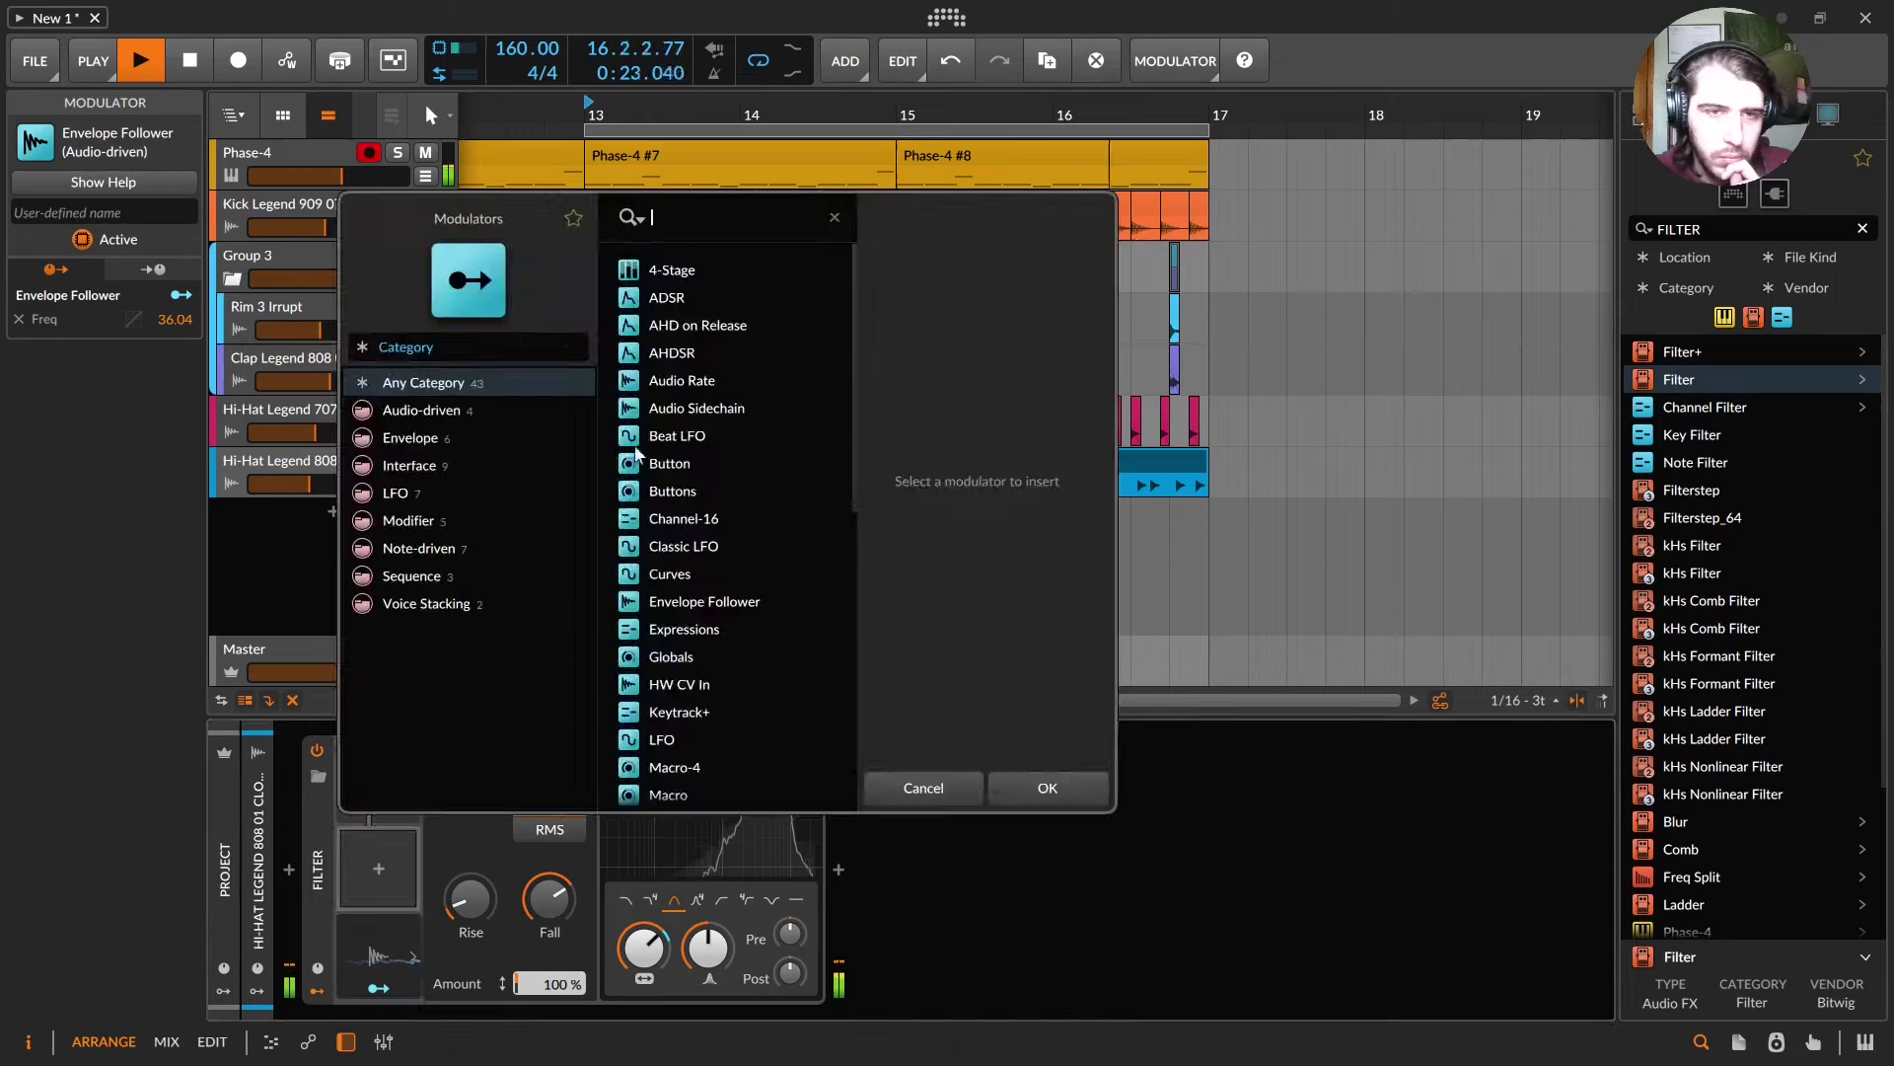
- Insert an LFO modulator on the hat filter and set its rate to 4.00 bars
text(LFO)
click(671, 270)
key(Return)
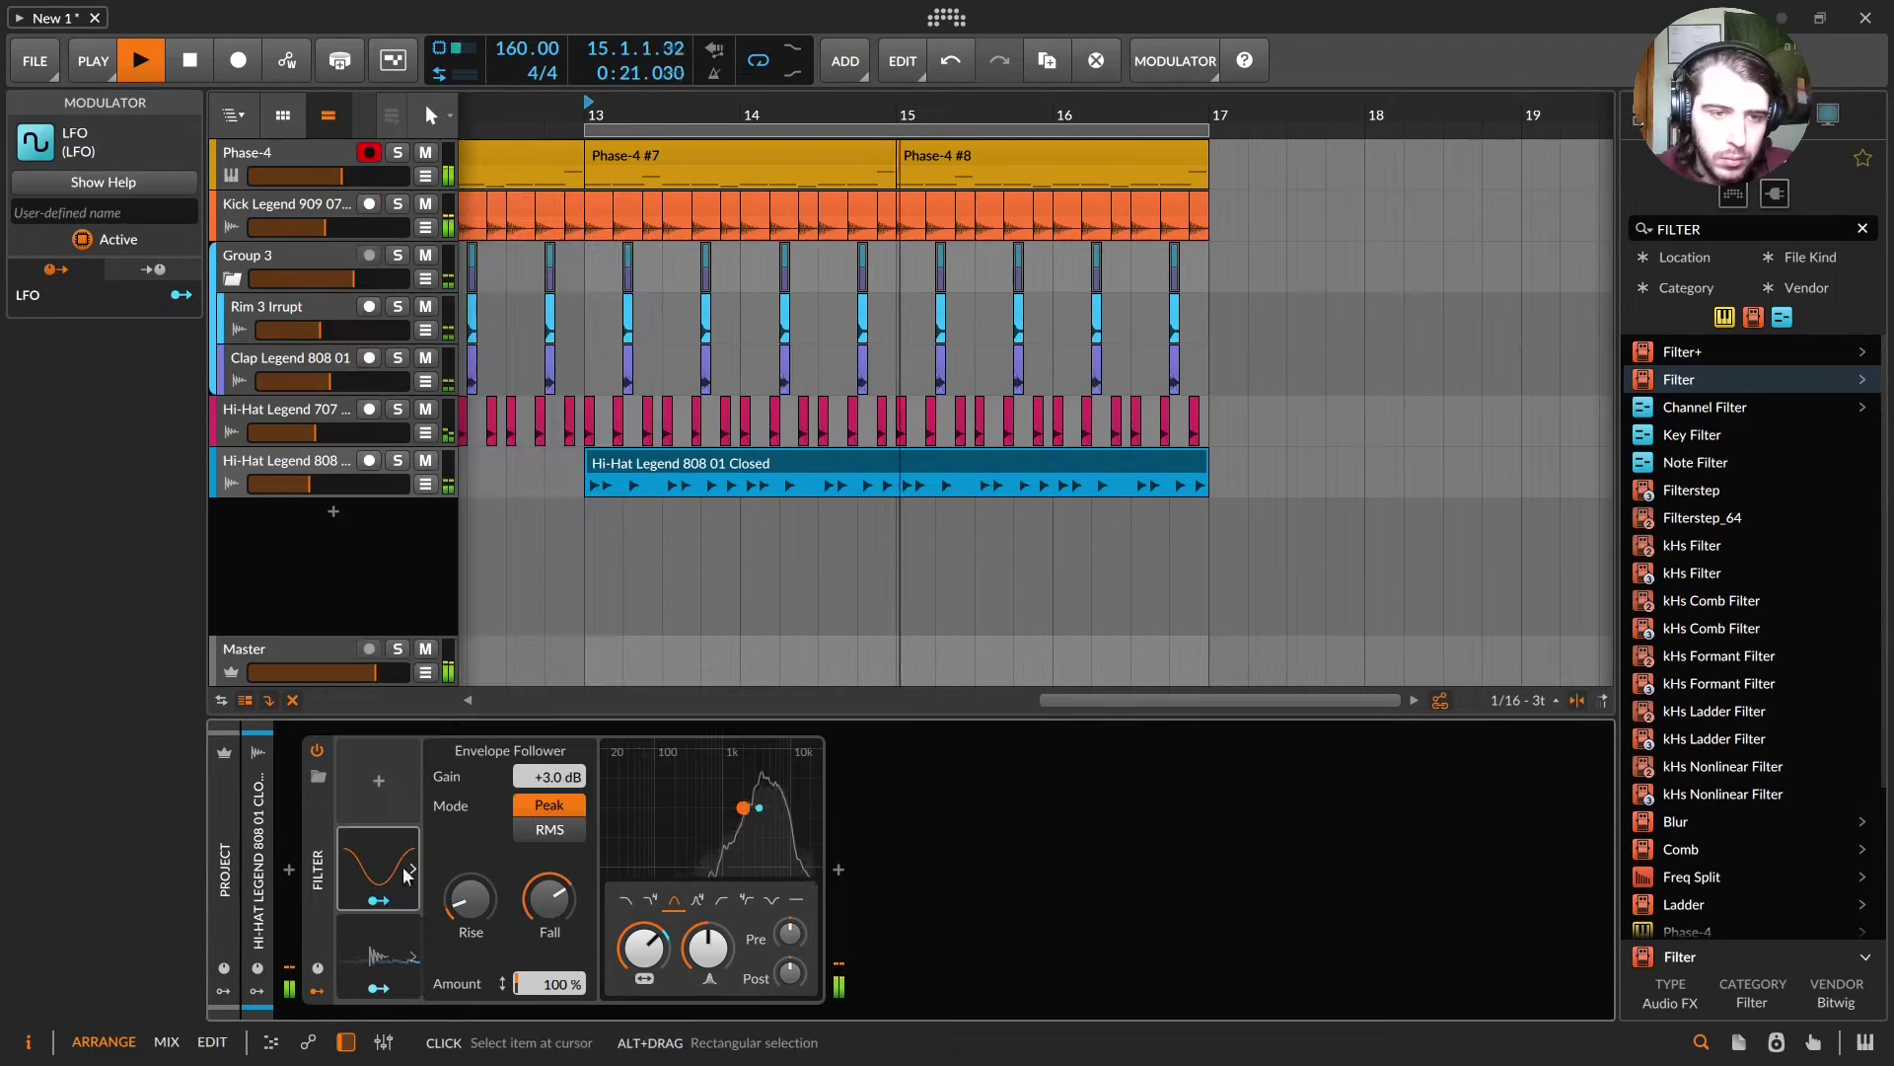
click(394, 856)
double_click(462, 790)
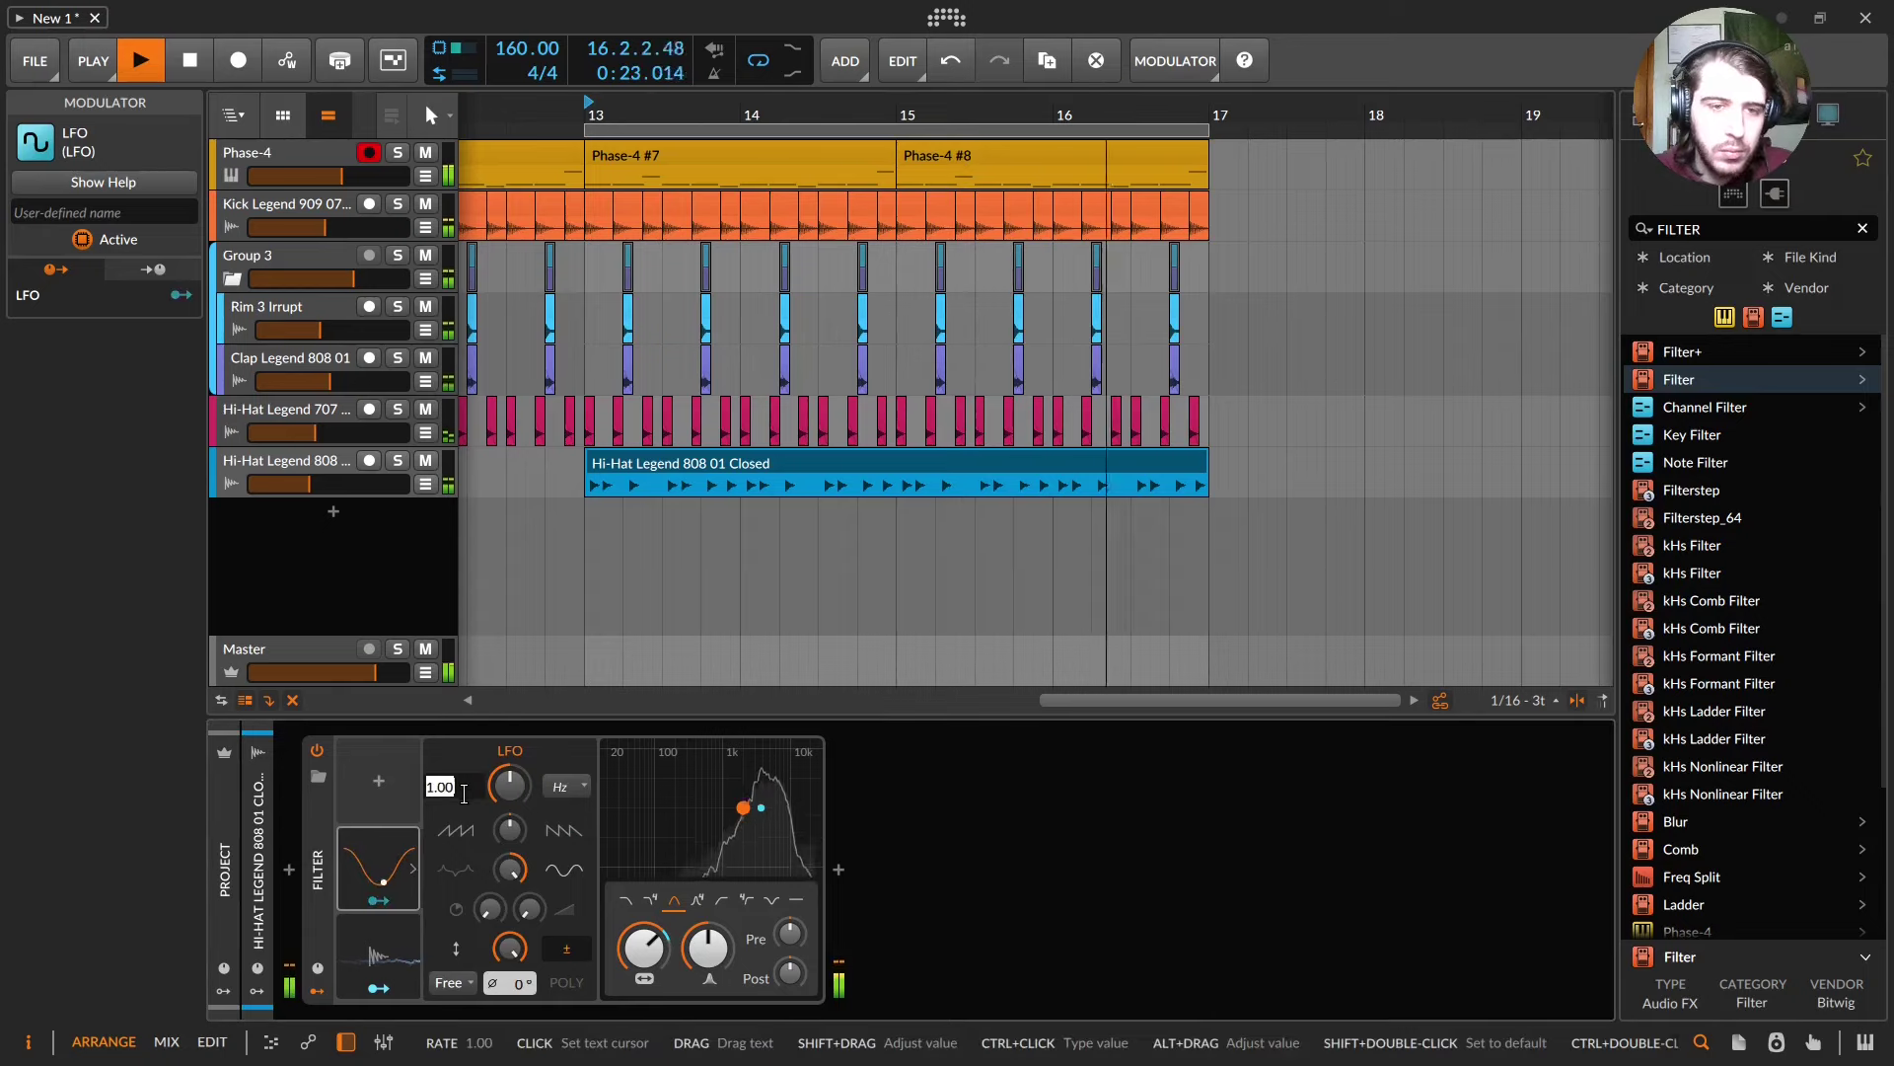
text(4)
key(Return)
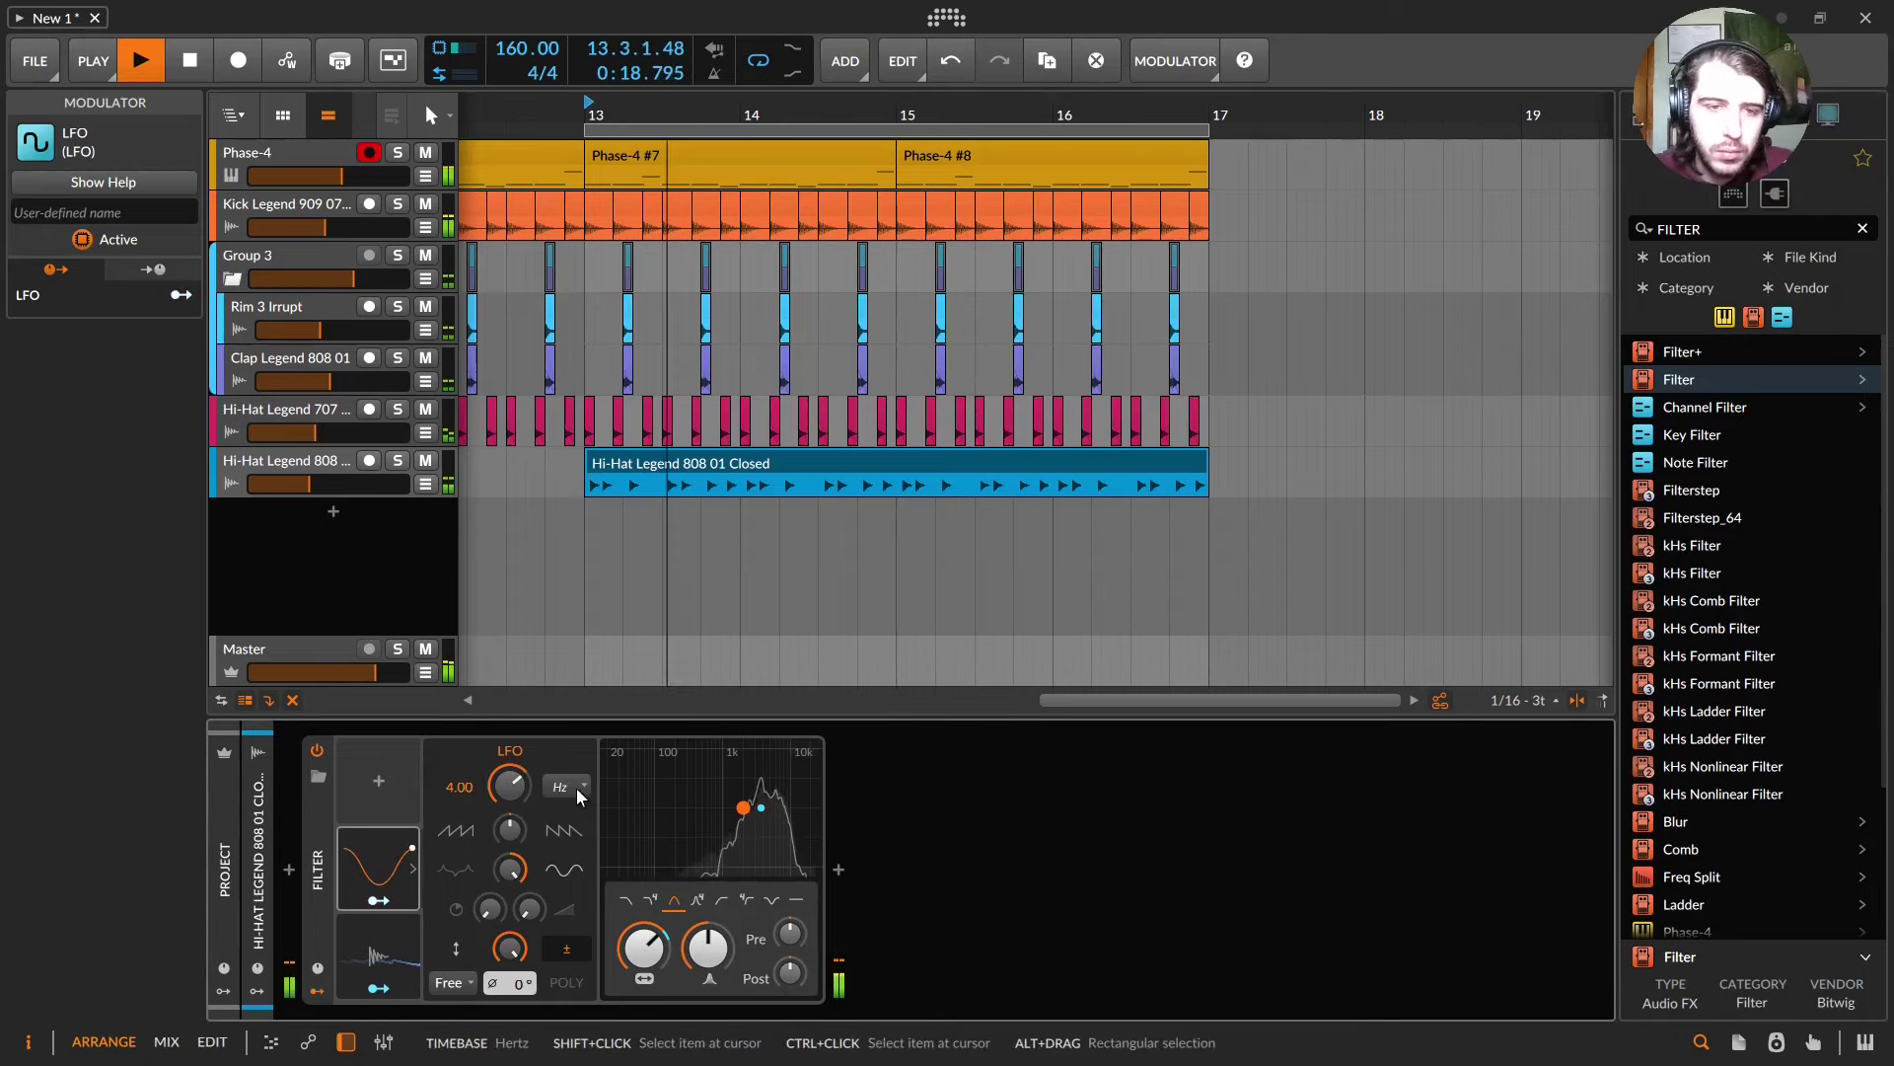
click(576, 787)
click(642, 311)
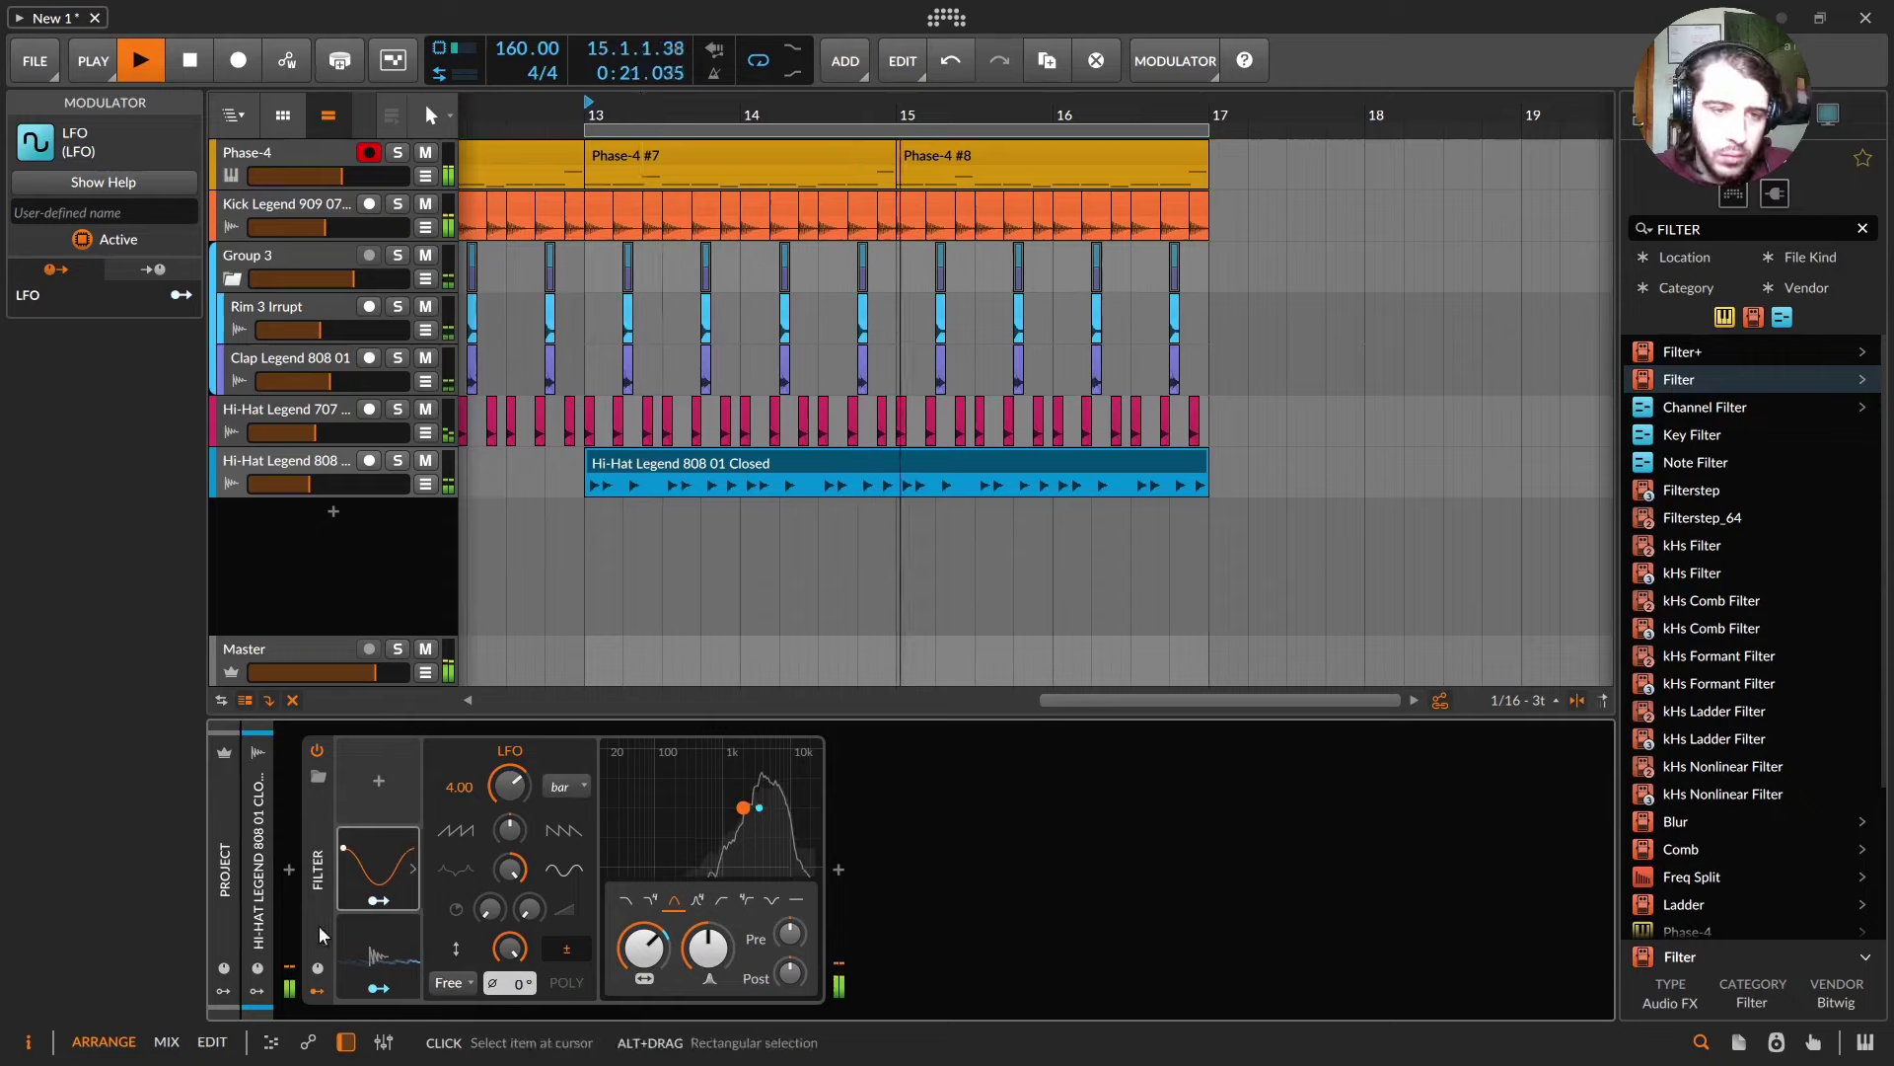
- Map the LFO onto the 808 hat filter's Frequency knob
click(379, 900)
mouse_move(658, 937)
mouse_down()
mouse_move(658, 912)
mouse_move(659, 967)
mouse_up()
click(383, 900)
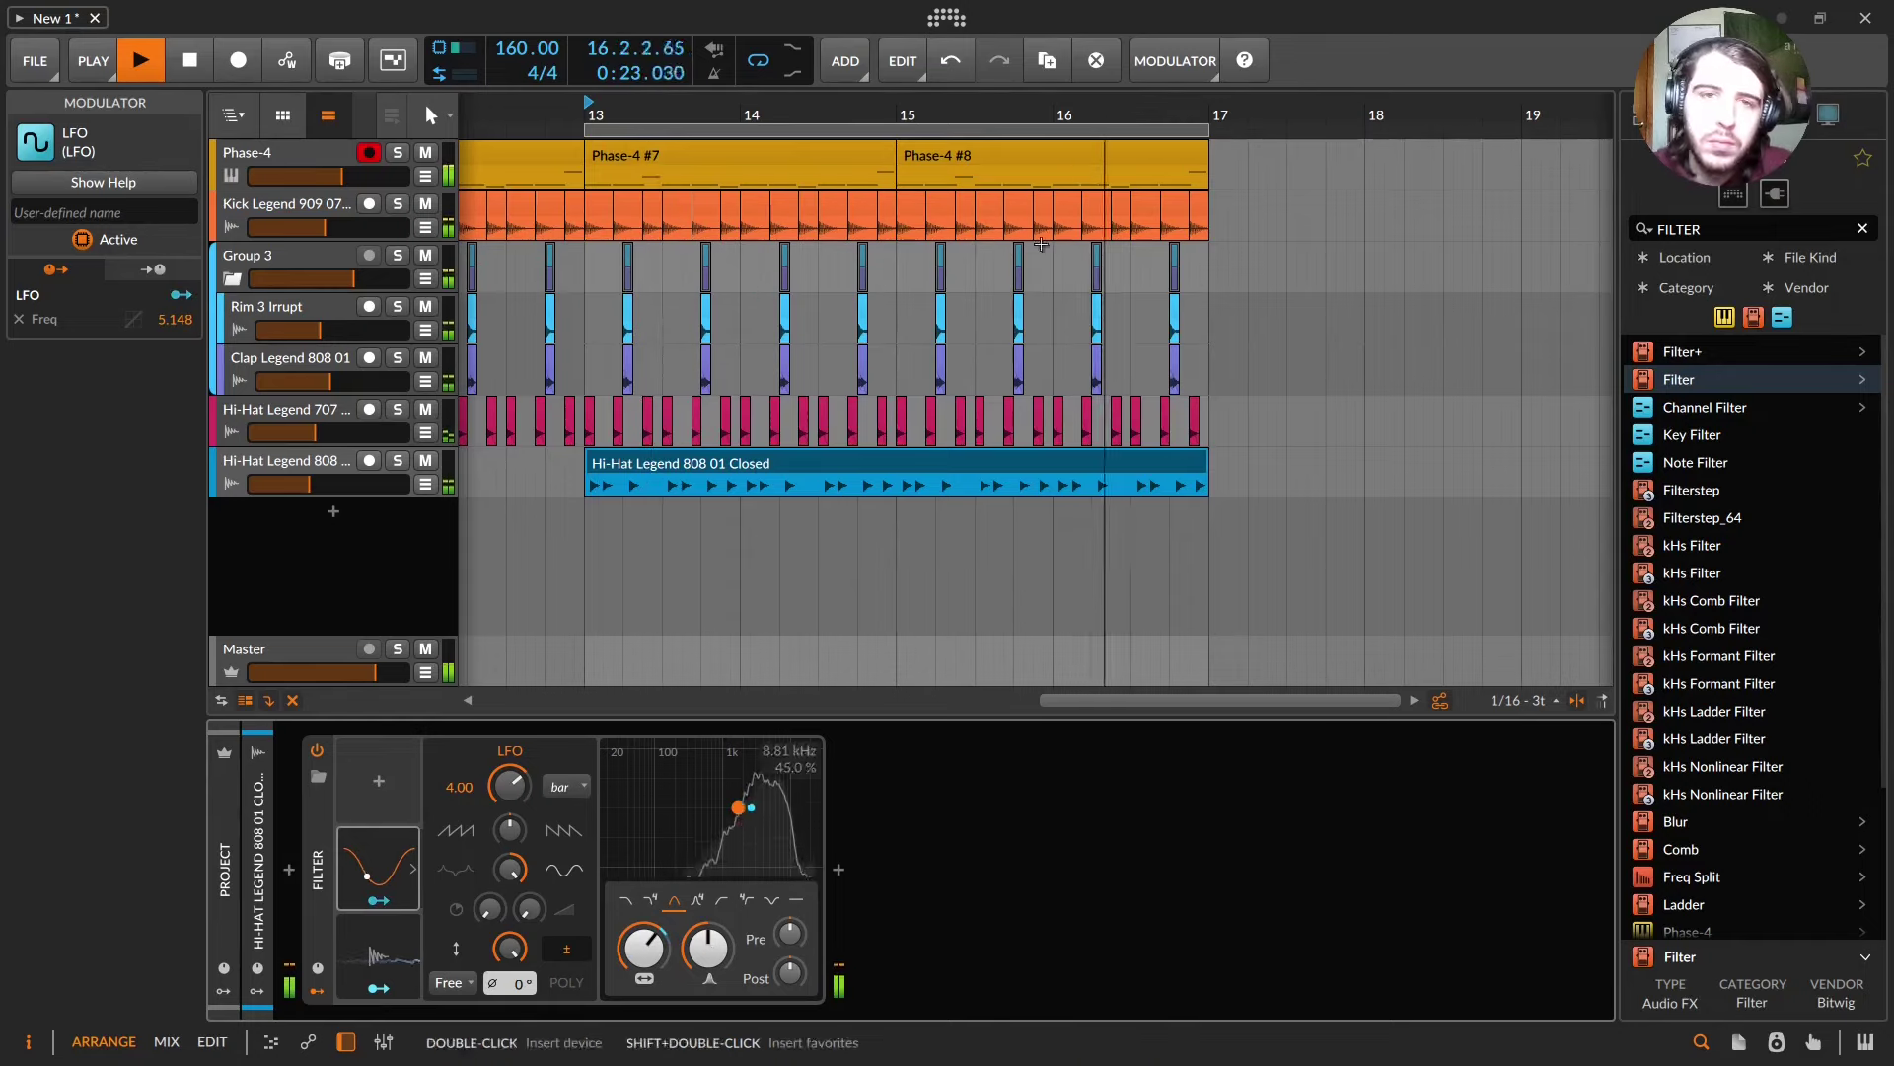
drag(865, 101, 1136, 127)
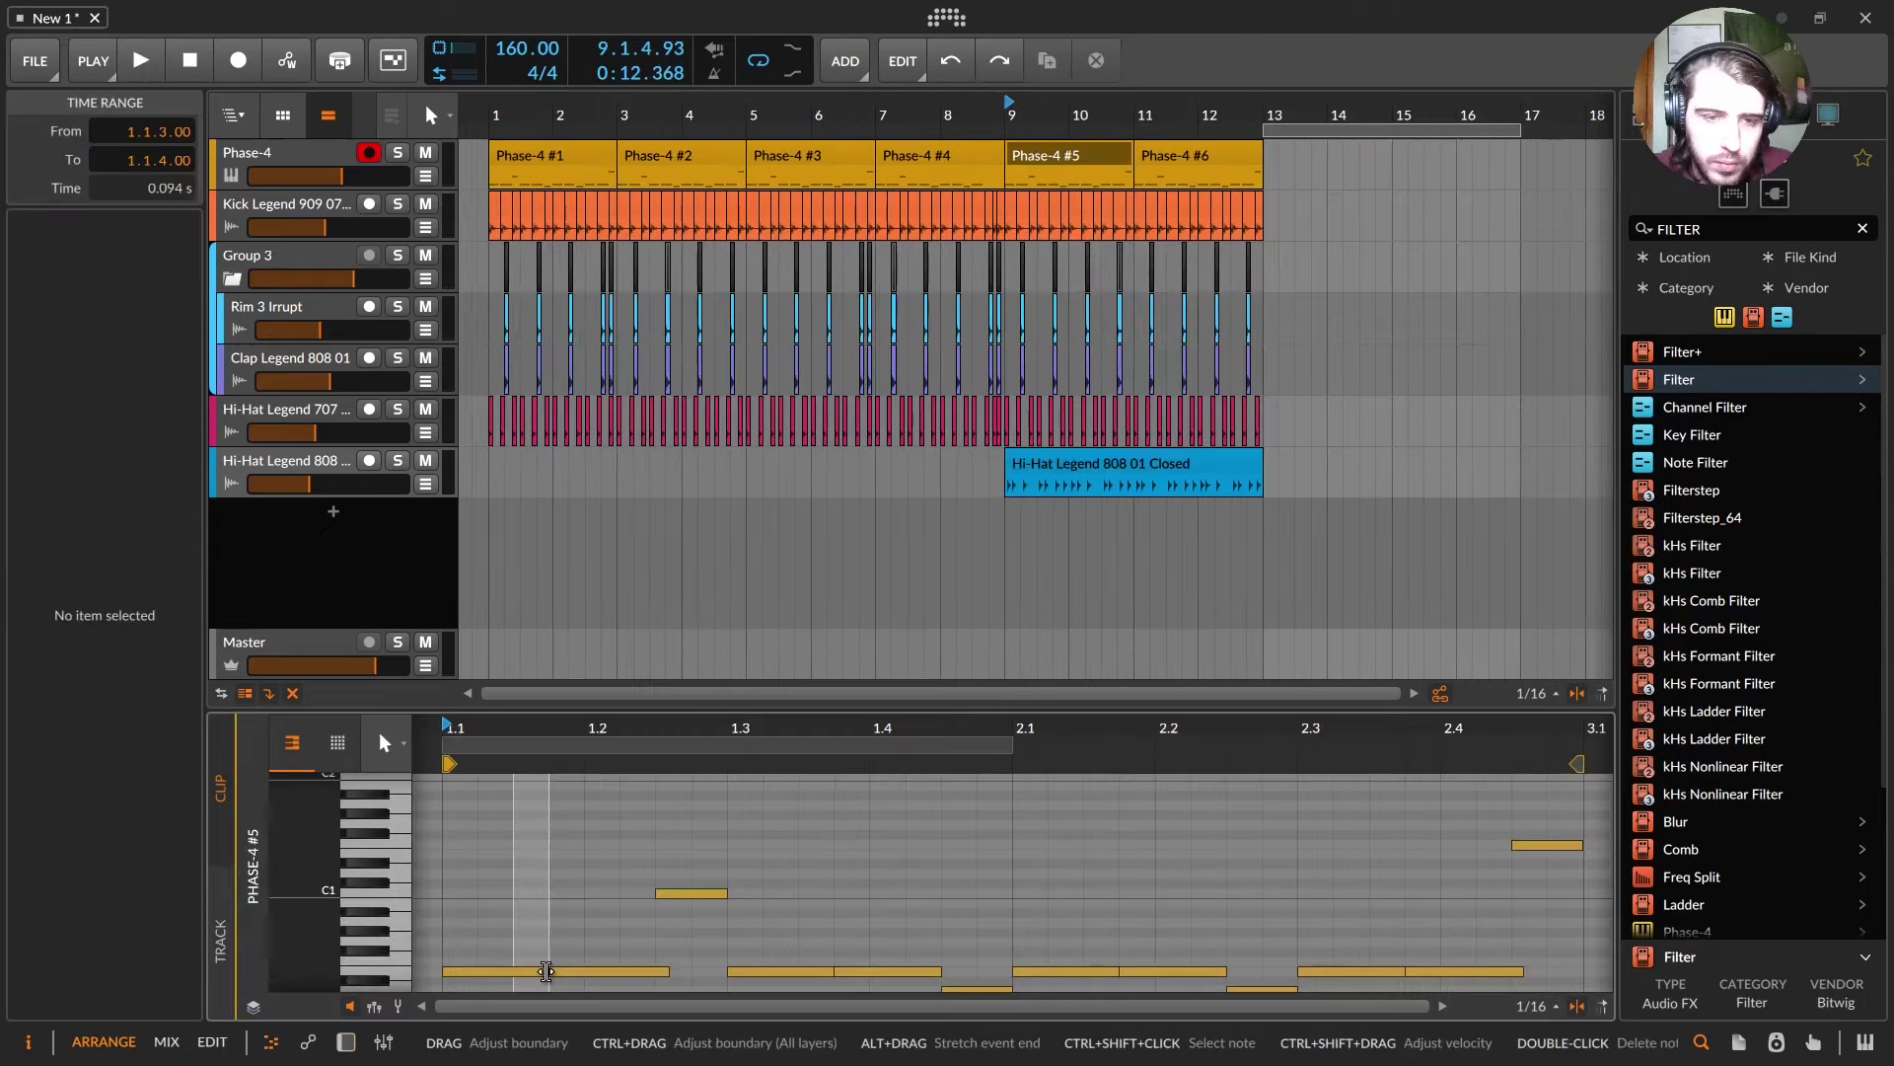
- Lengthen the first note of clip Phase-4 #5 to a full beat and audition it
click(546, 971)
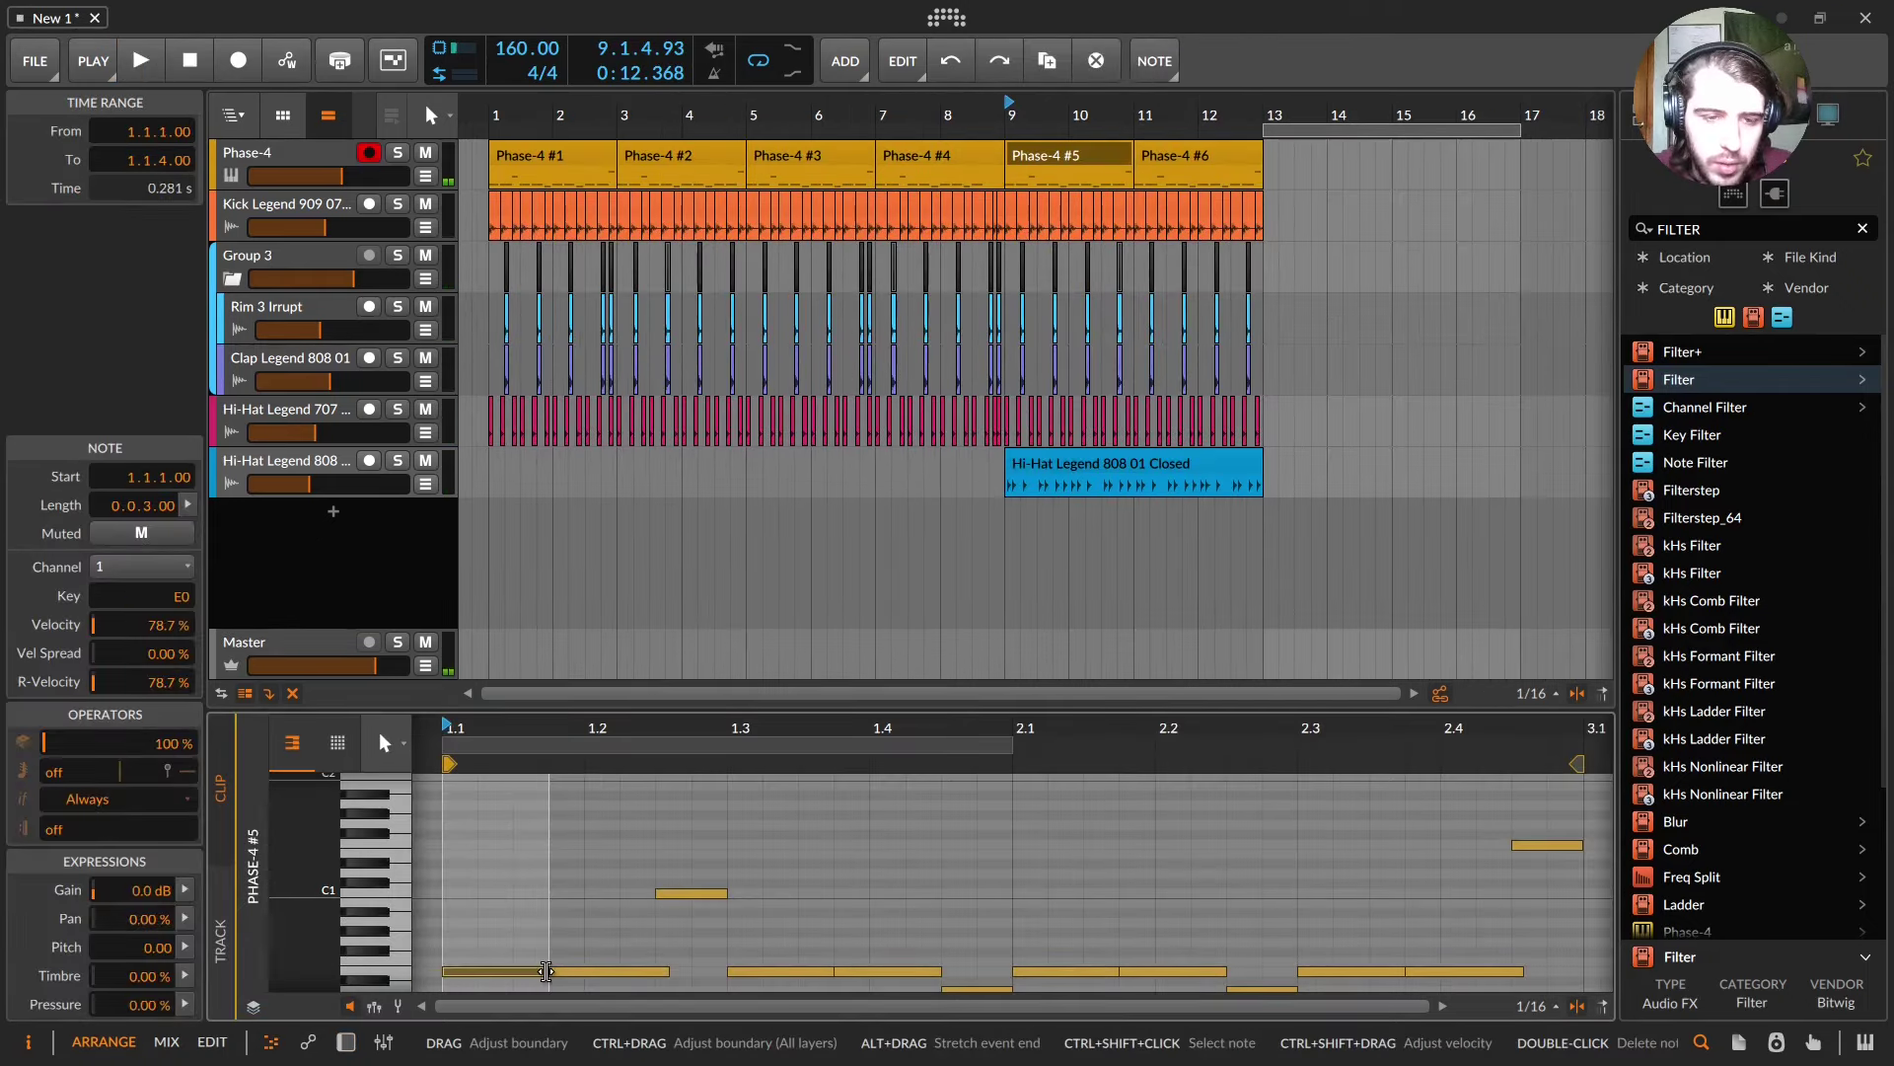
drag(541, 973, 585, 973)
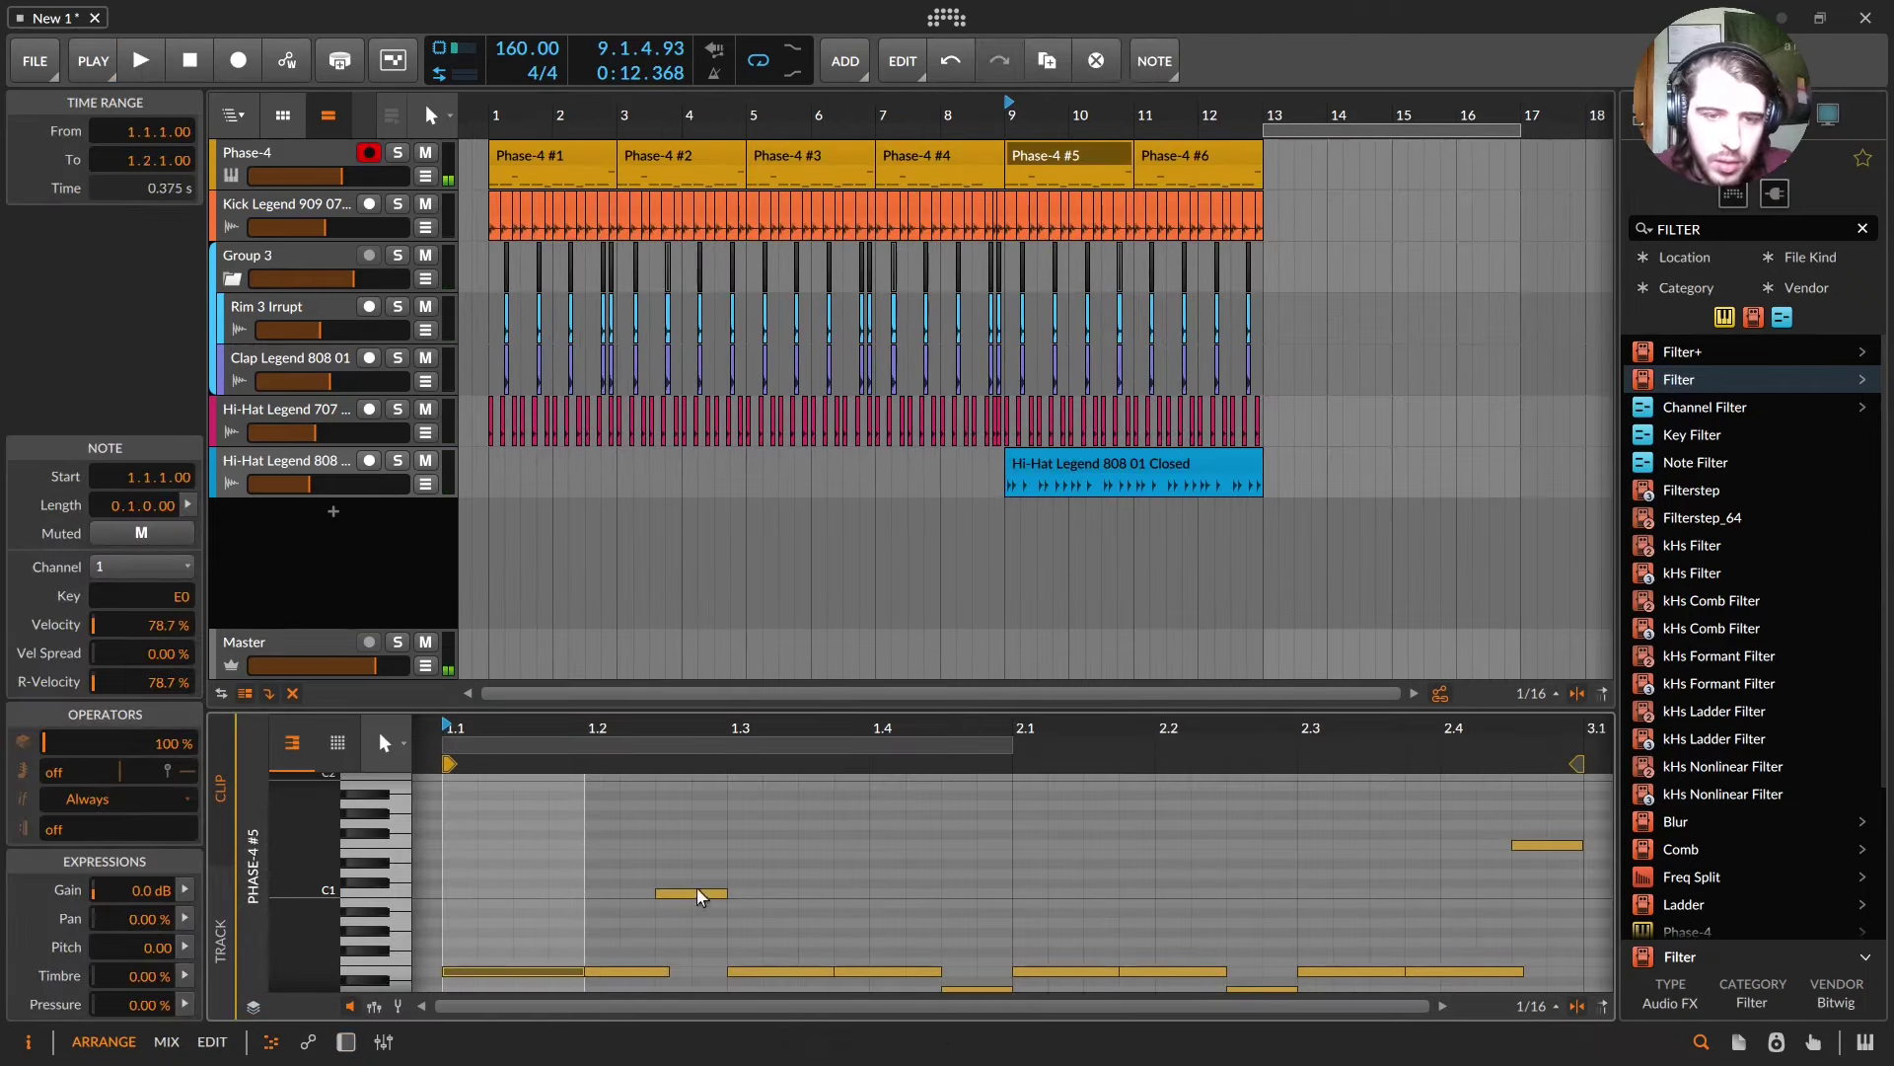
key(space)
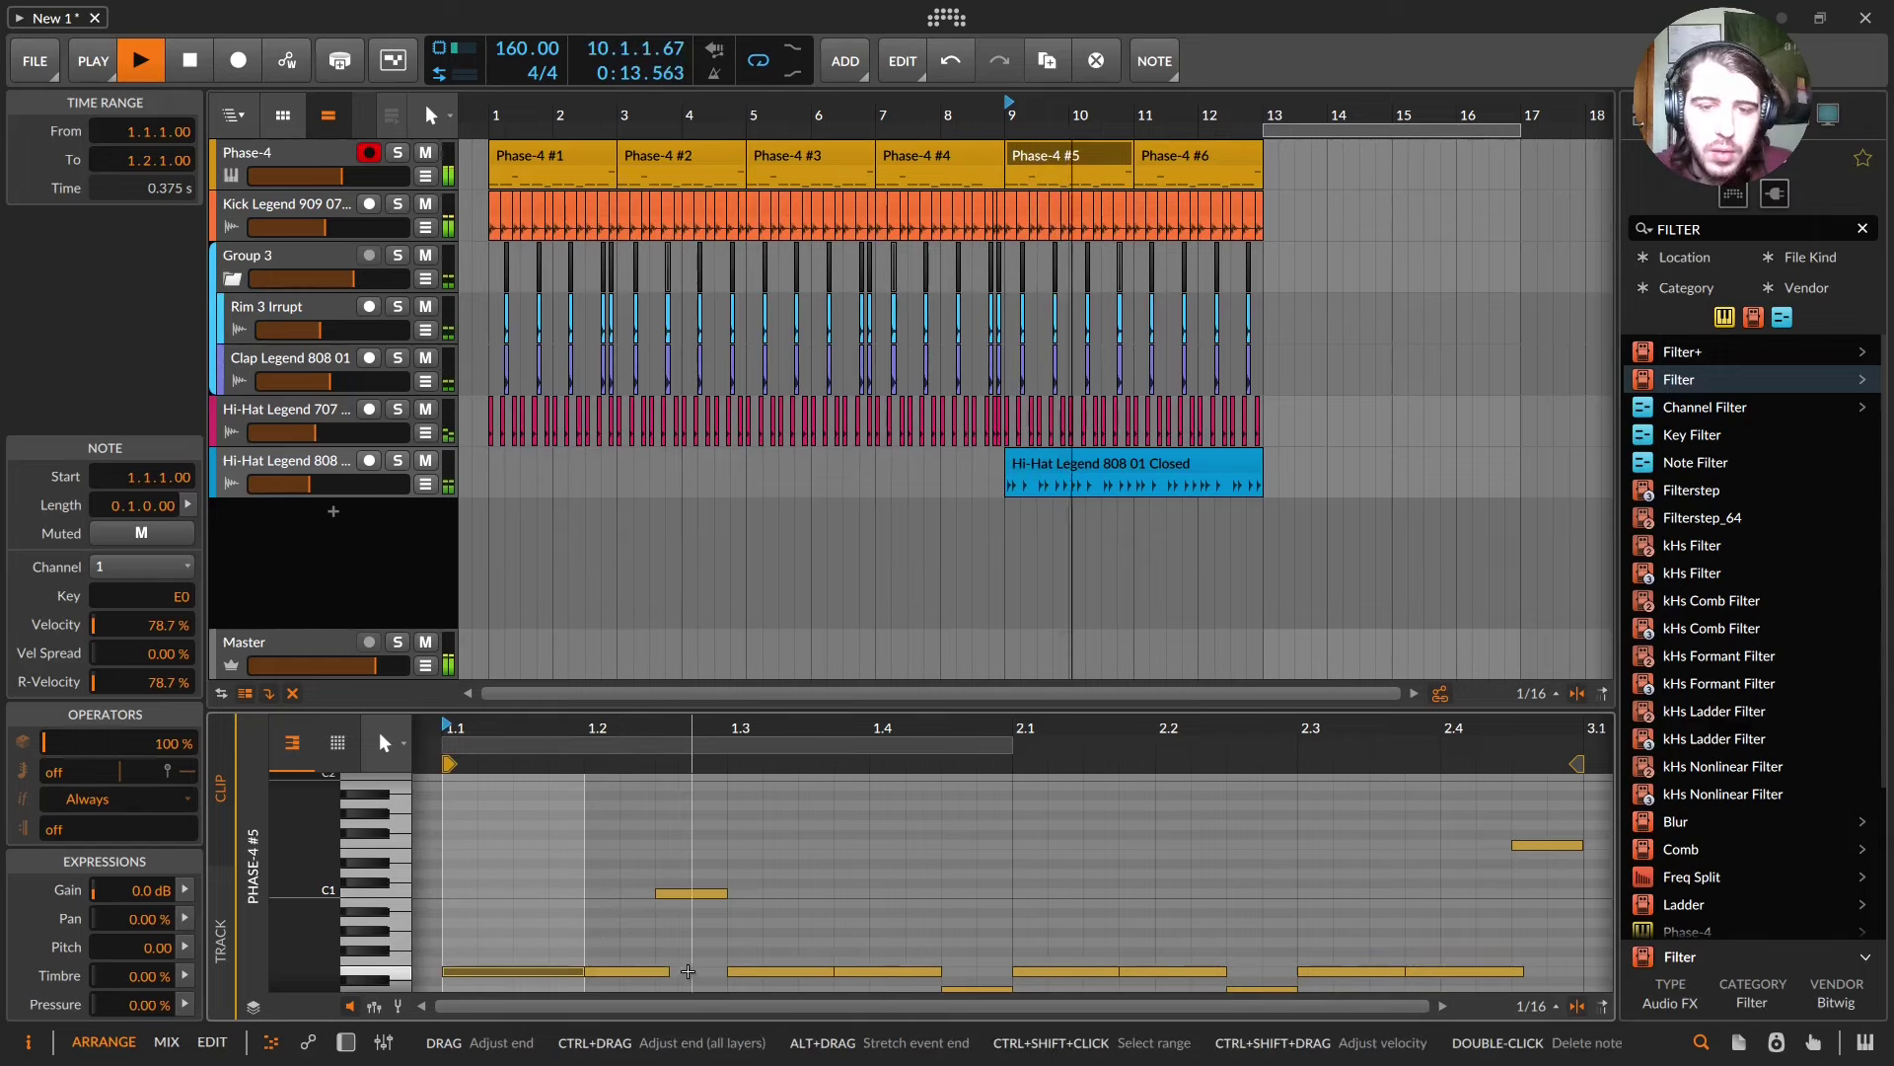
key(space)
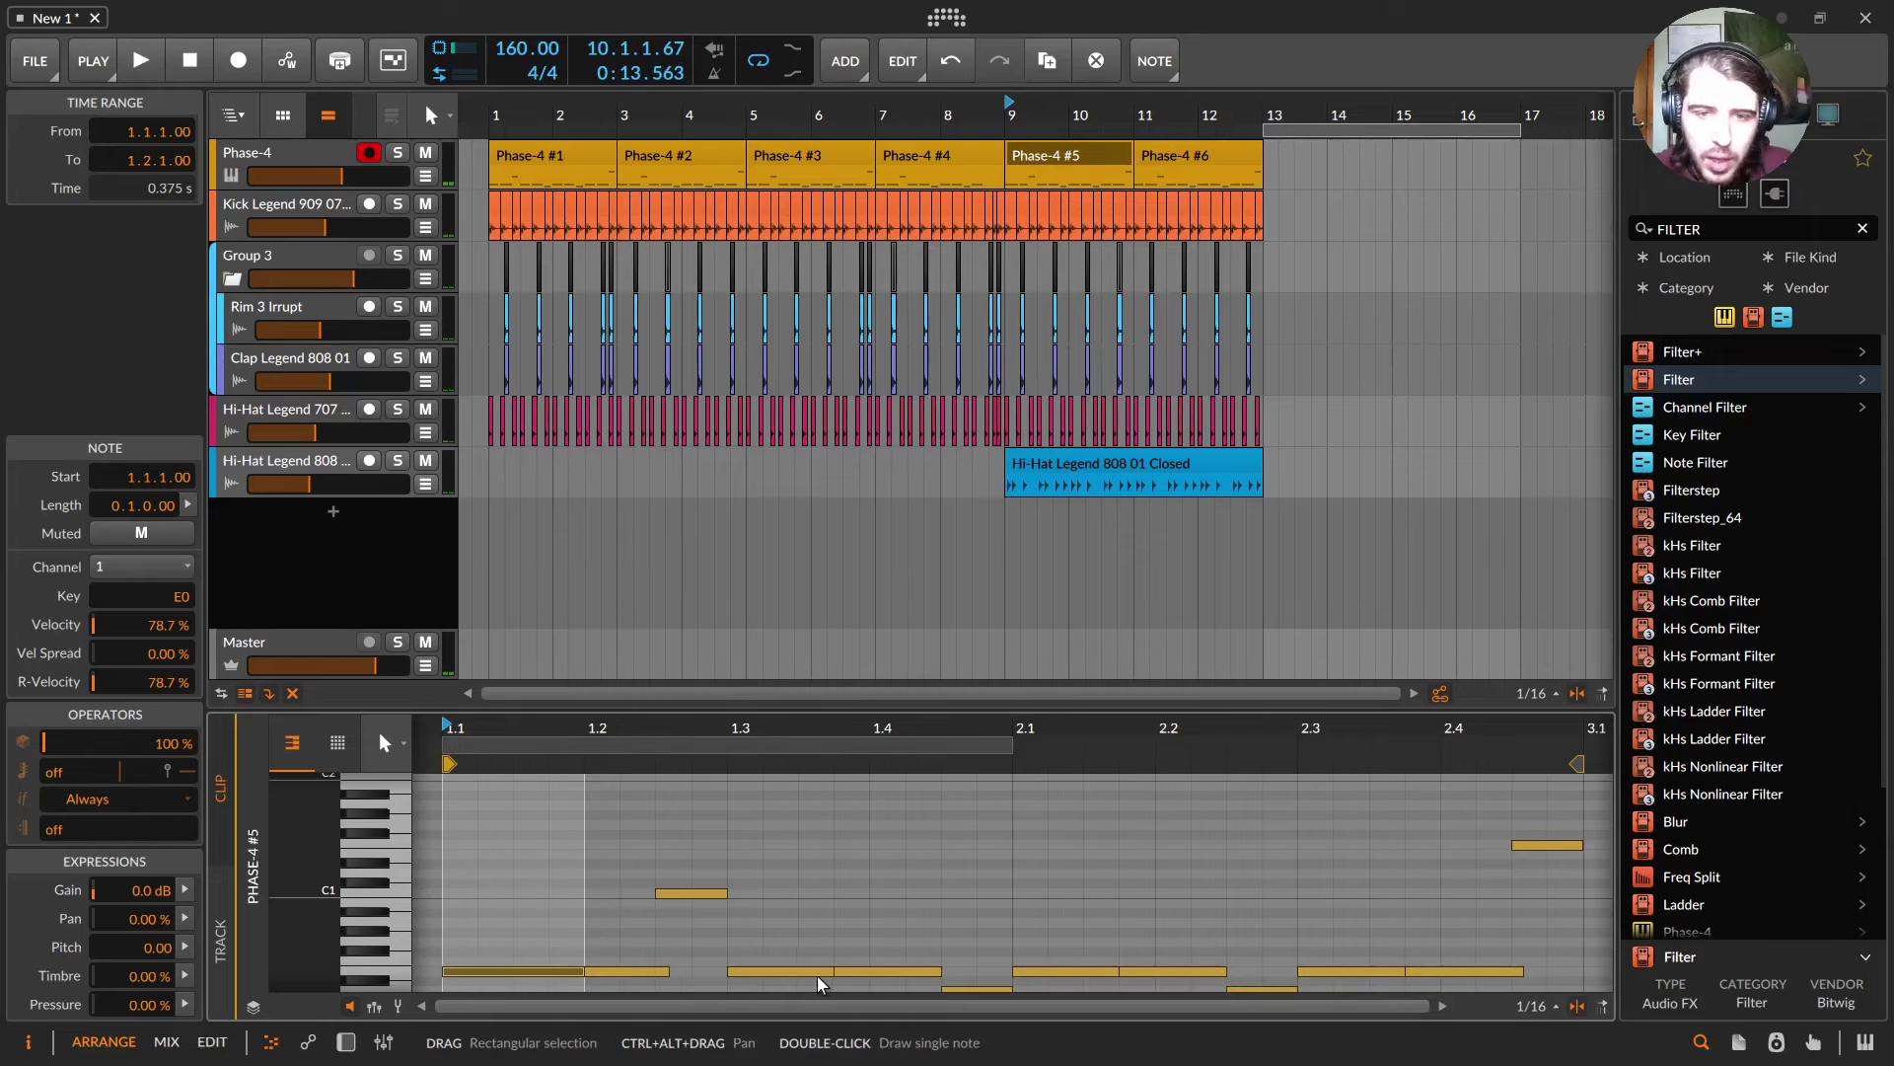
key(space)
- Move the note at 2.3.3 from C#1 to C1, audition it, then open clip Phase-4 #6
key(space)
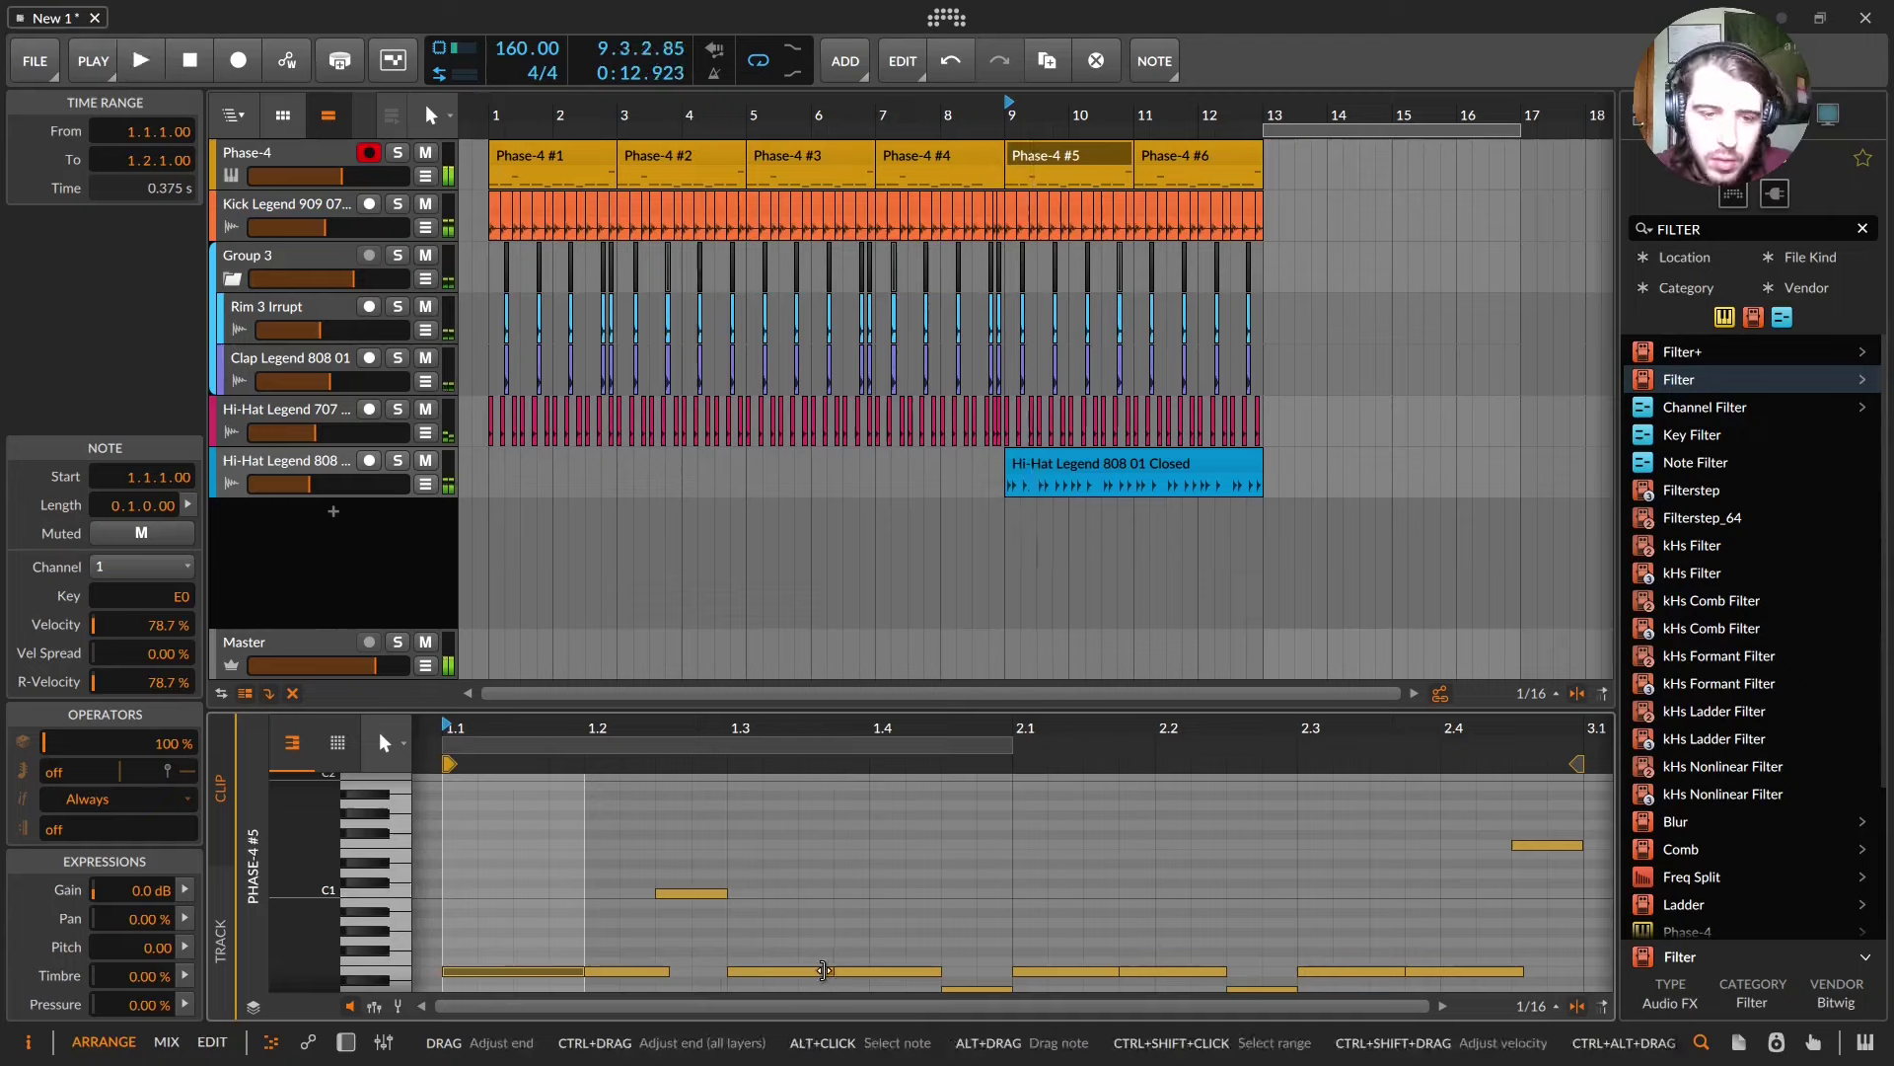
click(824, 970)
key(space)
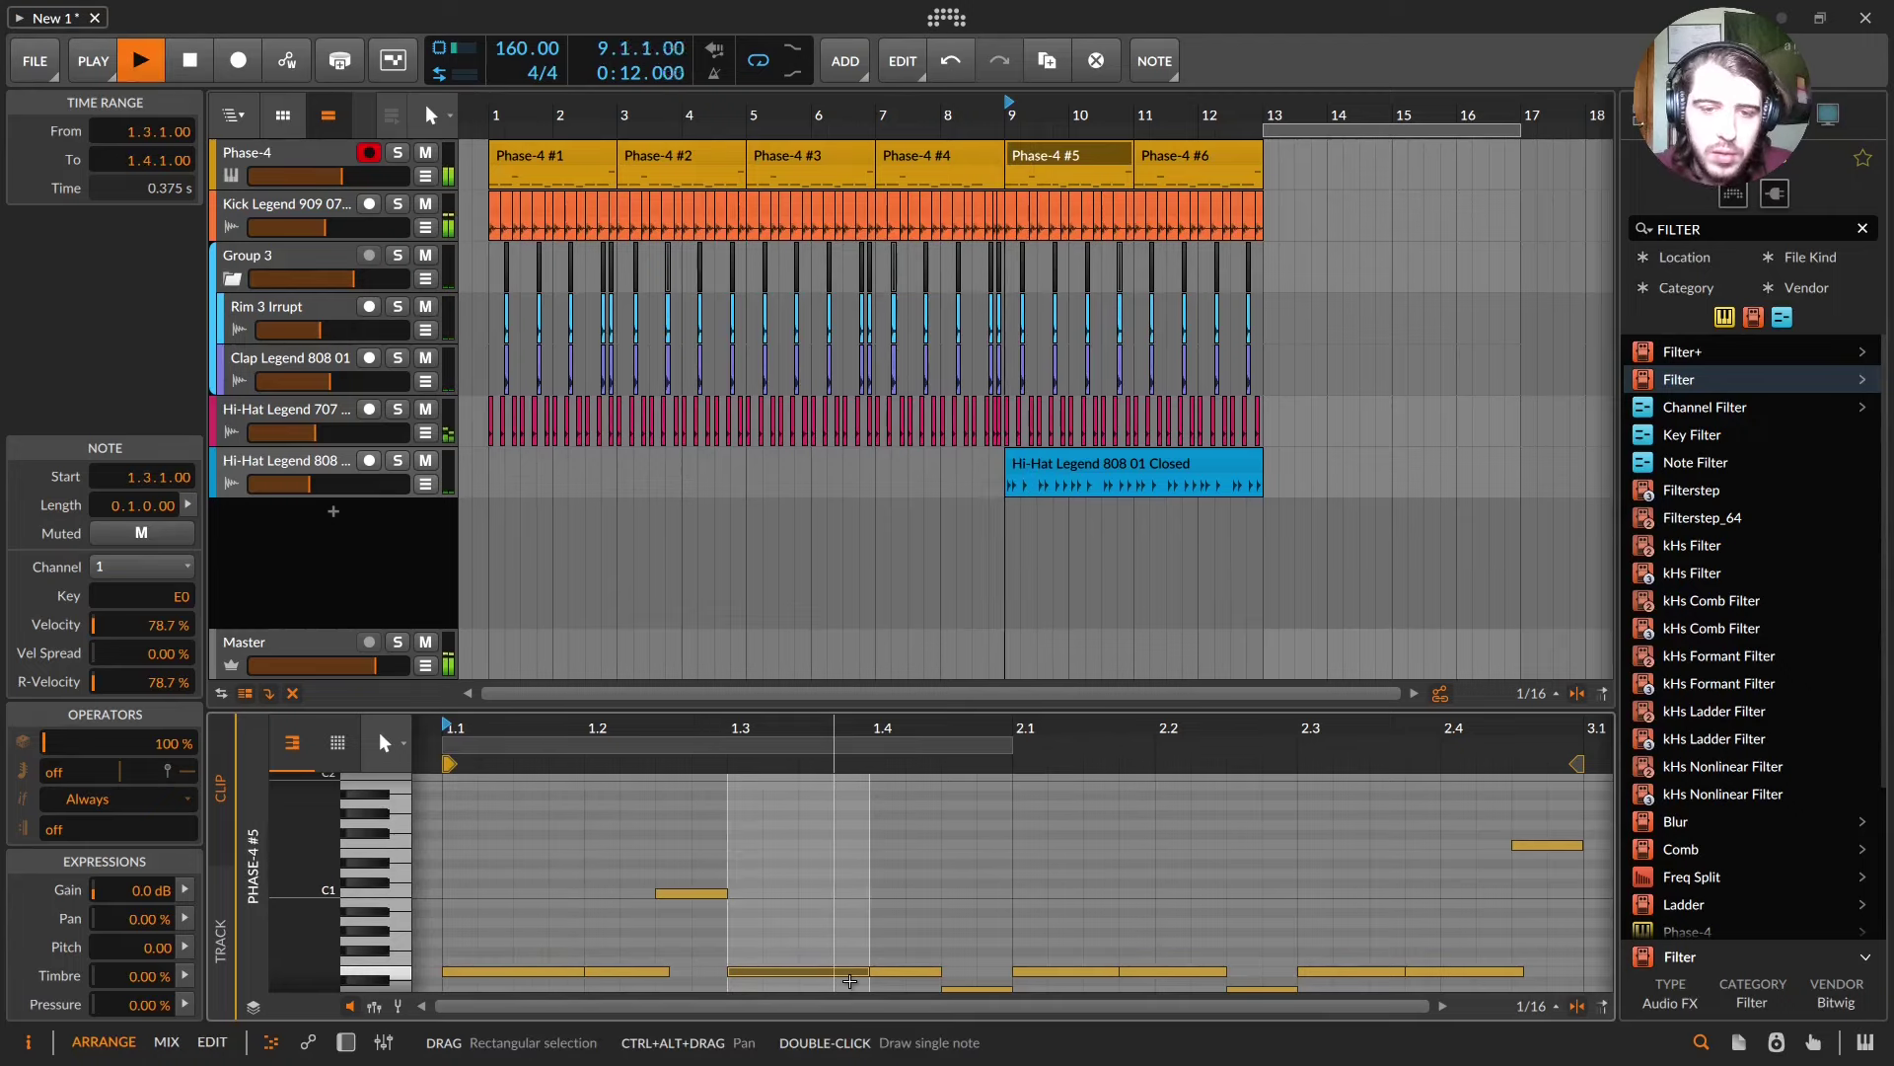
key(space)
mouse_move(1099, 727)
mouse_down()
mouse_move(1028, 735)
mouse_move(1101, 728)
mouse_up()
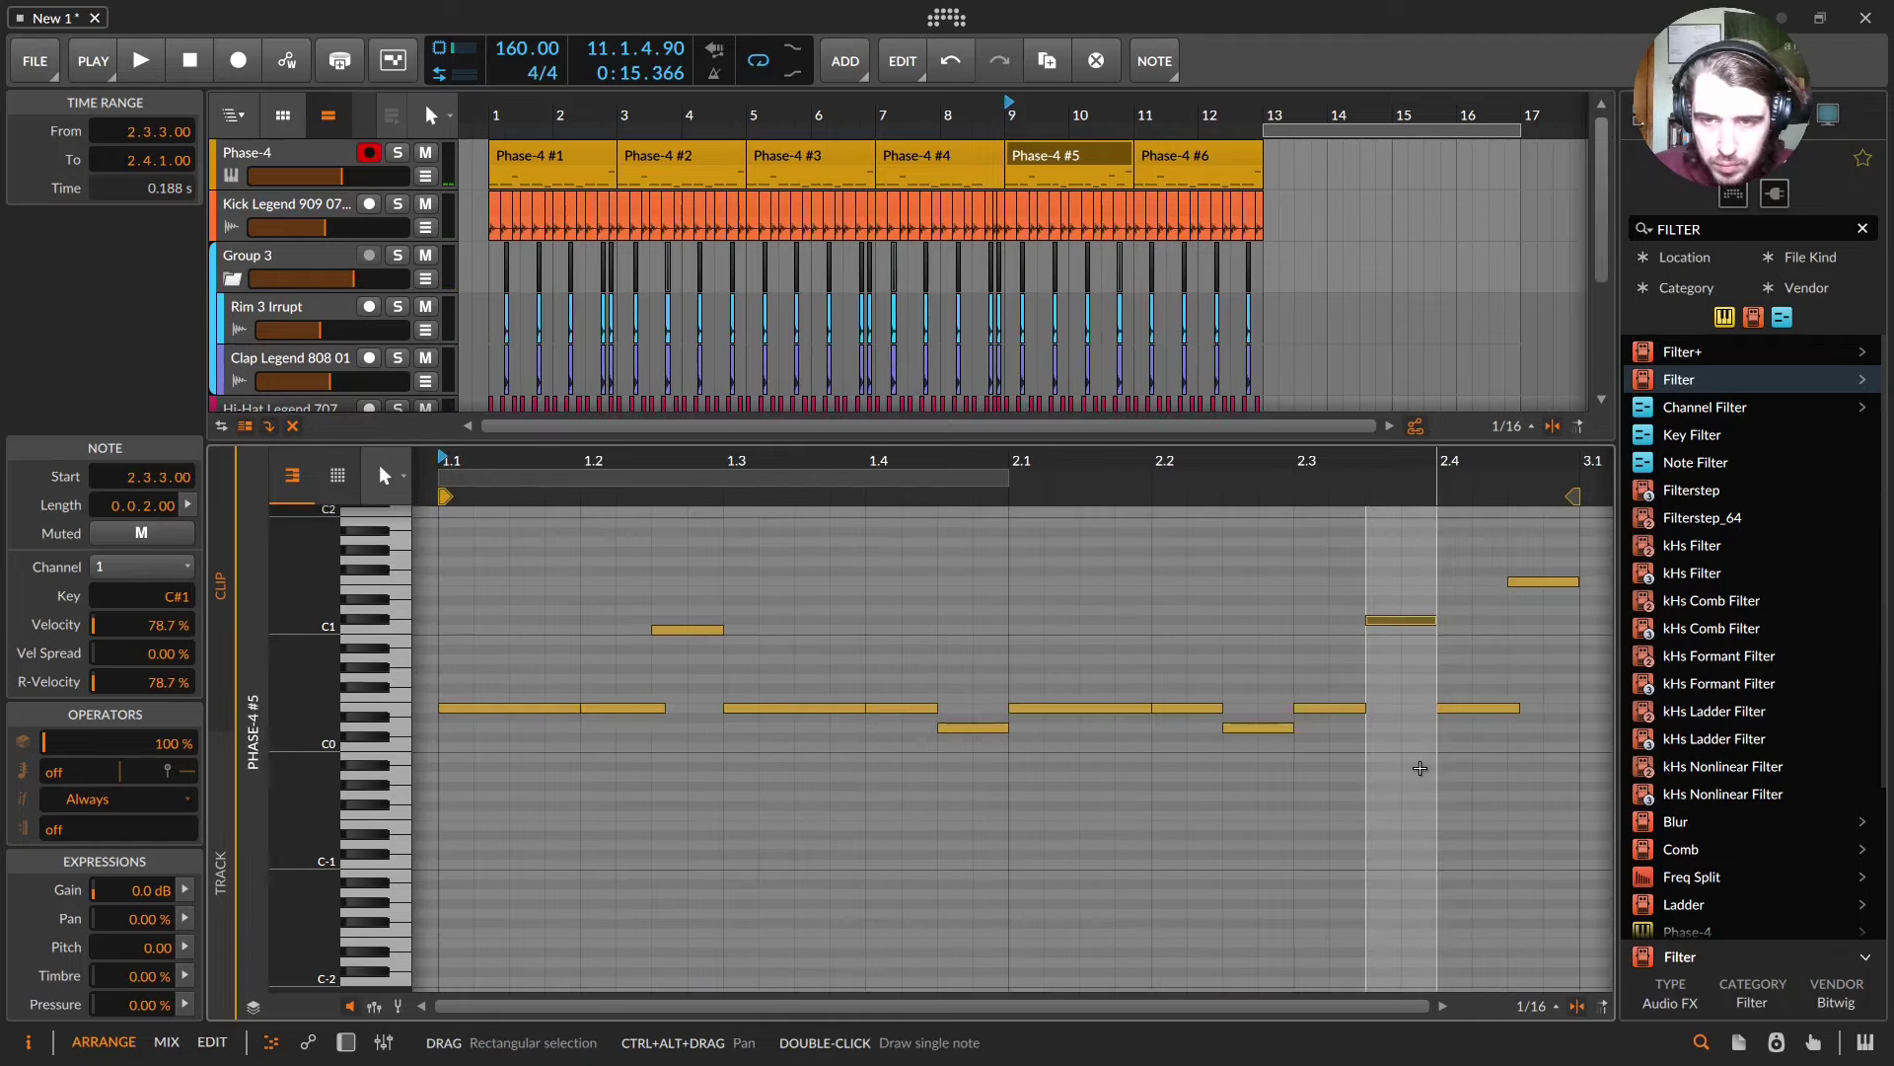
key(Down)
key(Down)
key(space)
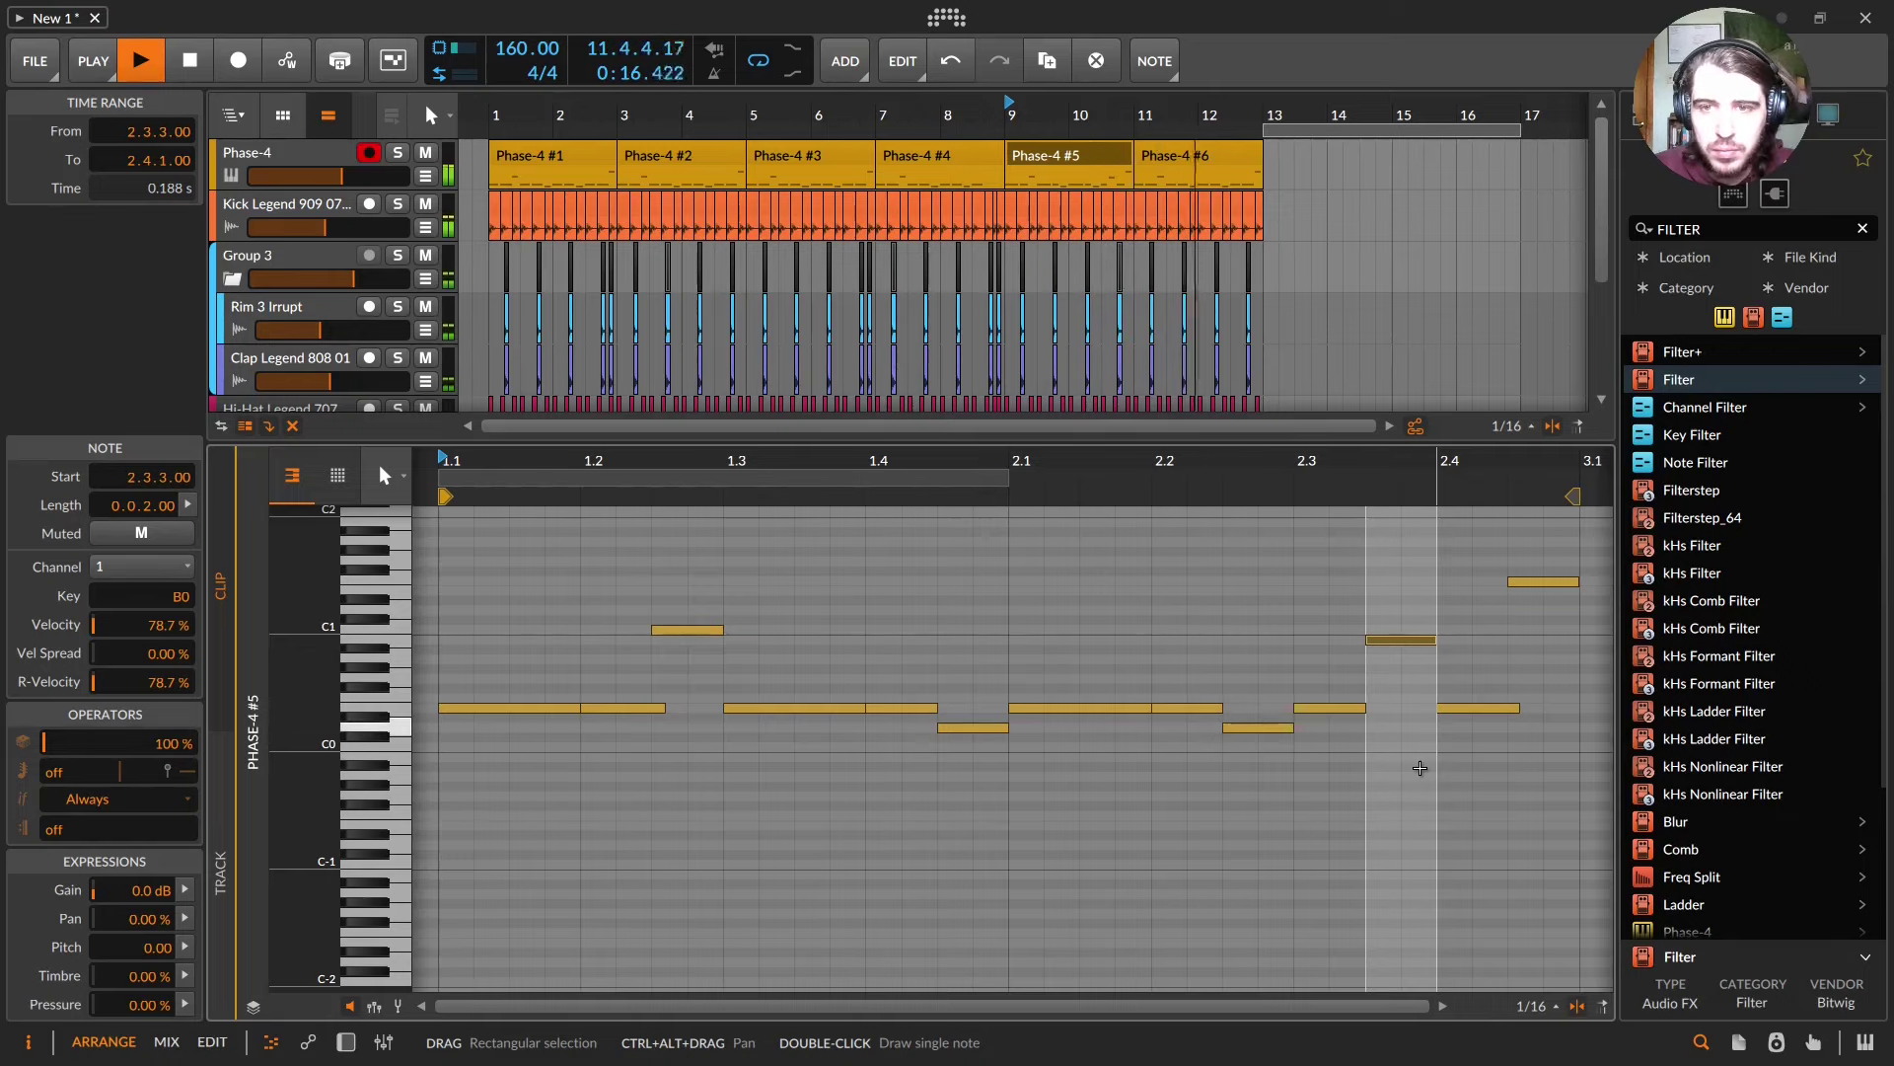
key(space)
key(Up)
key(space)
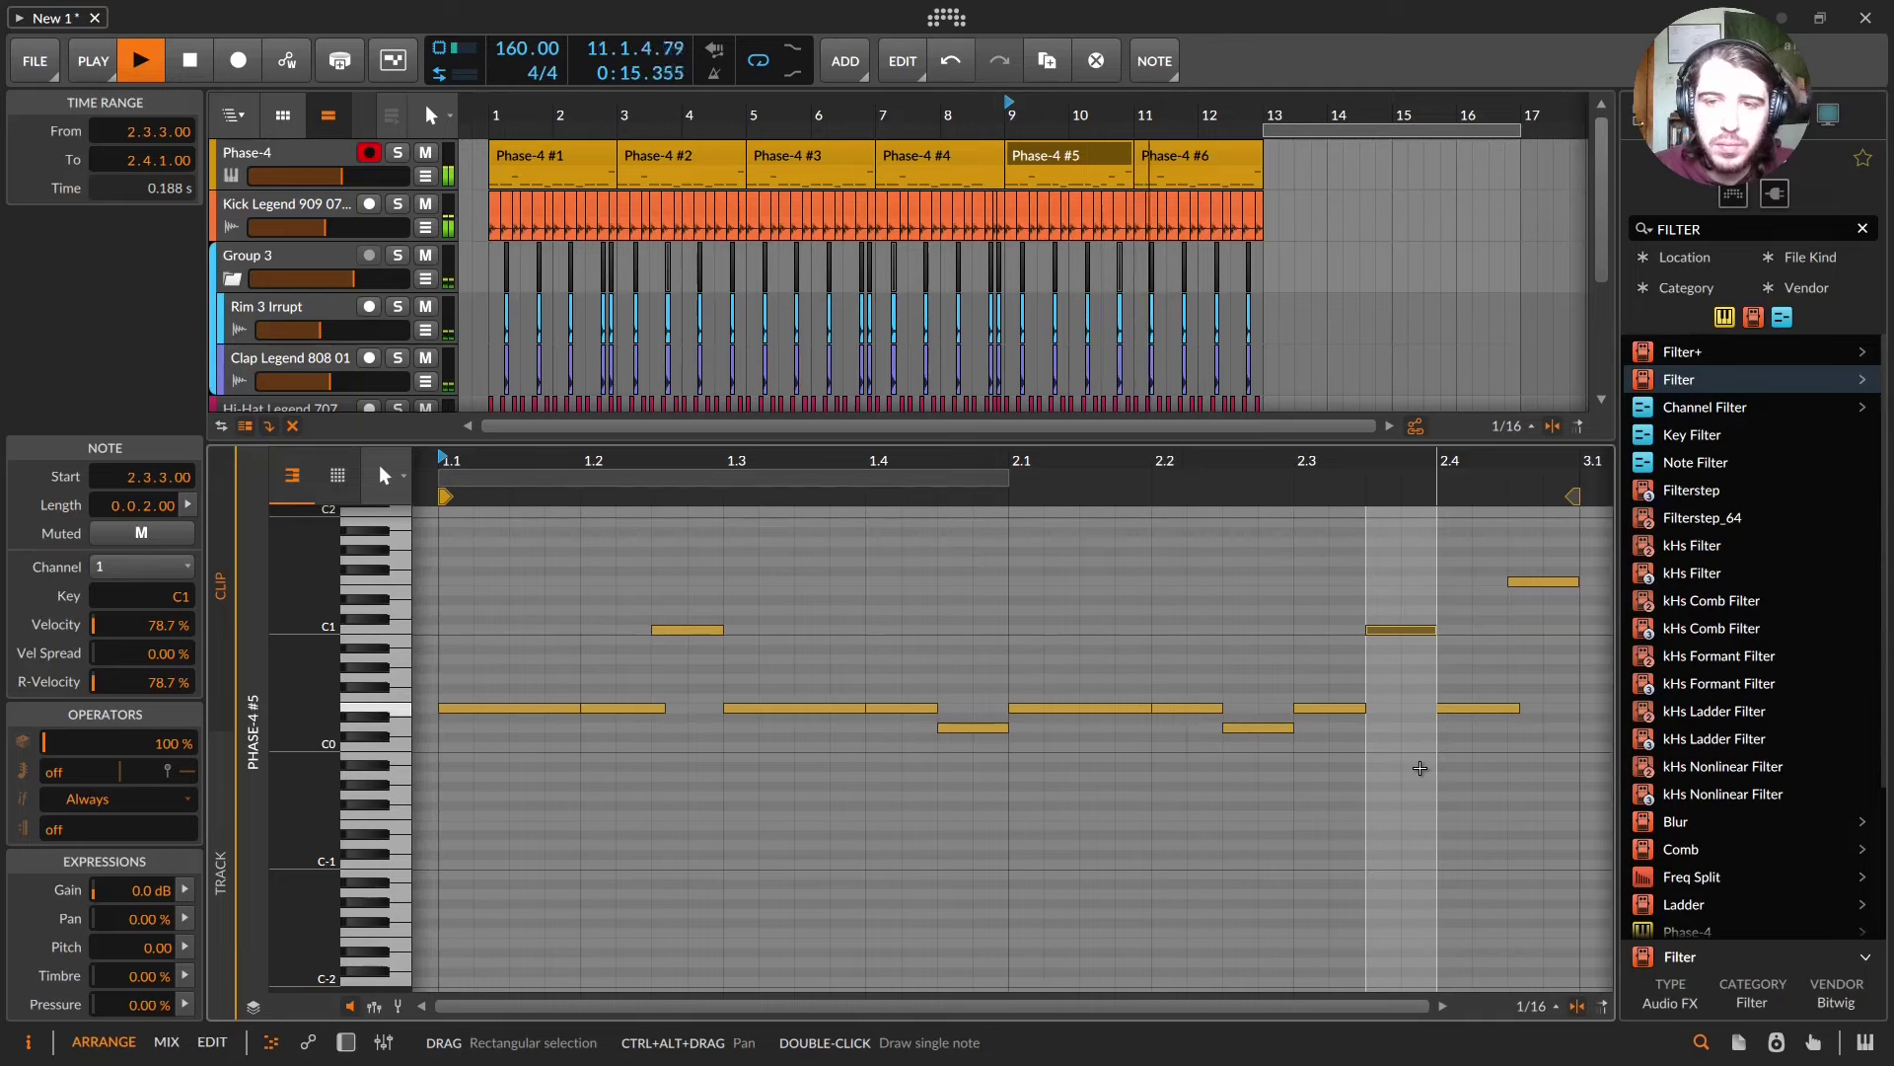
key(space)
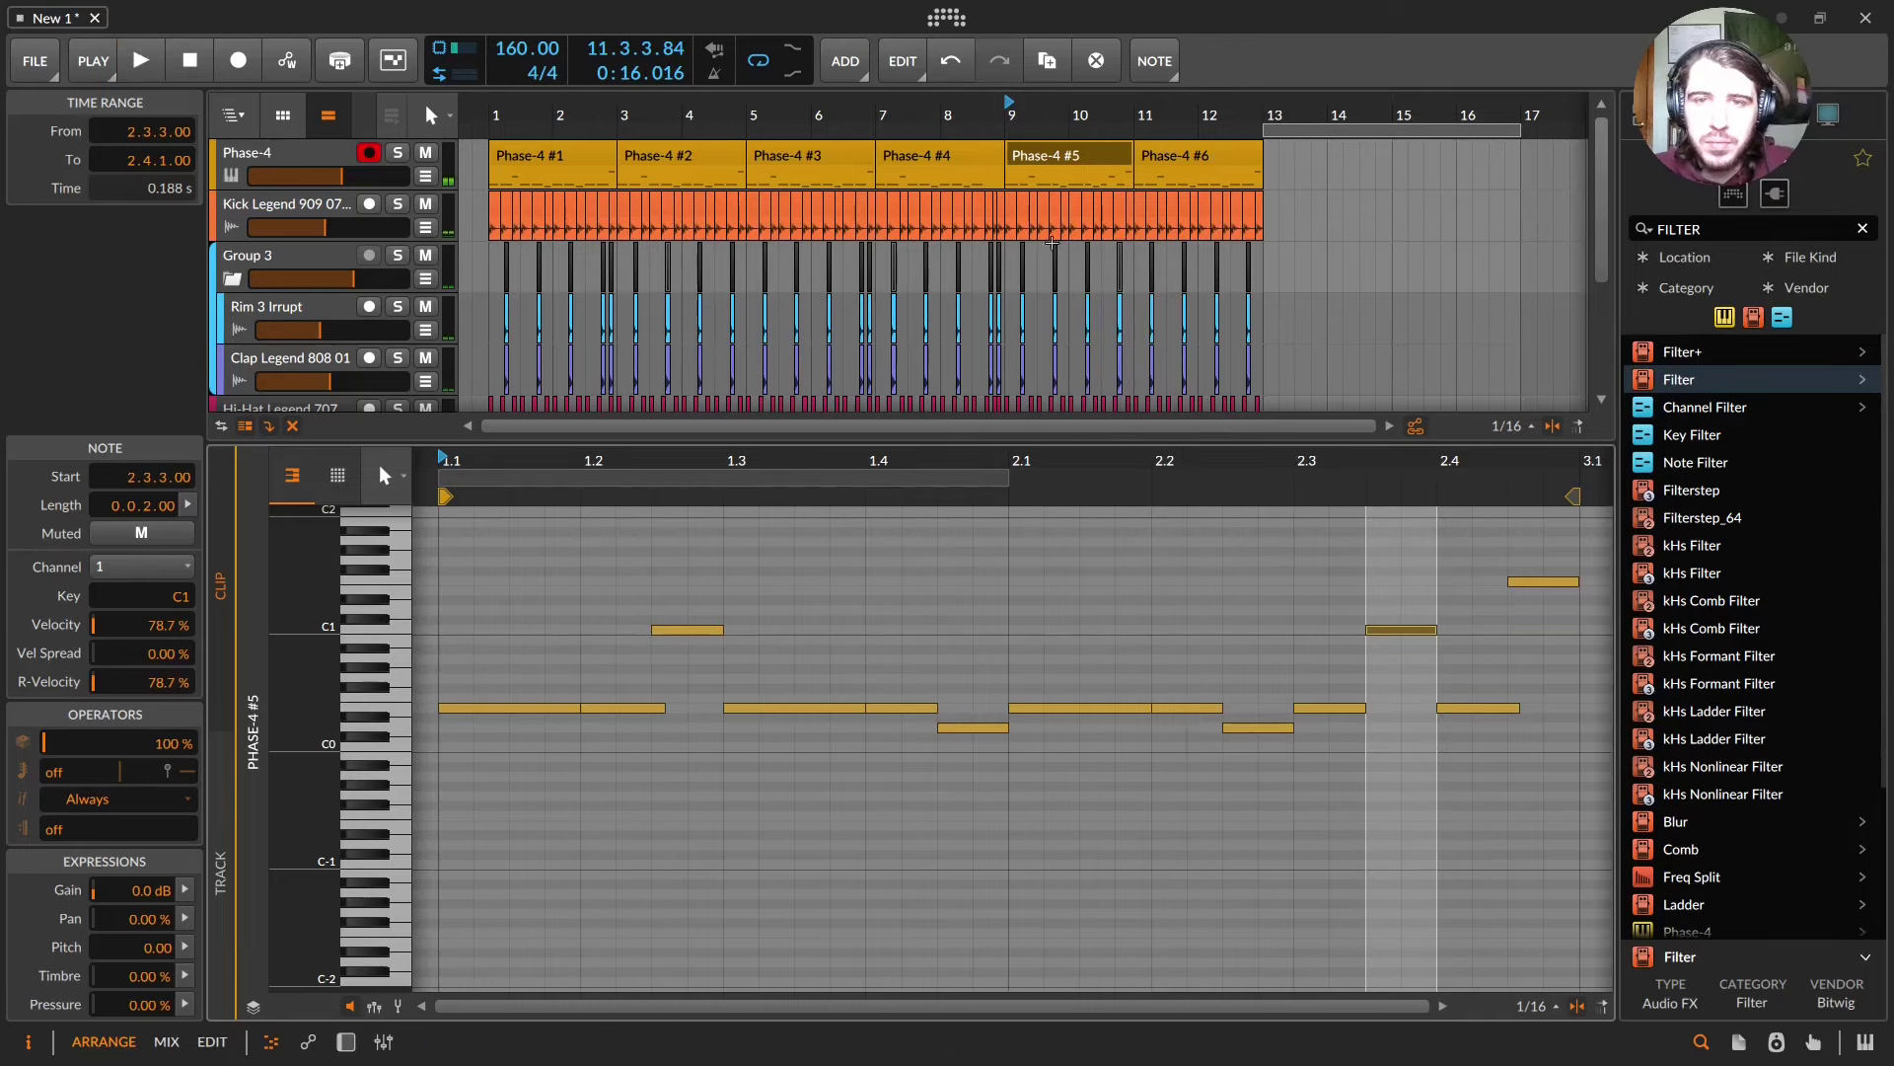
click(1110, 158)
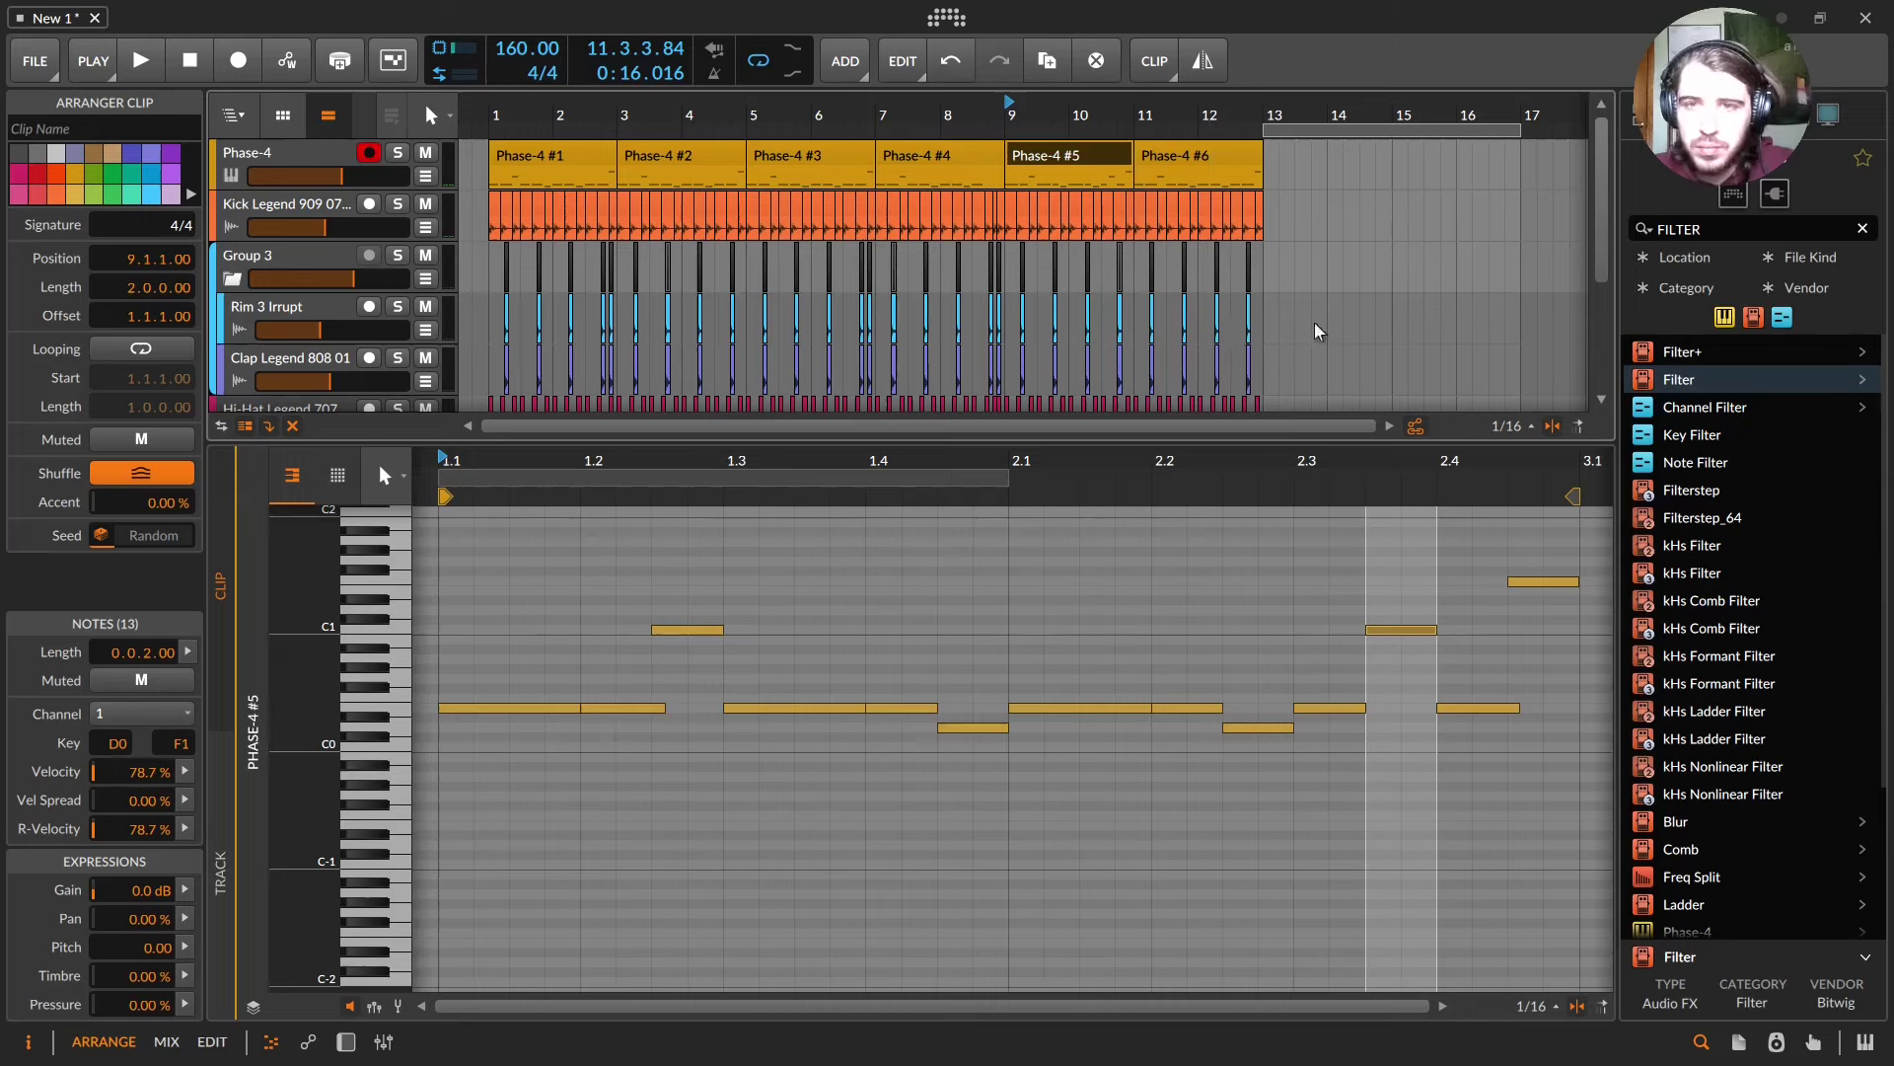
double_click(1210, 160)
- Lower clip Phase-4 #6's last note from F1 to D0, then open clip Phase-4 #1
click(1547, 628)
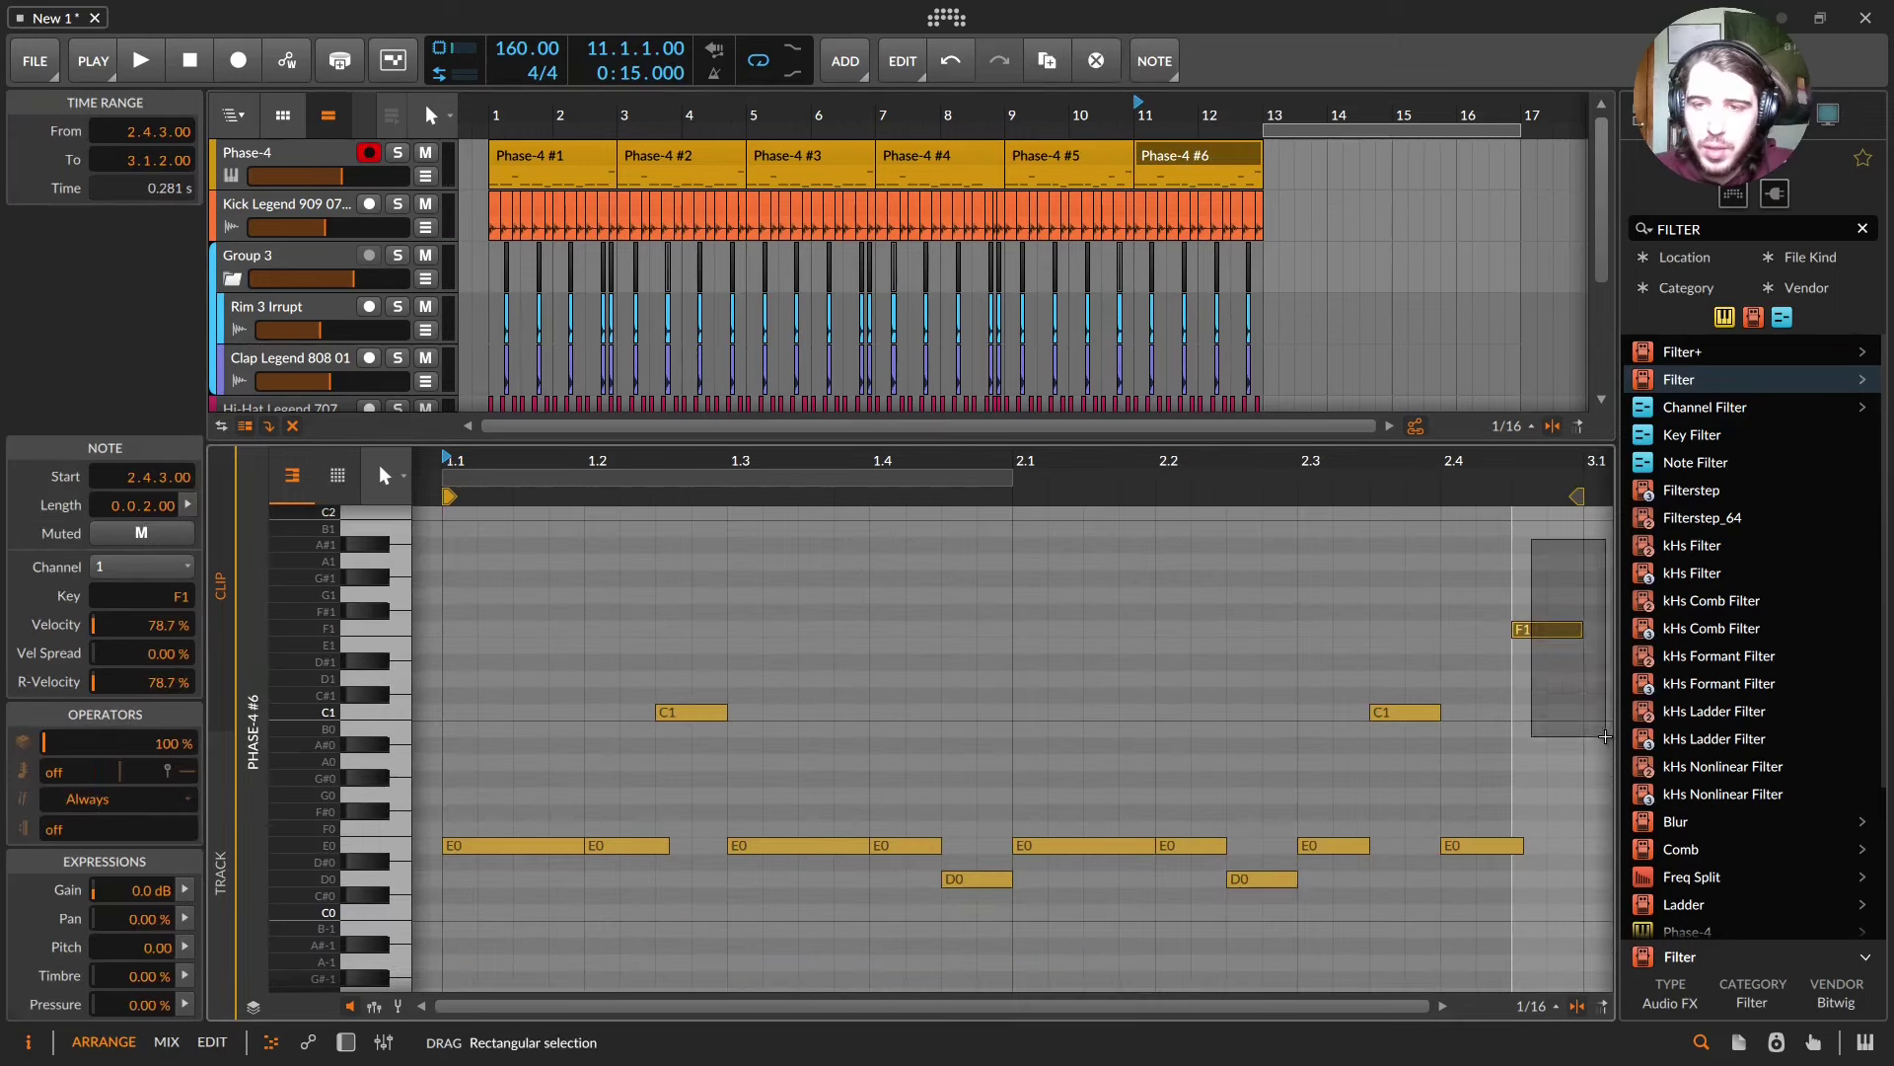
key(shift+Down)
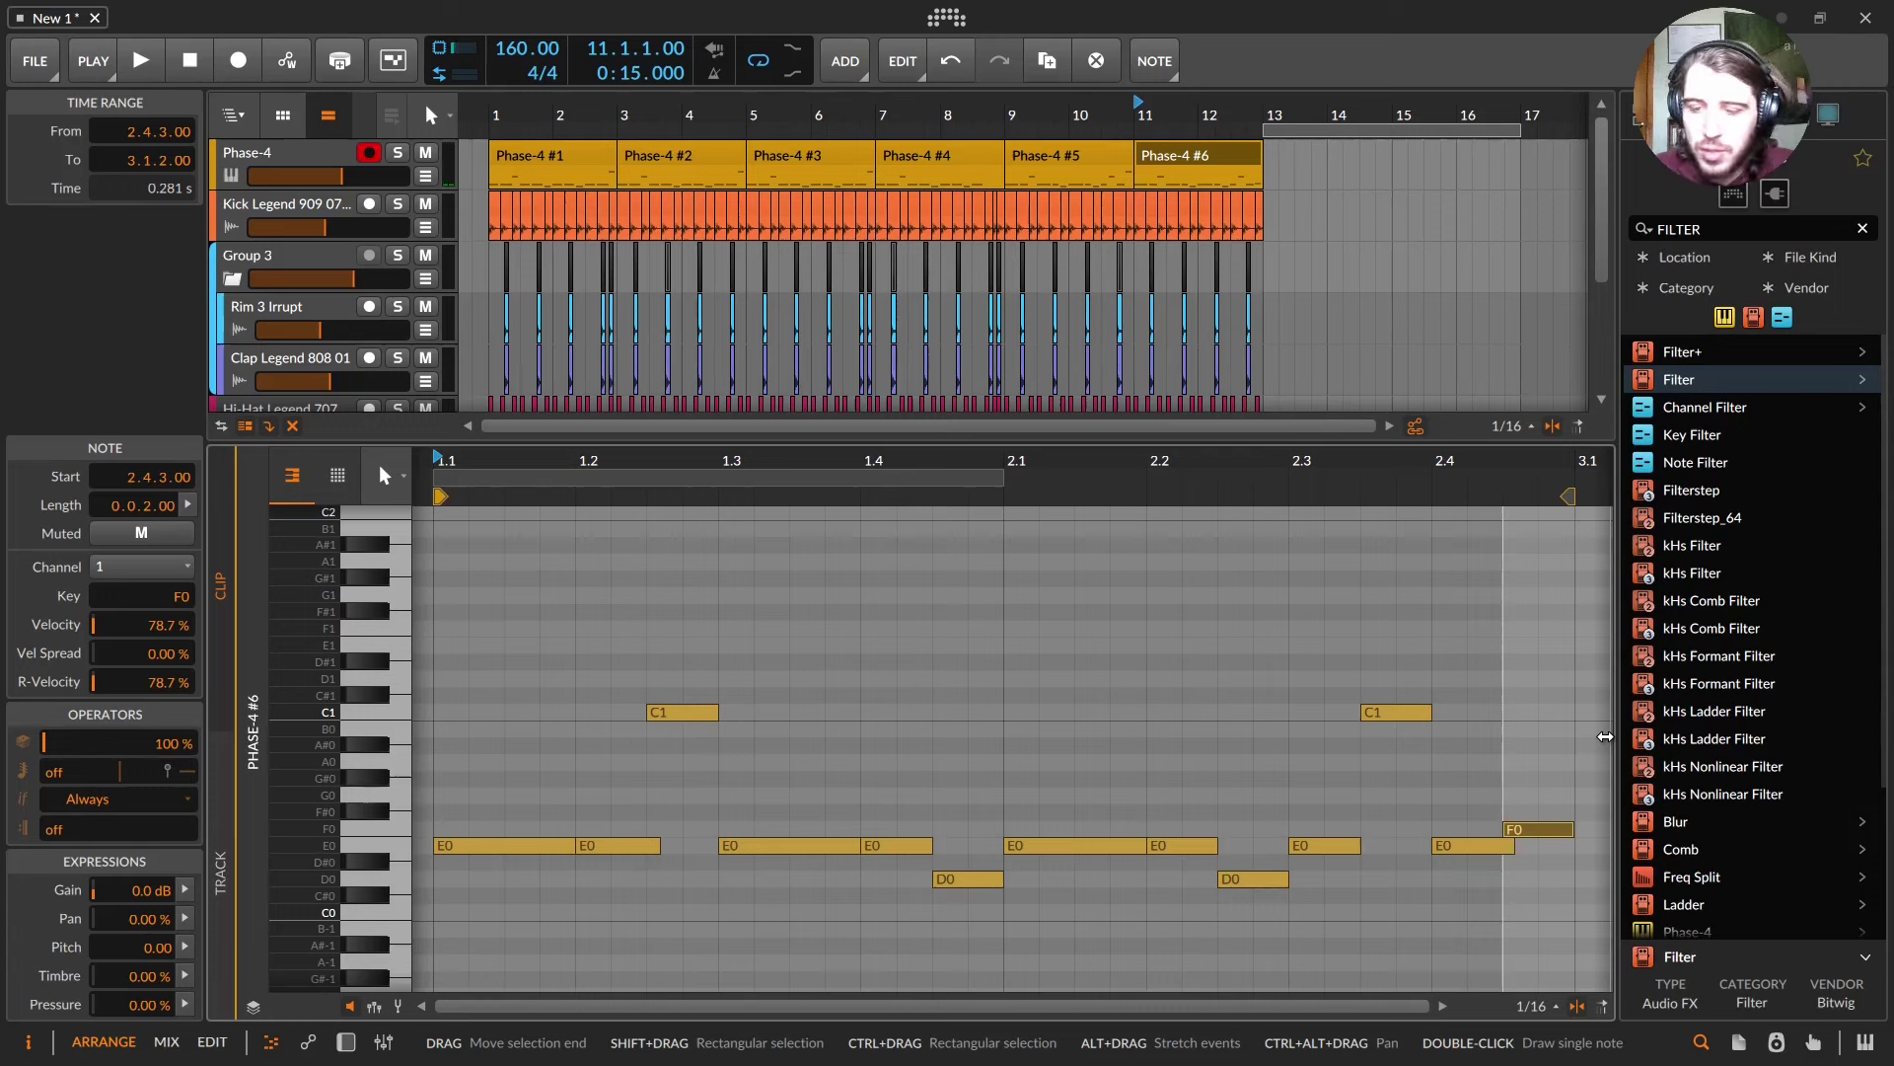
key(Up)
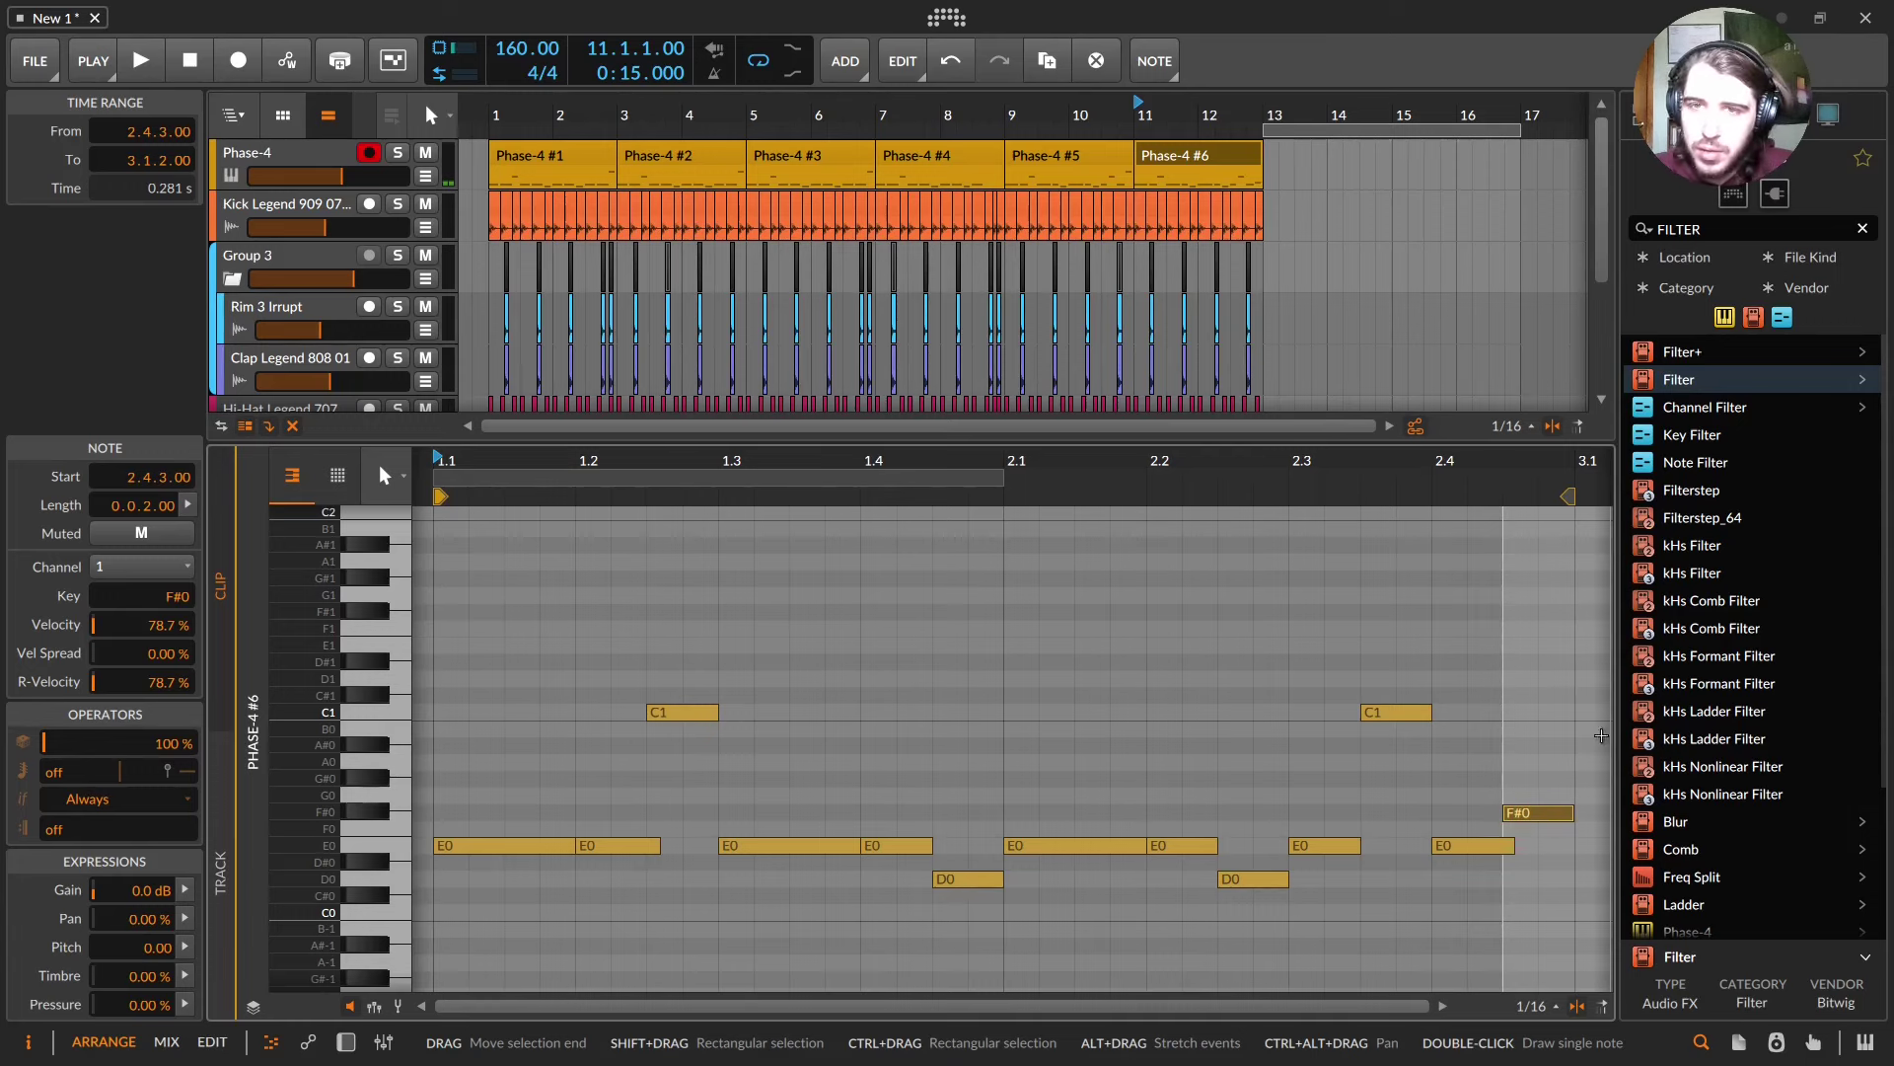
key(Down)
key(Down)
key(Down)
key(Down)
key(Down)
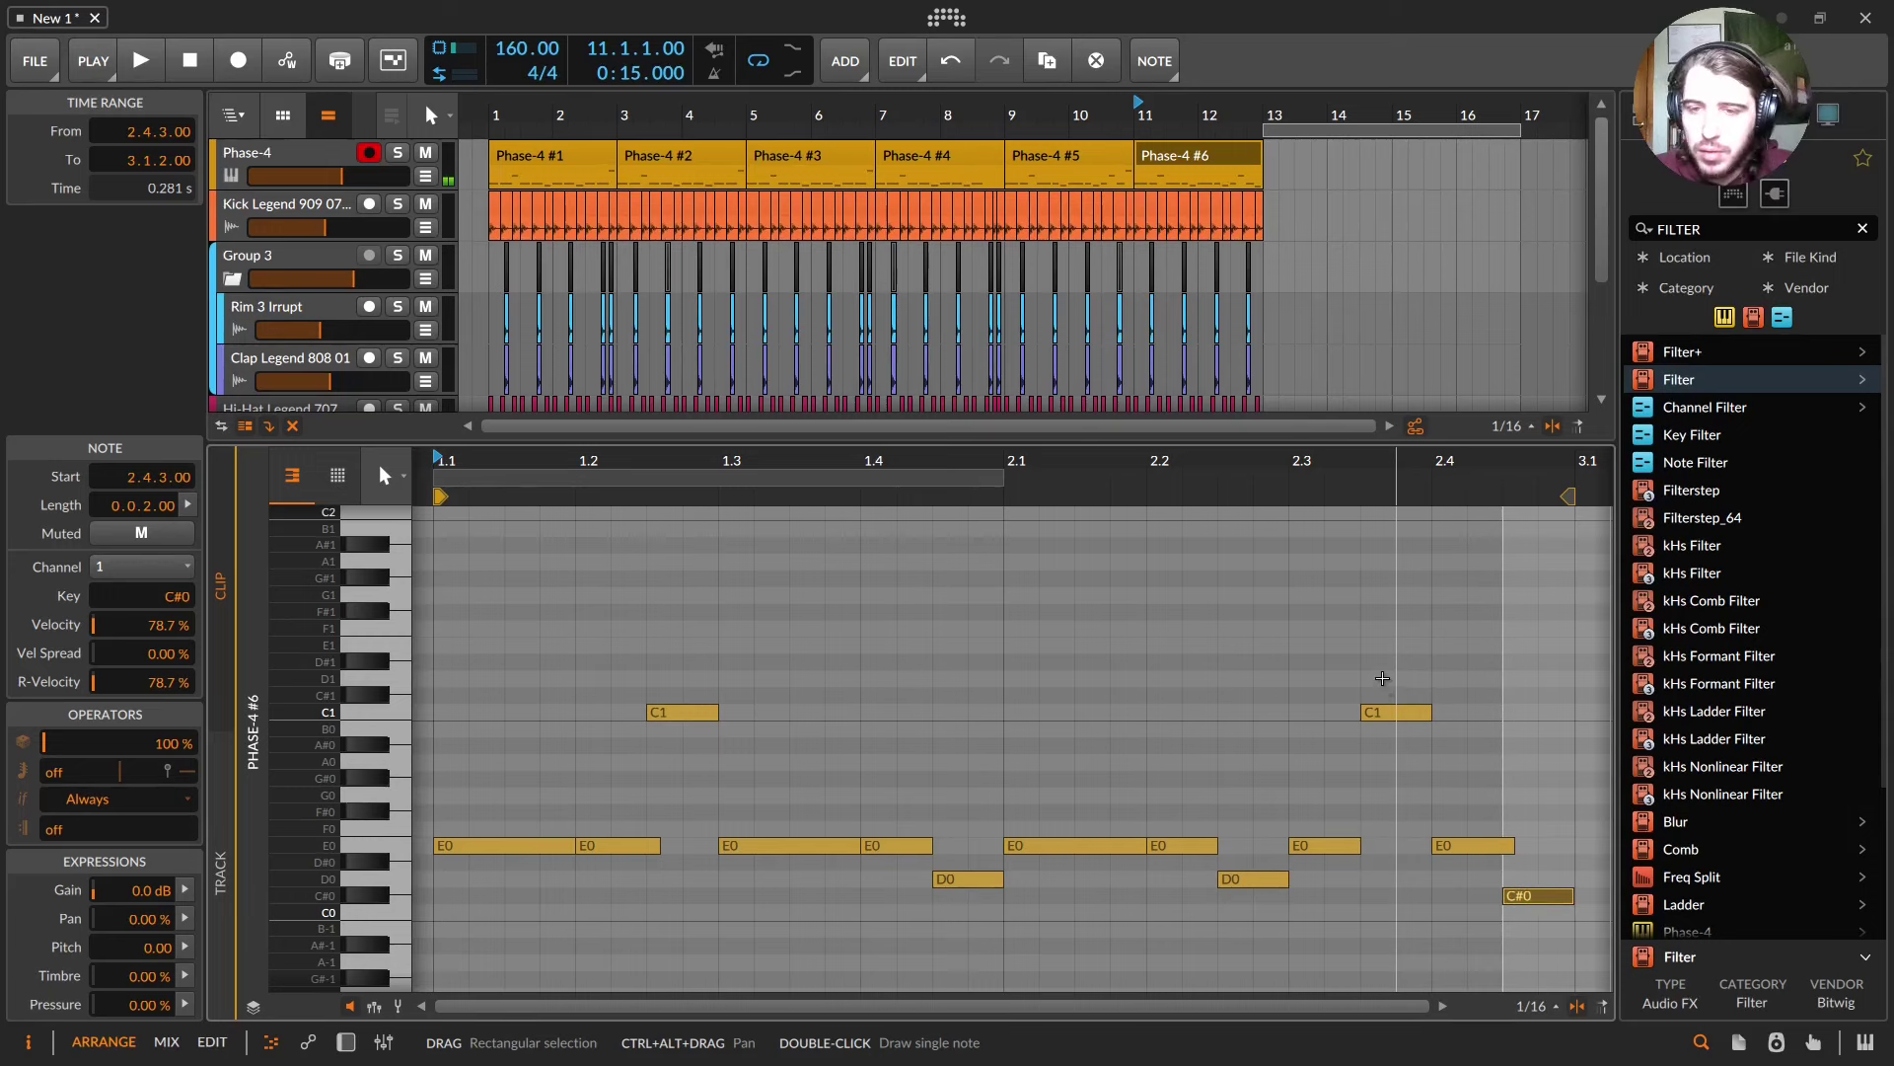
key(Up)
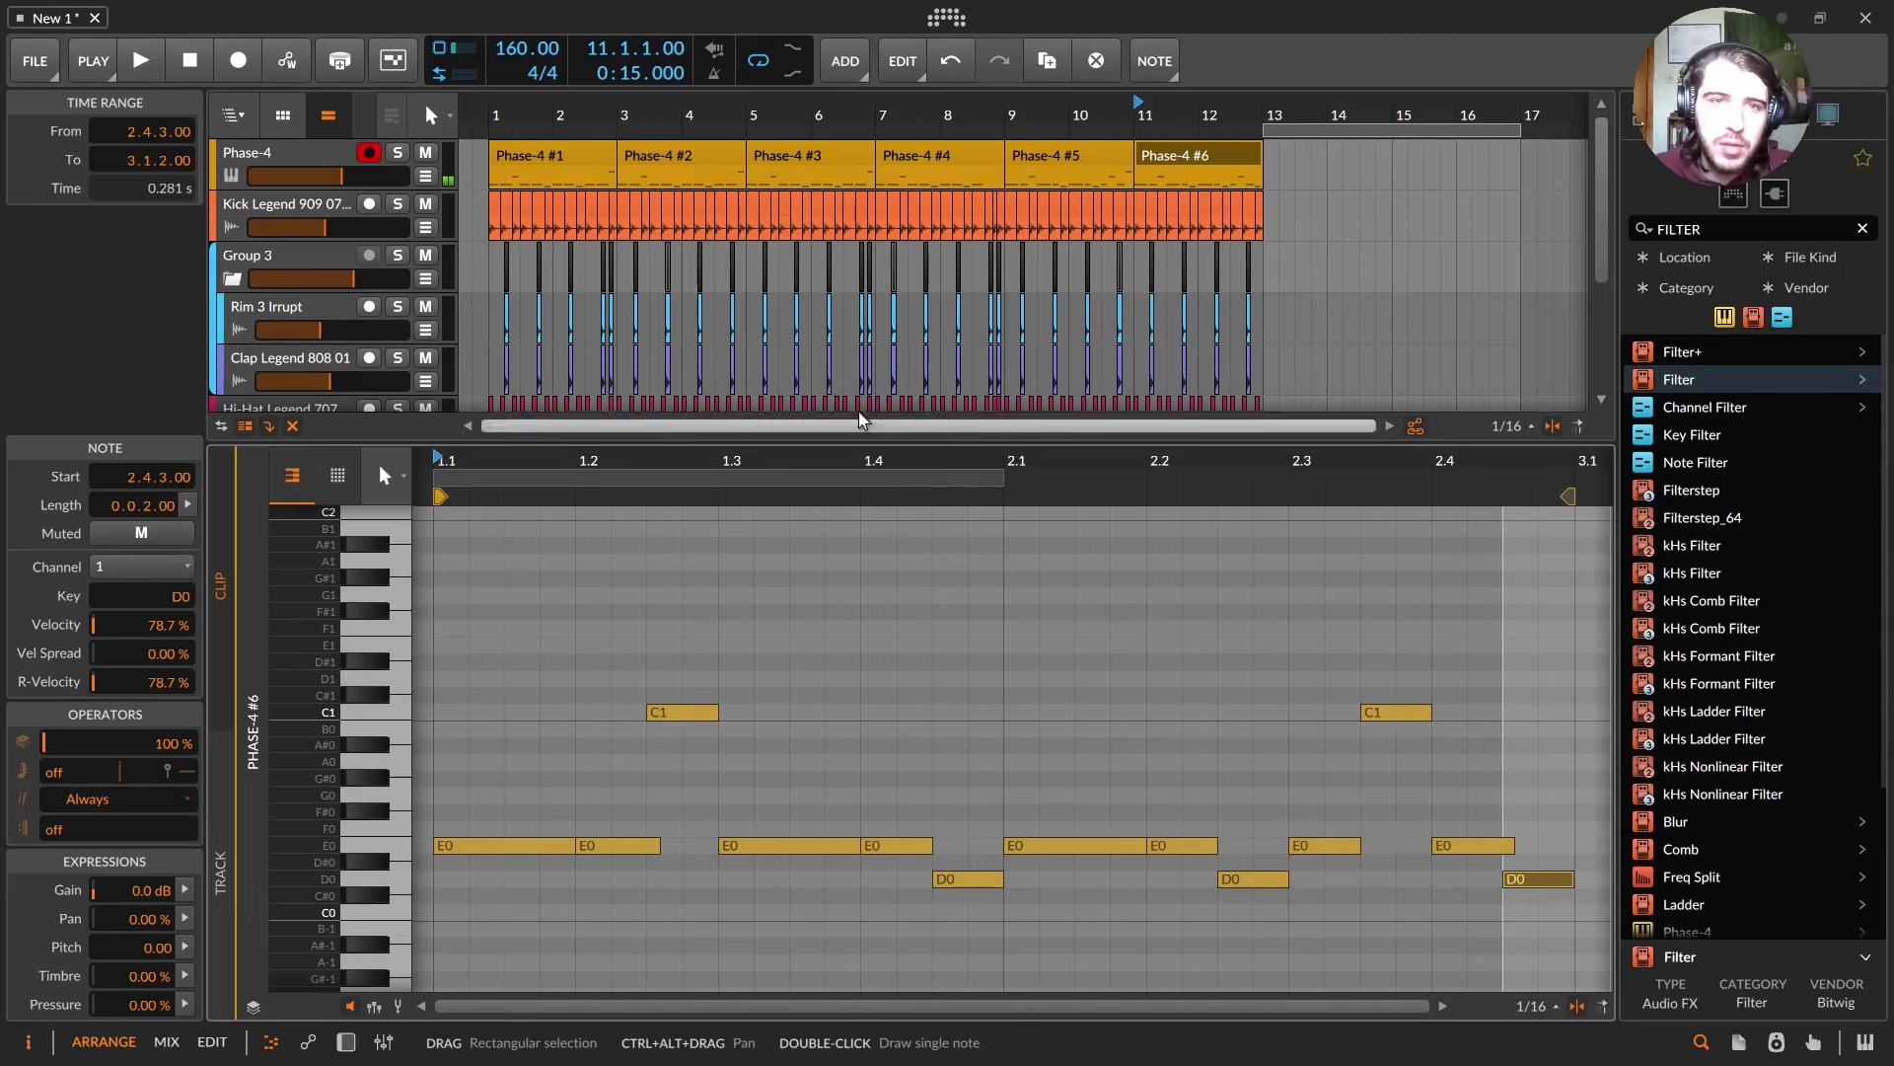
click(604, 163)
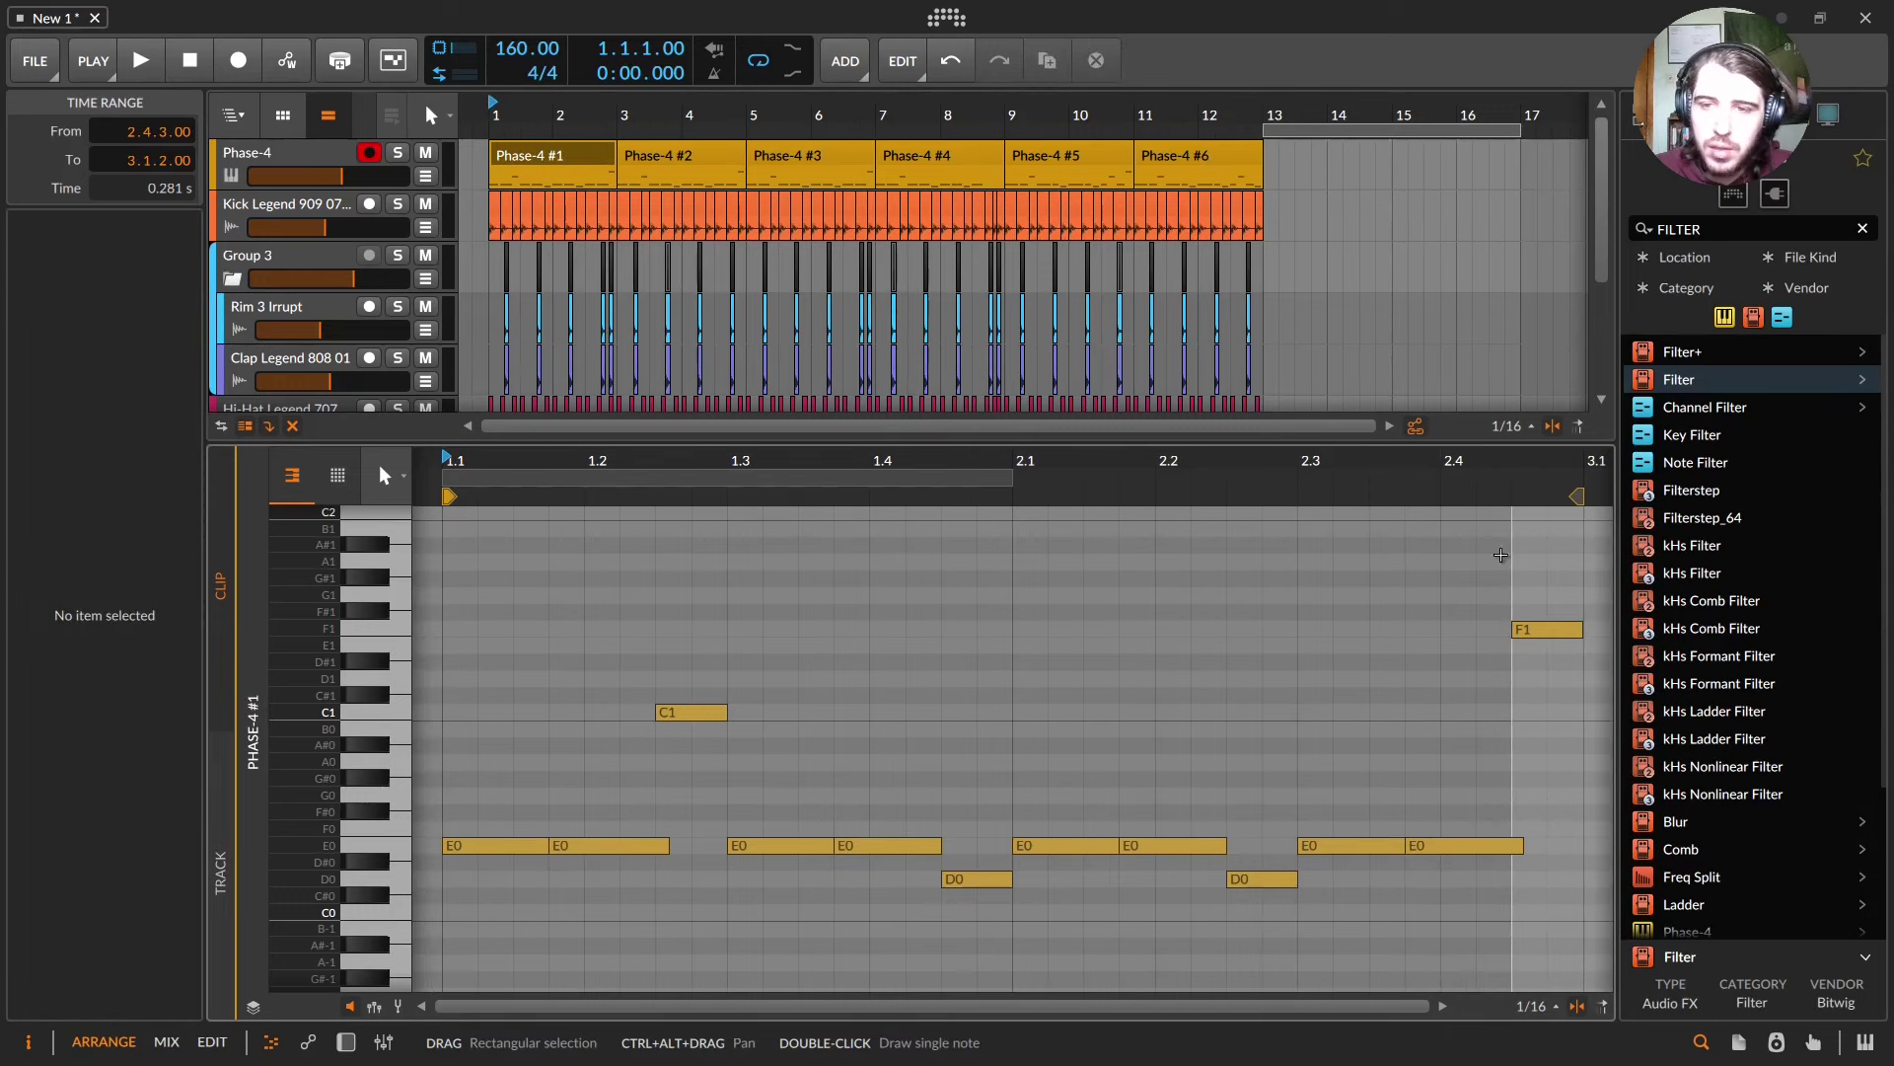
- Lower the 2.4.3 note from F1 to E1 in clips Phase-4 #1, #2 and #3, then play
click(1545, 628)
key(Down)
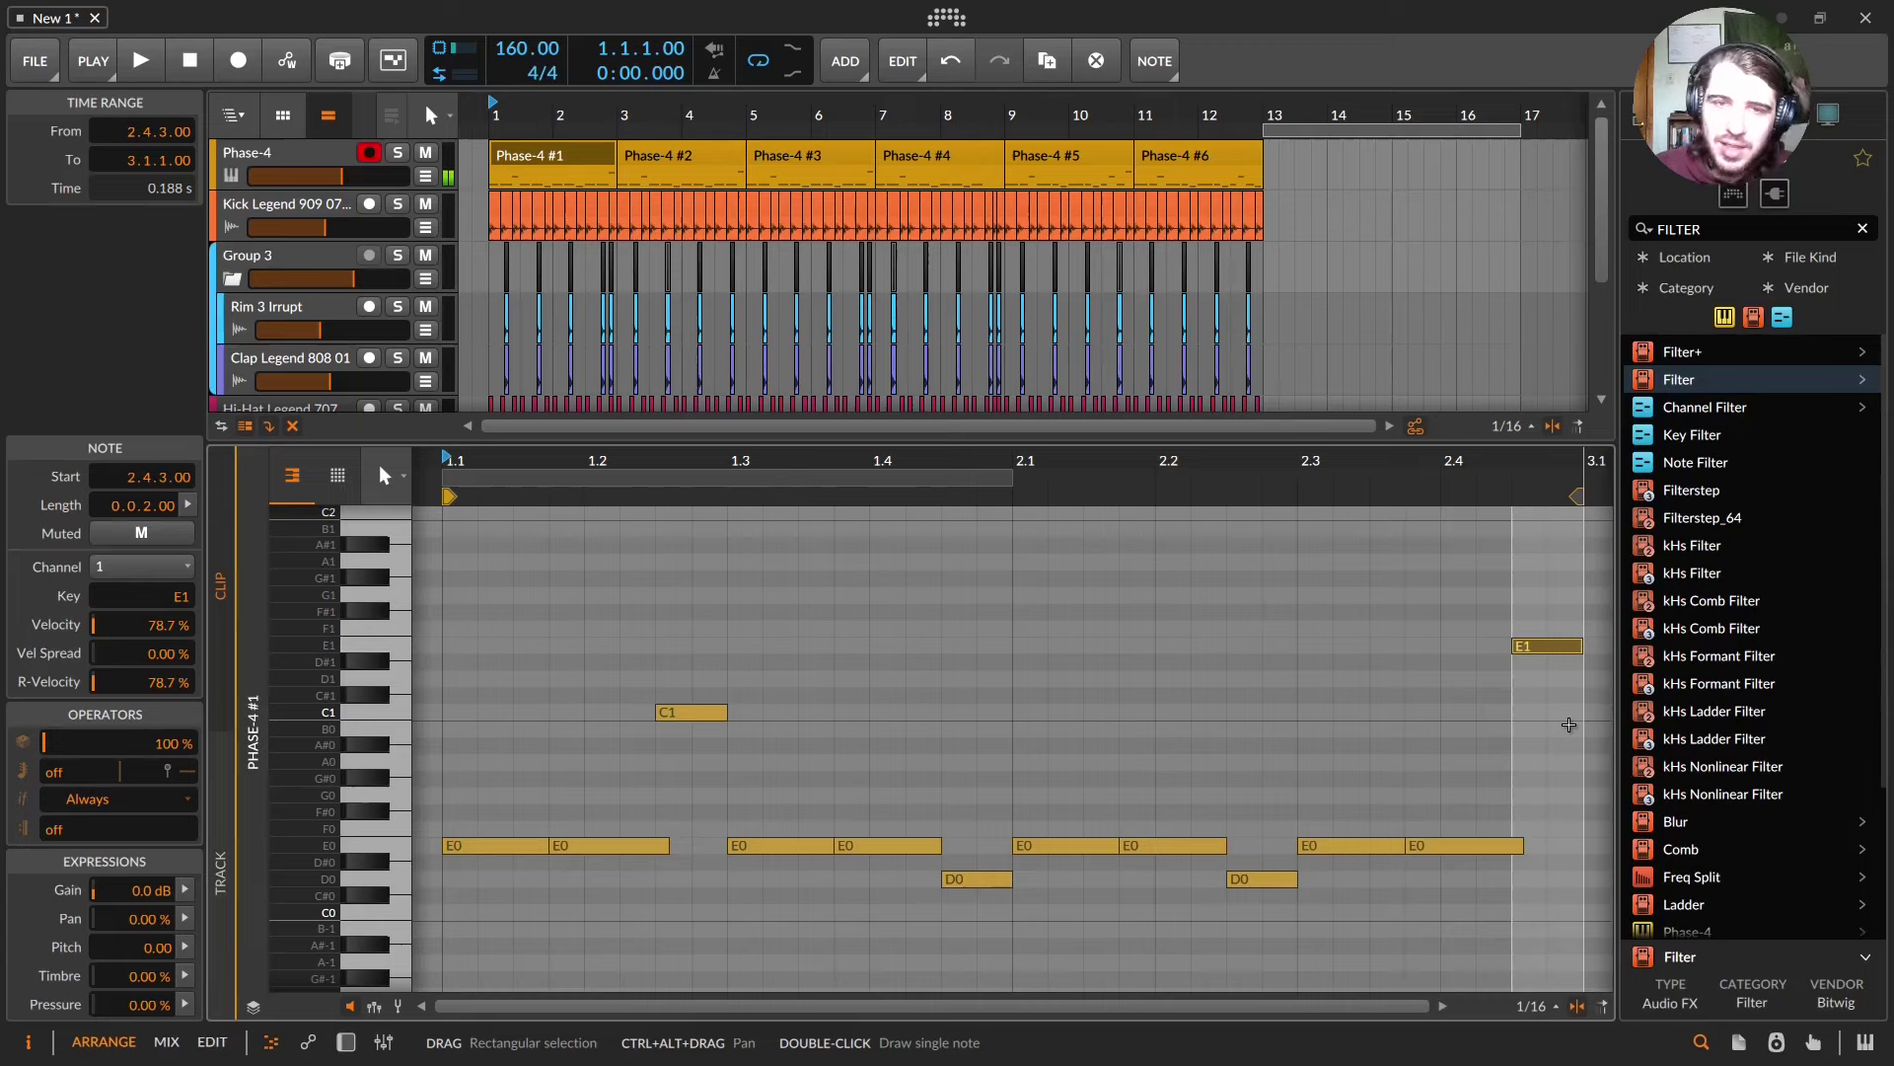
click(647, 158)
drag(1420, 669, 1450, 852)
key(Down)
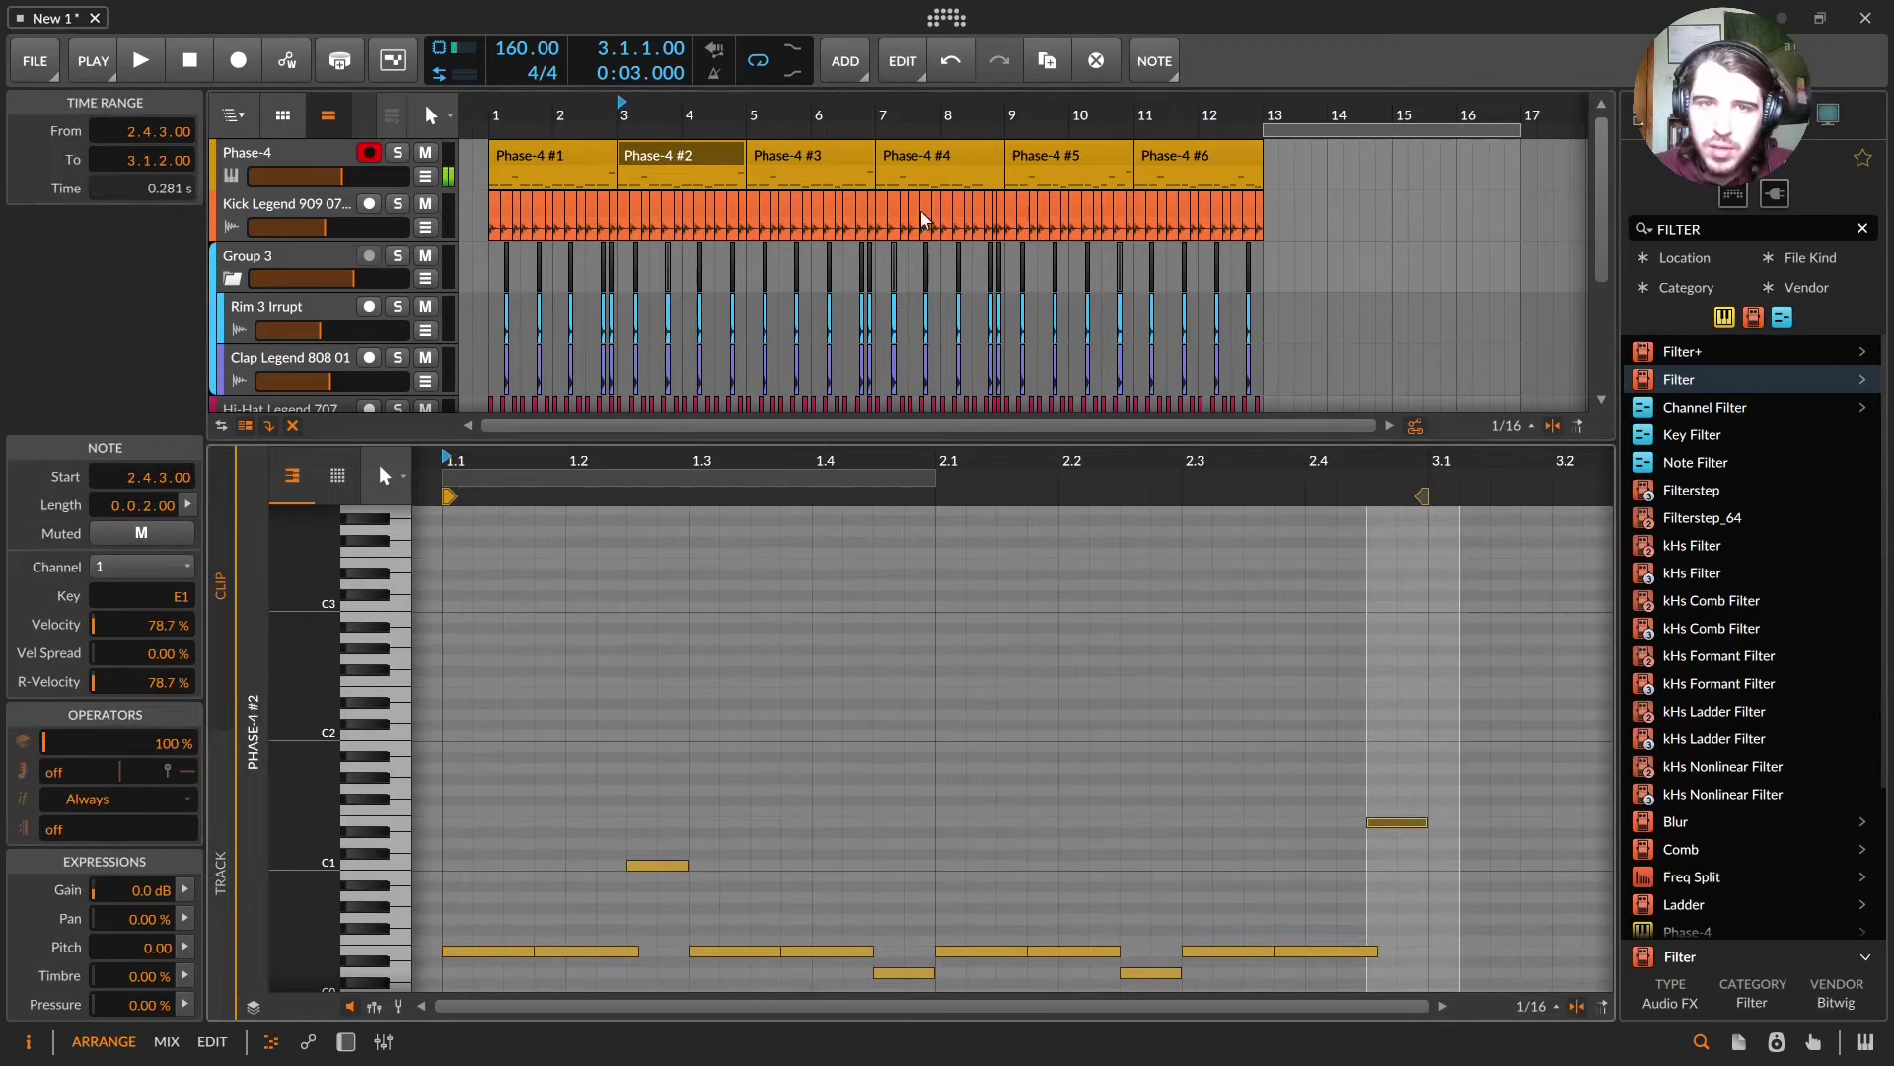
click(821, 163)
drag(1411, 653, 1476, 873)
key(Down)
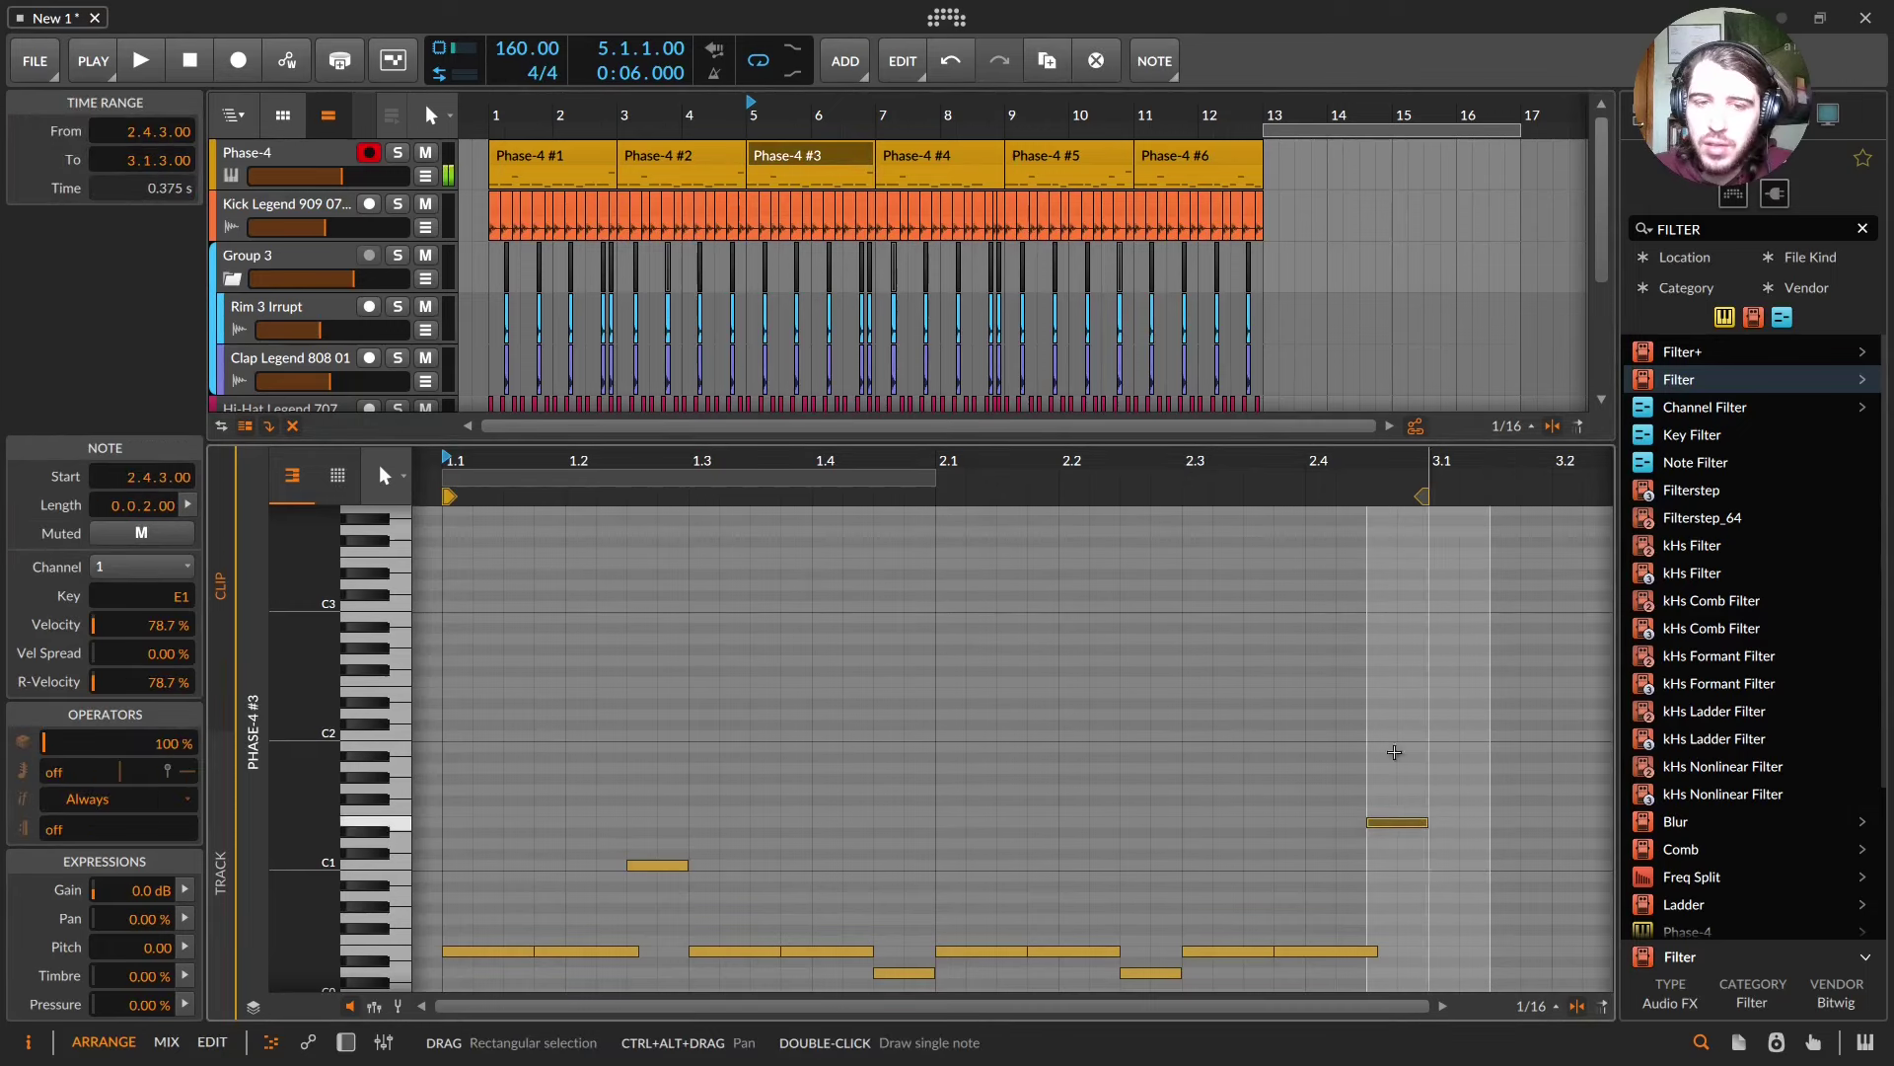
key(space)
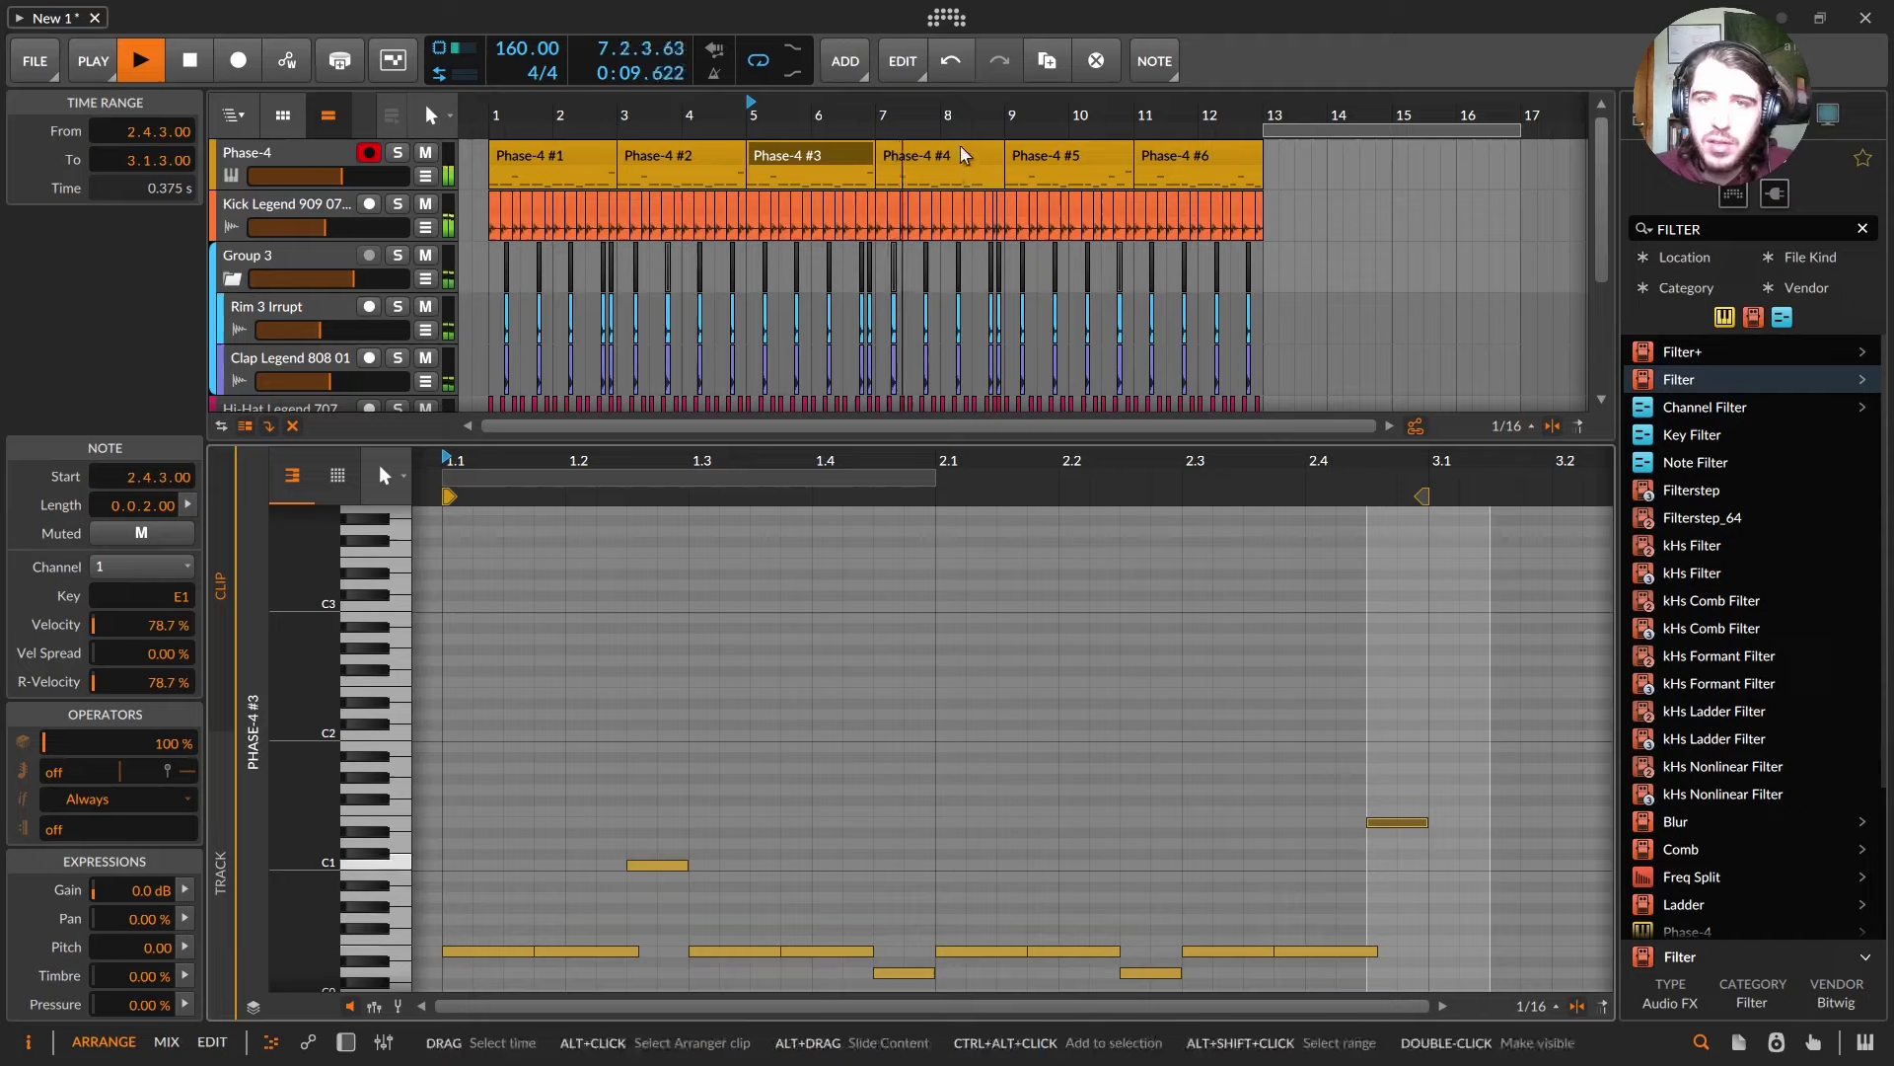
- Open clip Phase-4 #5, select its top note near the end, then select clip Phase-4 #6
click(1069, 161)
drag(1556, 562, 1576, 637)
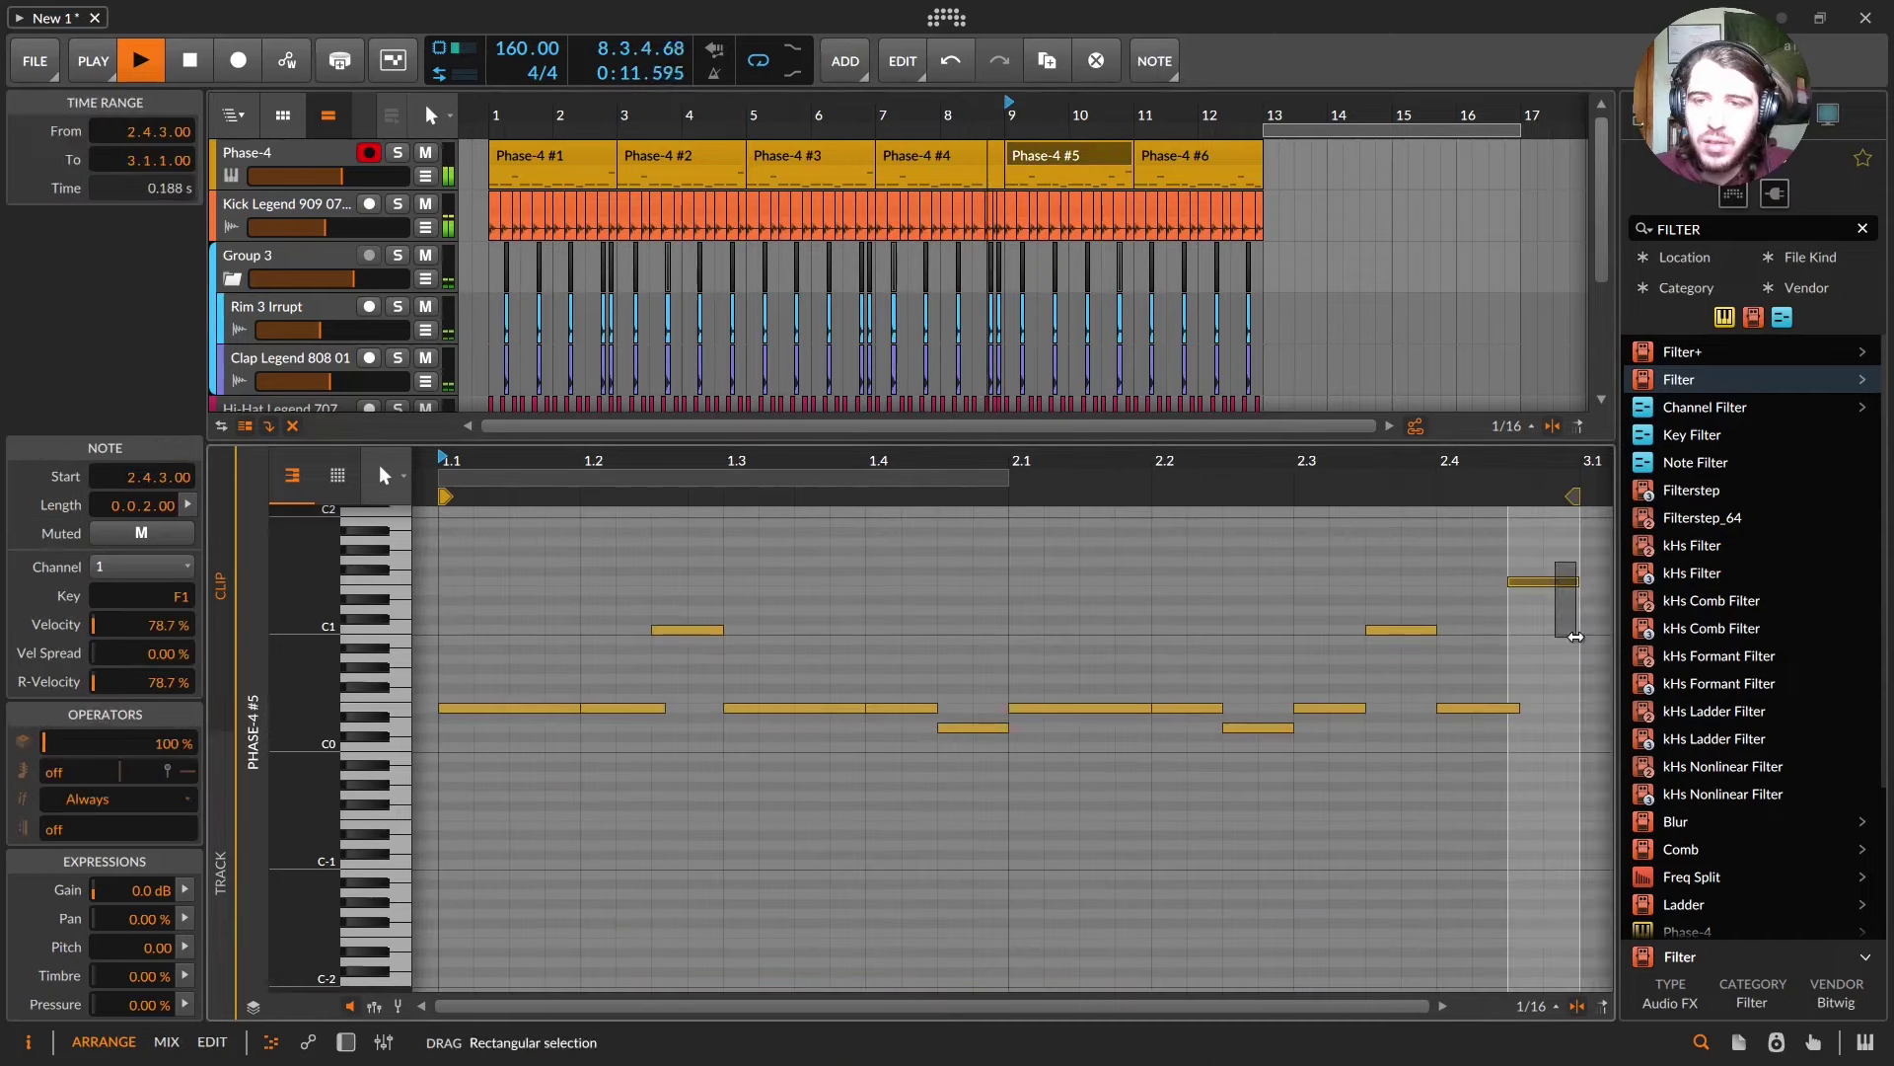
click(1150, 161)
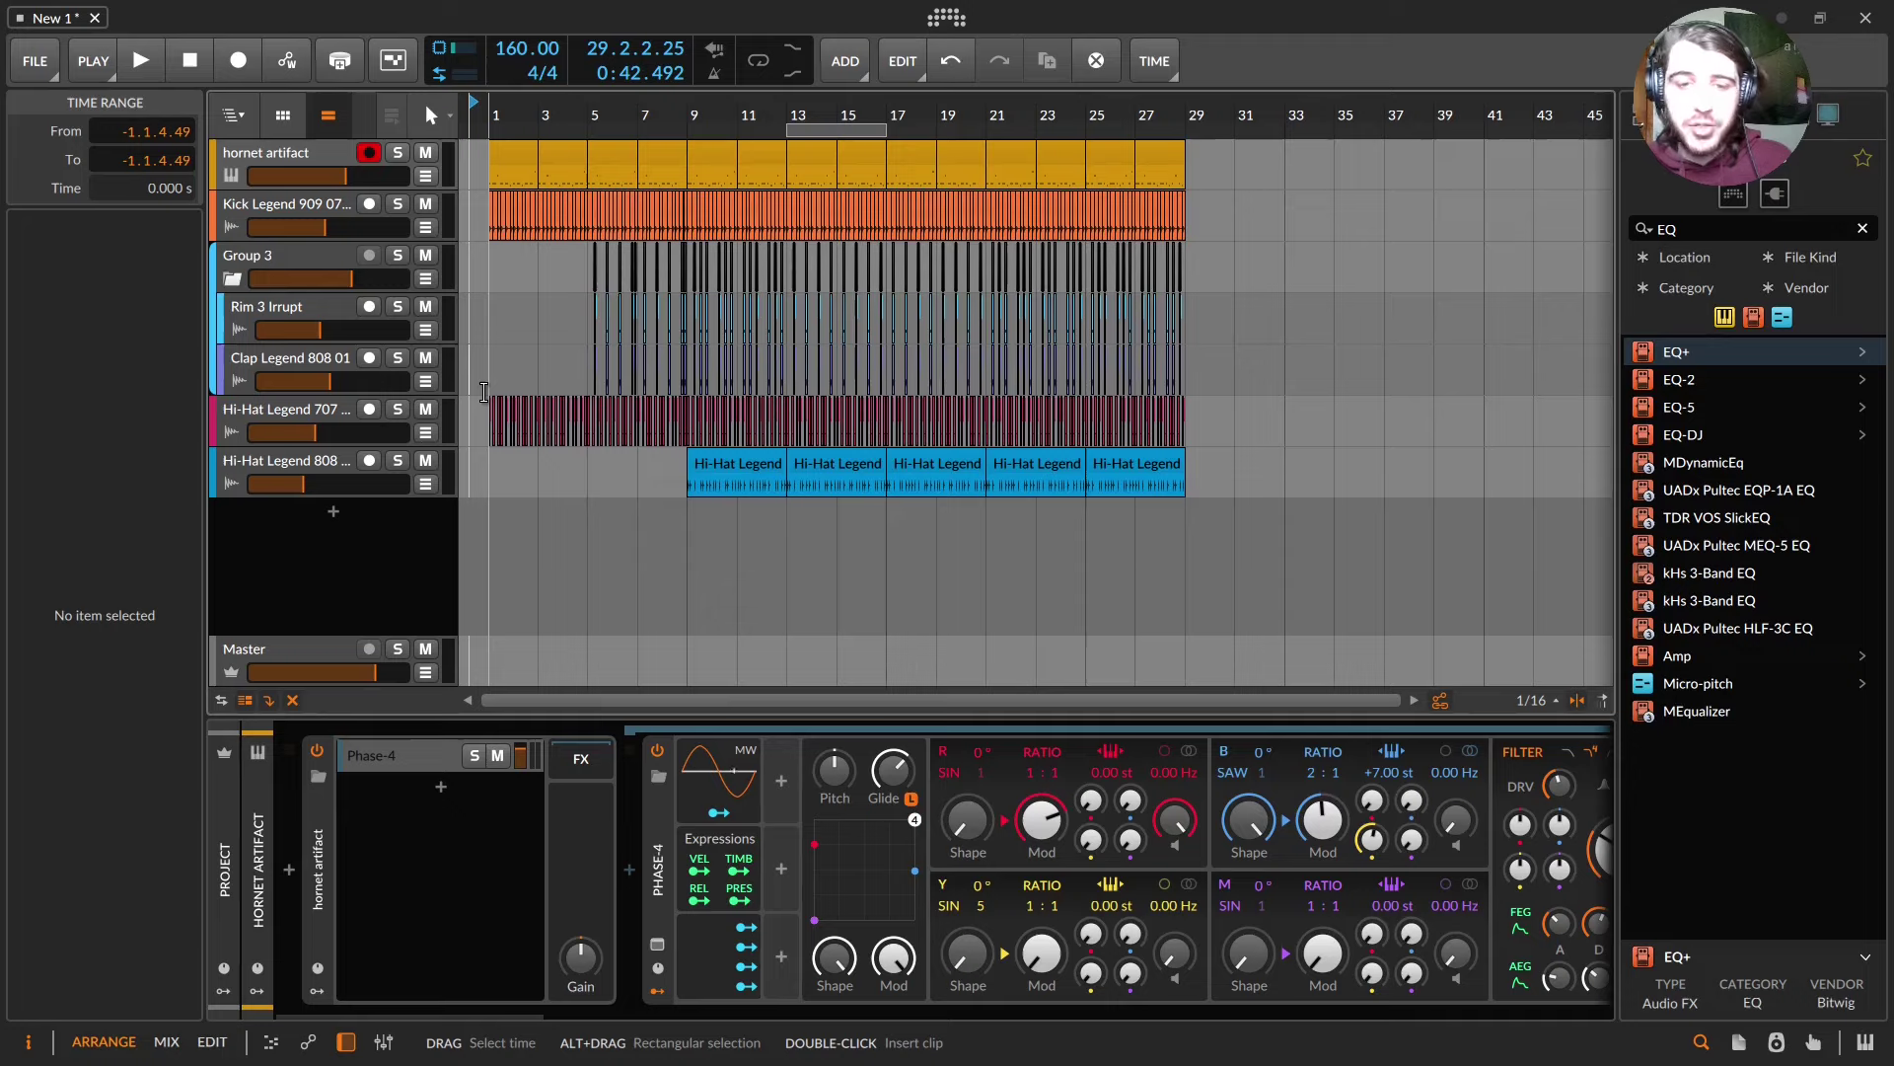
- Open the HAnalogStageMK2 plug-in in the synth's FX layer and set its reference level to 0 VU
drag(528, 1016, 862, 1016)
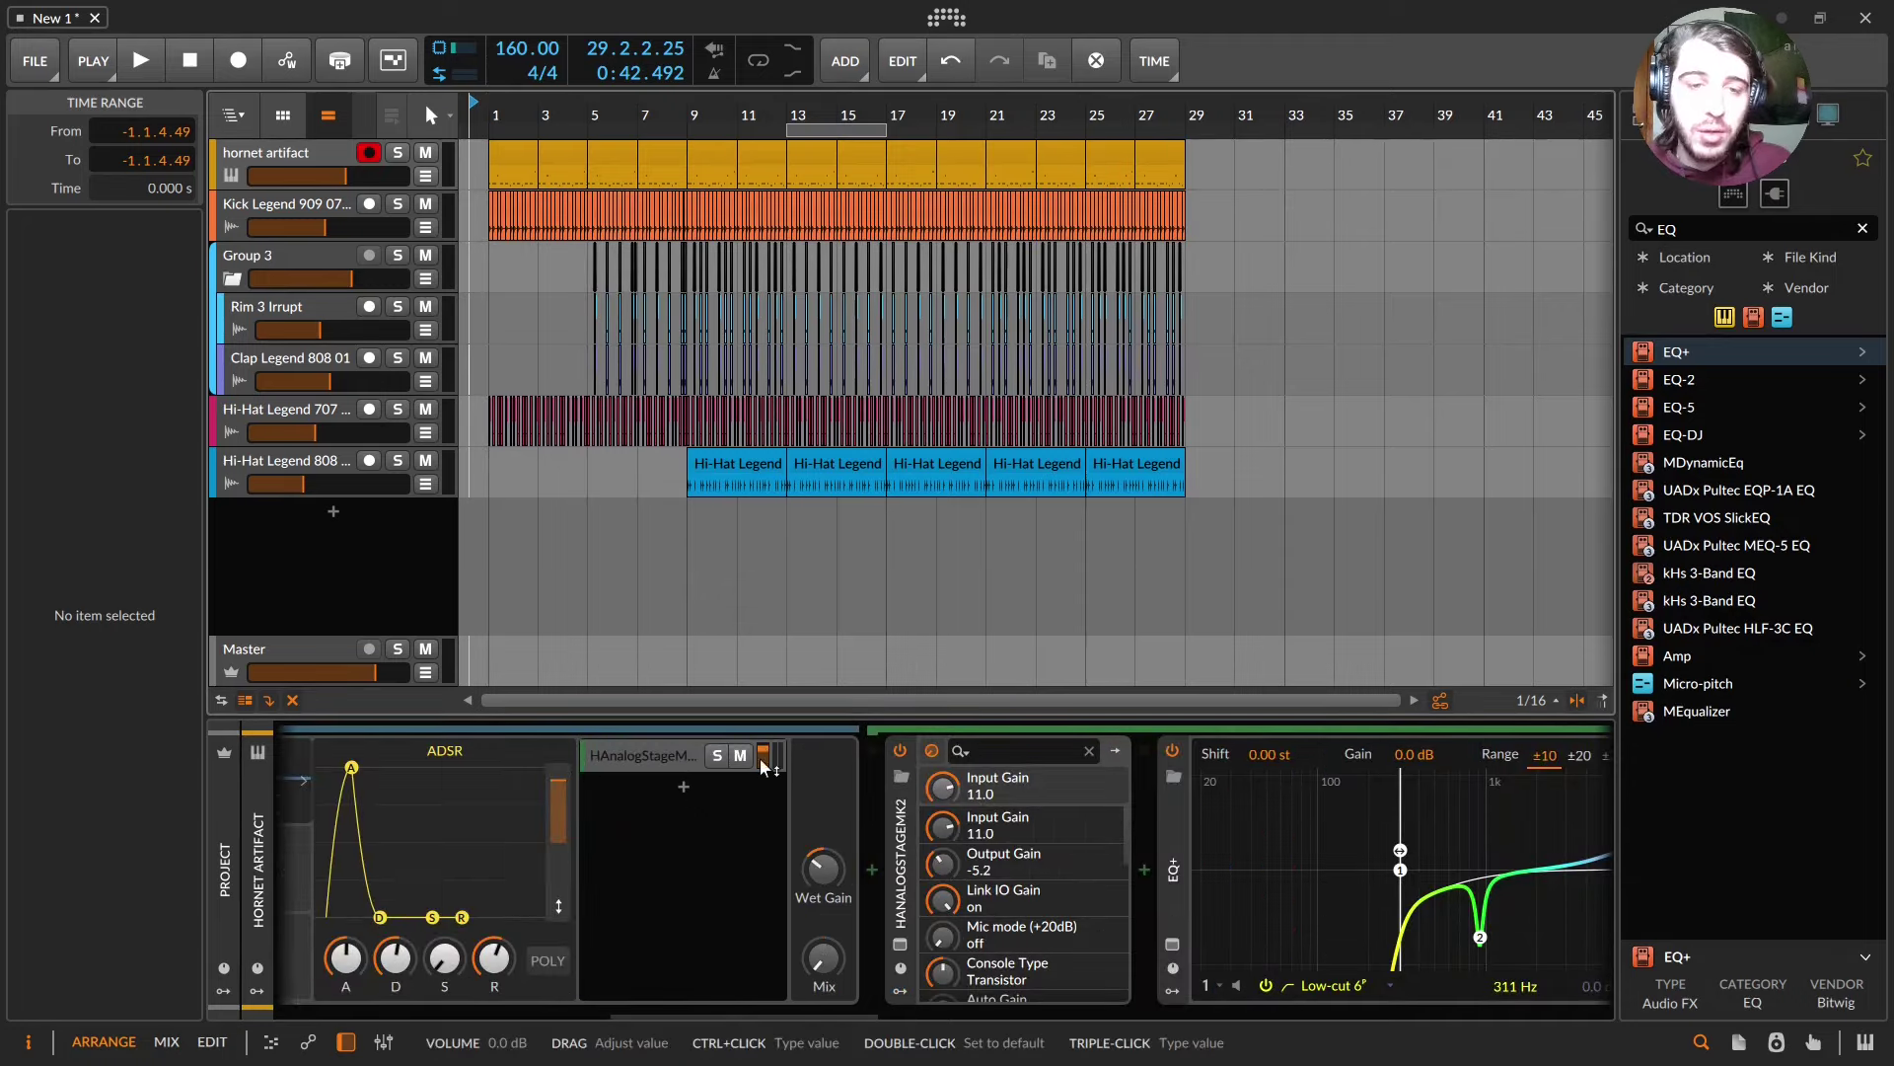
drag(778, 1016, 1140, 934)
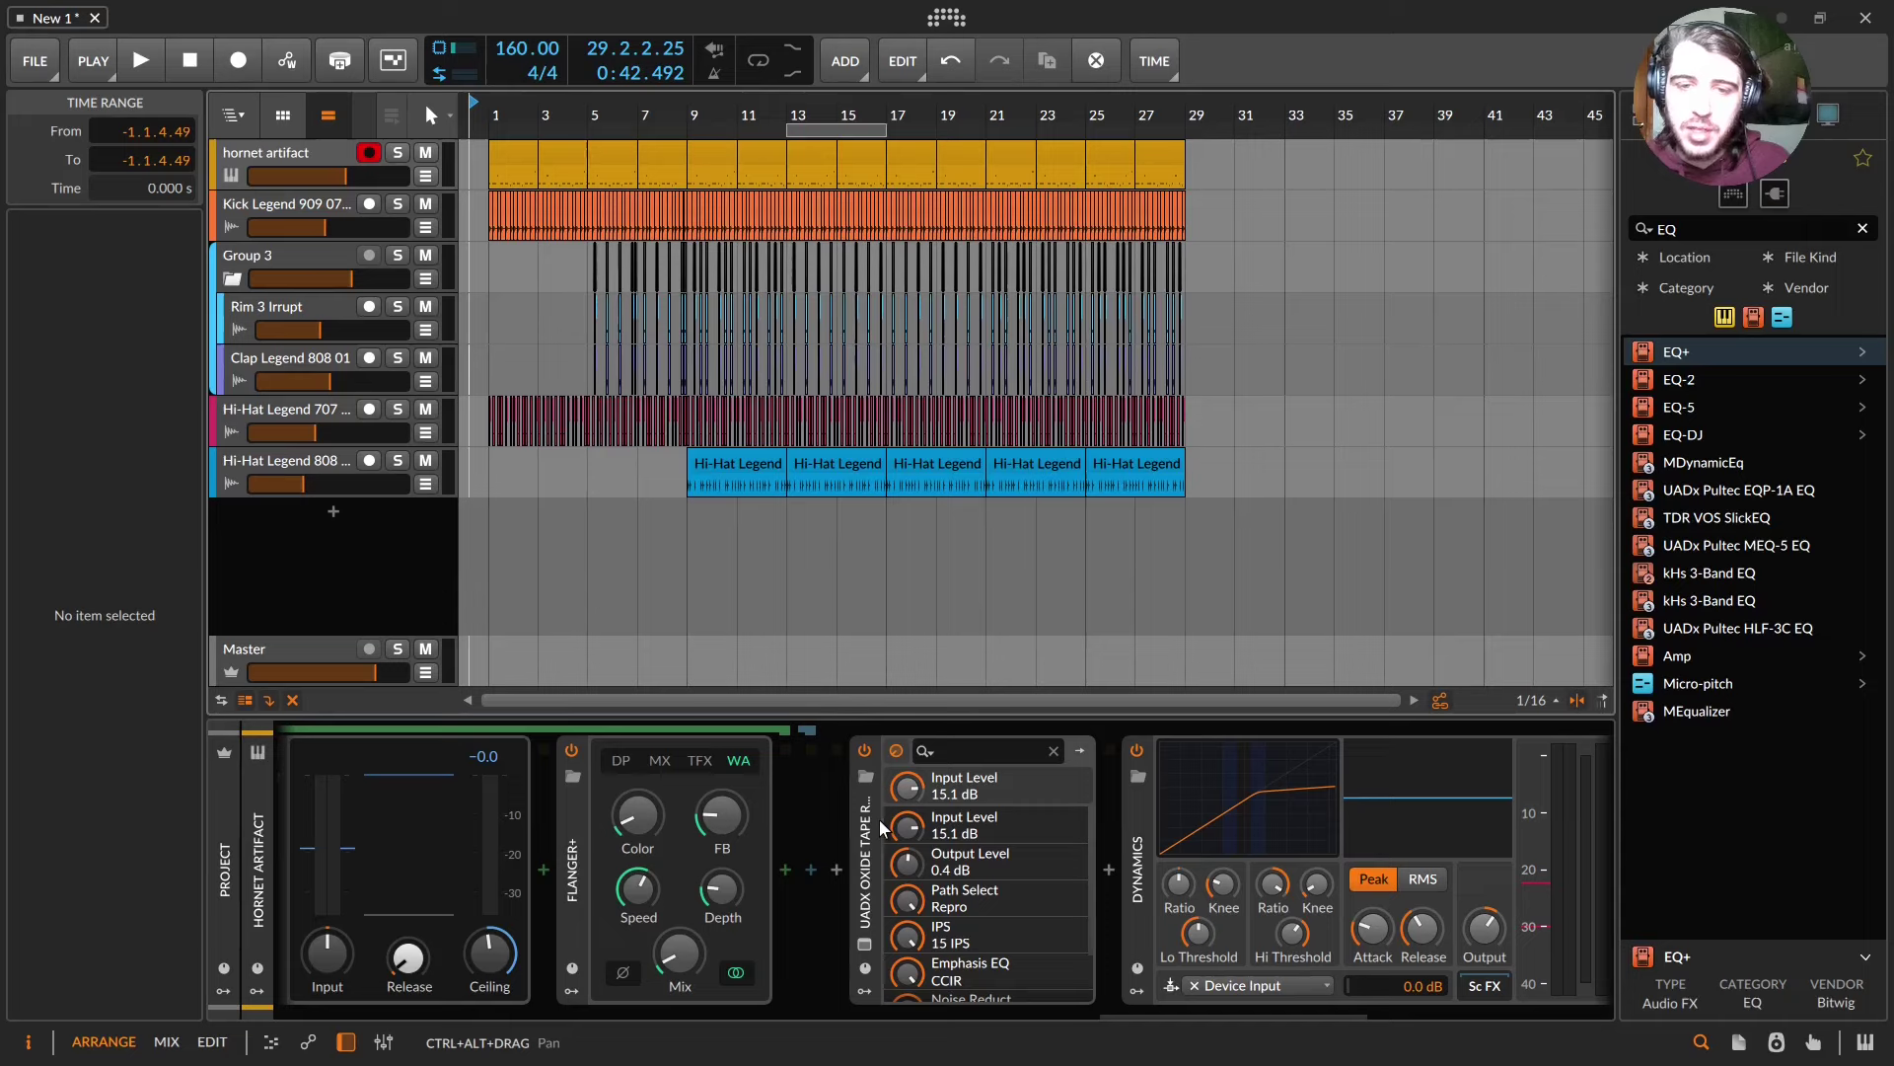
drag(1348, 1010, 1279, 1013)
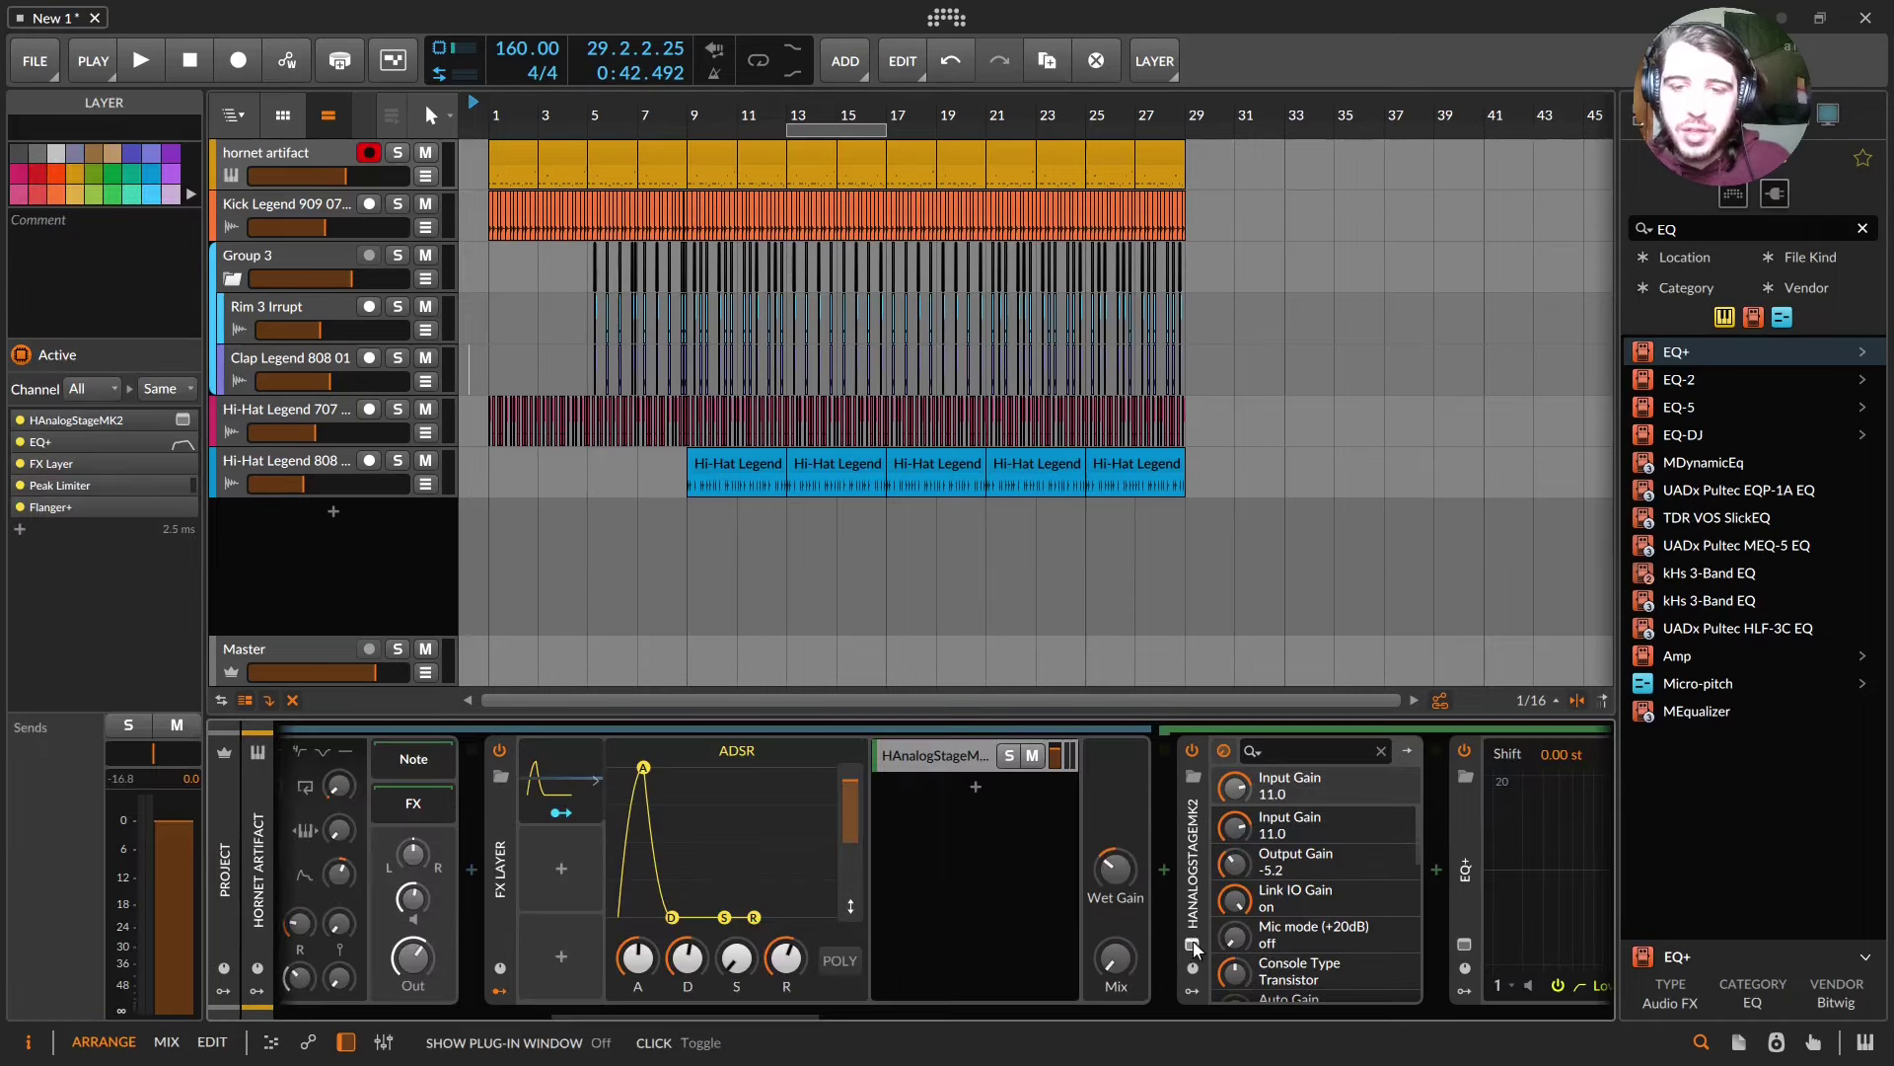
click(1192, 942)
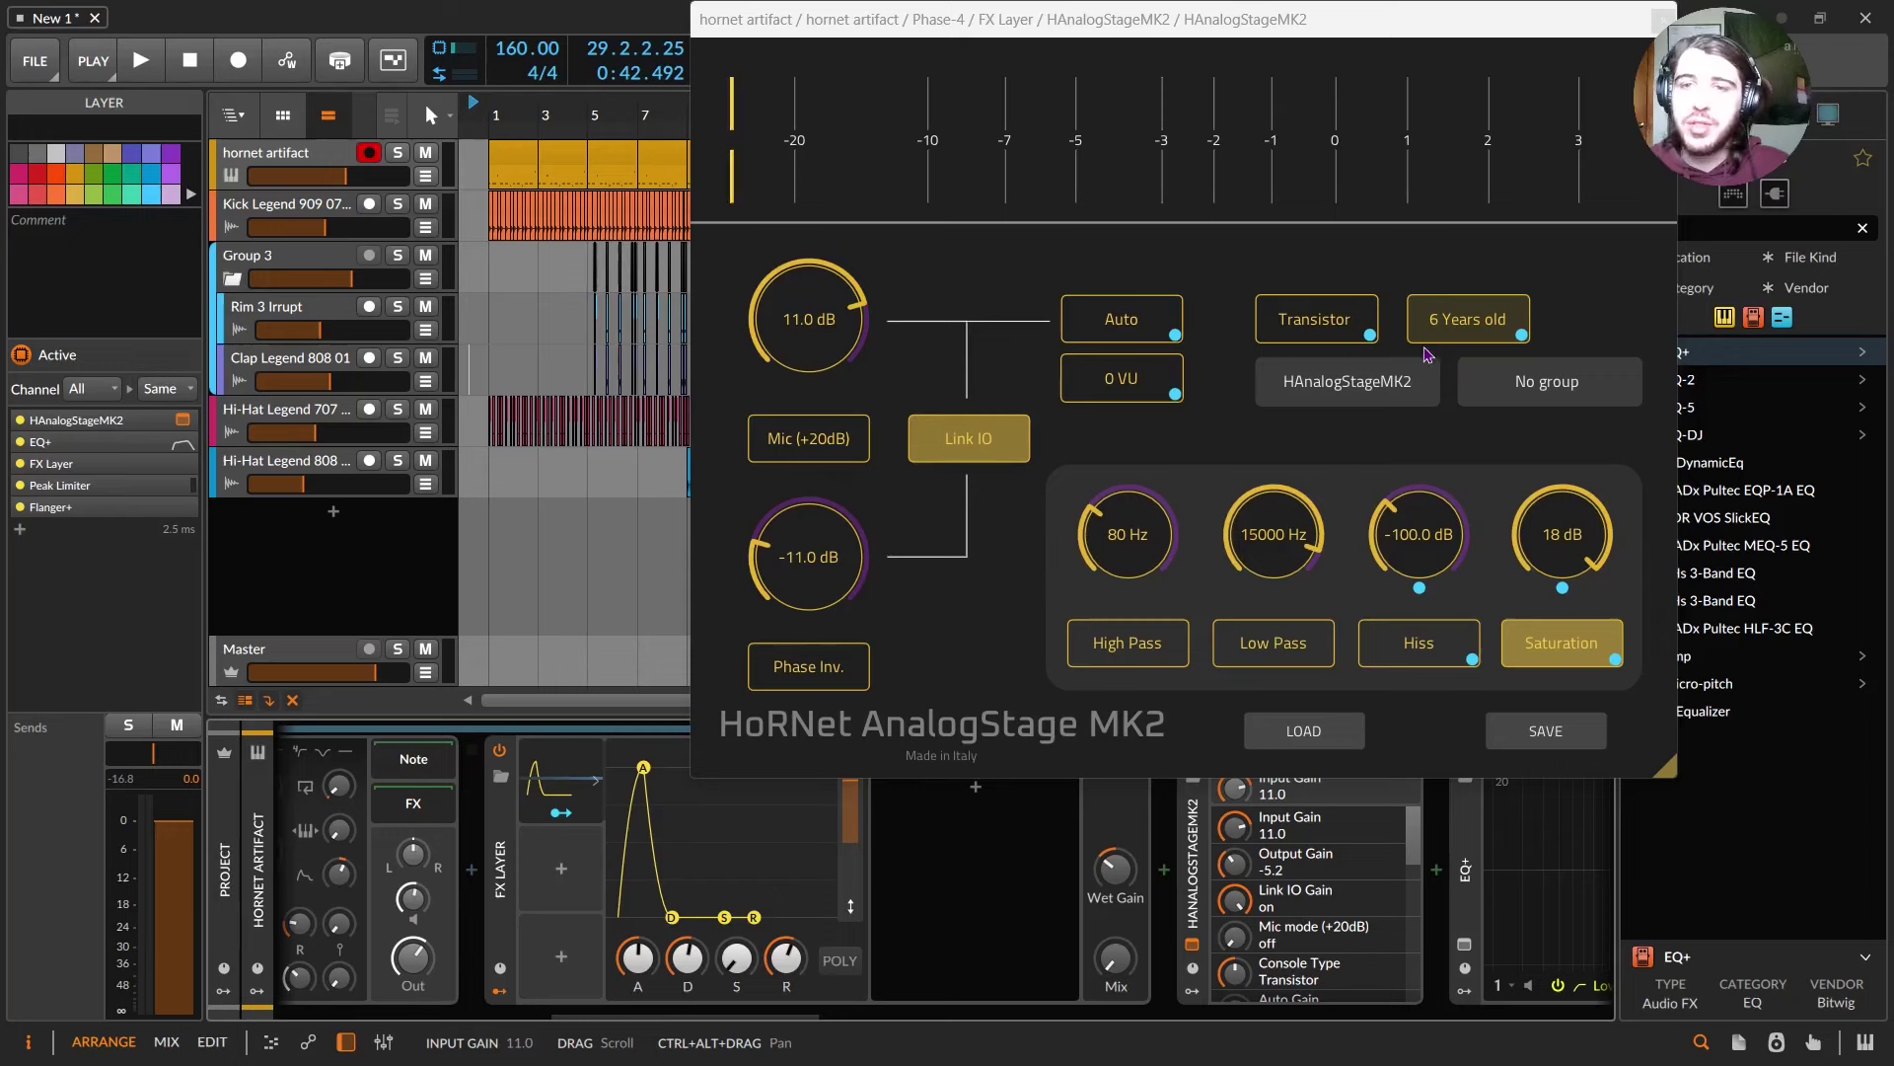
click(1121, 379)
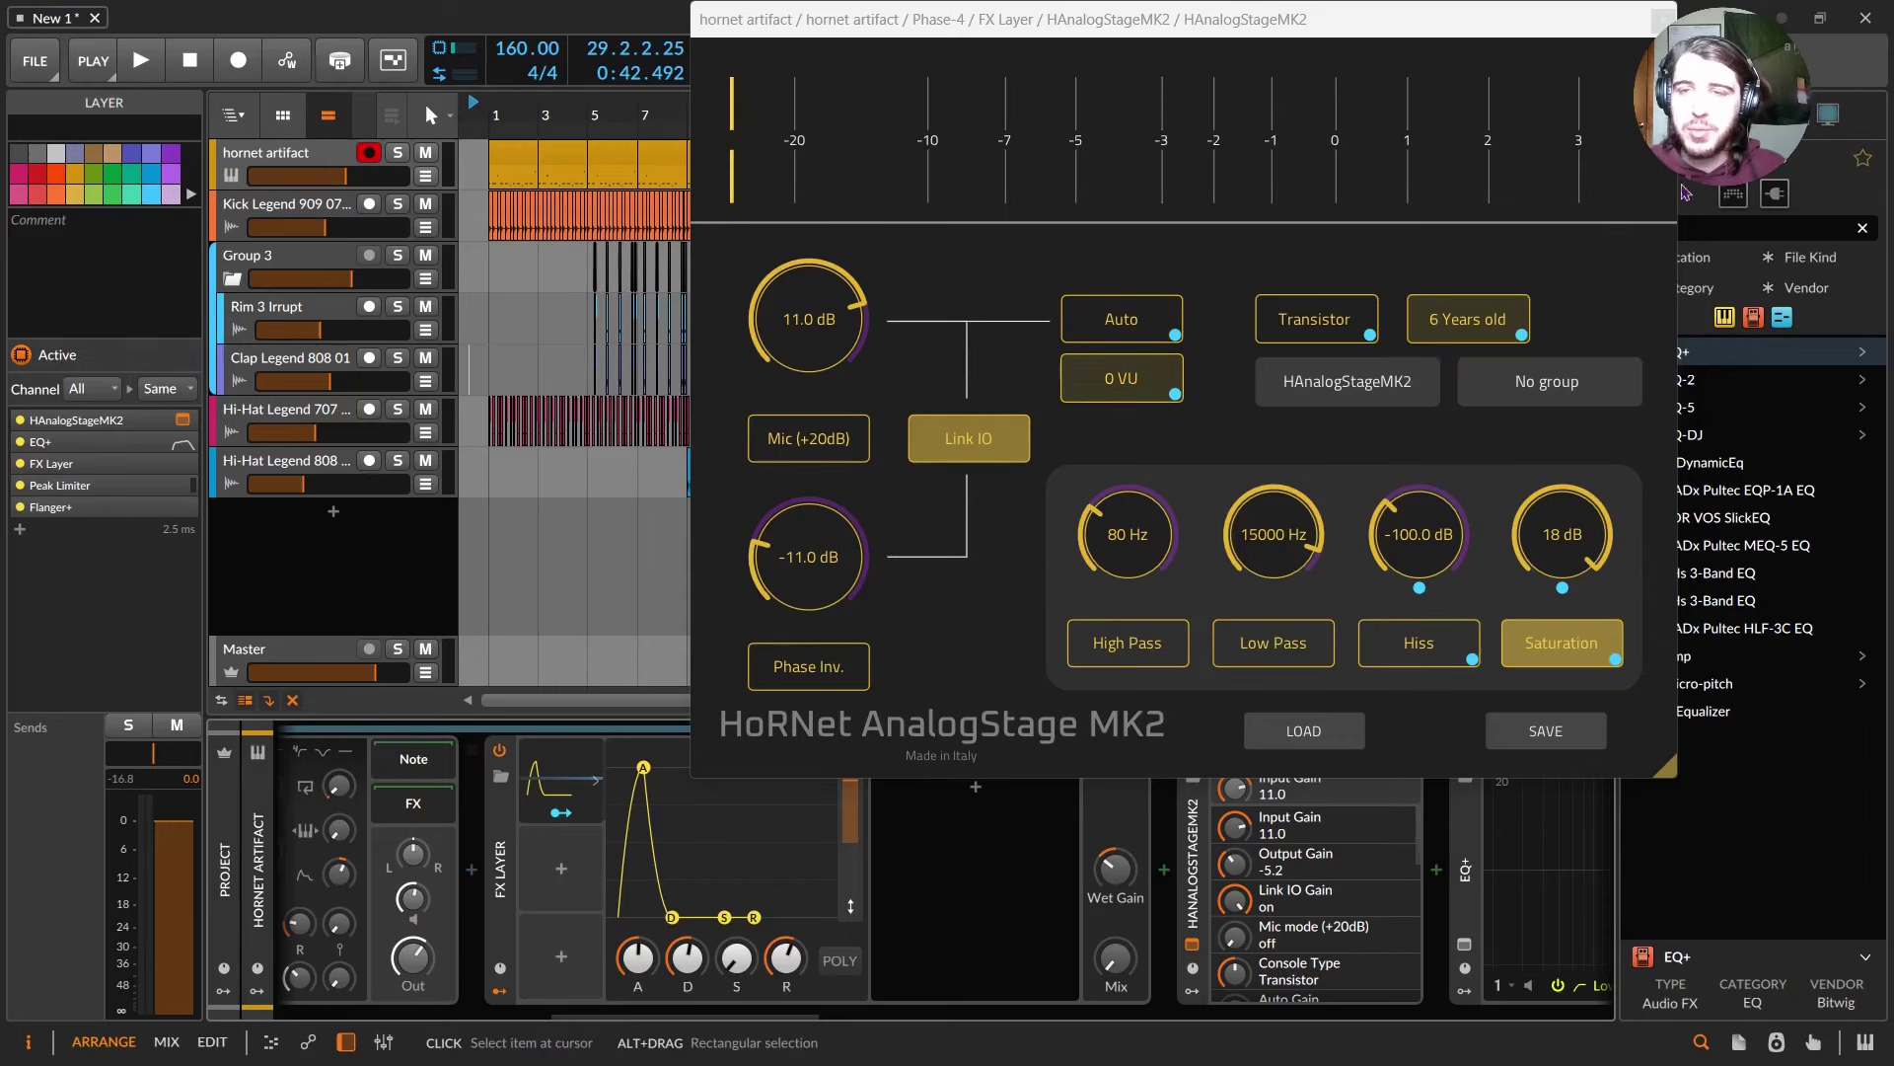